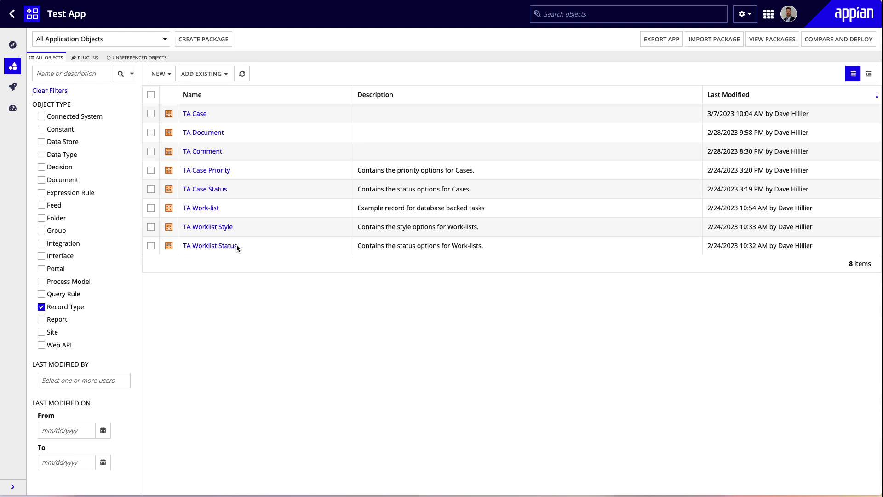
- Open the TA Case record type and examine its related record types in the data model's relationship diagram
left_click(195, 114)
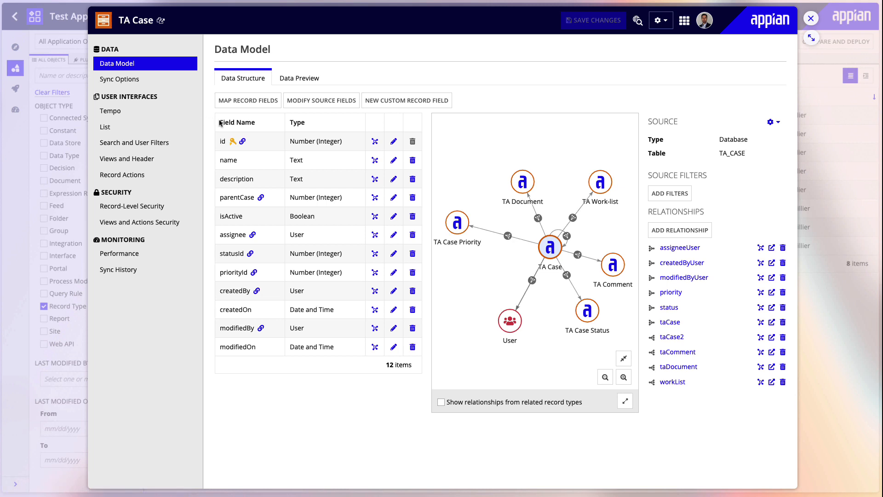
left_click_drag(519, 185, 476, 168)
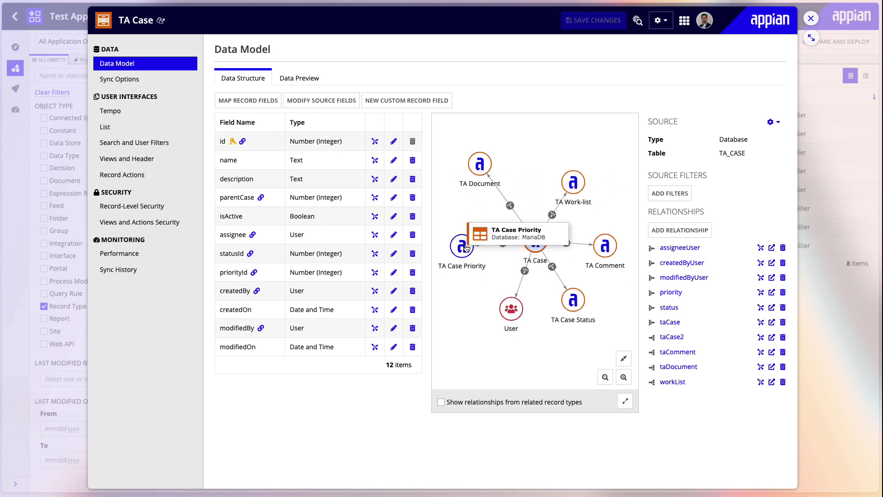
left_click_drag(573, 300, 478, 247)
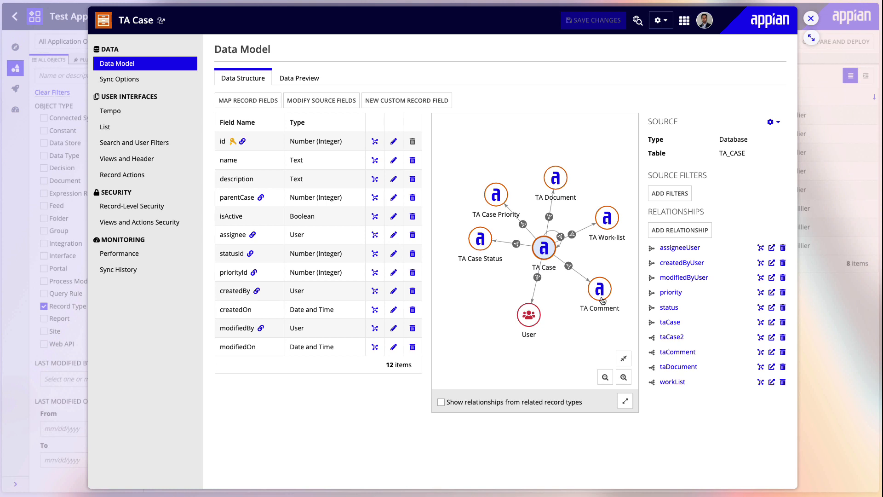
left_click_drag(603, 301, 590, 309)
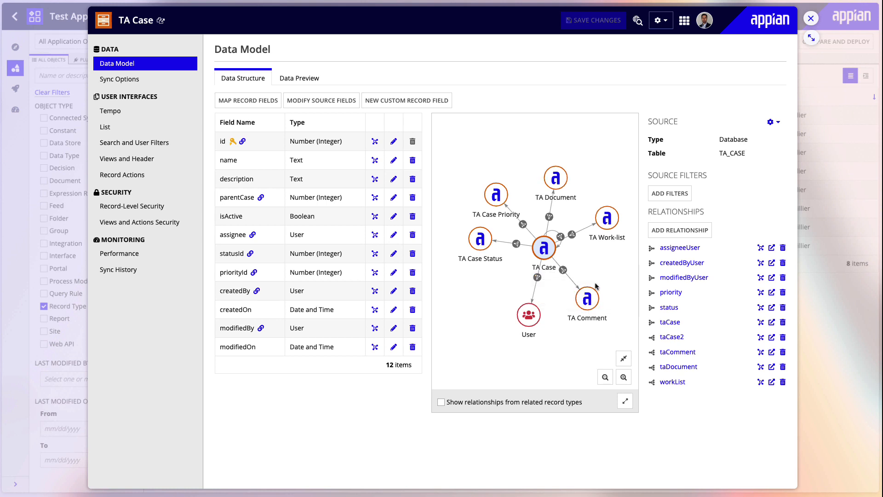
left_click_drag(612, 222, 617, 222)
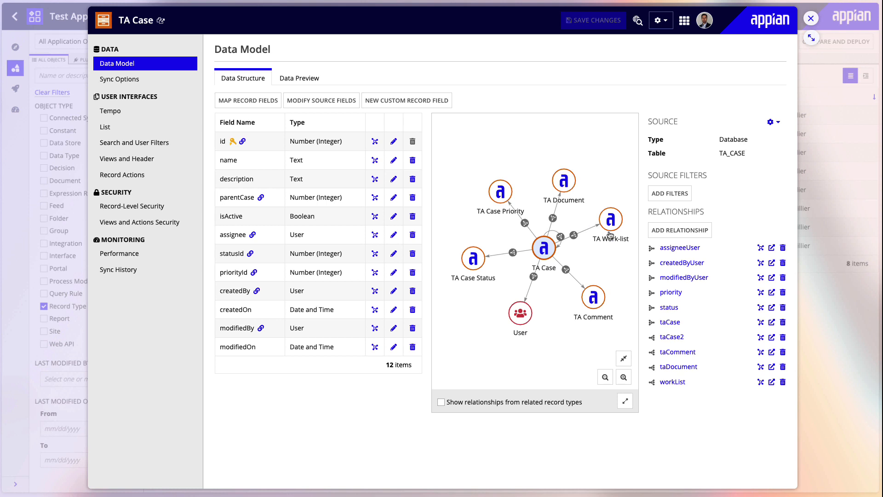
mouse_move(611, 223)
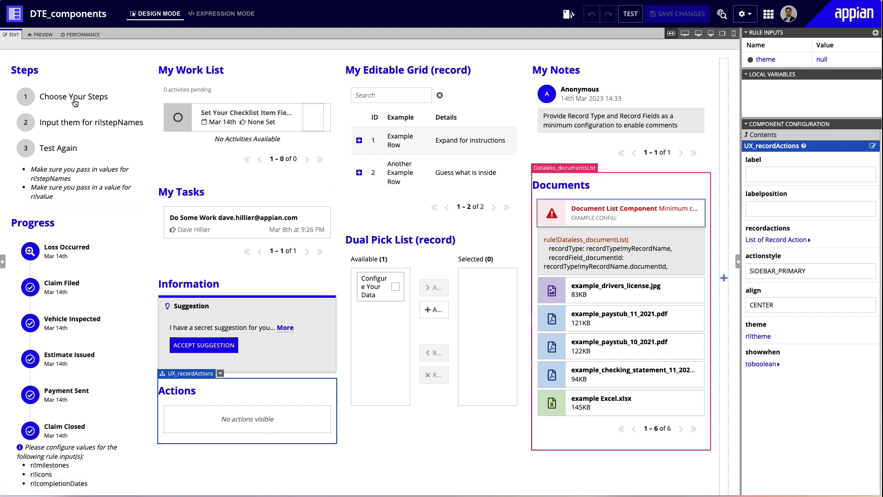
- Delete the column layout containing the Steps and Progress sections from the DTE_components interface
left_click(56, 56)
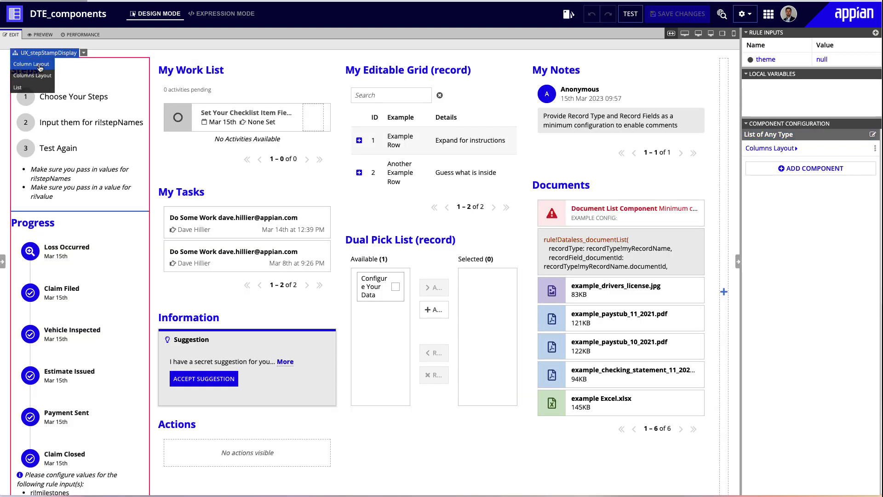
left_click(43, 66)
left_click(67, 53)
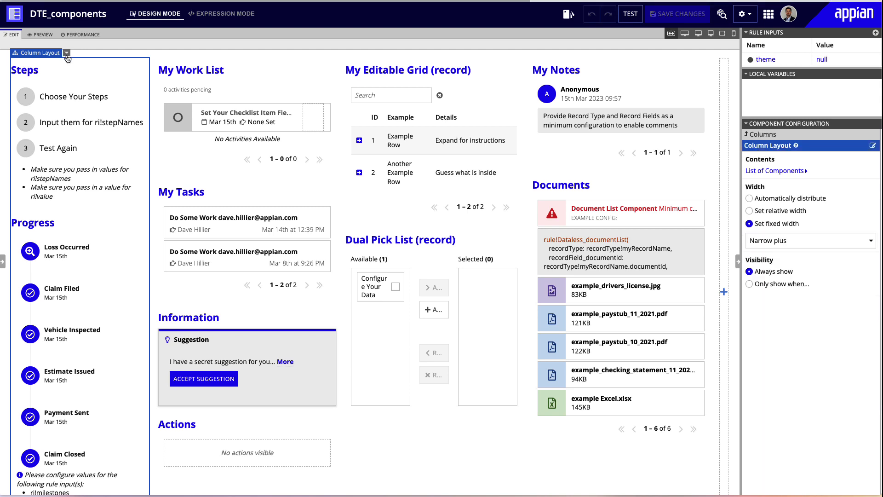
left_click(78, 85)
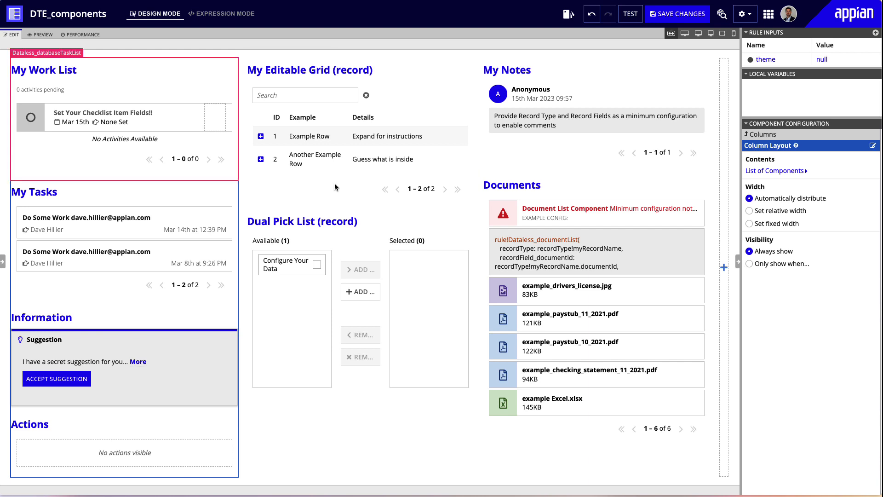
- Add the Task List (Hybrid) component from the Dataless List Components design library above My Work List
left_click(2, 262)
left_click(90, 44)
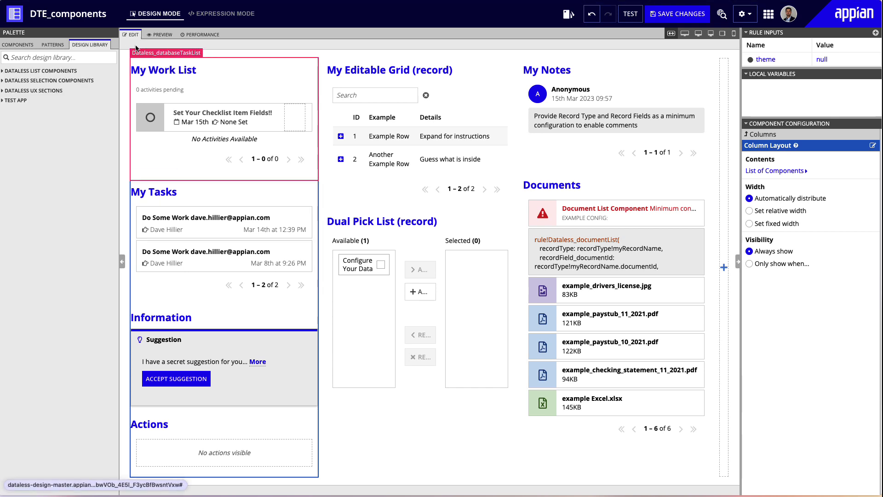
left_click(33, 71)
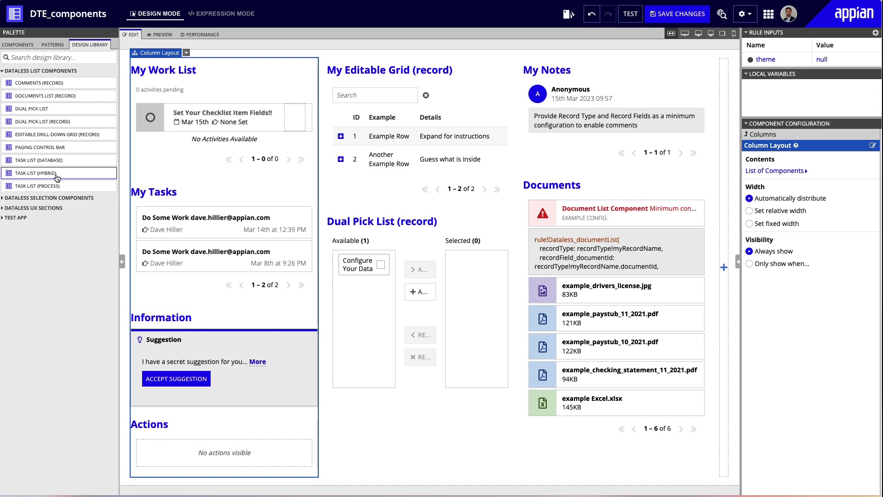
left_click_drag(57, 177, 214, 73)
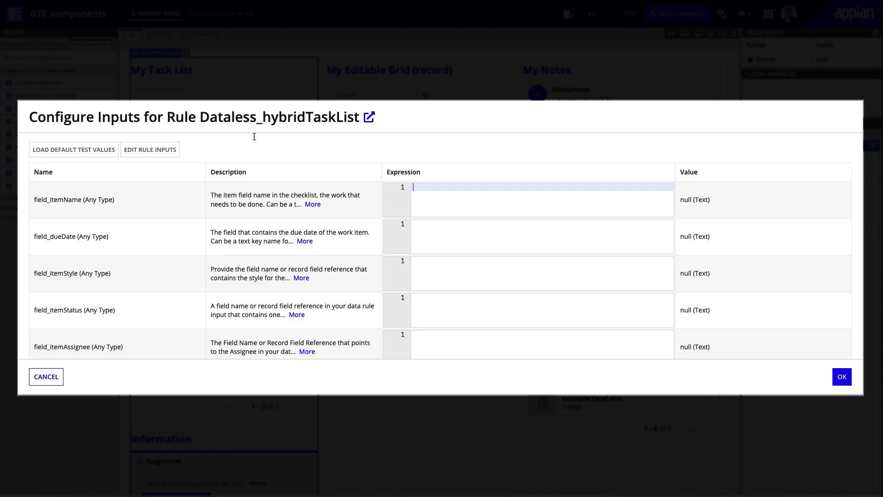
double_click(318, 121)
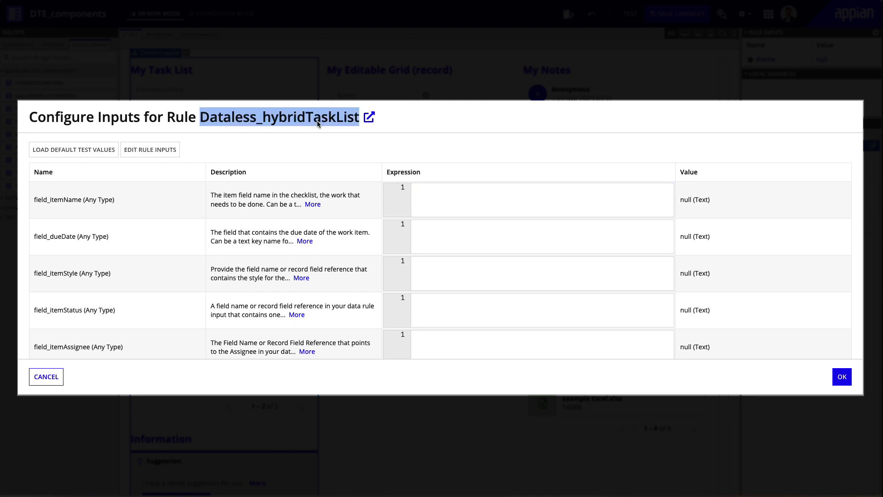
left_click(489, 214)
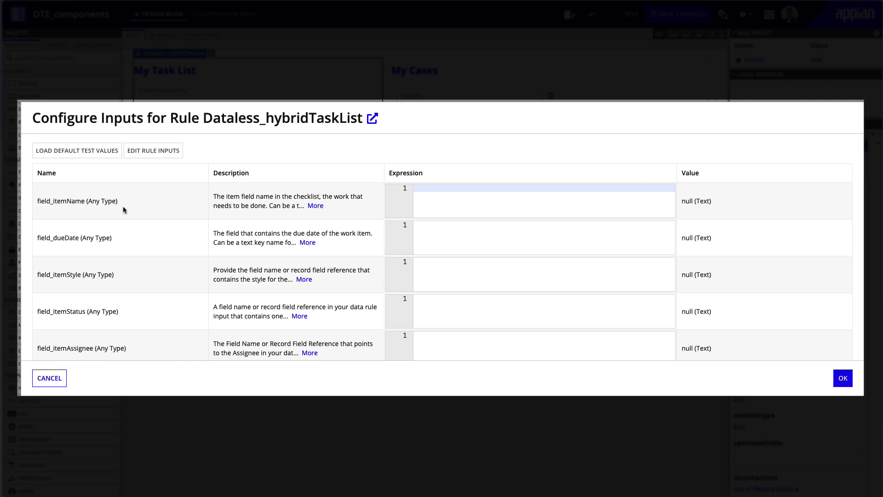
double_click(59, 201)
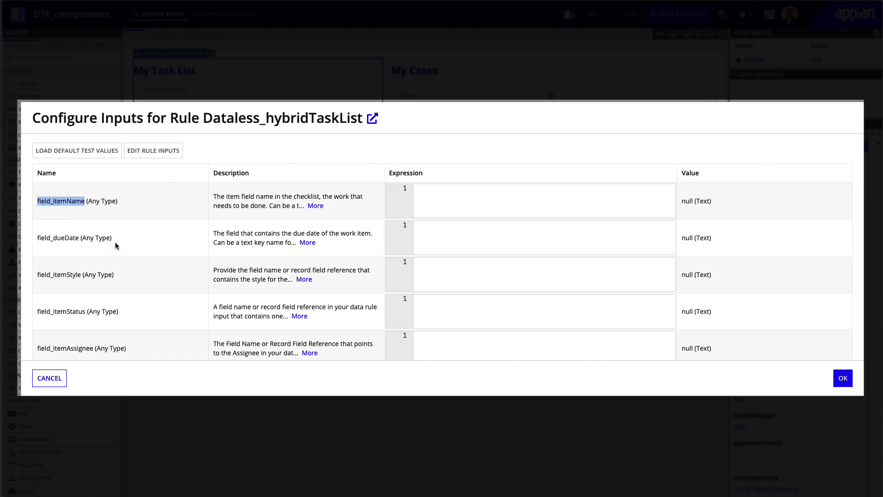
left_click(44, 205)
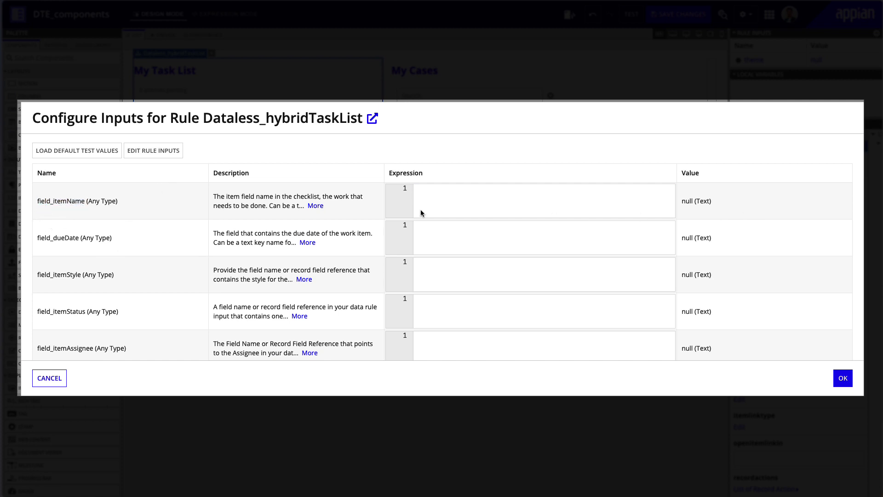
- Set the field_itemName rule input to the name field of the TA Work-list record type
left_click(471, 189)
type("recordType!")
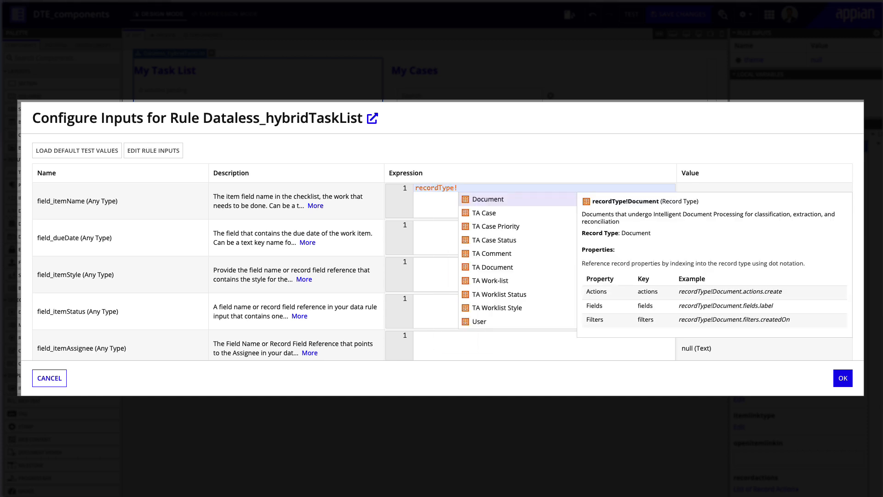
type("work")
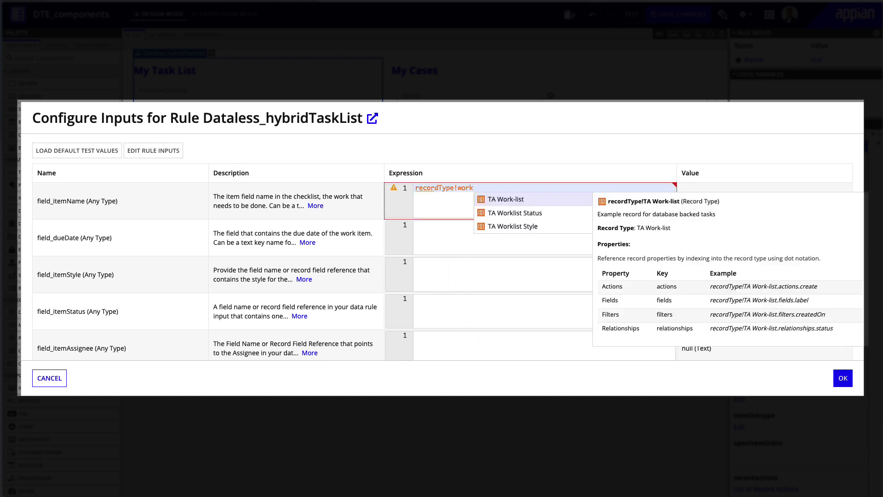
key("Return")
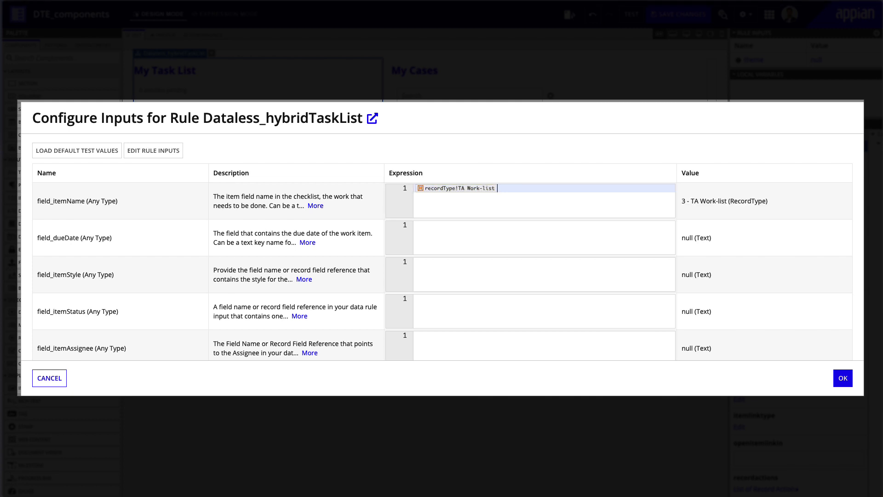
type(".")
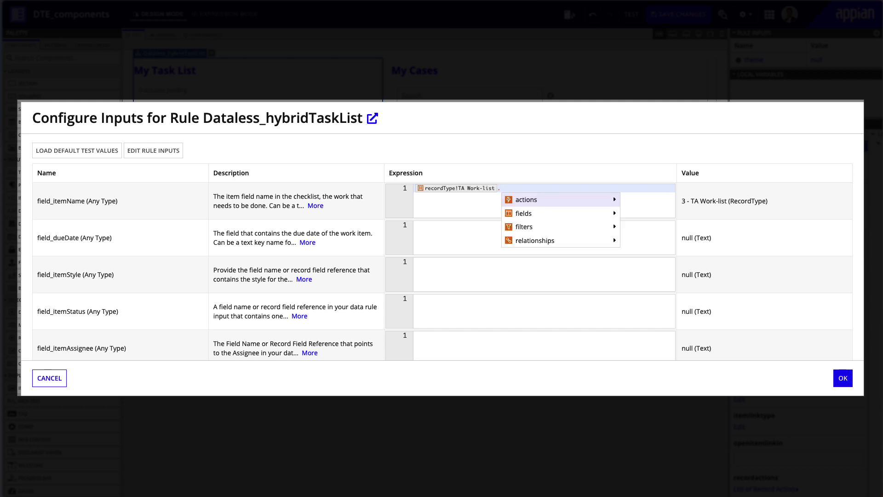
key("Down")
key("Return")
key("Return")
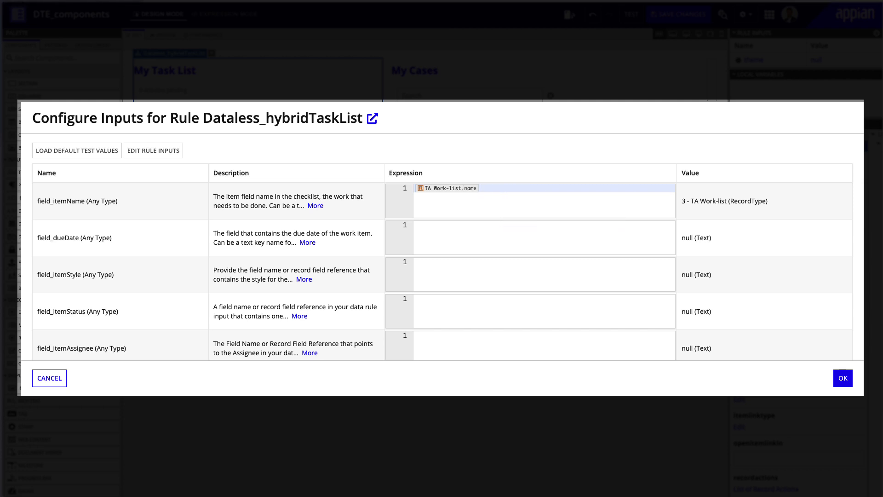
- Set the field_dueDate rule input to the dueDate field of the TA Work-list record type
left_click(416, 225)
type("recordType!TA Work-list")
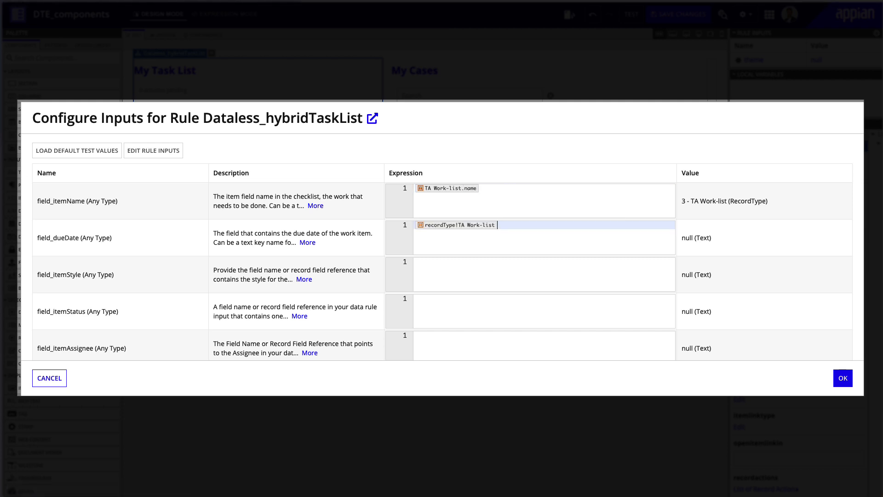
type(".due")
key("Return")
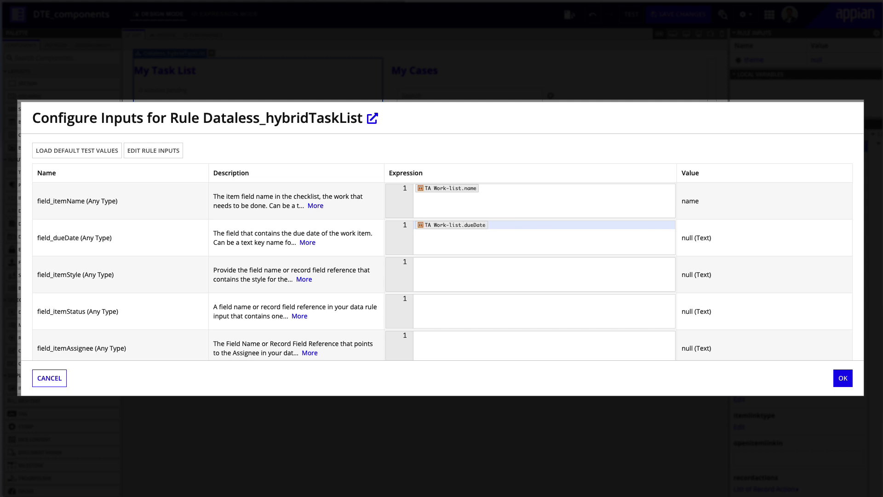
- Set the field_itemStyle rule input to the value field of TA Work-list's style relationship
left_click(482, 298)
left_click(478, 286)
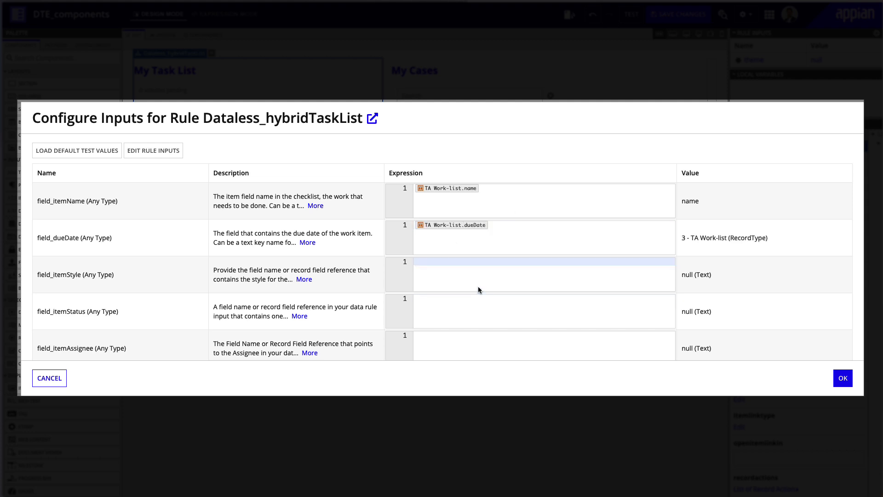
type("recordType!TA Work-list")
type(".")
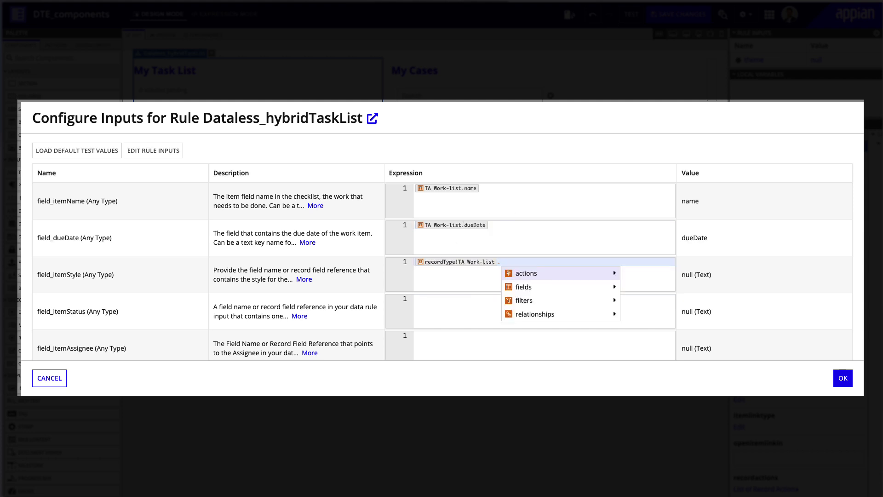
mouse_move(532, 298)
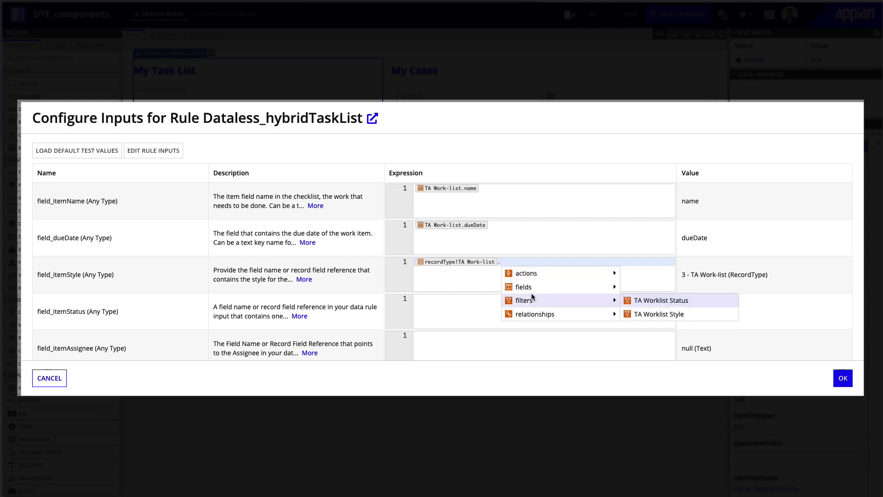
mouse_move(541, 315)
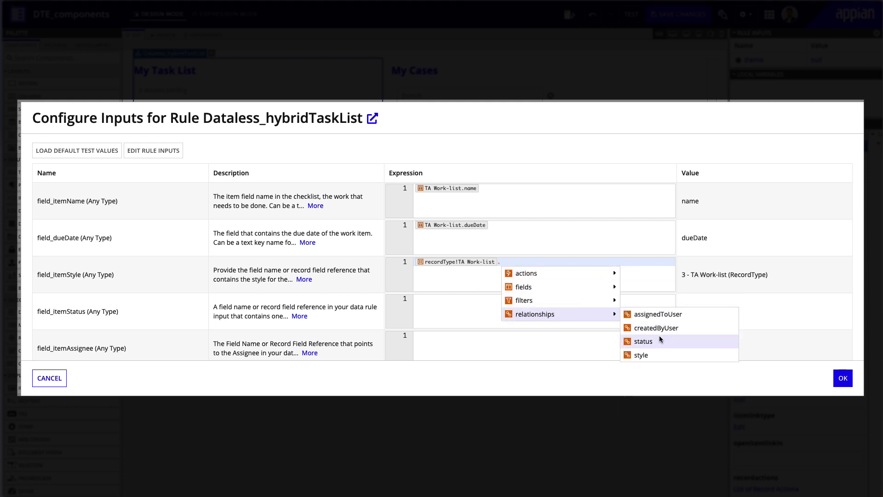
left_click(656, 356)
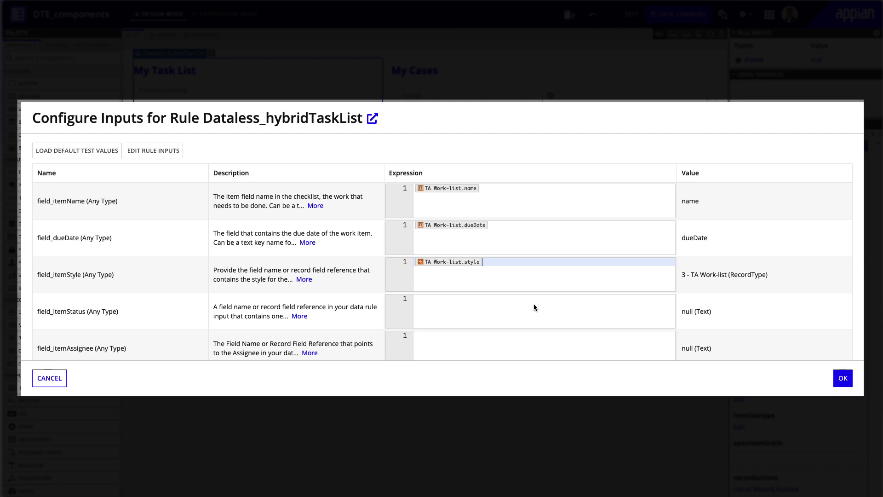
type(".")
mouse_move(547, 273)
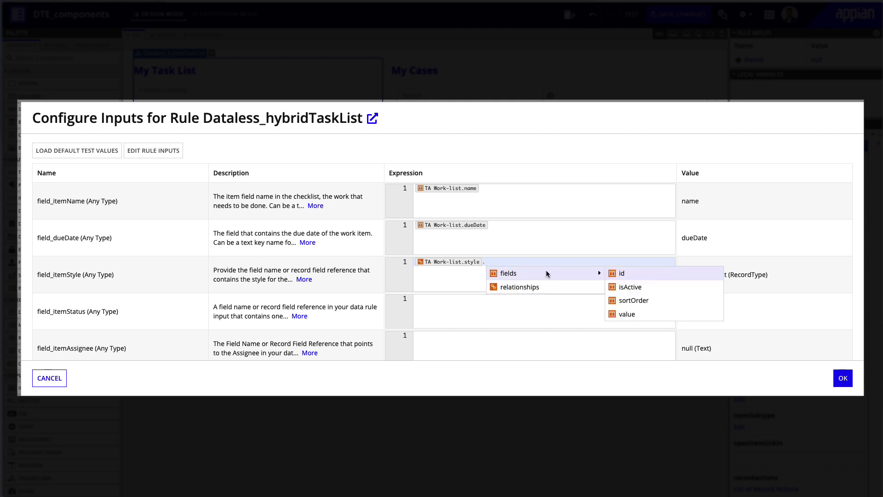
left_click(627, 314)
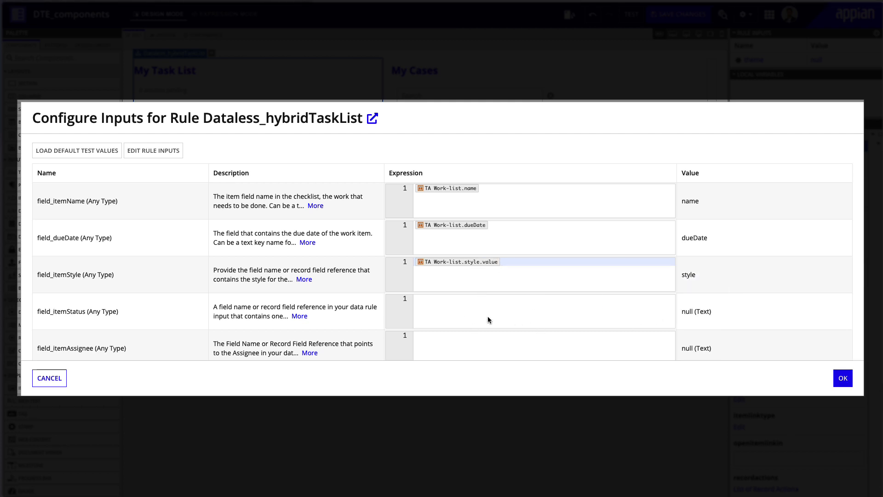
- Set the field_itemStatus rule input to the value field of TA Work-list's status relationship
left_click(481, 309)
key("ctrl+v")
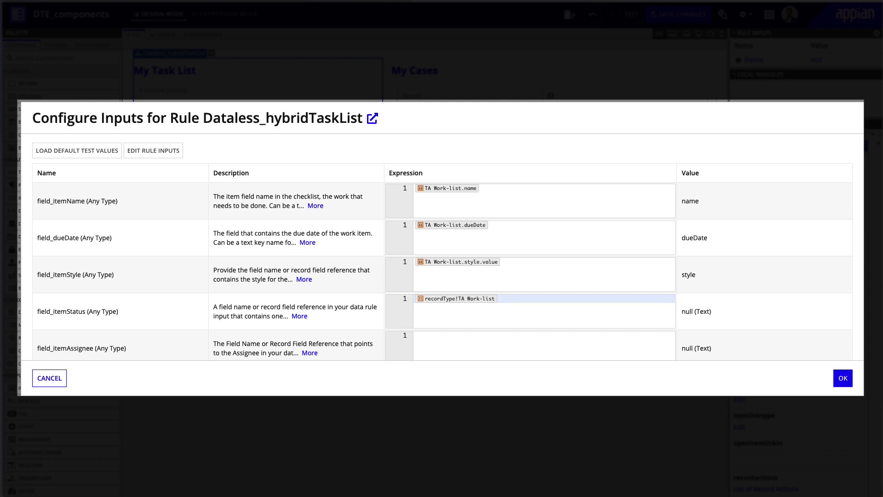
type(".")
mouse_move(535, 350)
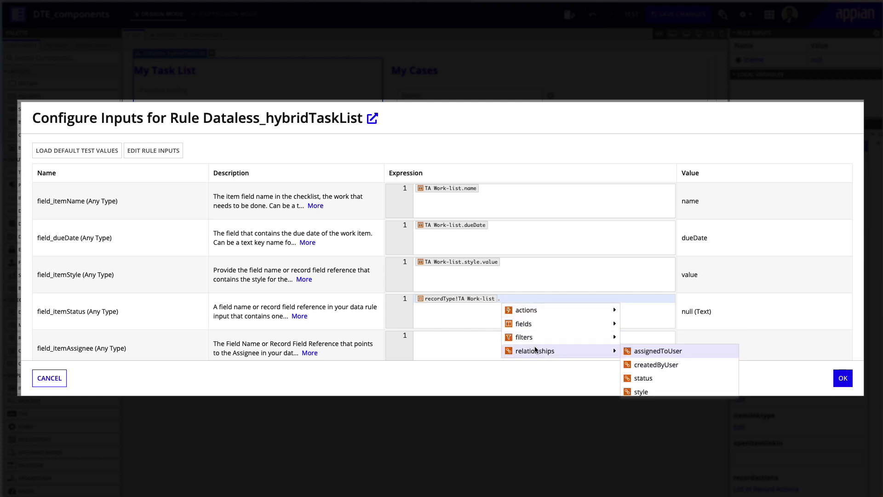
left_click(663, 378)
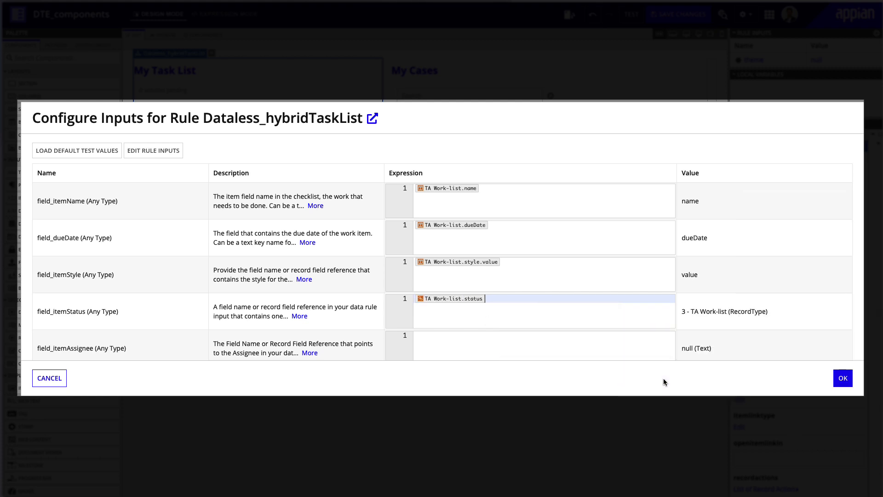
type(".")
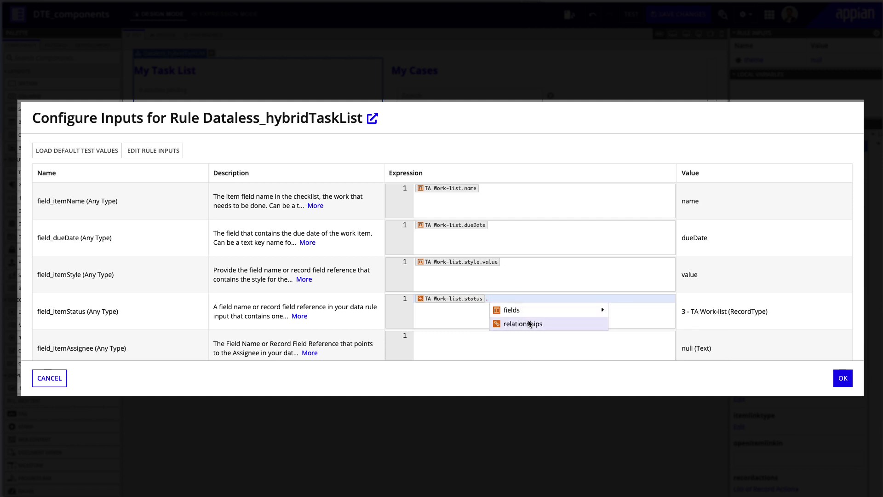
mouse_move(536, 315)
left_click(647, 349)
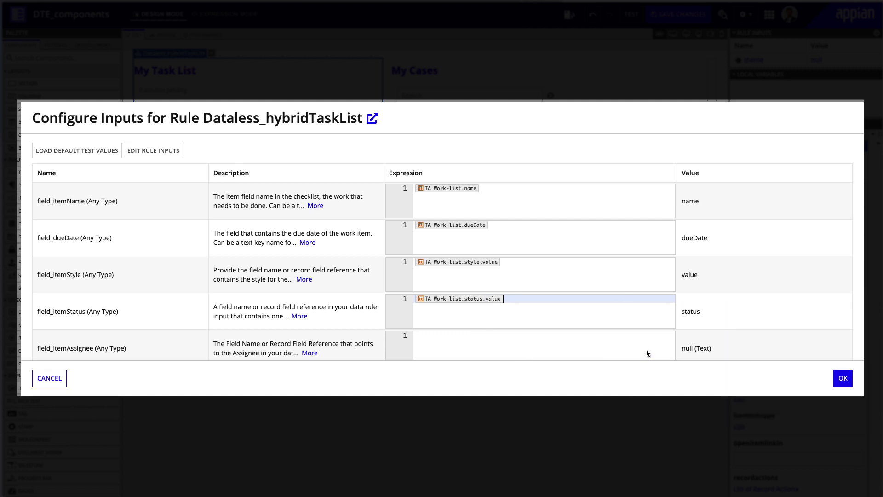
- Set the field_itemAssignee rule input to the assignedTo field of the TA Work-list record type
scroll(532, 333, "down", 1)
left_click(516, 314)
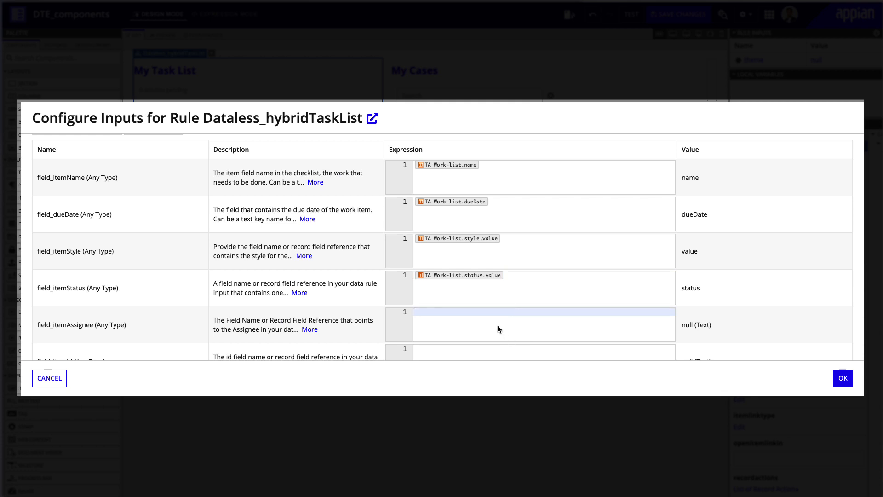
key("ctrl+v")
type(".a")
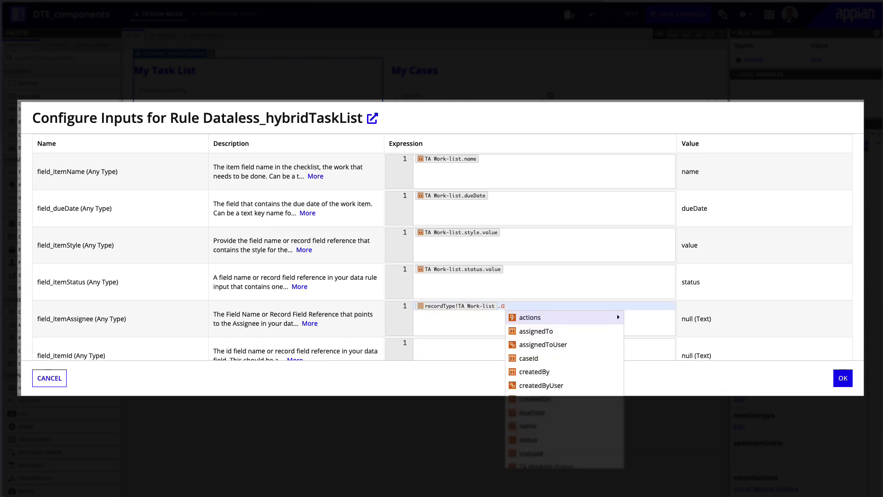
type("s")
key("Down")
key("Up")
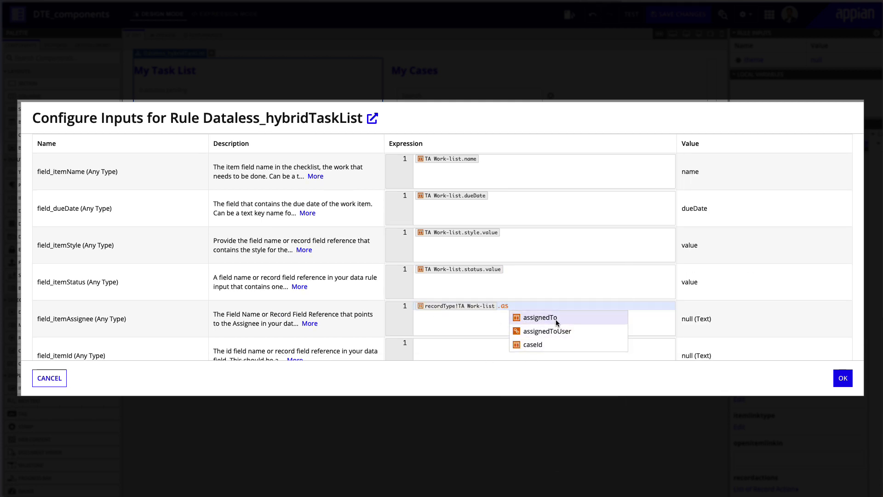
key("Return")
- Set the field_itemId rule input to the id field of the TA Work-list record type
scroll(493, 308, "down", 2)
scroll(422, 349, "down", 2)
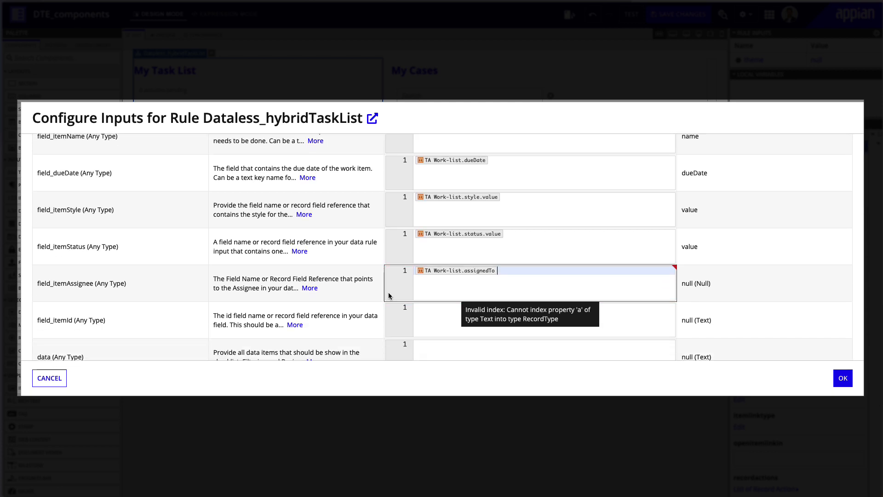
left_click(457, 299)
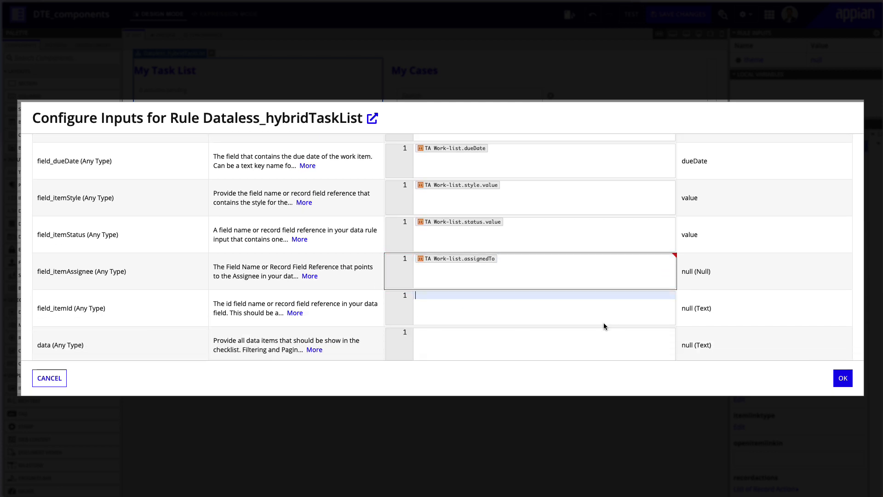
key("super+v")
type(".id")
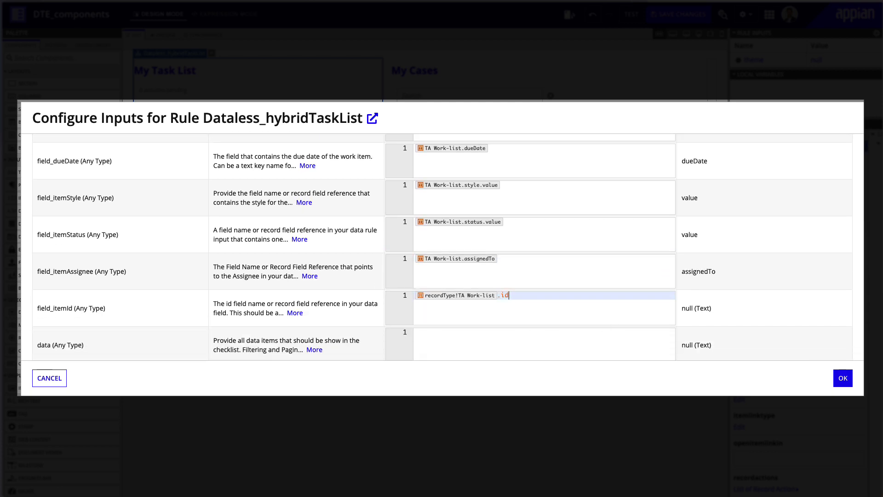
key("Return")
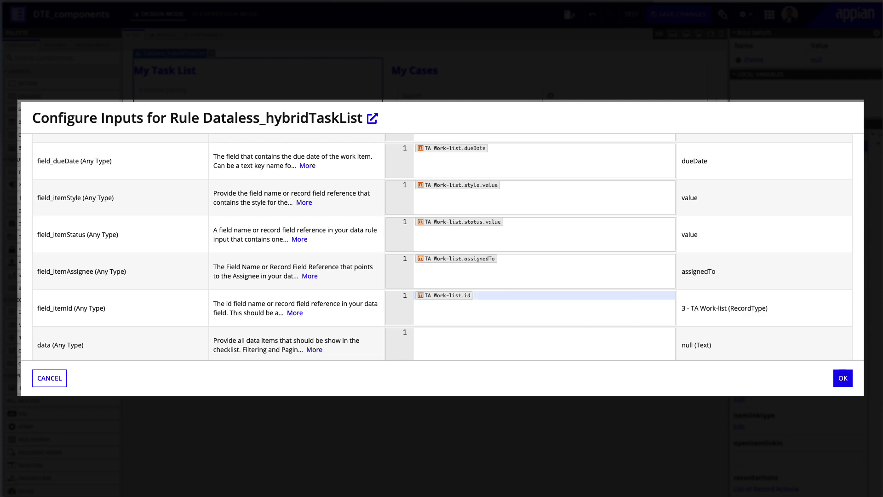
- Read the full field_itemLink and itemLinkType descriptions and set field_itemLink to the caseId field of TA Work-list
scroll(528, 327, "down", 3)
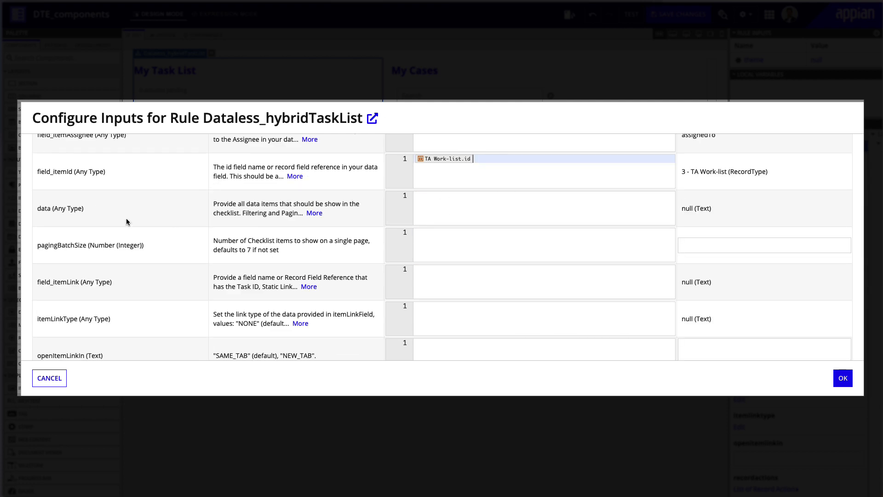
left_click(438, 212)
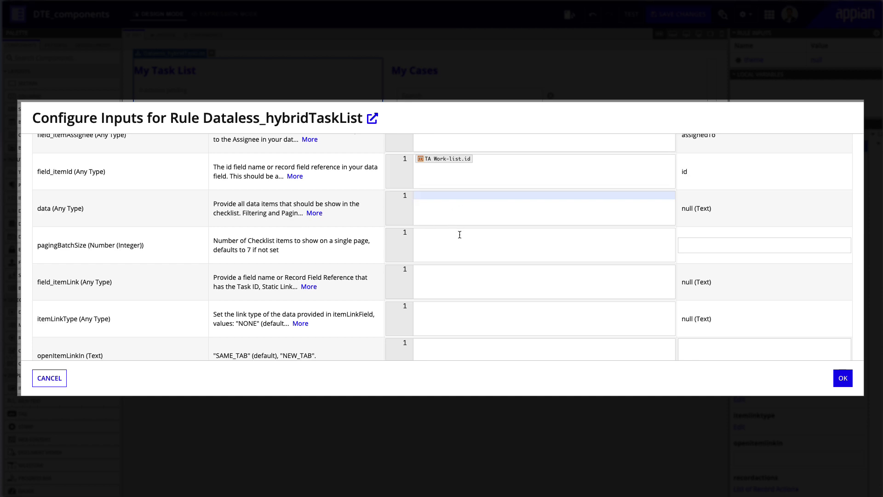
left_click(475, 281)
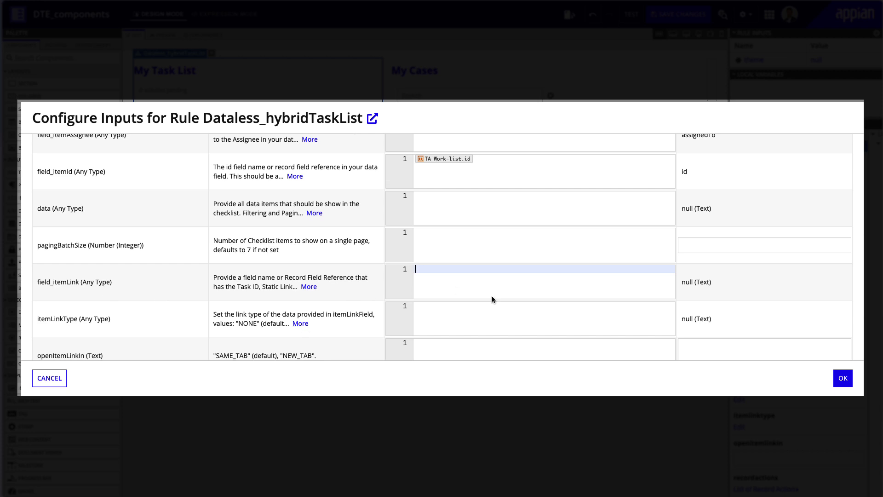
type("recordType!TA Work-list")
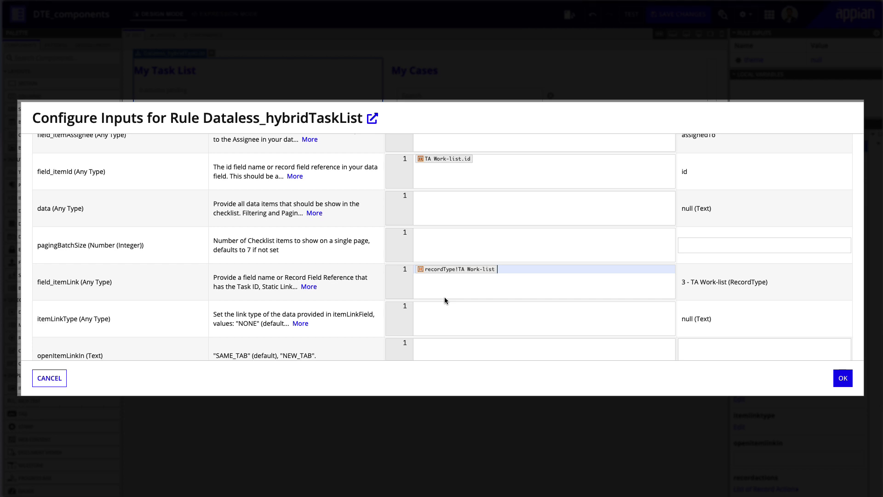
left_click(307, 287)
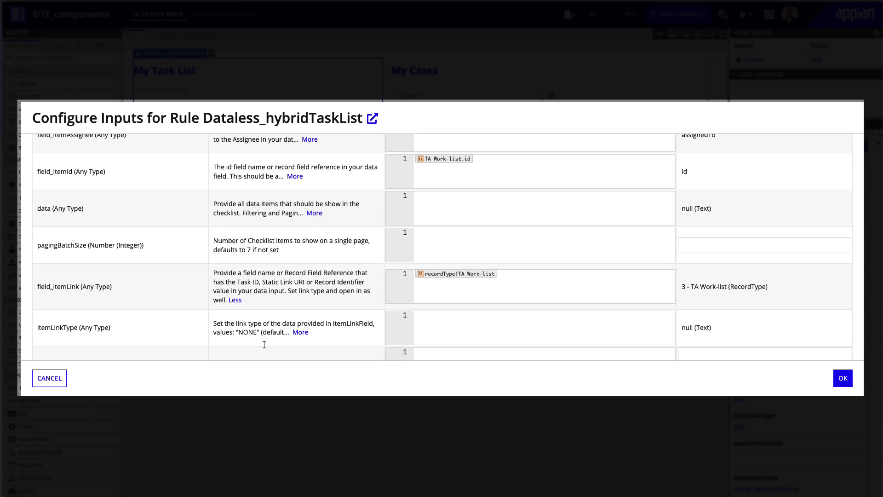
left_click(296, 334)
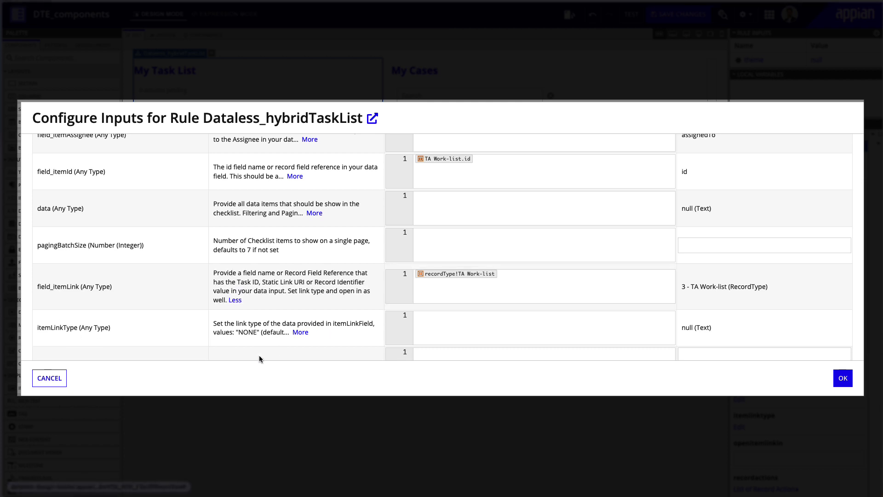
scroll(261, 332, "down", 1)
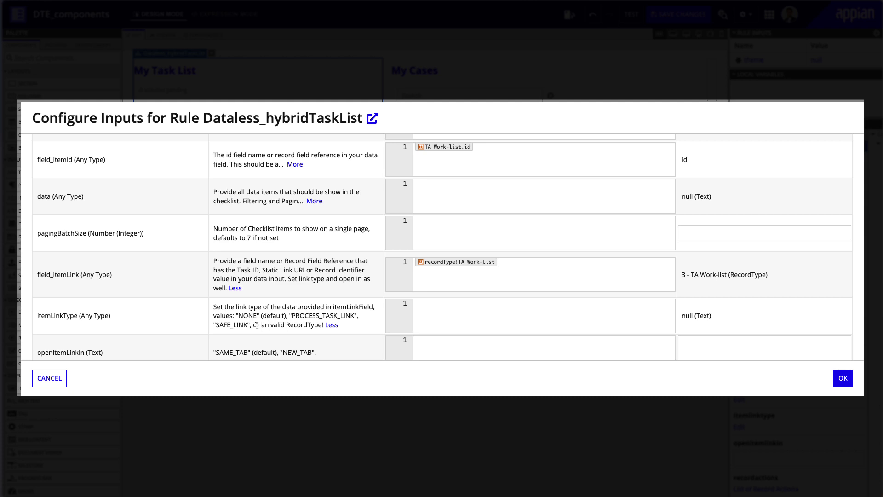
left_click(528, 262)
type(".ca")
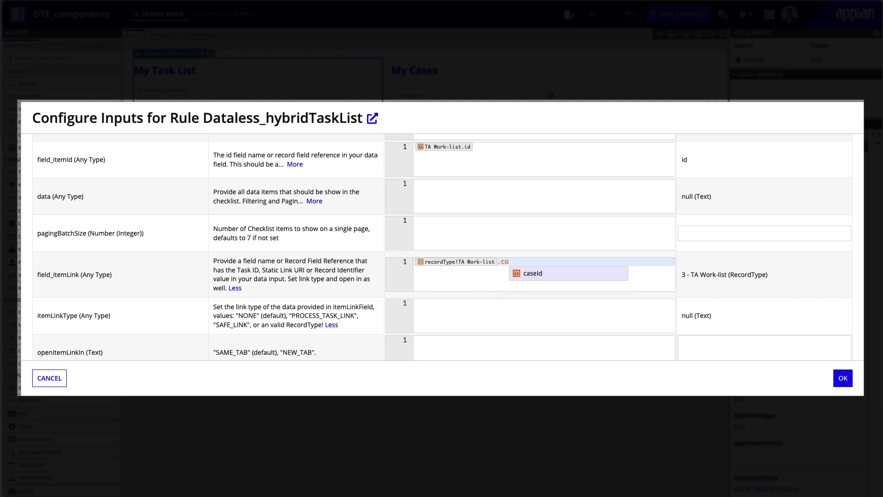
key("Return")
- Set the itemLinkType rule input to the TA Case record type
left_click(451, 313)
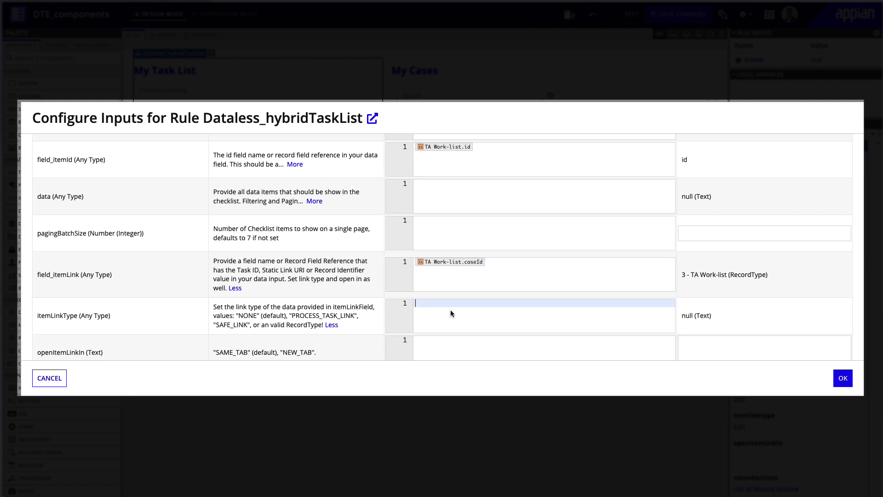
type("record")
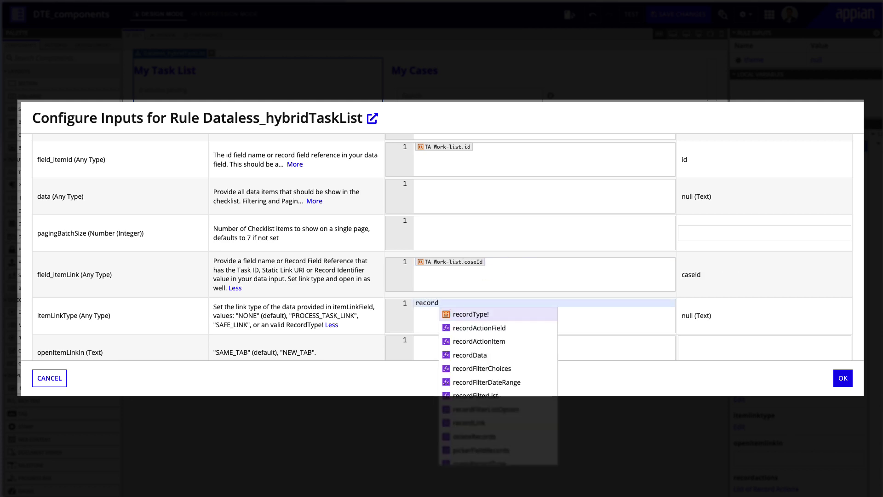
key("Return")
type("cas")
key("Return")
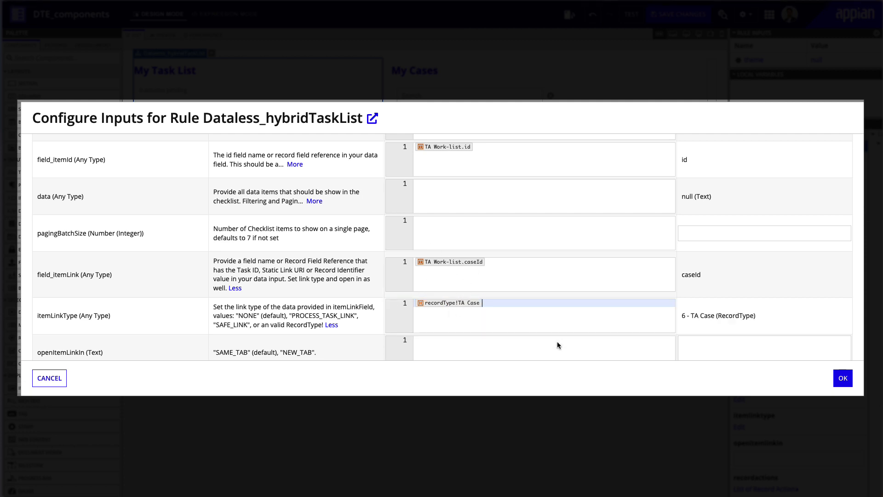
- Set the openItemLinkIn rule input to NEW_TAB
scroll(467, 318, "down", 2)
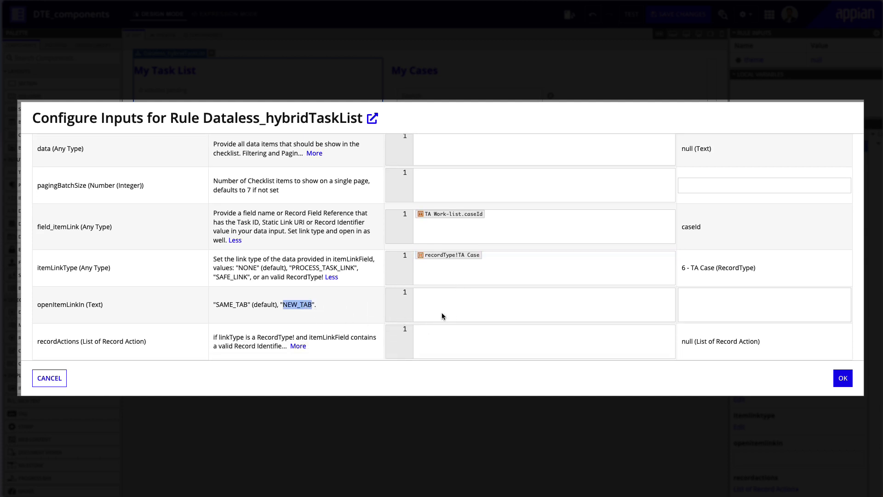
left_click(758, 303)
type("NEW_TAB")
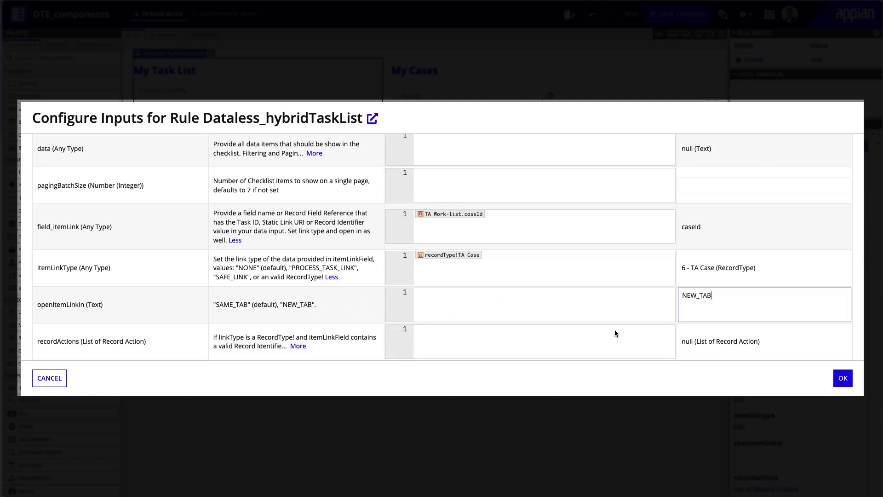
- Start a braced list in the recordActions rule input and insert a copy of field_itemId's TA Work-list.id reference in it
scroll(474, 303, "down", 3)
scroll(474, 307, "down", 1)
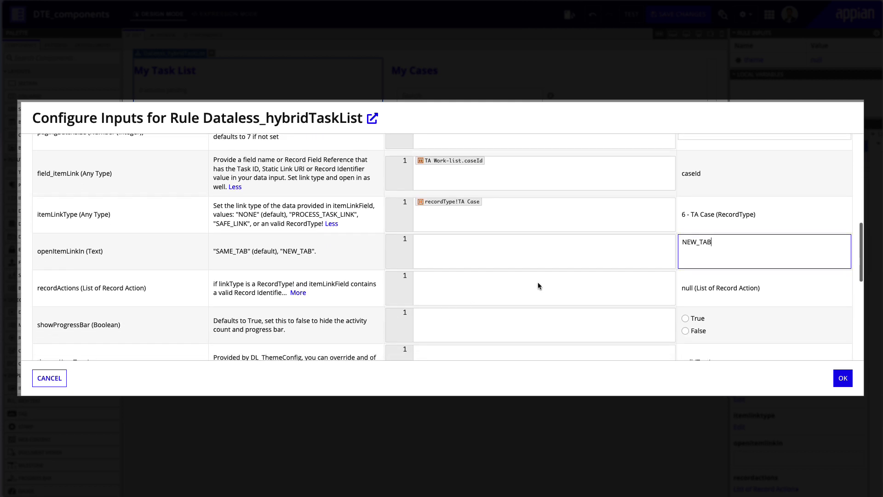
left_click(543, 288)
type("{")
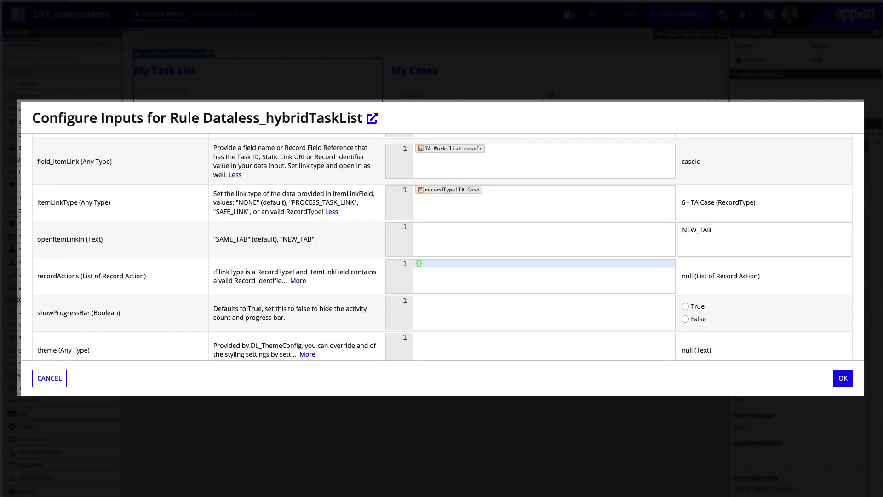
key("Return")
scroll(527, 161, "up", 10)
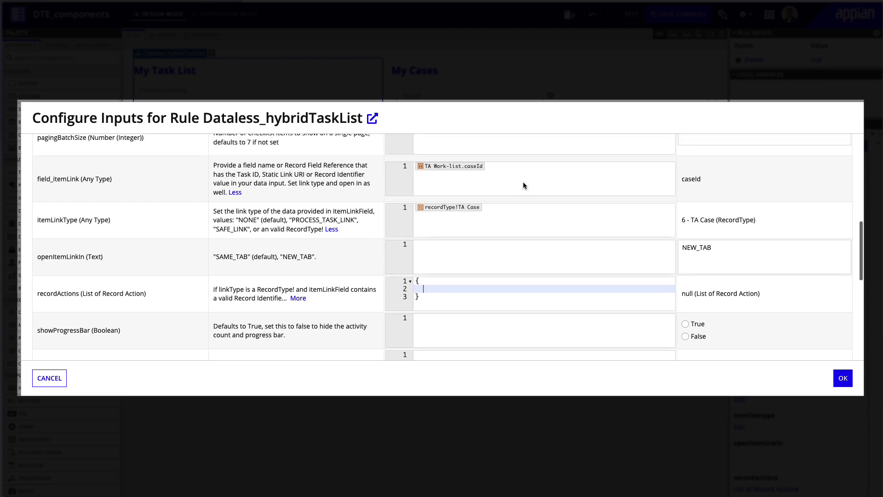
left_click(495, 275)
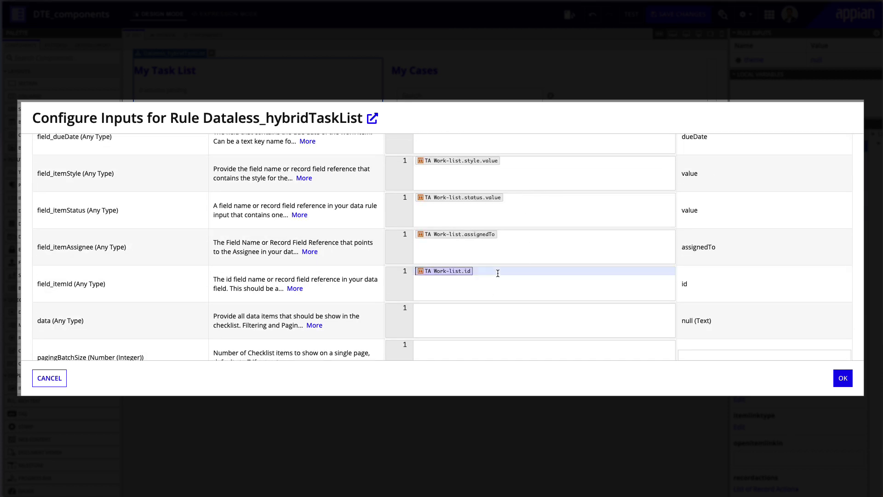
scroll(483, 322, "down", 10)
left_click(457, 184)
type("TA Work-list.id")
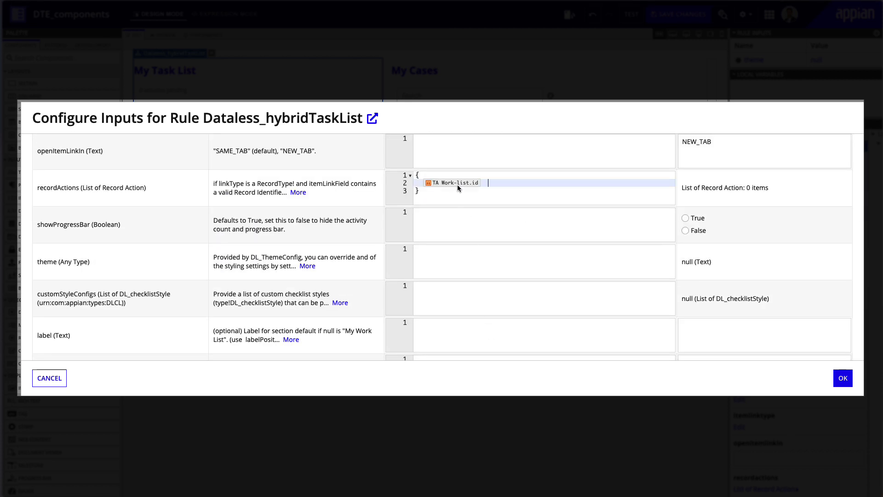
- Change the reference inside the recordActions list to the updateWorklist action of the TA Work-list record type
key("BackSpace")
key("BackSpace")
key("BackSpace")
type(".")
mouse_move(538, 192)
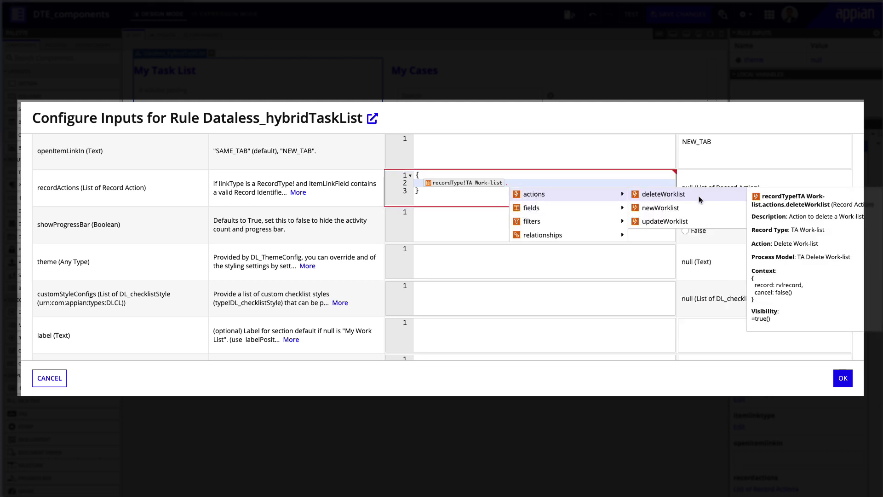
left_click(685, 222)
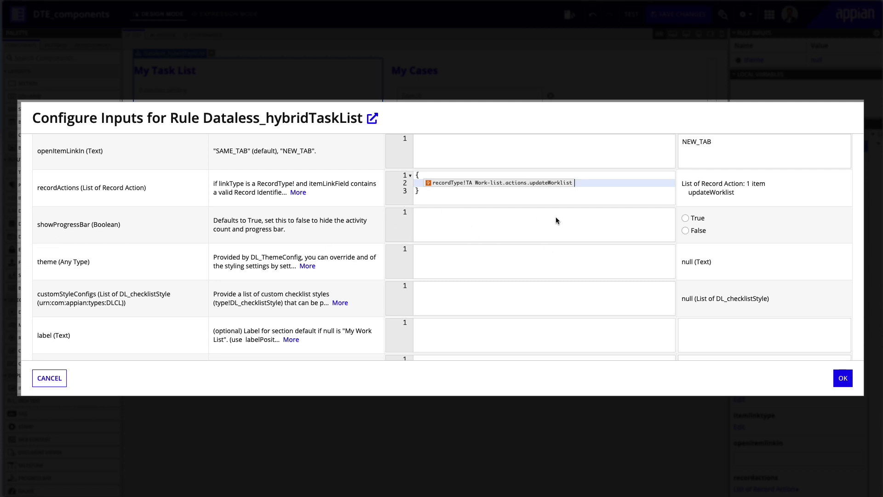
- Set showProgressBar to True and the theme rule input to ri!theme
left_click(686, 219)
left_click(566, 256)
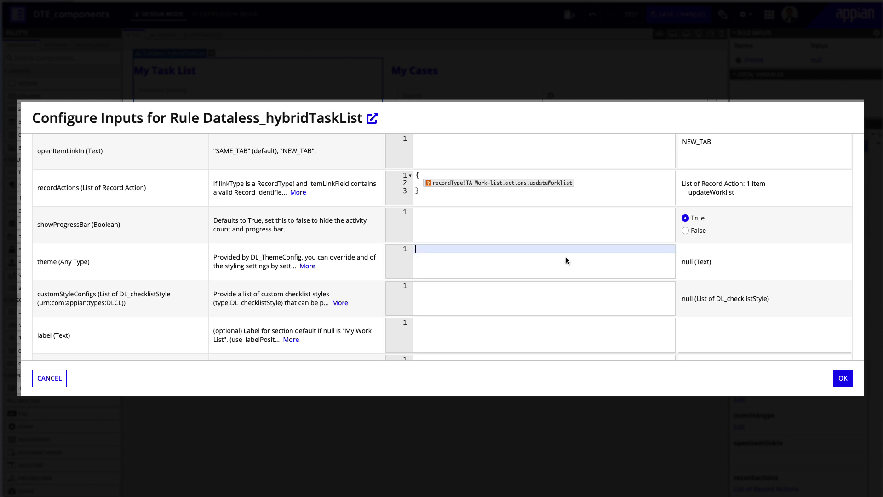
type("ri!th")
key("BackSpace")
key("BackSpace")
key("BackSpace")
key("BackSpace")
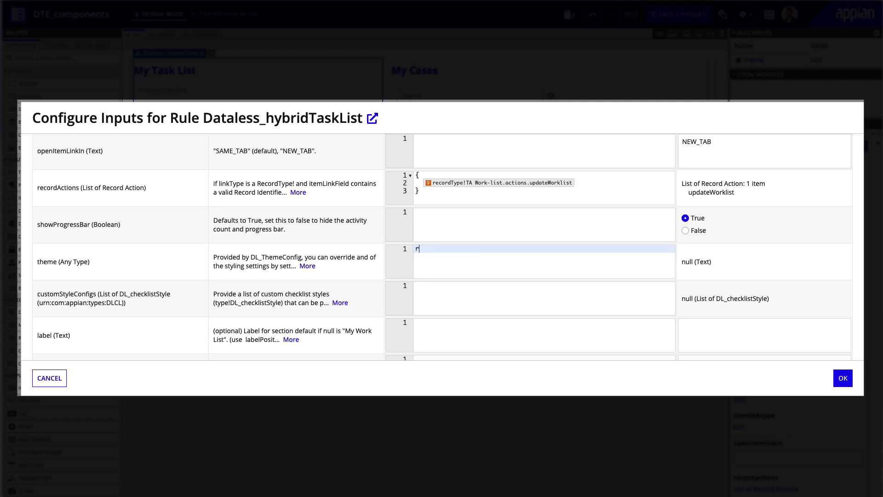
type("i!th")
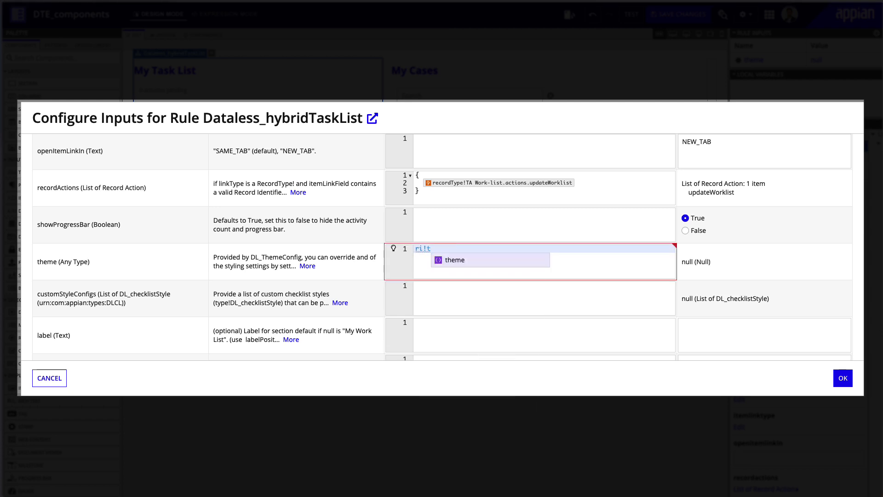
key("Return")
- Set the label rule input to "My Task List"
left_click(444, 312)
scroll(454, 313, "down", 3)
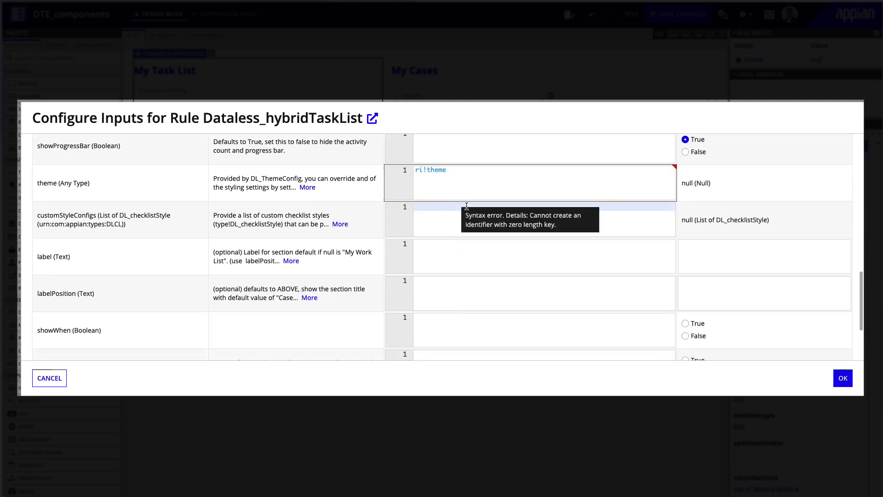
scroll(477, 222, "down", 1)
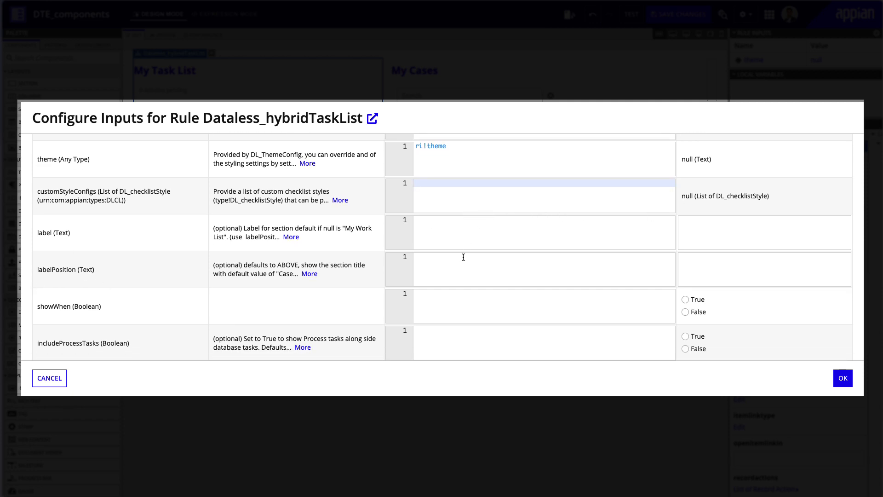
left_click(702, 230)
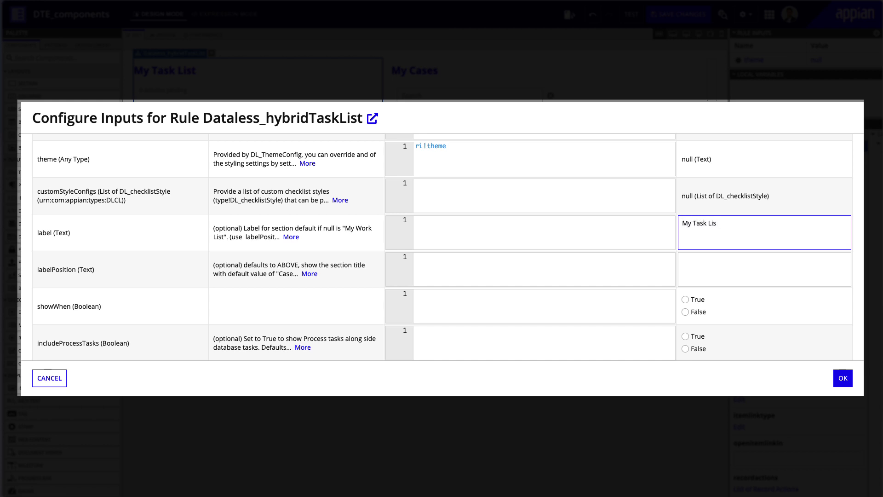
left_click(601, 319)
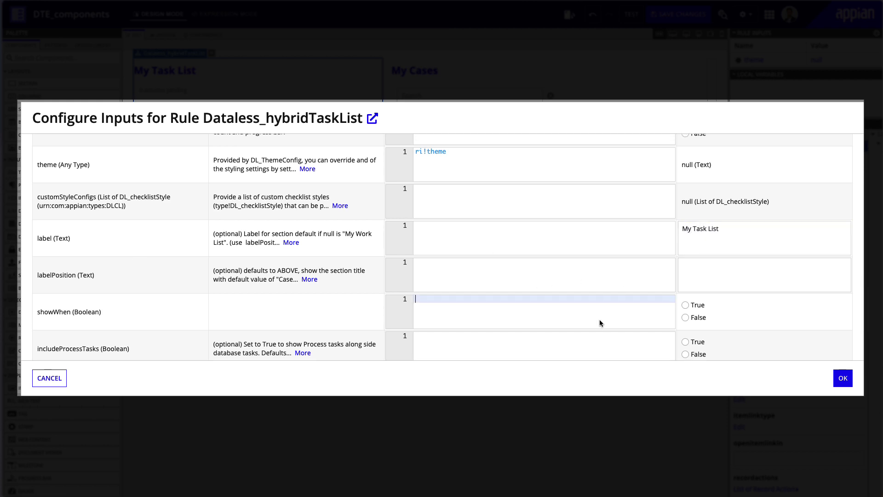
scroll(601, 324, "down", 3)
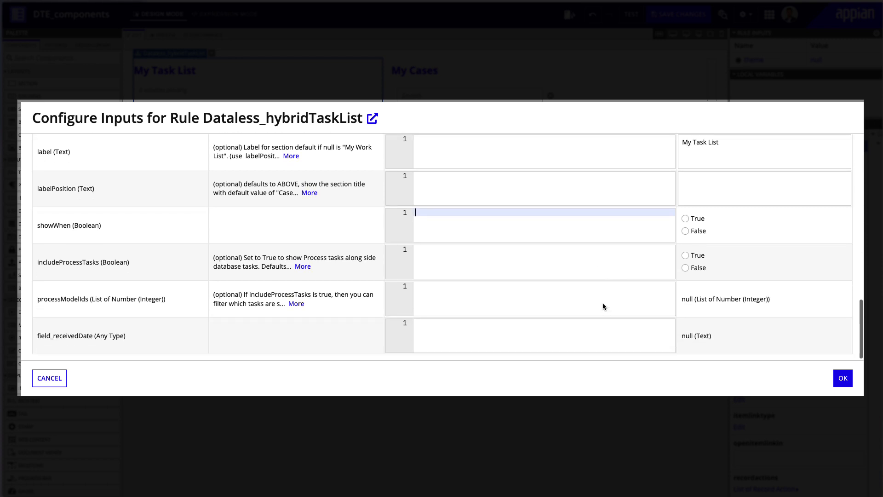
- Set the includeProcessTasks rule input to True
double_click(83, 258)
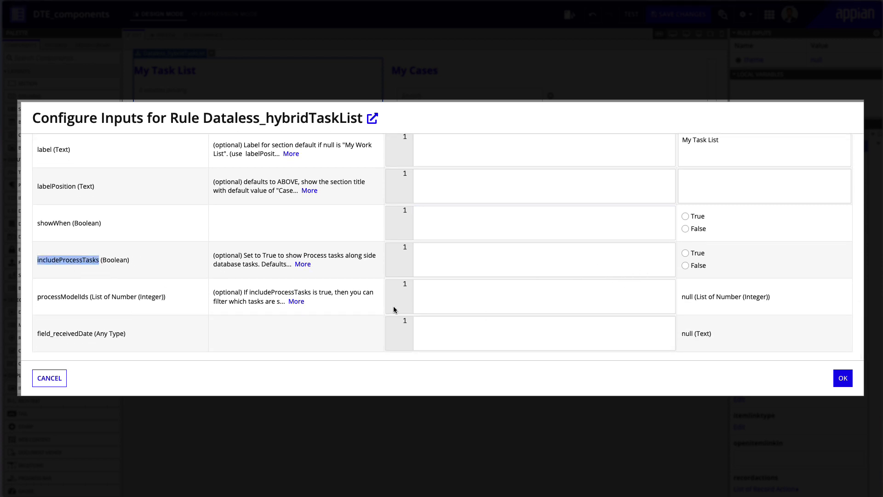
left_click(697, 254)
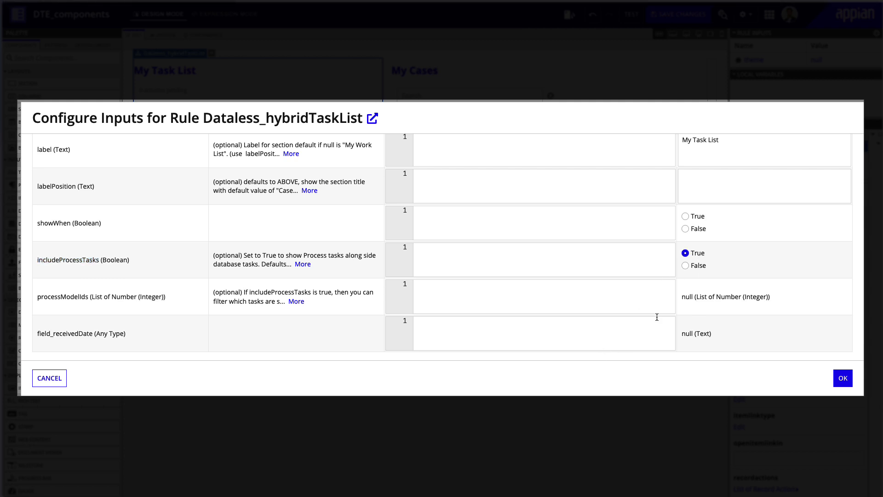
double_click(60, 295)
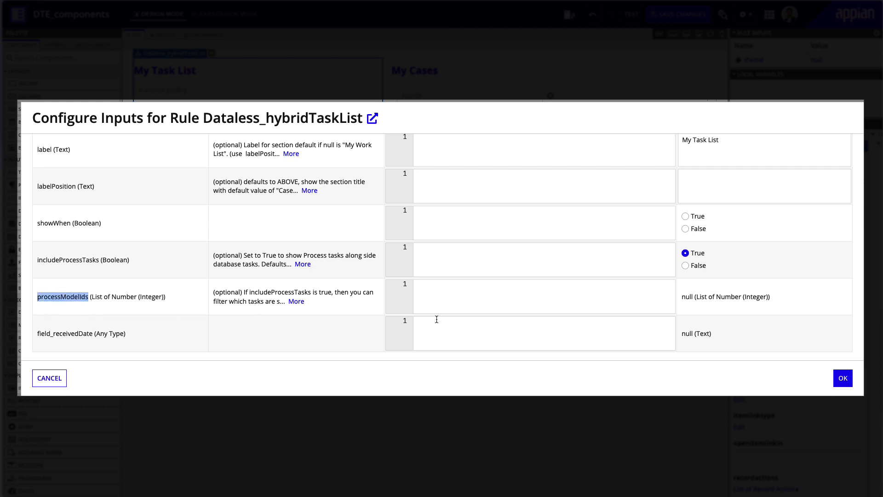
- Set the field_receivedDate rule input to the createdOn field of the TA Work-list record type
left_click(483, 339)
type("TA Work-list.id")
key("BackSpace")
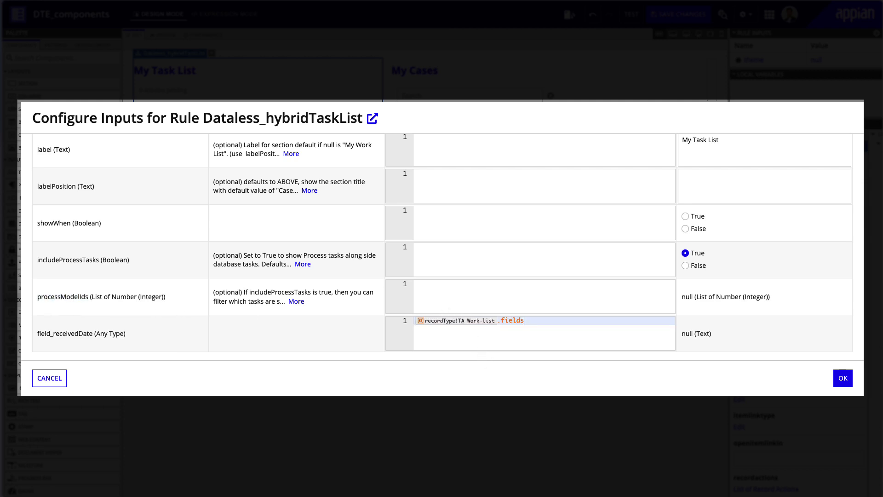
type(".")
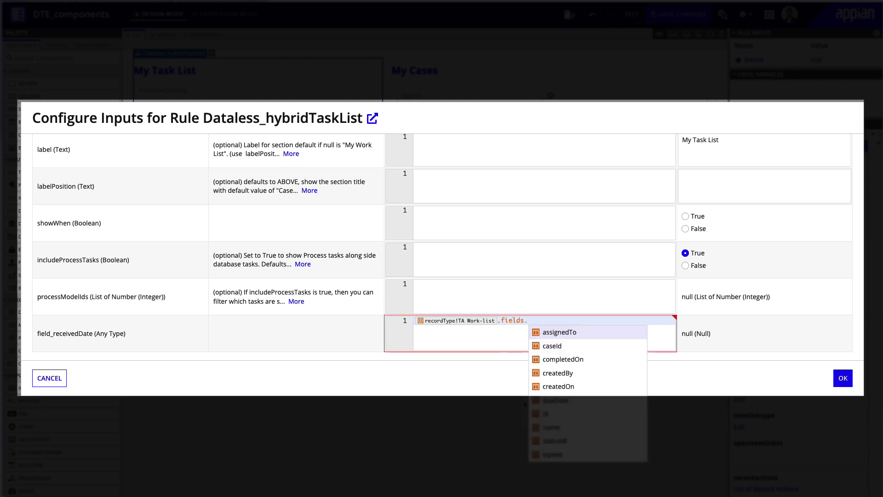
left_click(592, 385)
left_click(623, 300)
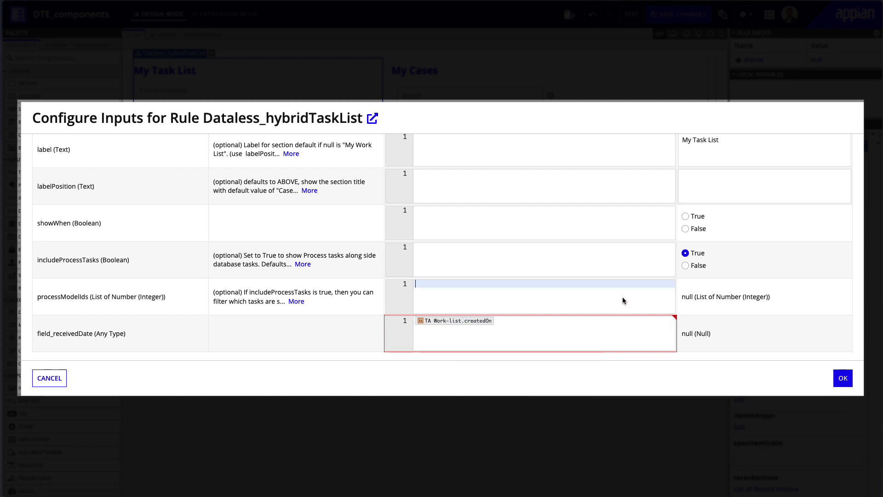
- Go back to the data rule input and open its expression for editing
scroll(527, 292, "up", 4)
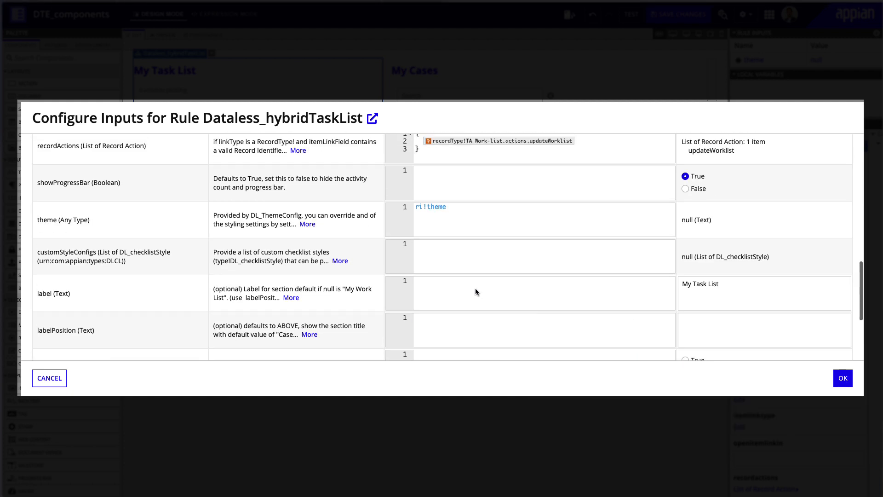
scroll(470, 230, "up", 4)
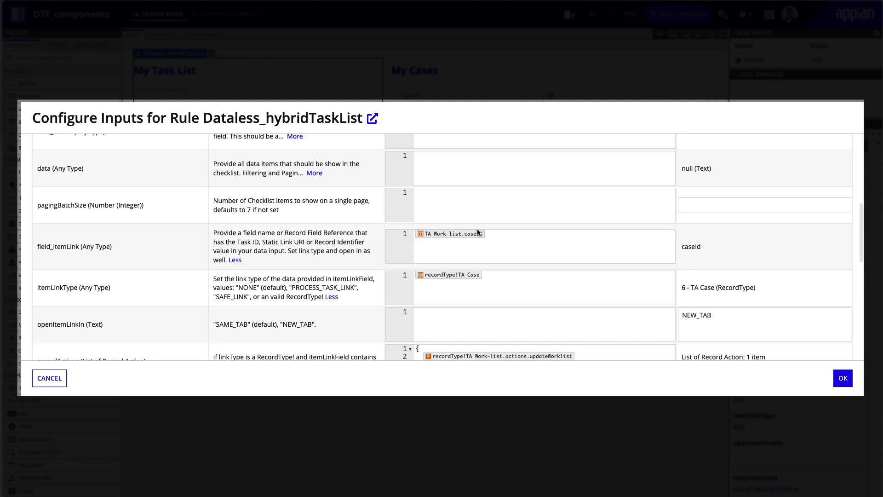
scroll(462, 284, "up", 1)
left_click(450, 224)
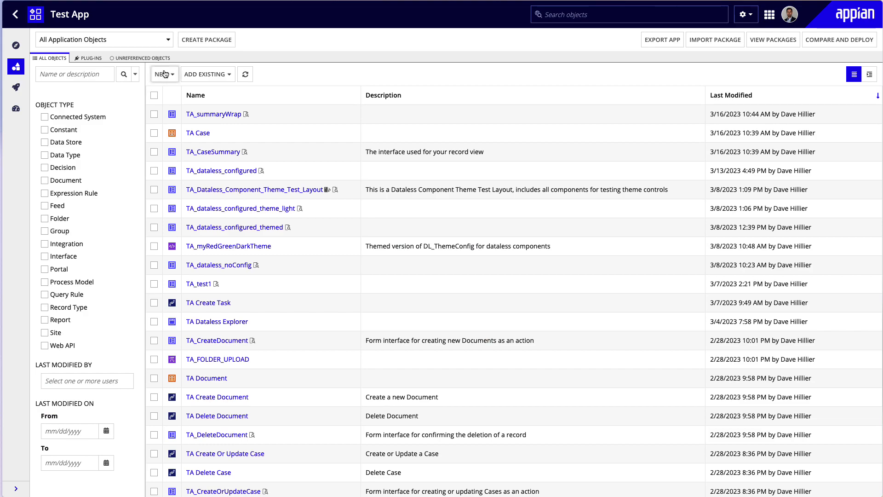
- Switch to the Test App object list and create an expression rule named TA_getChecklistItems in TA Rules & Constants
left_click(164, 74)
left_click(191, 256)
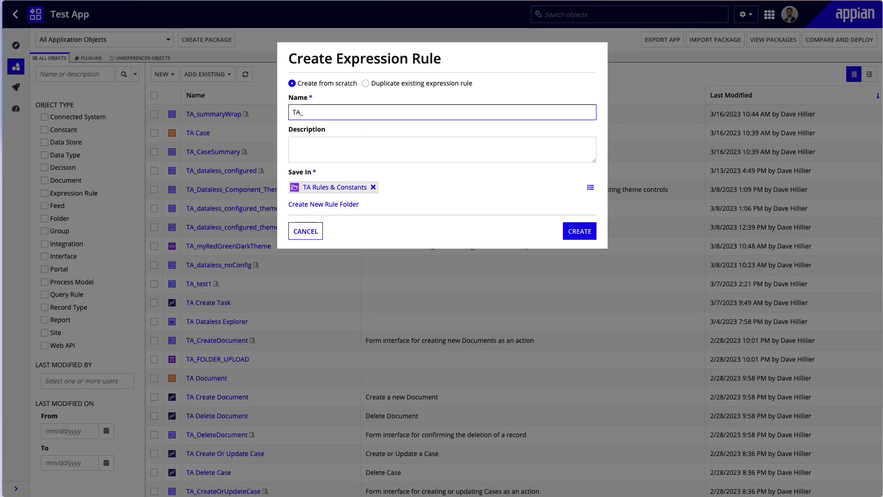
type("getChecklistItems")
left_click(583, 233)
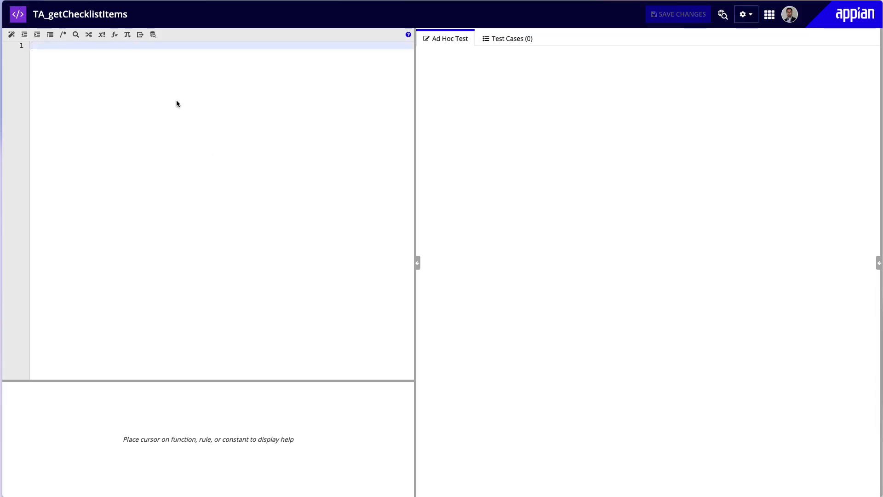
- Start a query in the rule's Query Editor using the TA Work-list record type as data source
left_click(153, 37)
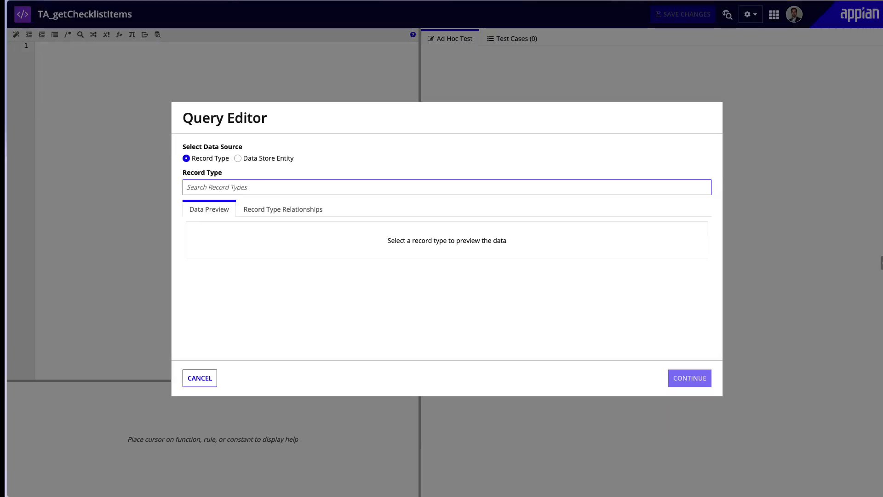
type("Ta wor")
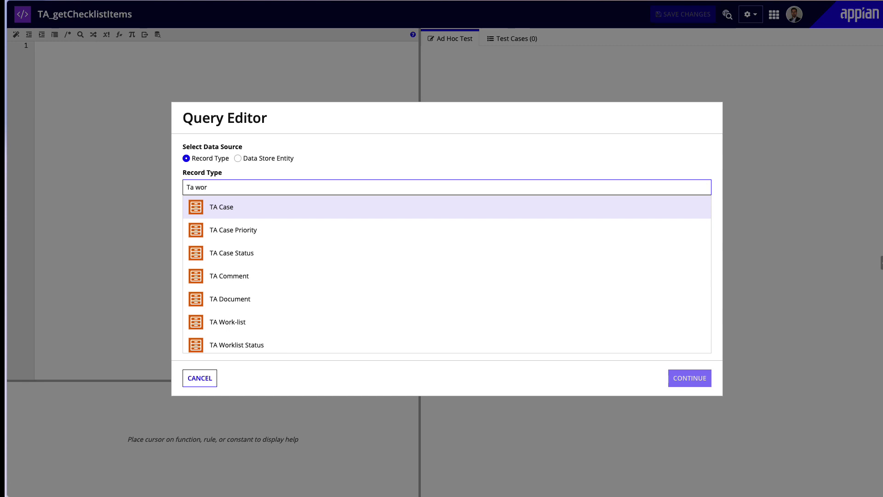
left_click(285, 204)
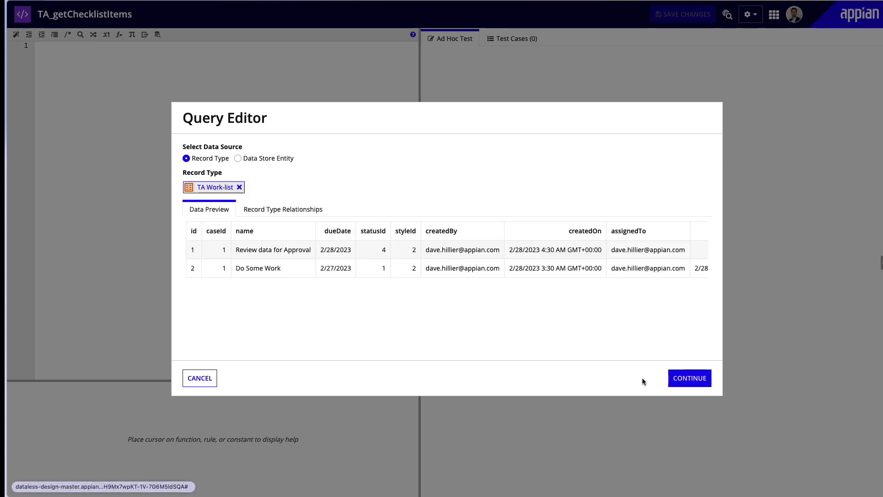
left_click(699, 379)
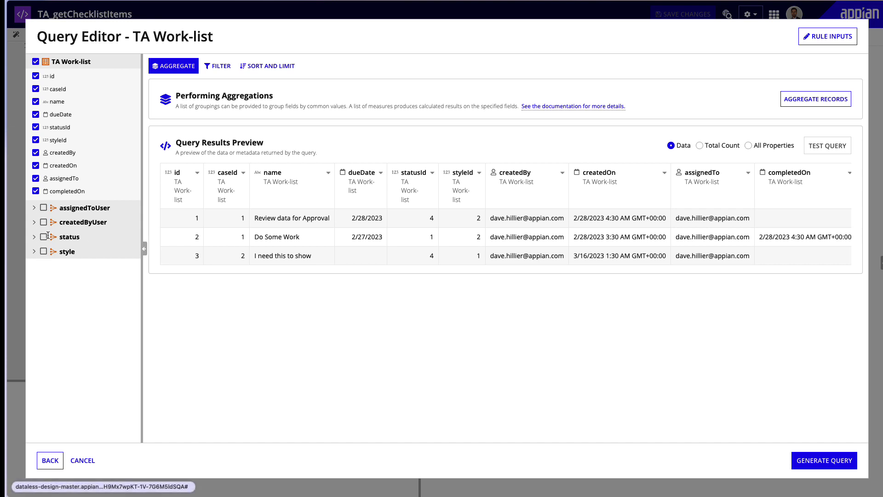
- Include the status and style relationships, test the query, and generate it returning All Properties
left_click(44, 237)
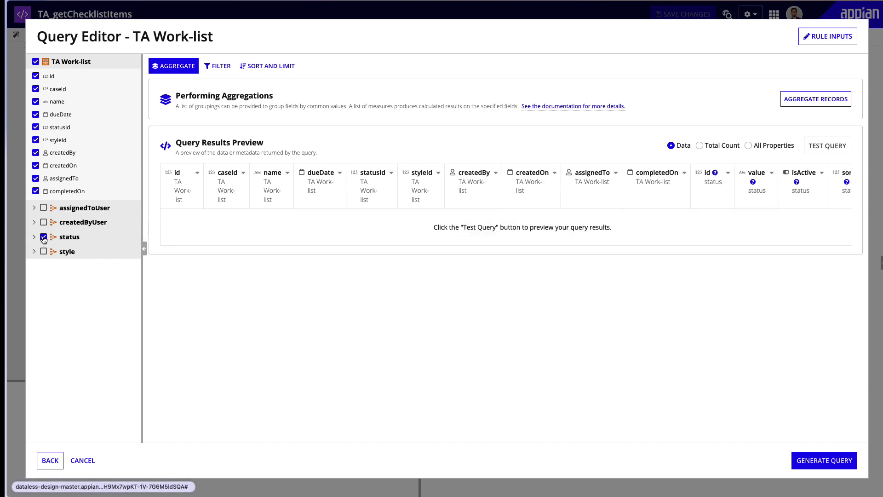
left_click(43, 252)
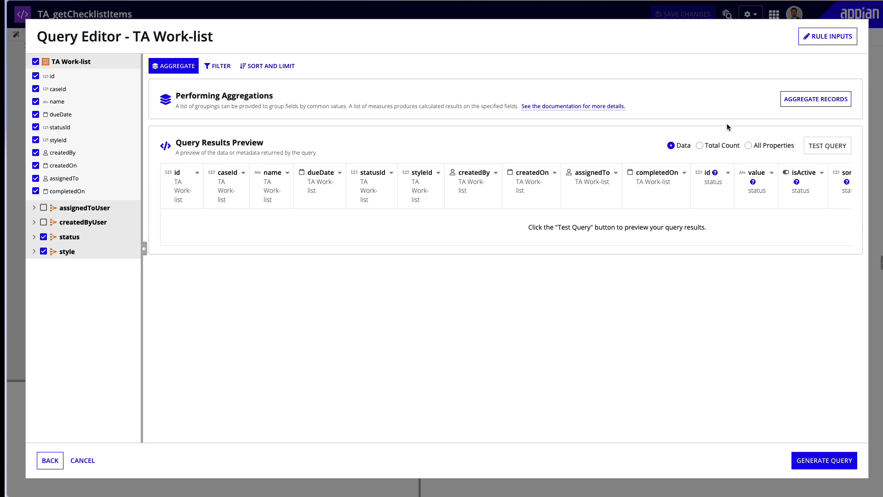
left_click(826, 146)
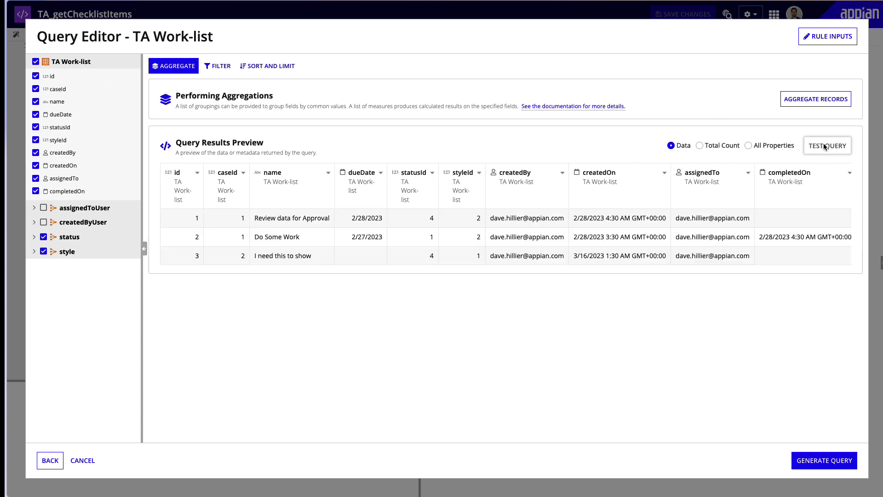
left_click(750, 146)
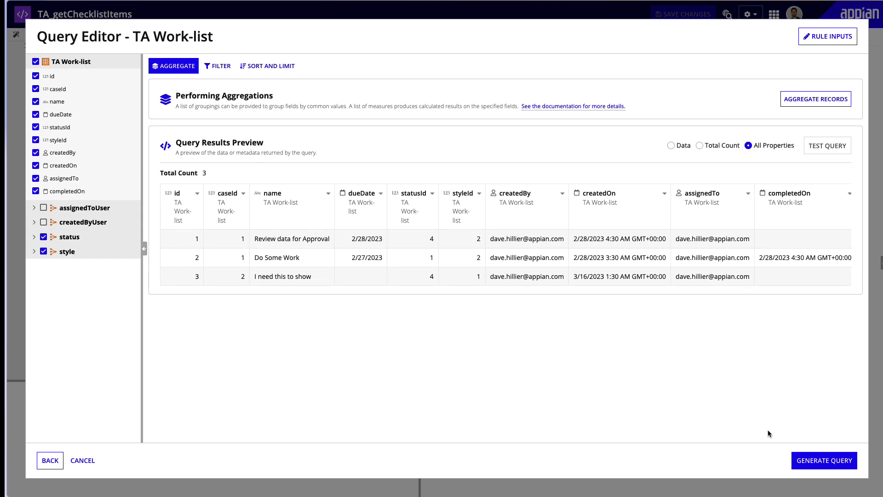
left_click(817, 467)
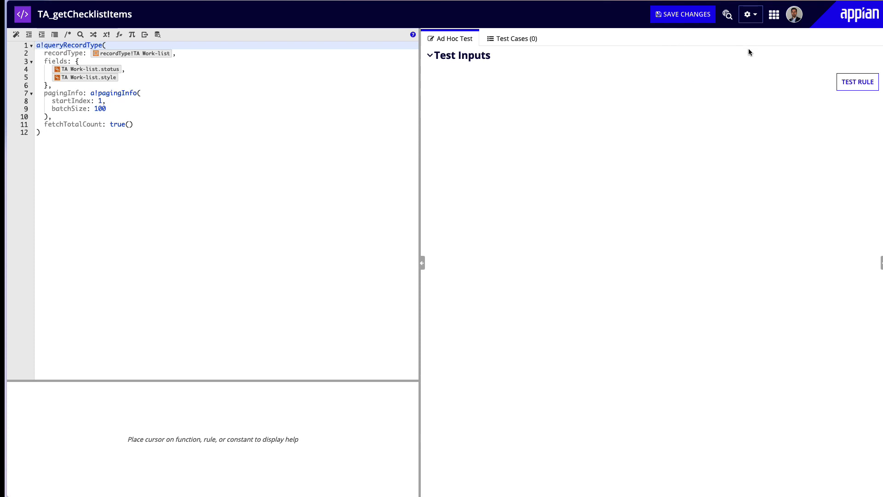
- Test the TA_getChecklistItems rule, look through its output, and save the rule
left_click(856, 85)
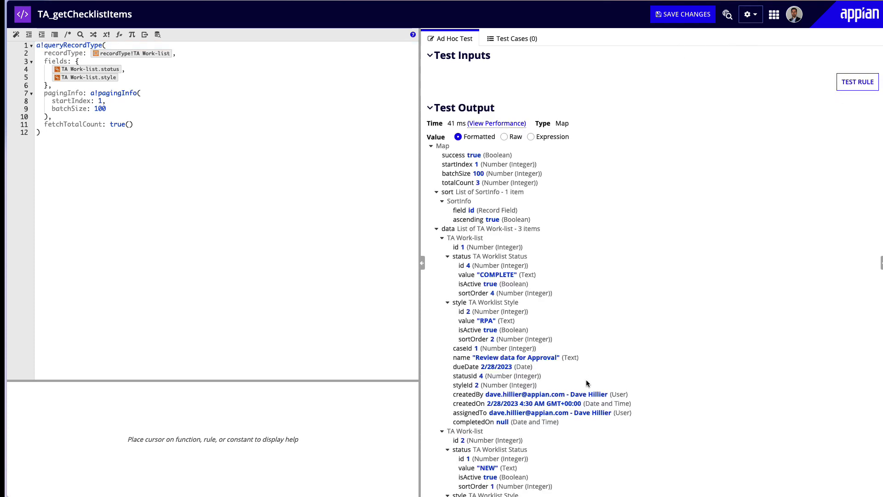
scroll(612, 355, "down", 8)
scroll(569, 407, "up", 10)
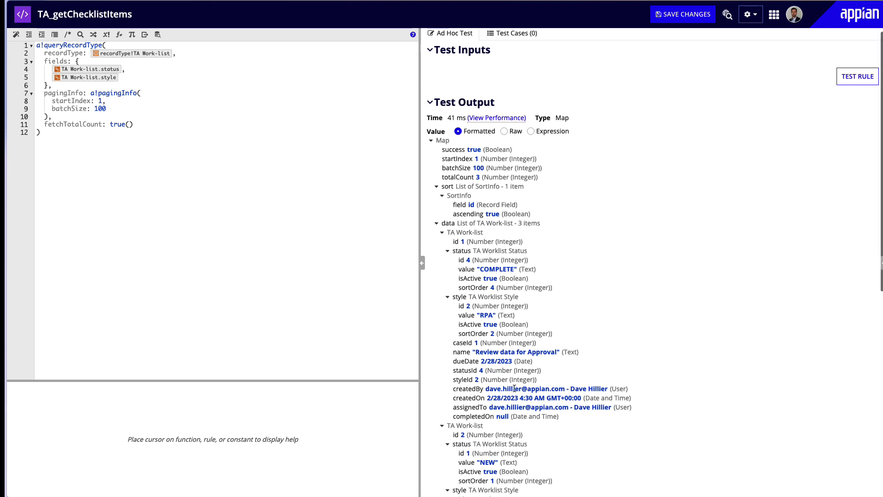
left_click(684, 17)
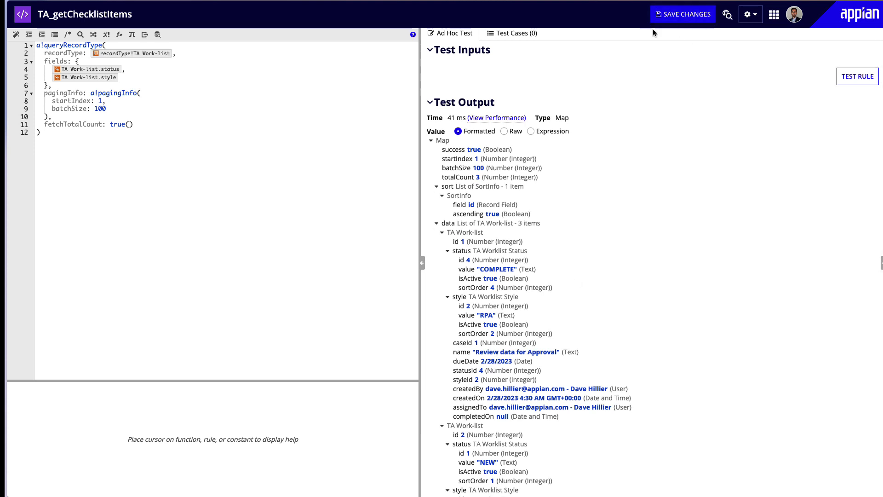
- Copy the rule's name and, back in the Dataless_hybridTaskList inputs, set the data rule input to rule!TA_getChecklistItems()
double_click(92, 17)
key("ctrl+c")
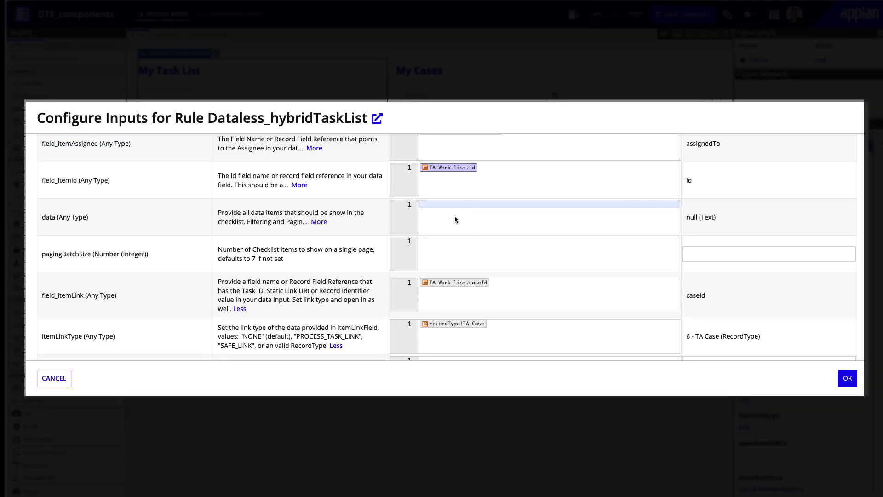
type("rule!")
key("ctrl+v")
key("Return")
key("BackSpace")
type("(")
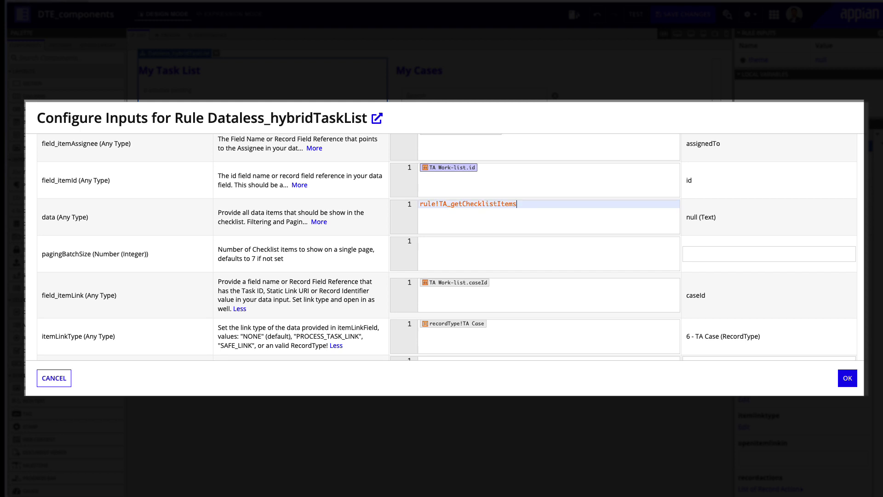
left_click(490, 204)
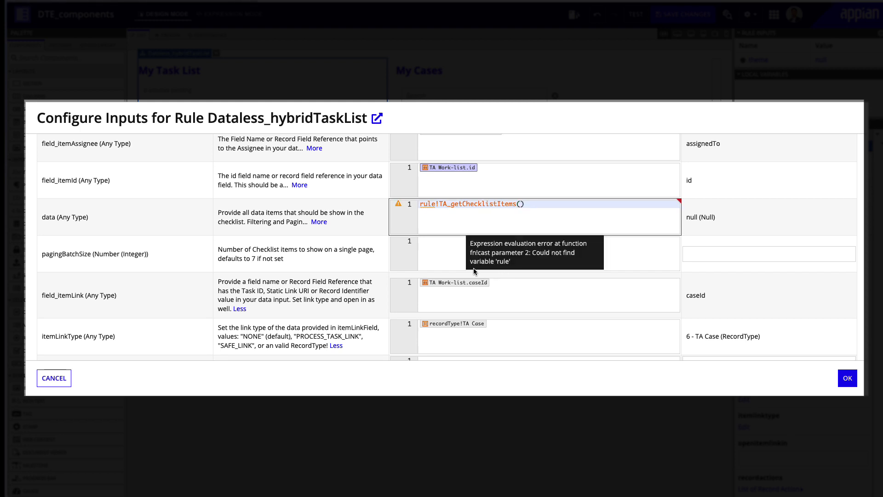
- Check the data input's warning and evaluated value, and apply the Dataless_hybridTaskList input configuration
left_click(456, 260)
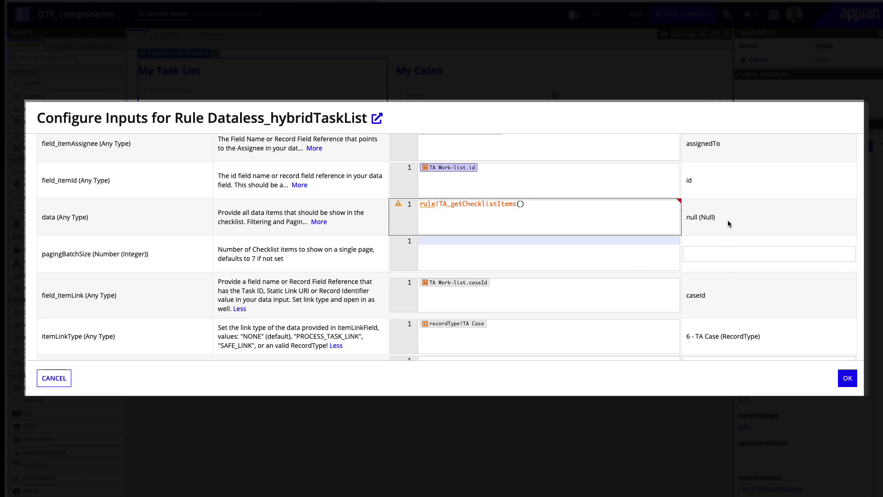
mouse_move(399, 205)
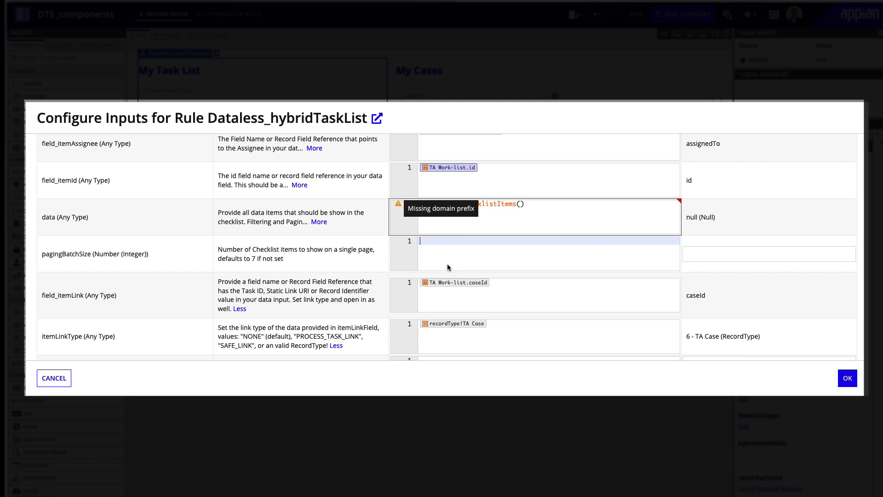
scroll(448, 266, "down", 5)
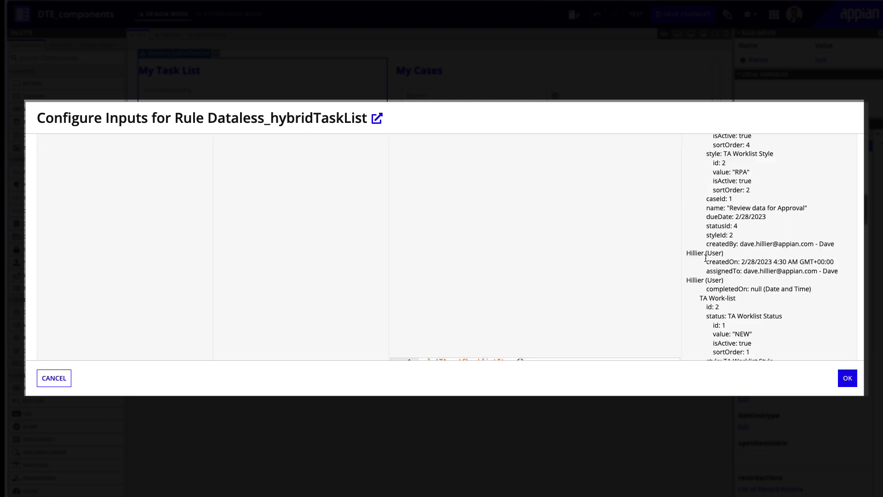
left_click(848, 378)
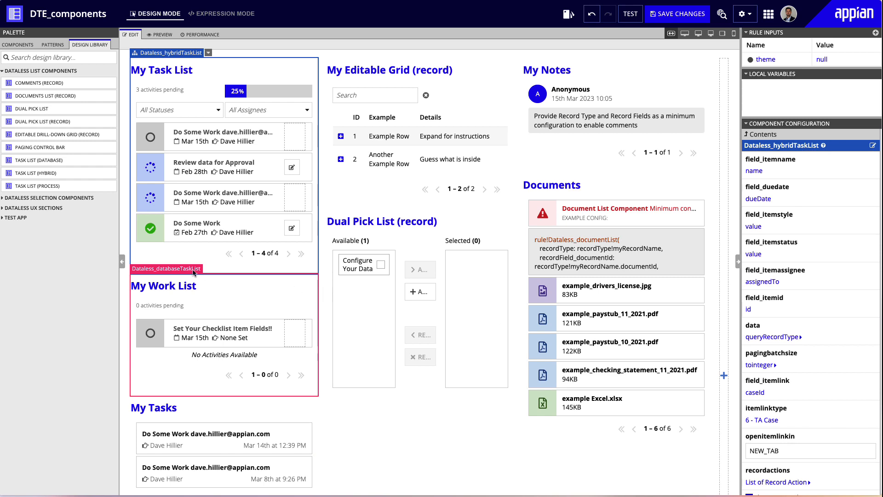
- Delete the Dataless_databaseTaskList component titled My Work List from the interface
left_click(179, 274)
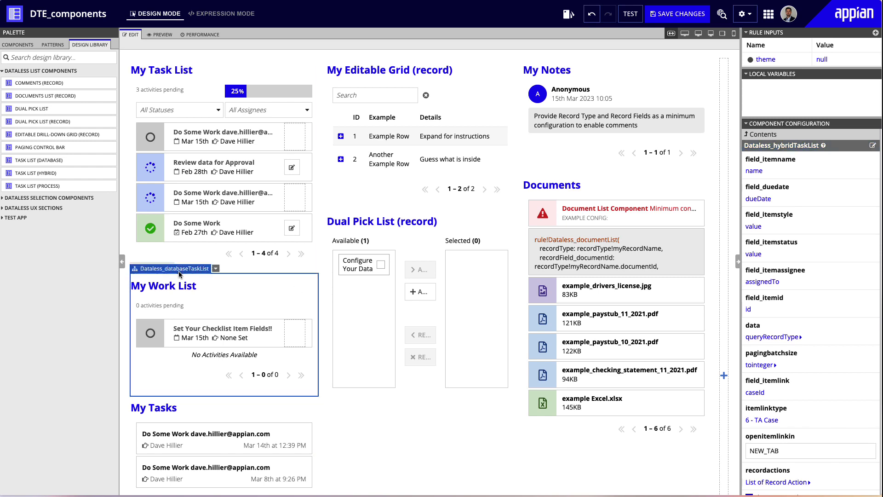
left_click(216, 268)
left_click(222, 300)
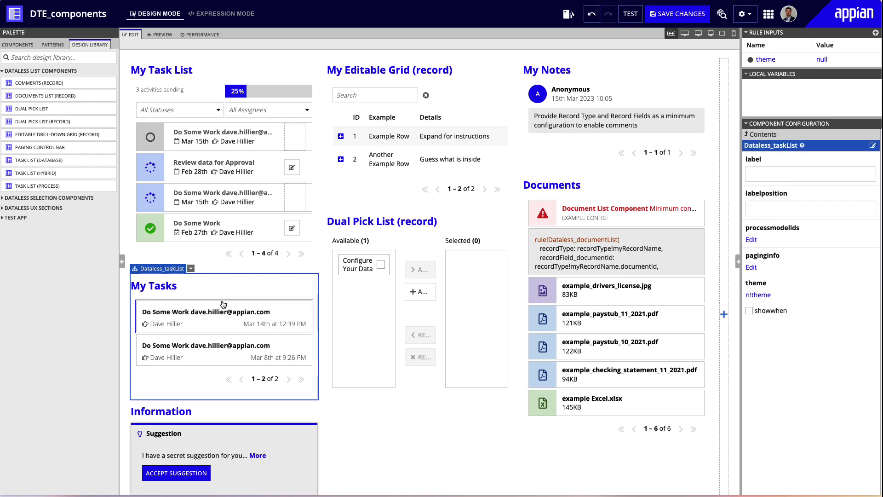
- Open the first process task in My Task List to check its link, and return to the interface design
left_click(210, 134)
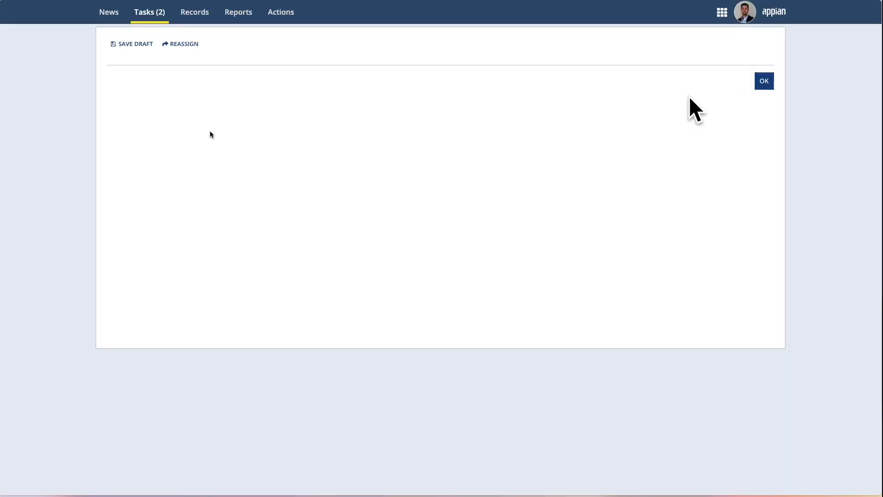
key("Tab")
key("Tab")
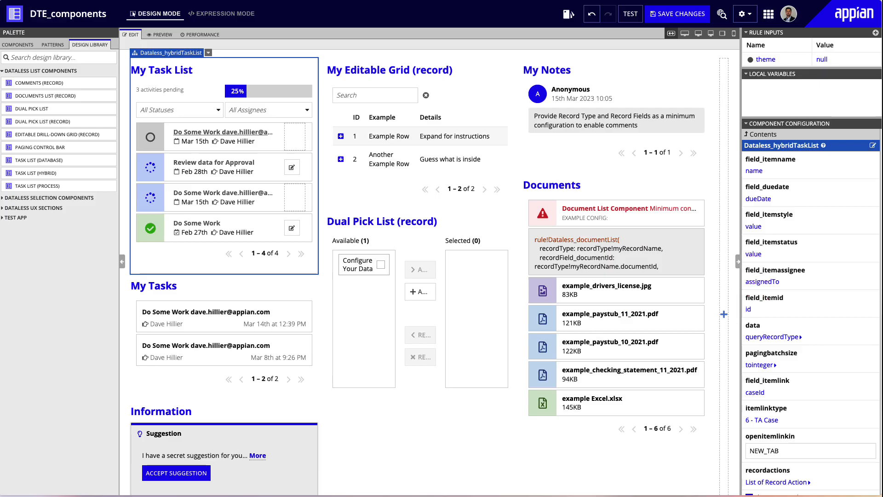
- Test the interface with its current inputs, check the record link of the Review data for Approval task, and return to the design
left_click(637, 16)
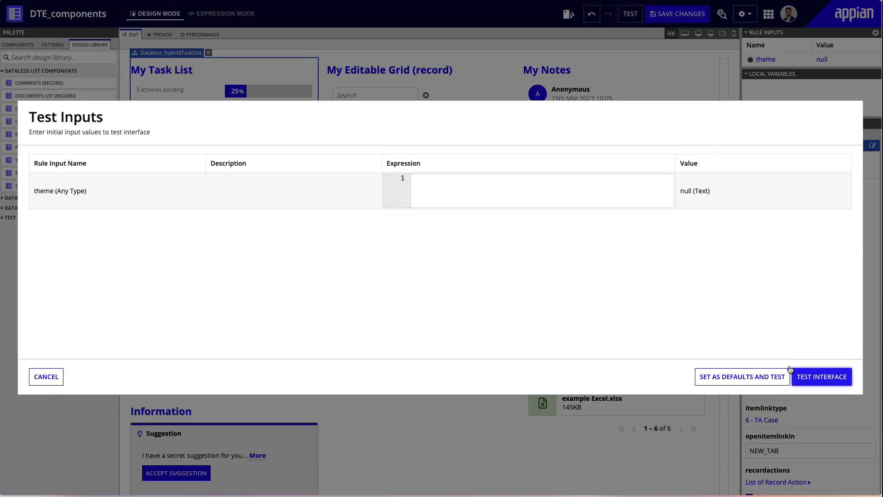
key("Escape")
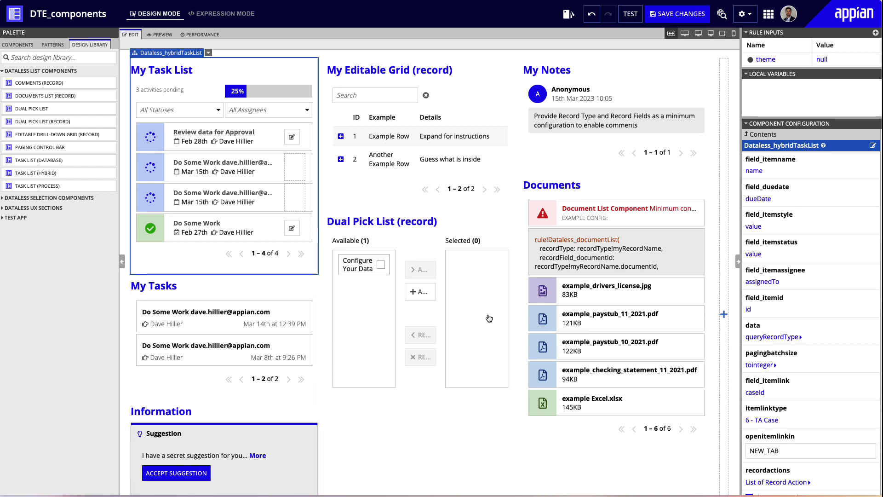
left_click(205, 133)
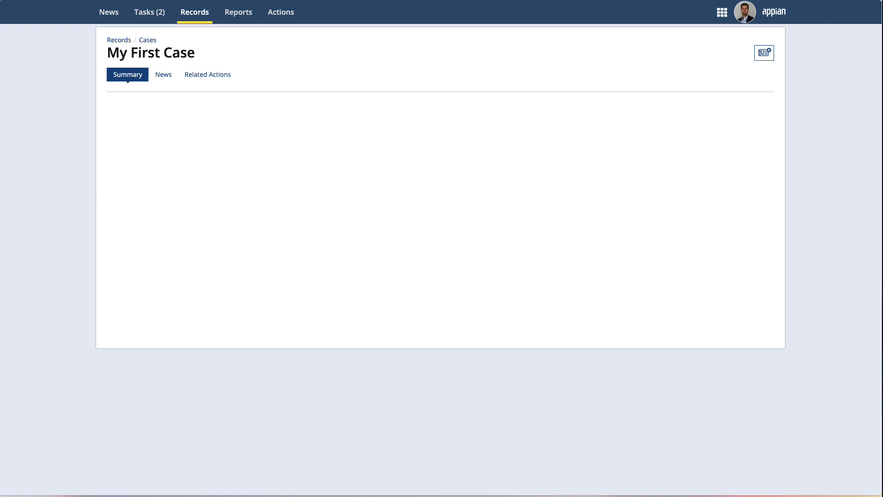
key("super+w")
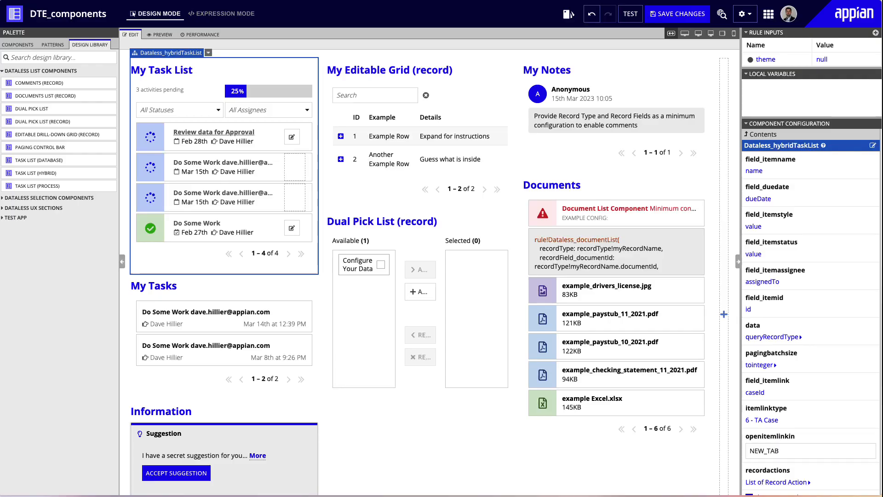
- Update the Review data for Approval work-list item with style RPA and status NEW, and save it
left_click(290, 138)
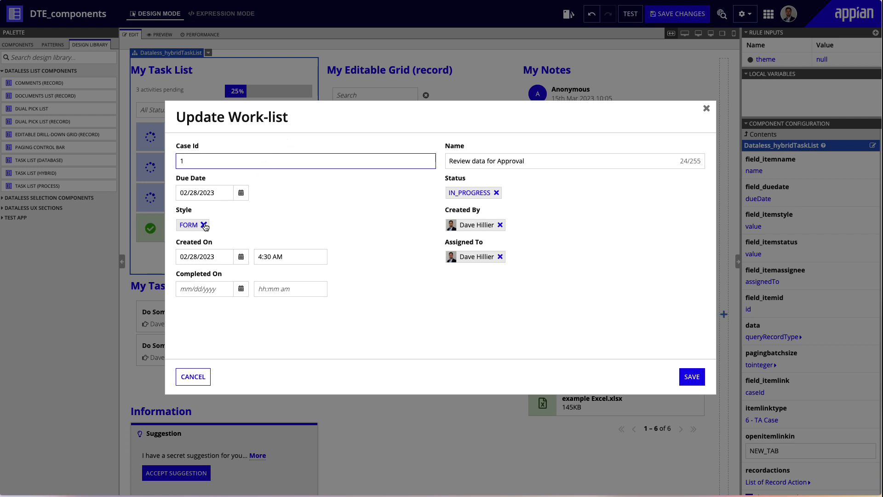
left_click(204, 225)
type("r")
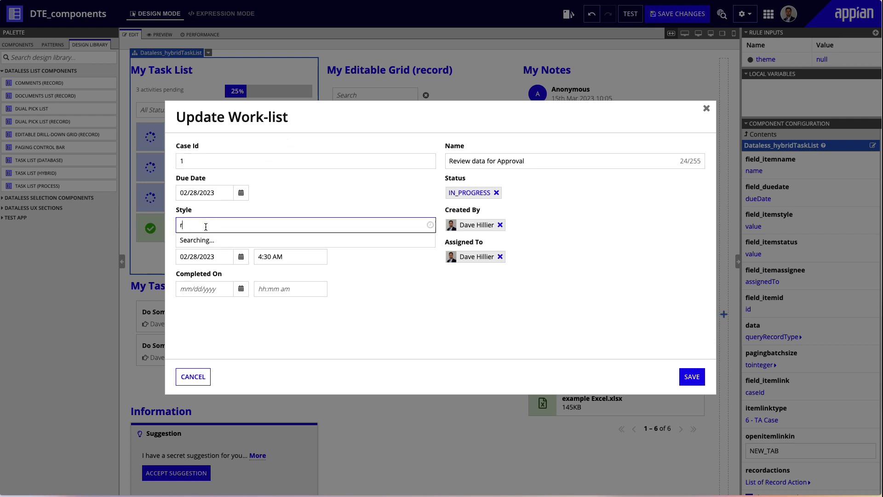
left_click(213, 253)
left_click(496, 192)
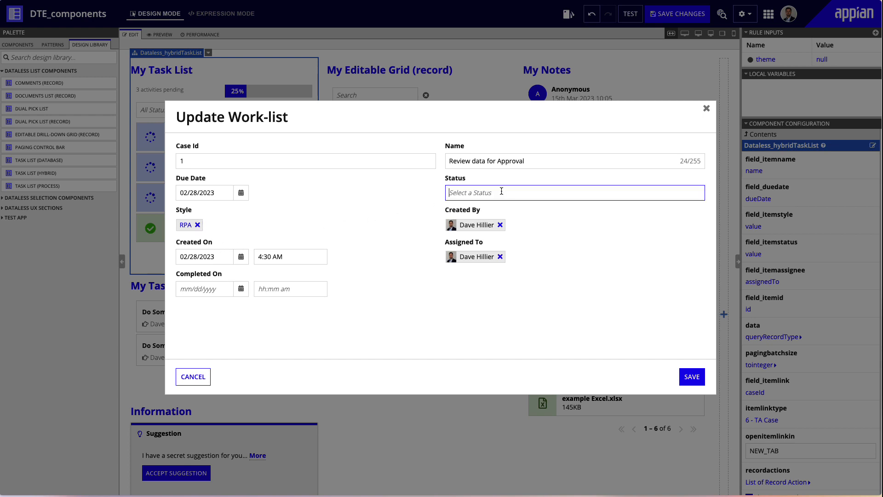
type("new")
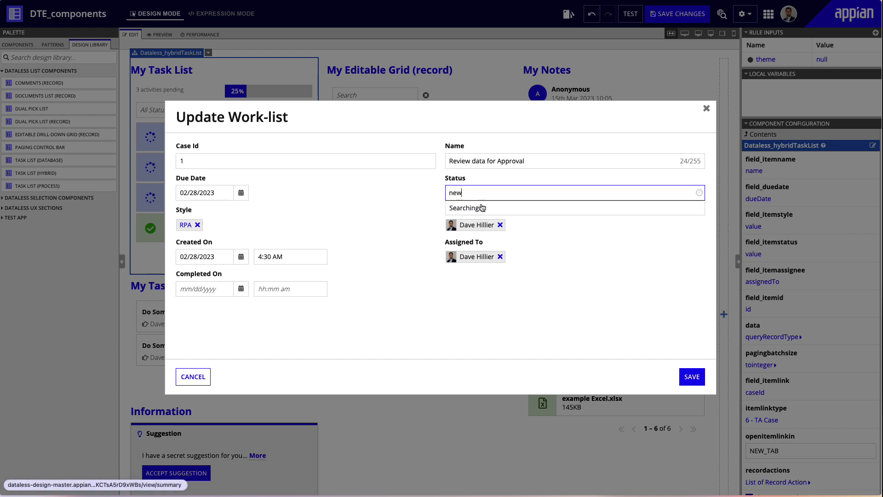
left_click(481, 206)
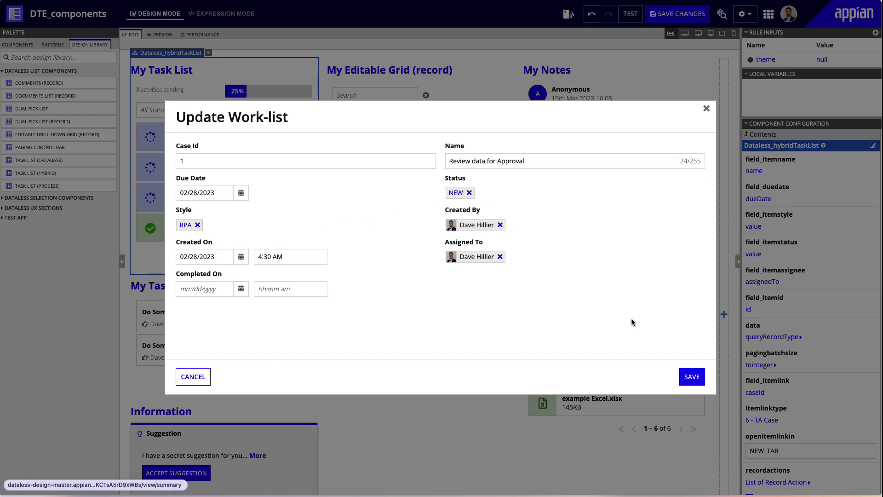
left_click(686, 378)
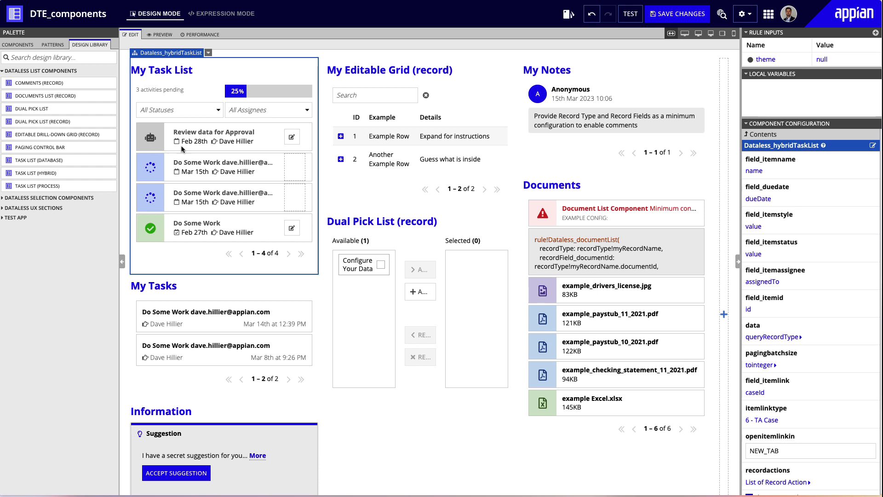
- Set the status of the Review data for Approval work-list item to COMPLETE and save it
left_click(291, 136)
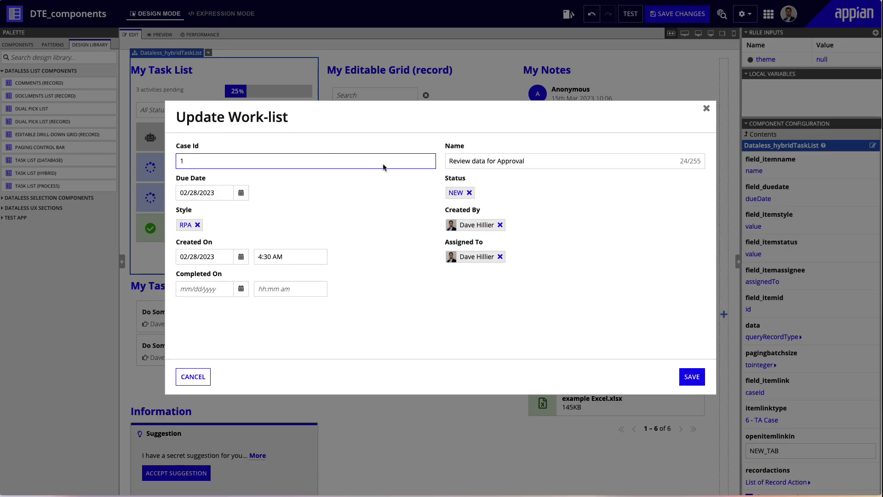
left_click(469, 192)
type("com")
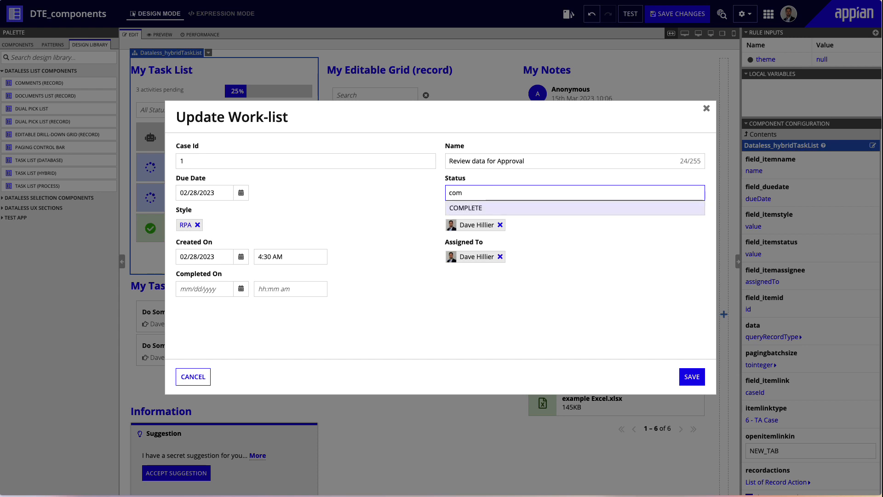
left_click(479, 211)
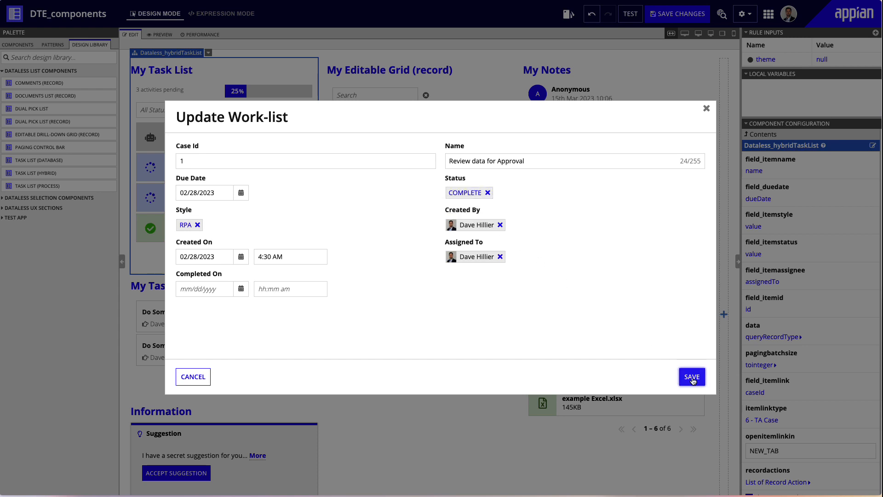
left_click(691, 377)
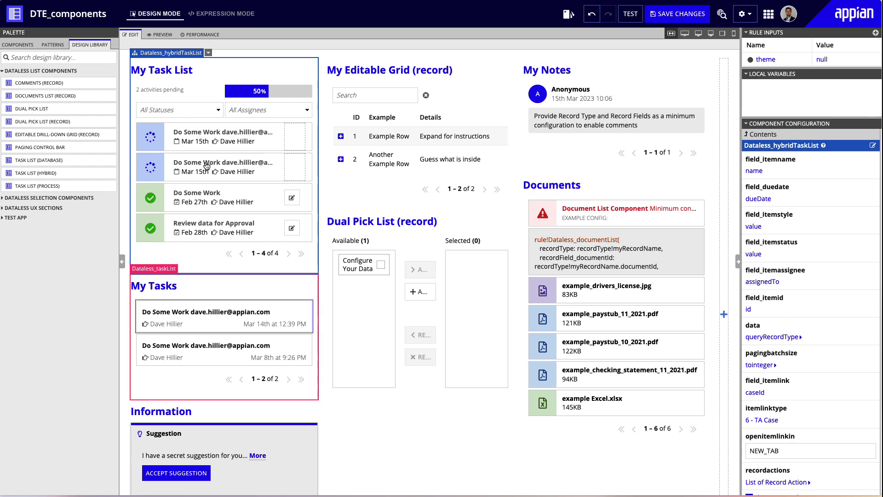
- Delete the Dataless_taskList component titled My Tasks and move the Actions component above Information
left_click(170, 269)
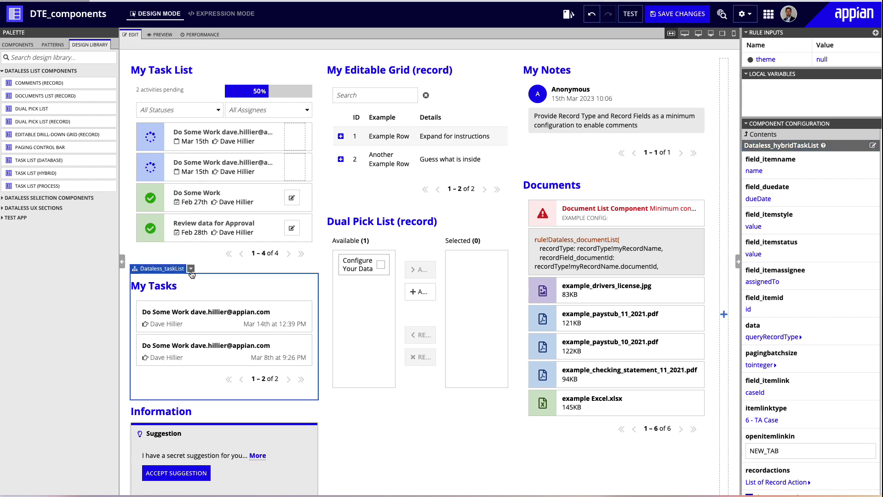
left_click(190, 268)
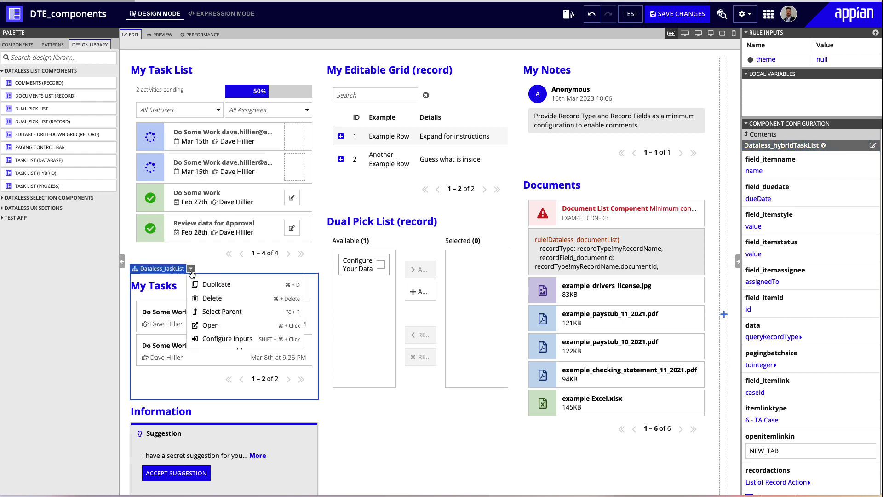
left_click(225, 301)
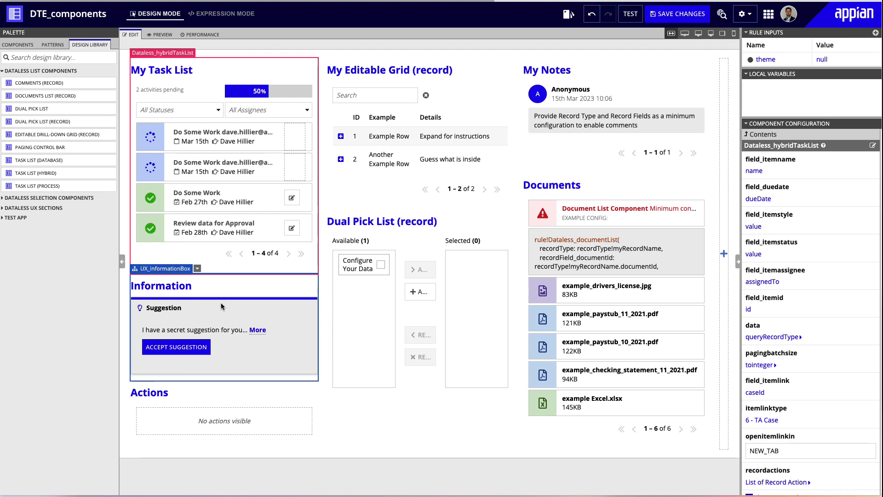
left_click_drag(142, 380, 175, 271)
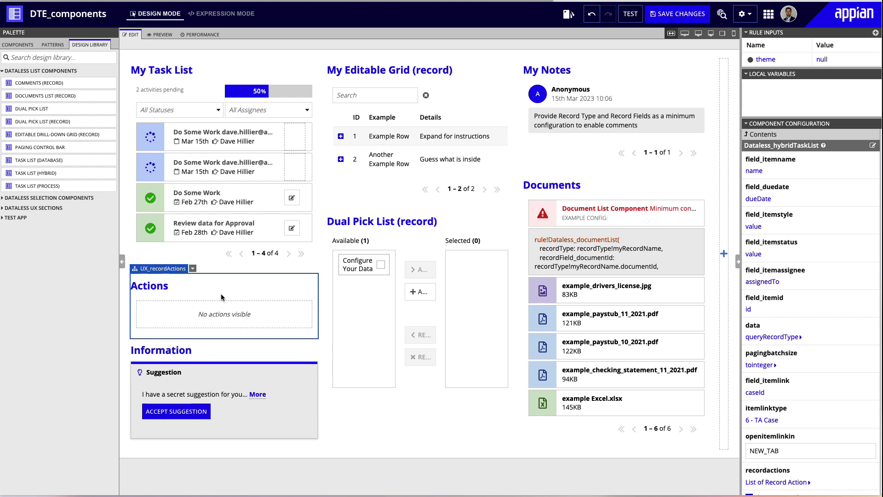
- Open the input configuration of the UX_recordActions component and start a braced list in the recordActions expression
mouse_move(153, 273)
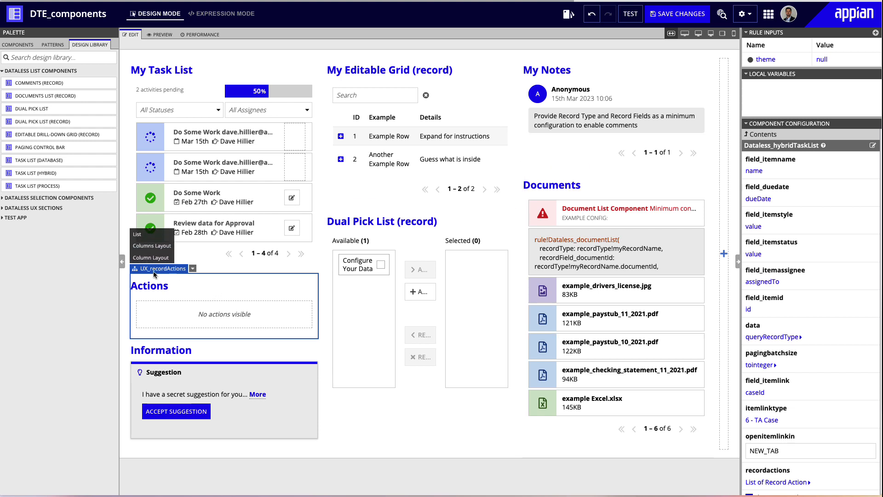
left_click(193, 269)
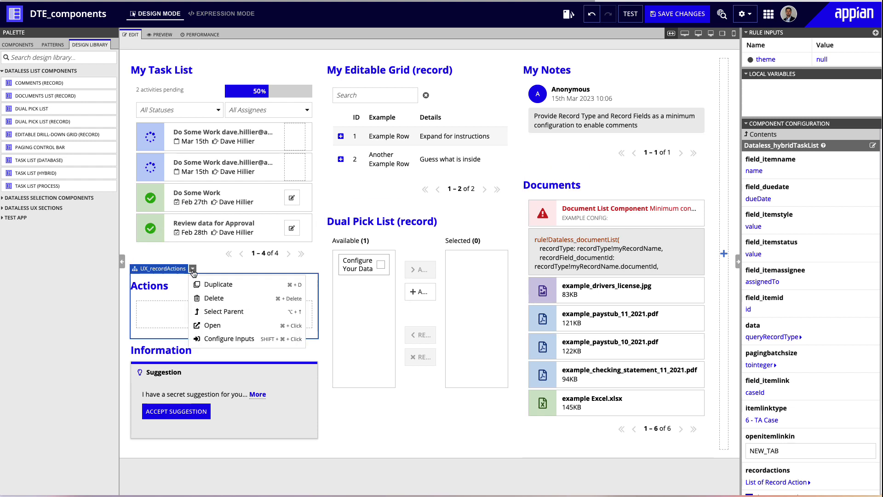
left_click(219, 339)
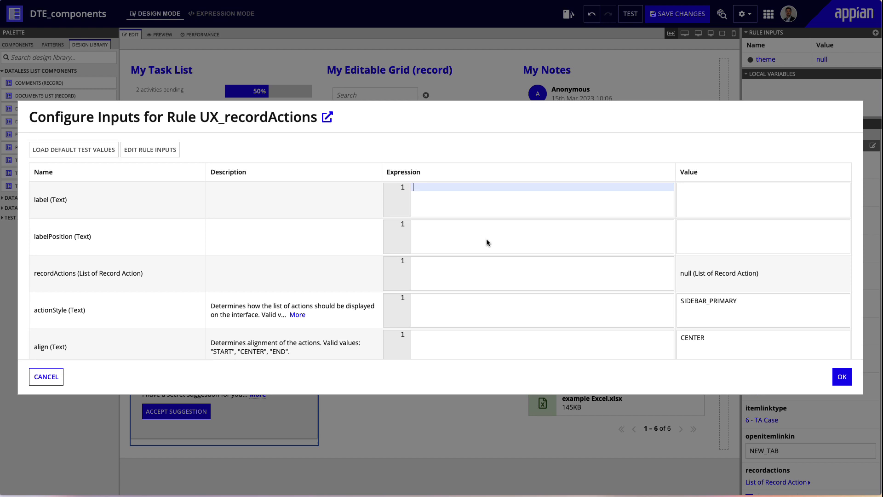
left_click(536, 278)
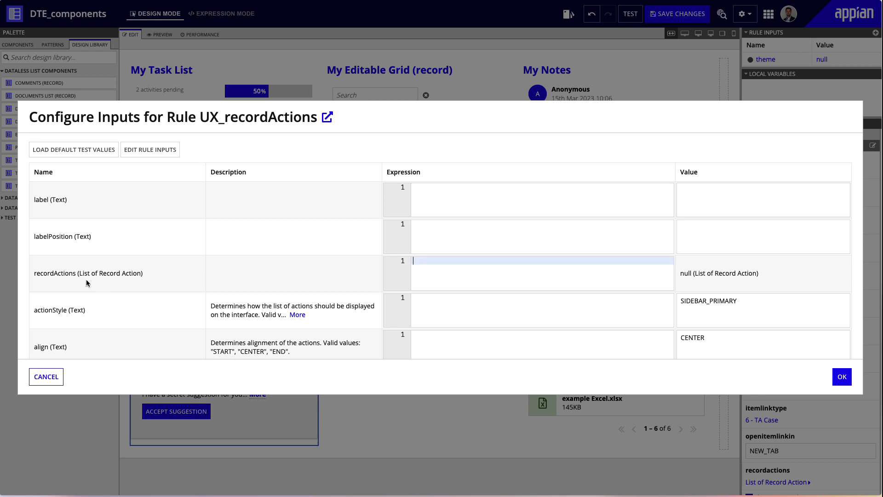
type("{")
key("Return")
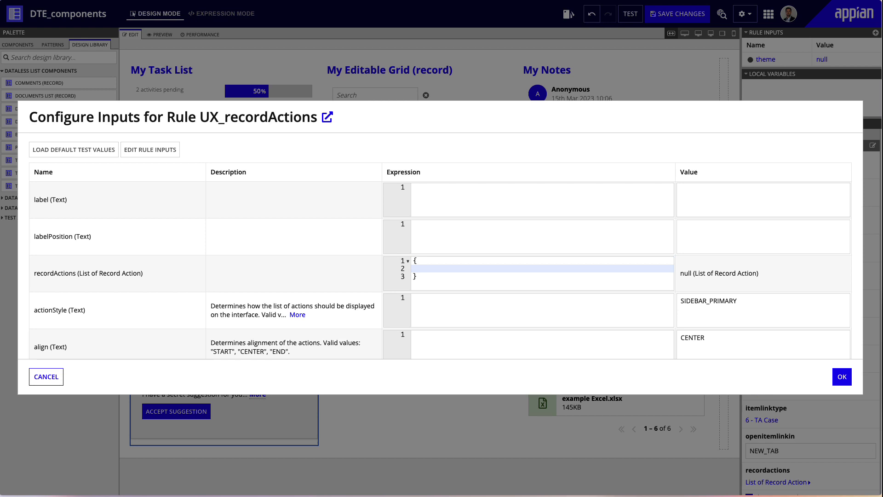
type("reco")
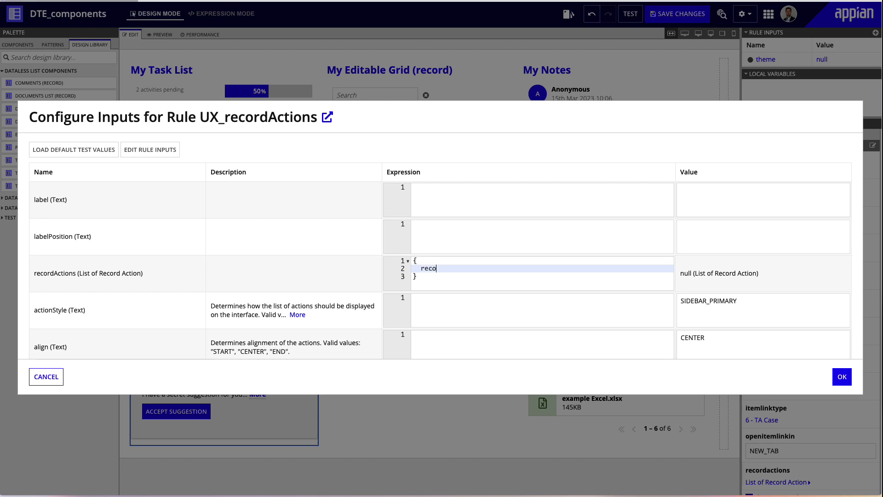
key("BackSpace")
key("BackSpace")
key("BackSpace")
key("BackSpace")
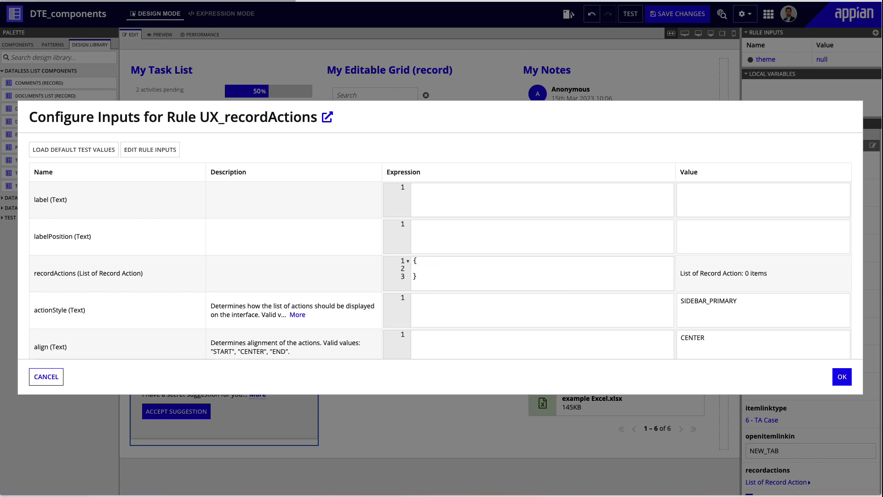
- Add recordType!TA Work-list.actions.newWorklist as the first entry of the recordActions list
left_click(429, 270)
type("TA Work-list.caseId")
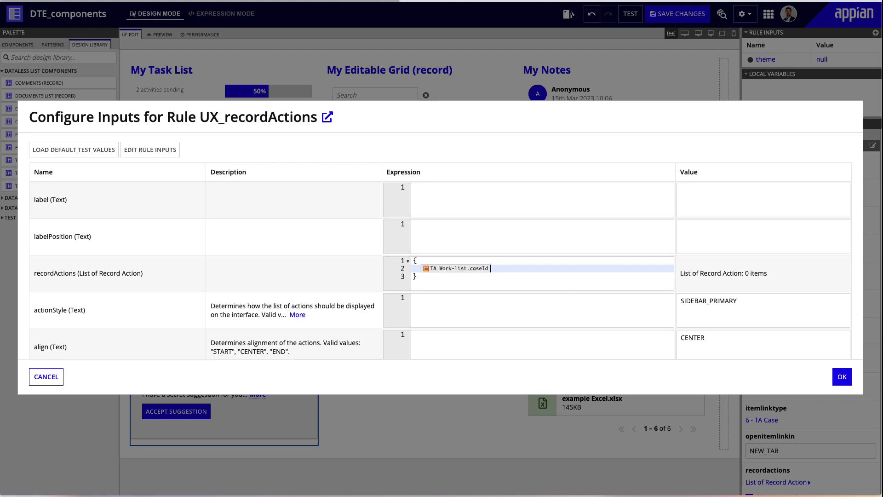
key("BackSpace")
key("BackSpace")
type(".")
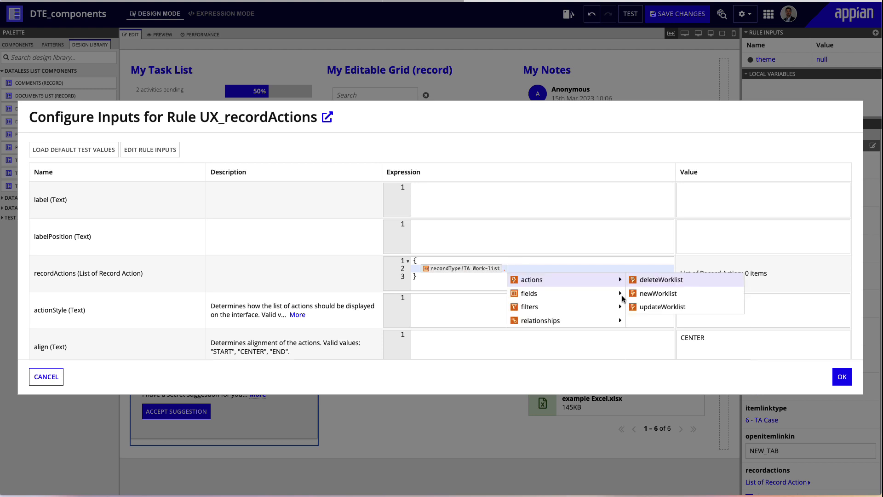
mouse_move(621, 287)
left_click(687, 296)
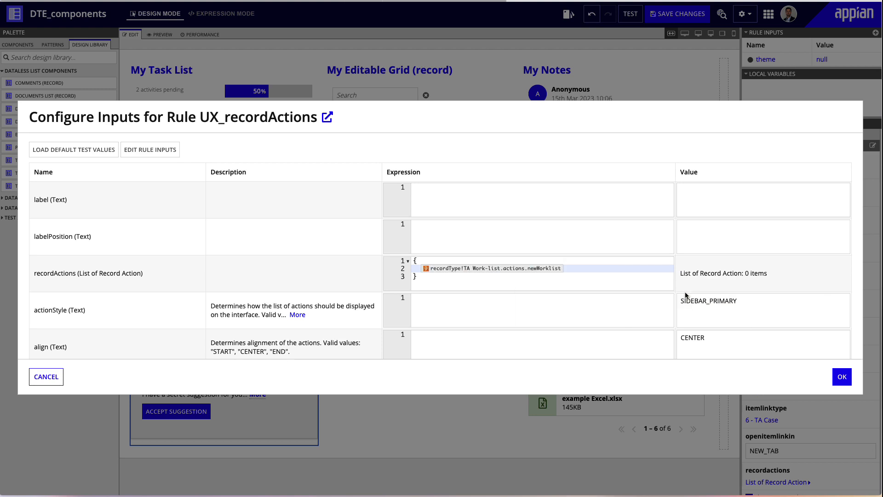
- Add recordType!TA Case.actions.createAFakeTask as the second entry of the recordActions list
key("Return")
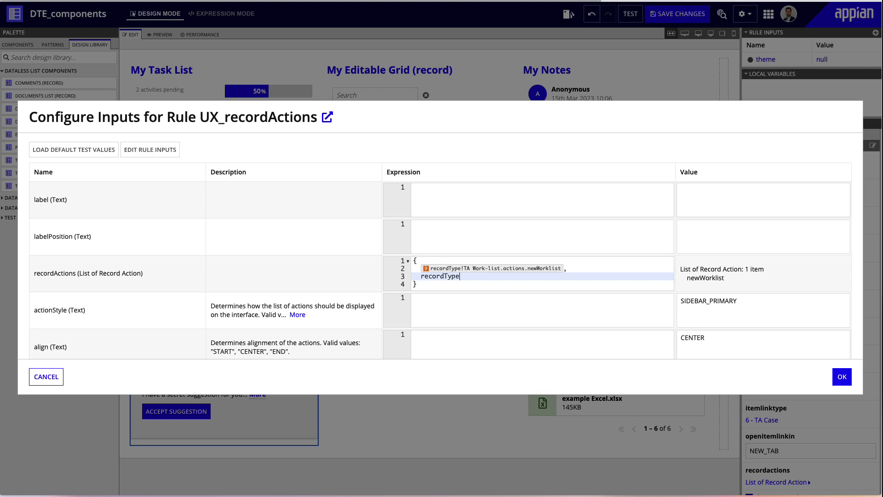
type("recordType!")
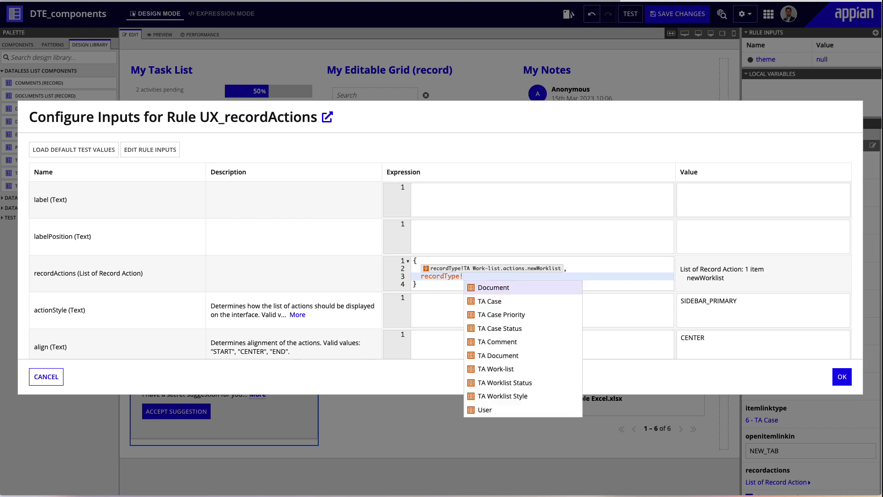
left_click(509, 301)
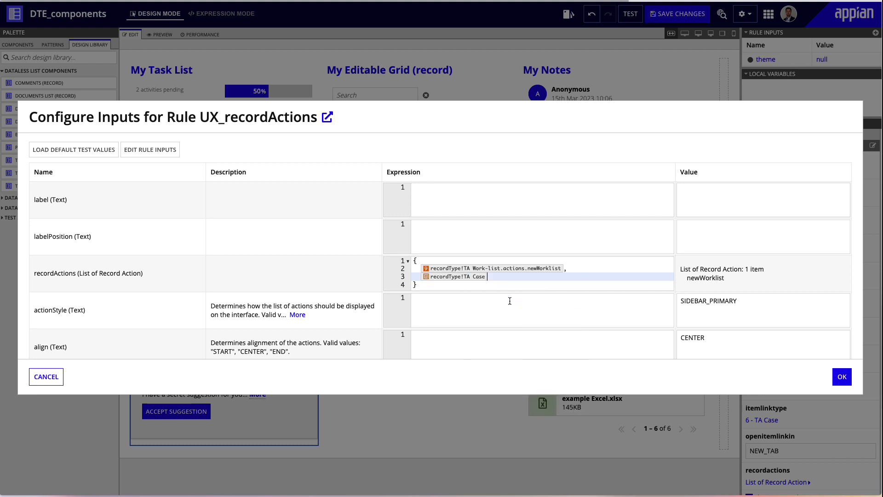
mouse_move(552, 288)
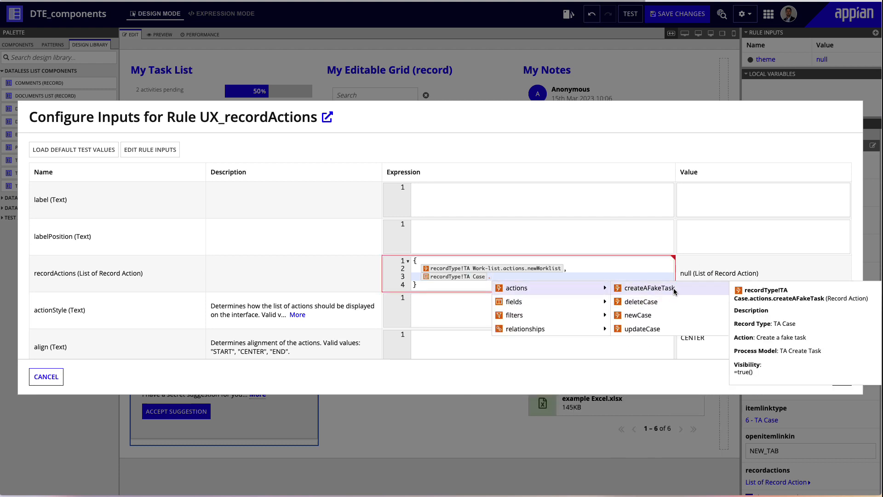
left_click(674, 291)
- Add recordType!TA Case.actions.newCase as the third entry of the recordActions list
key("Return")
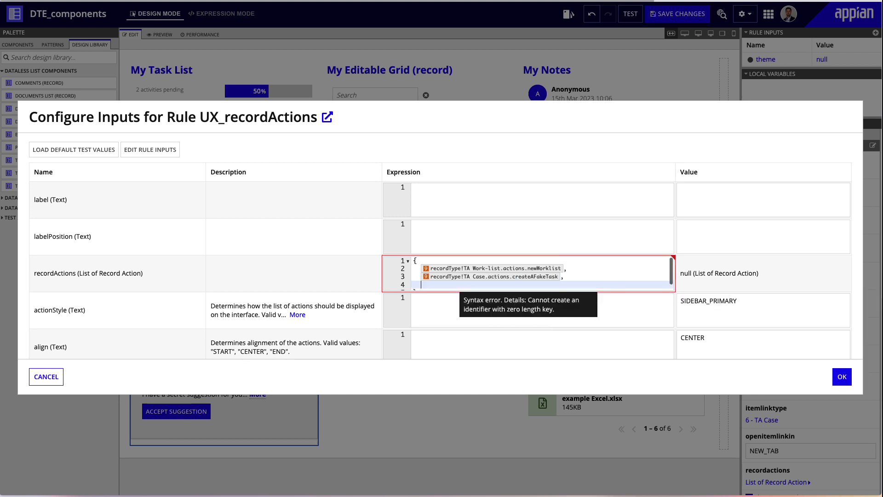
type("recordType!")
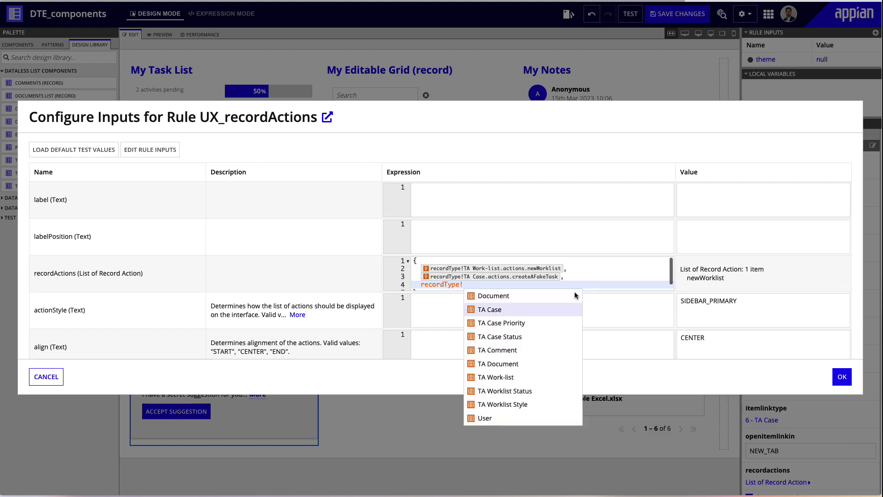
left_click(508, 310)
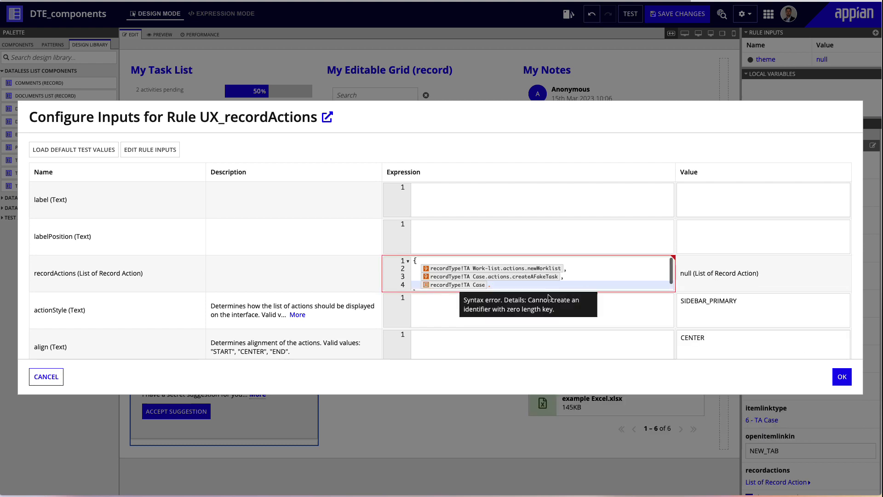
mouse_move(560, 297)
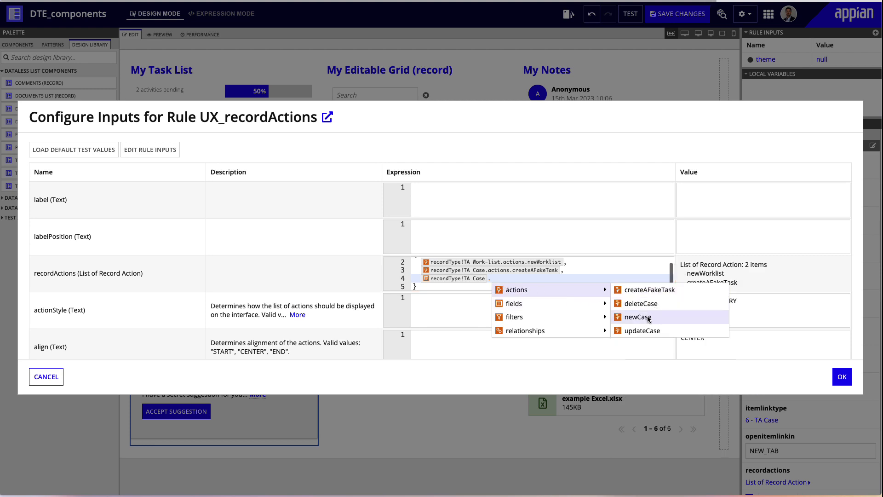
left_click(650, 317)
- Review the actionStyle and align inputs of UX_recordActions and apply the input configuration
scroll(647, 316, "down", 2)
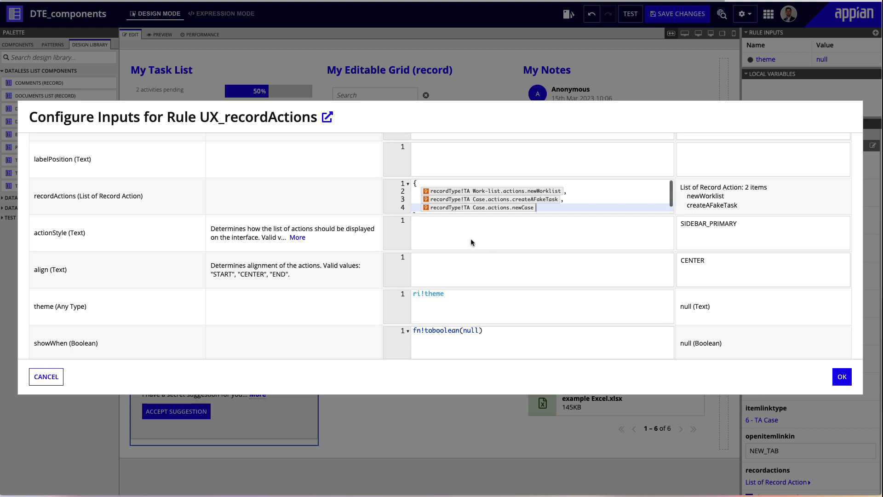
left_click(457, 237)
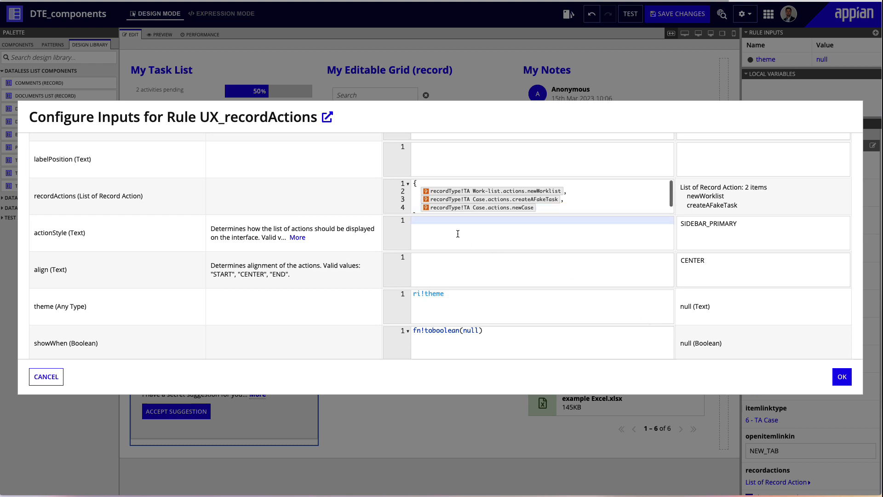
double_click(730, 225)
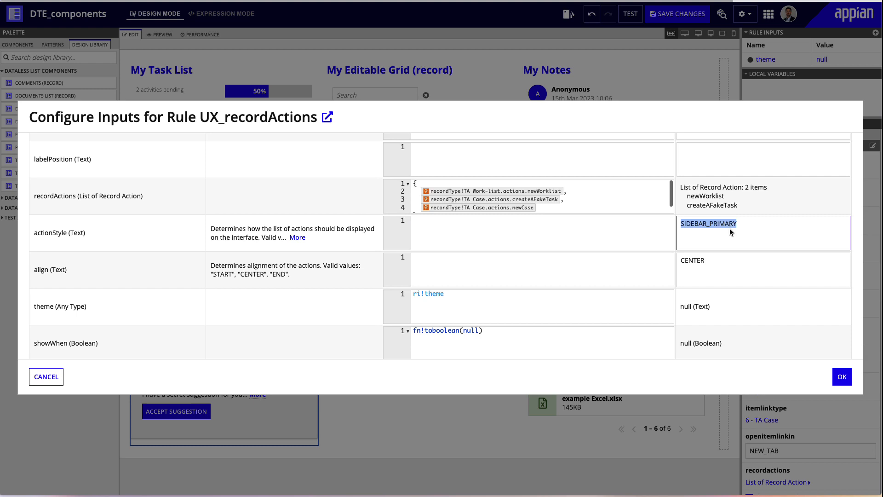
scroll(730, 230, "up", 2)
scroll(730, 232, "down", 2)
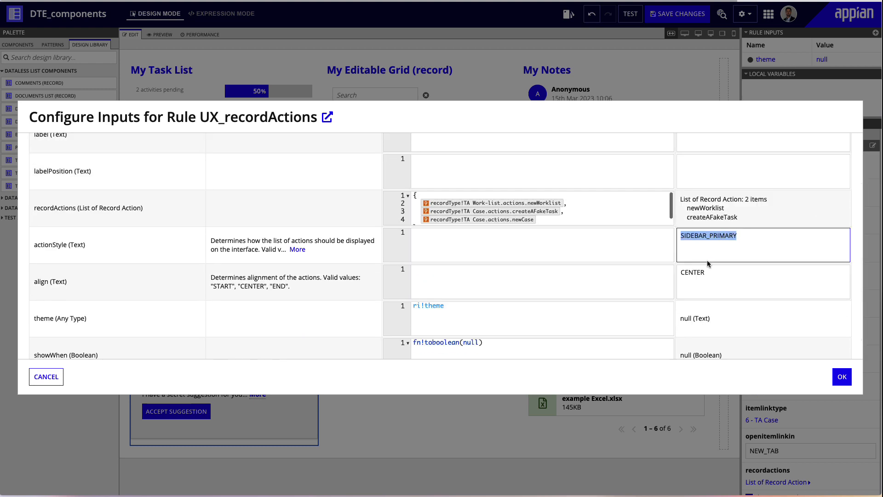
left_click(698, 275)
scroll(698, 274, "down", 1)
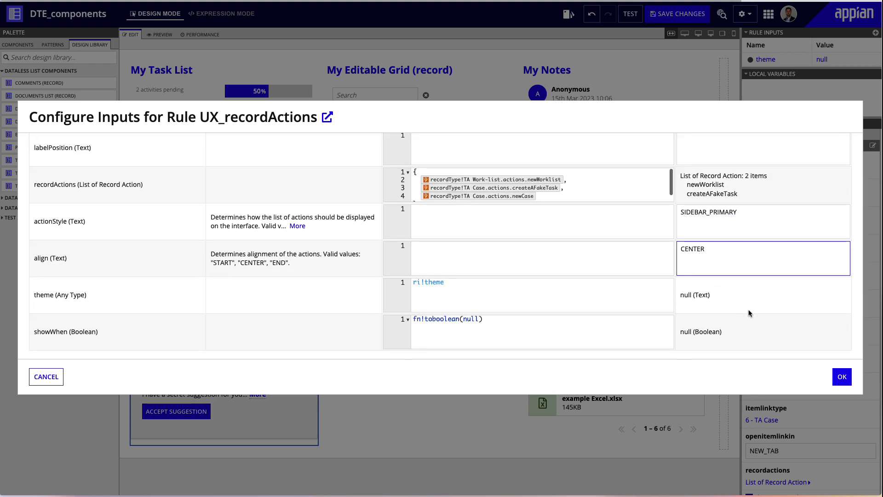
left_click(848, 379)
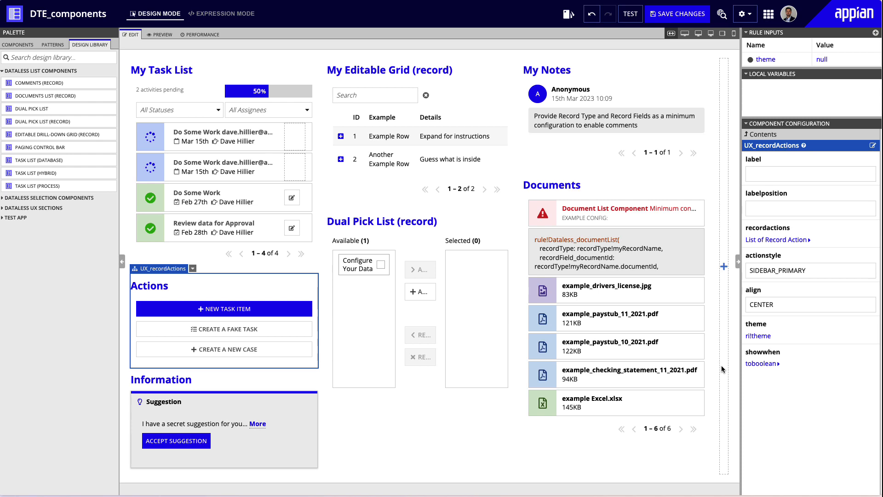
- Save the DTE_components interface and reload the Dataless Design Themes site page to show the updated dashboard
left_click(711, 18)
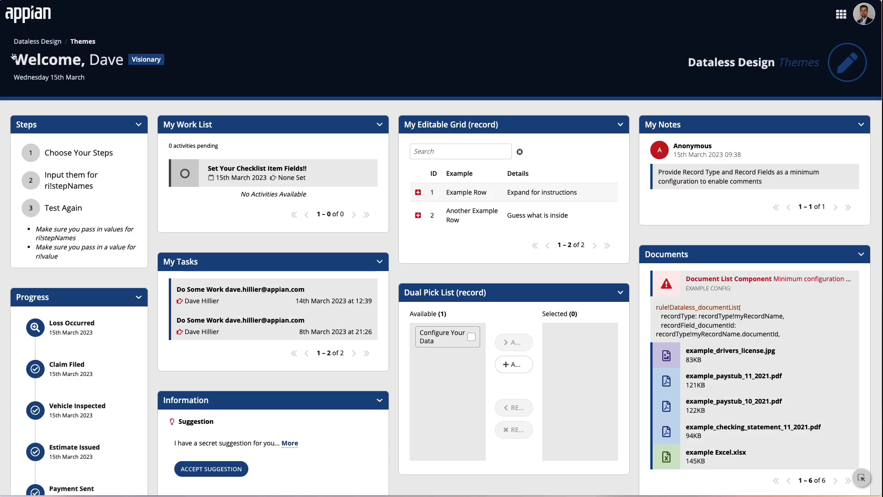
left_click(32, 20)
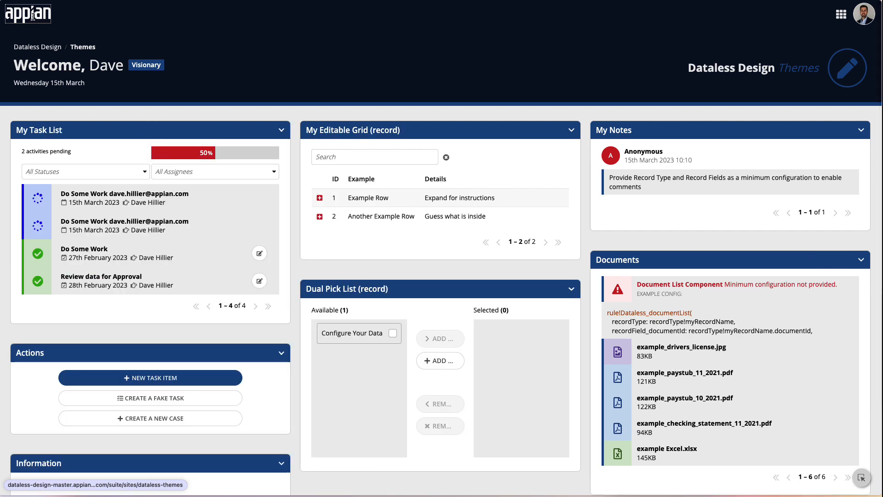
scroll(32, 19, "down", 2)
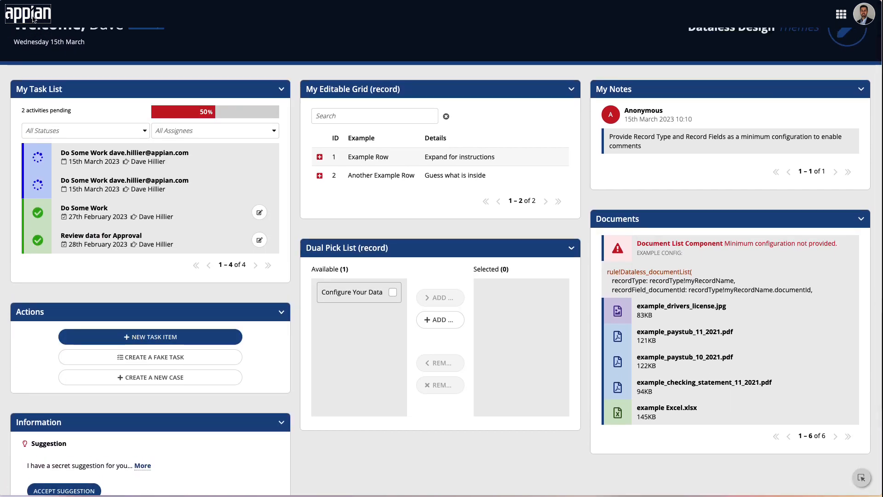
- Inspect the Update Work-list form of the completed Do Some Work item and the New Task Item form, closing each without saving
left_click(259, 212)
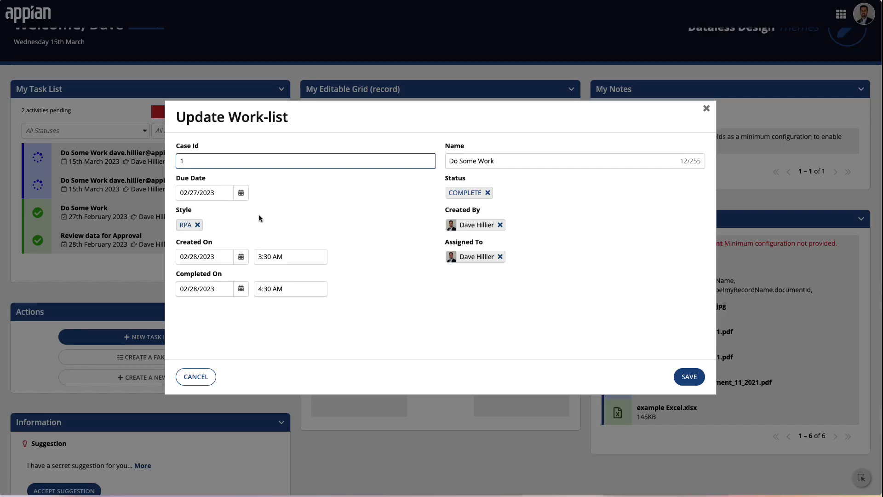
left_click(706, 109)
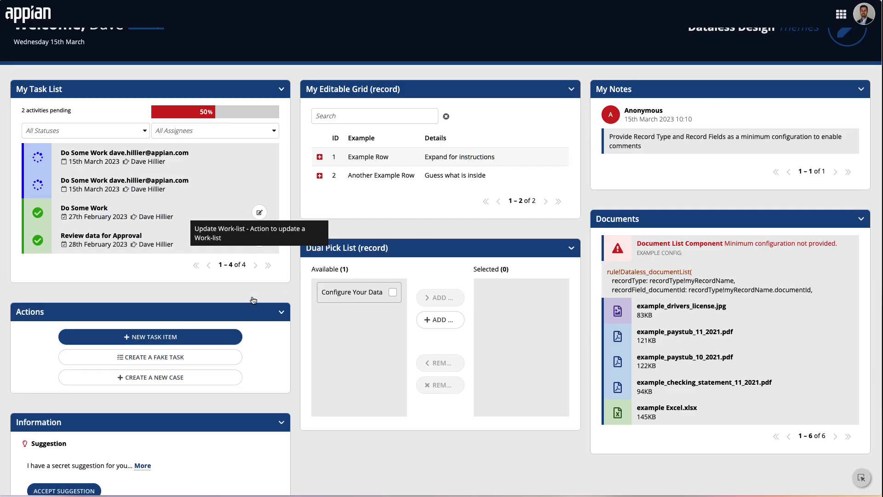
left_click(160, 338)
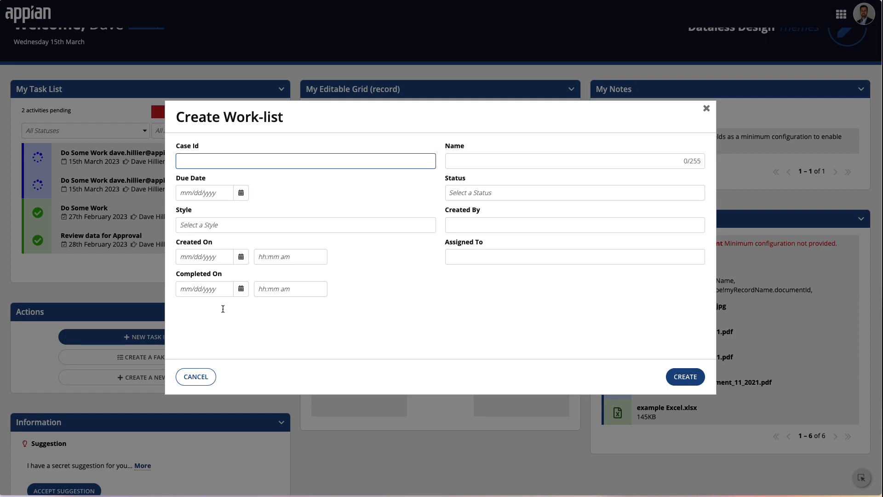
left_click(706, 109)
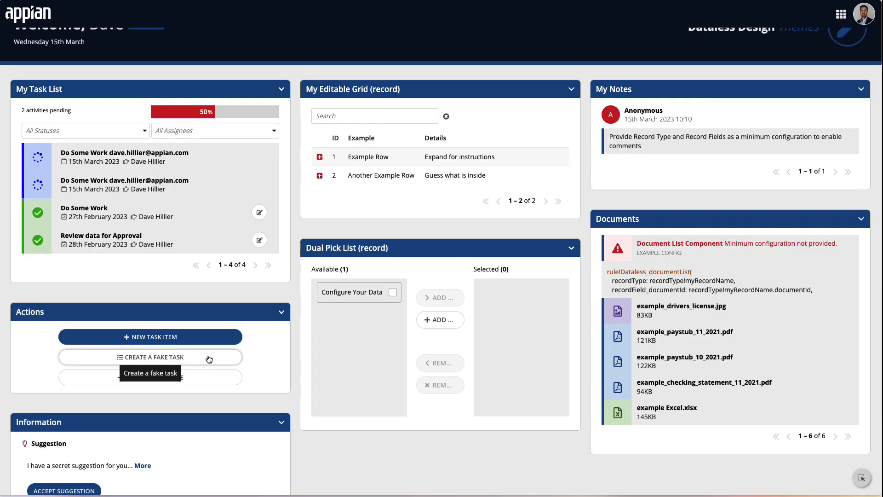
- Run the Create a Fake Task action and complete the new task from the reloaded My Task List
left_click(209, 359)
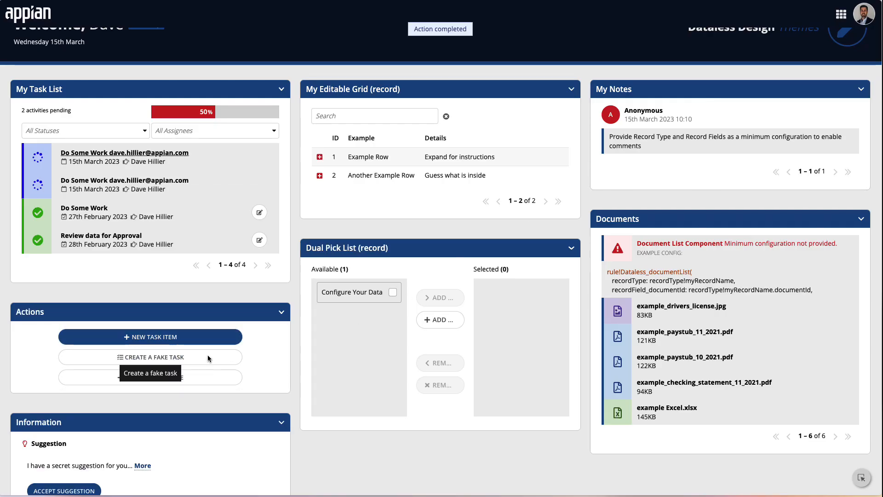
left_click(33, 15)
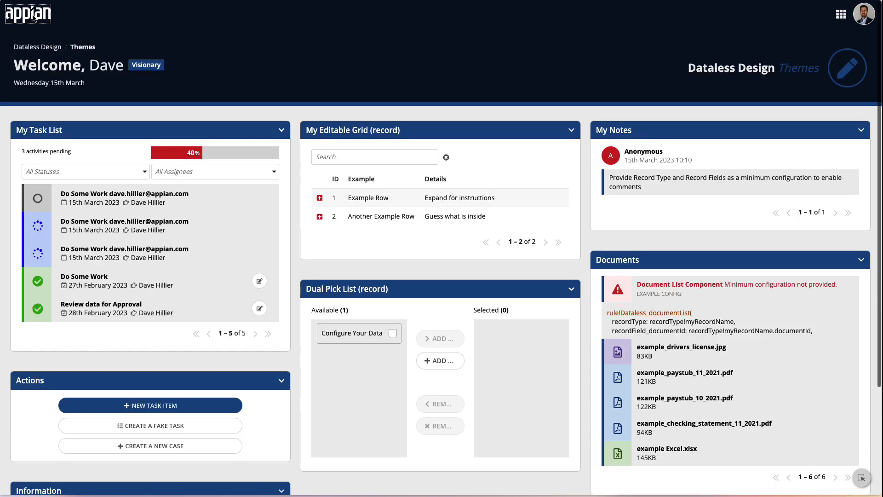
left_click(138, 194)
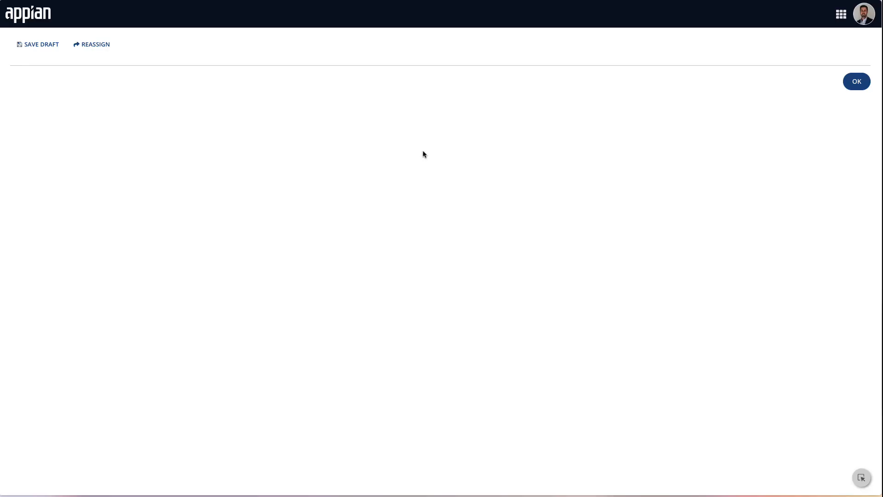
key("Return")
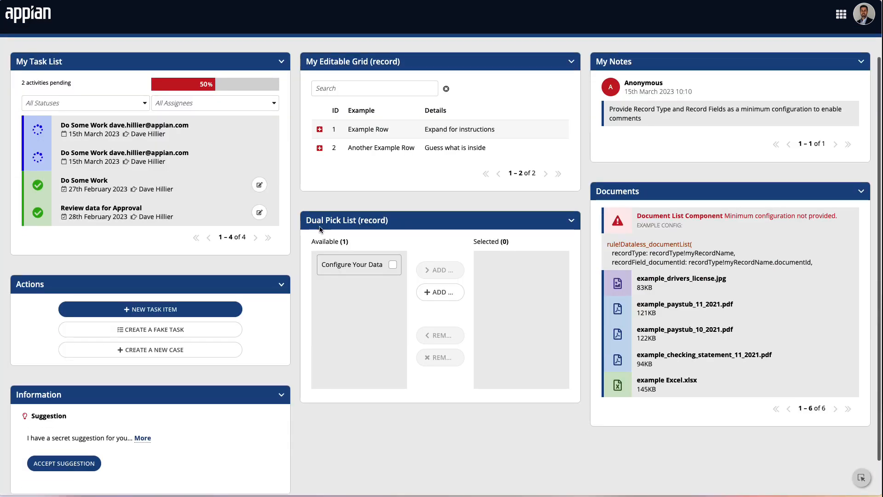
- Inspect the Create a New Case form, search its Status options for "d", and close the form without creating a case
left_click(209, 349)
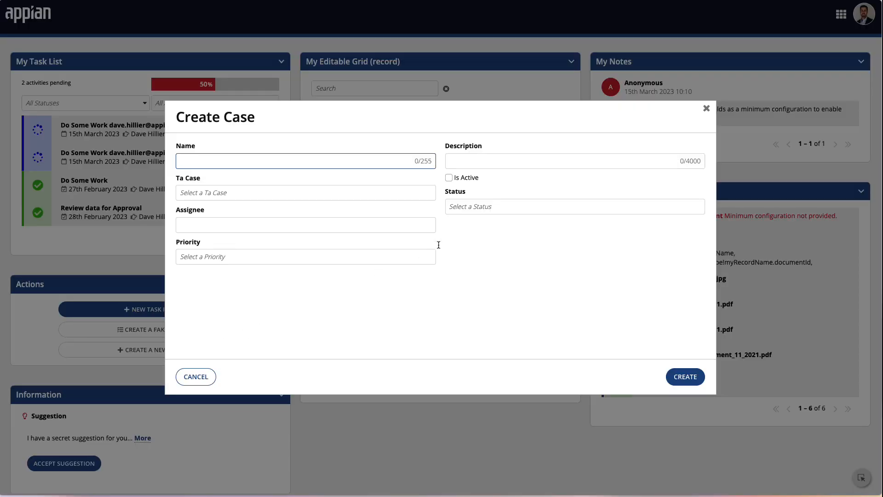
left_click(516, 208)
type("d")
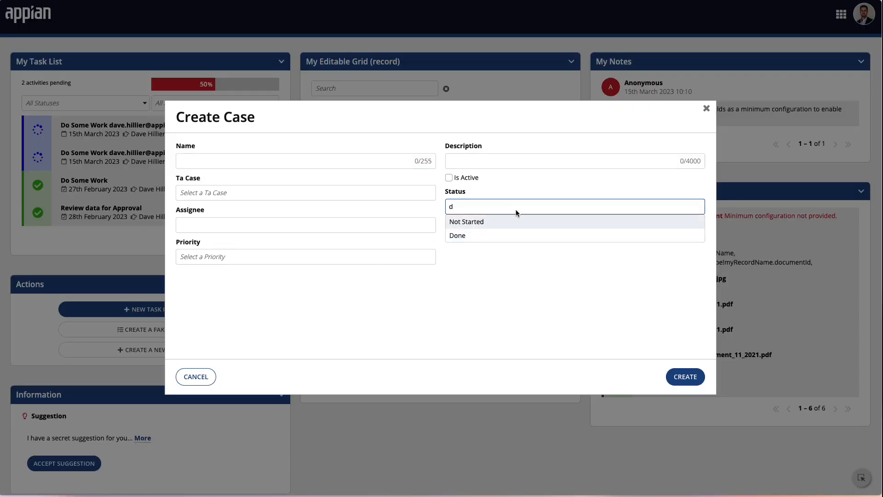
left_click(463, 280)
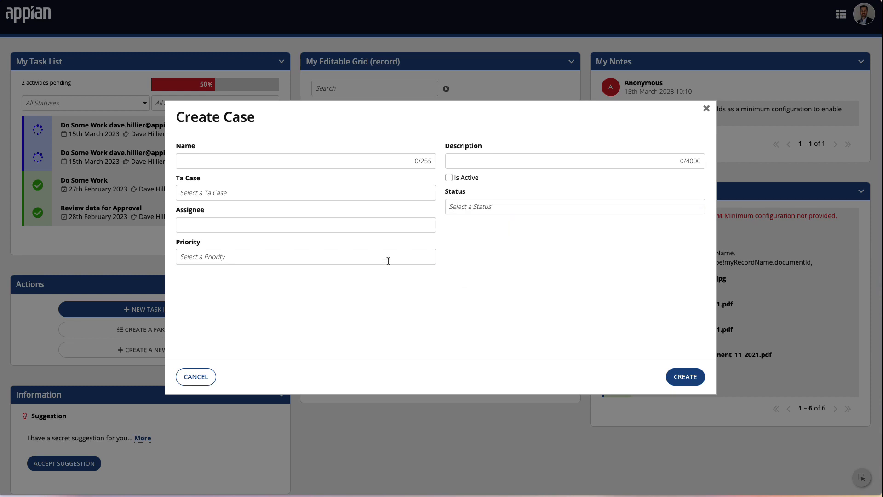
left_click(706, 109)
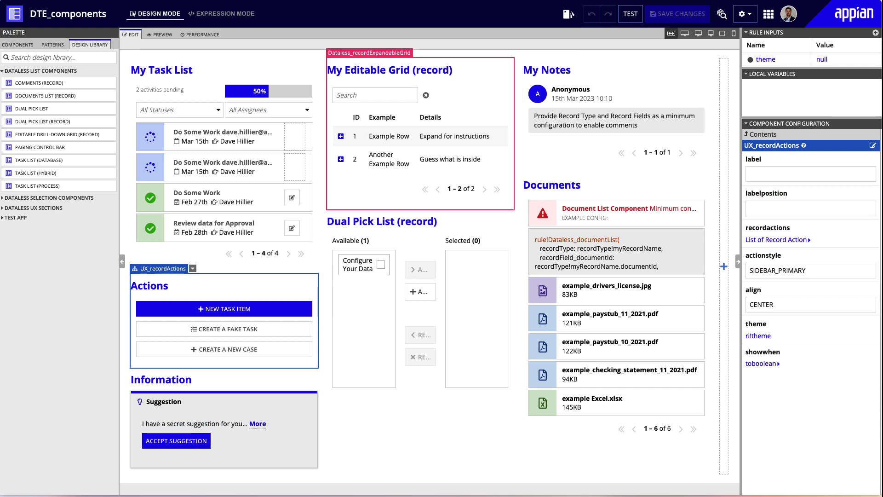
- Delete the Dual Pick List (record) and My Notes components from the DTE_components interface
left_click(394, 210)
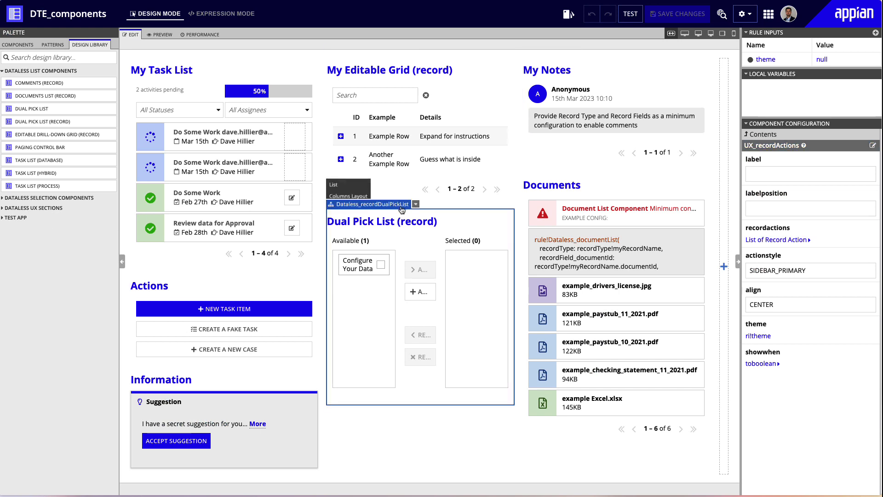
left_click(415, 204)
left_click(421, 233)
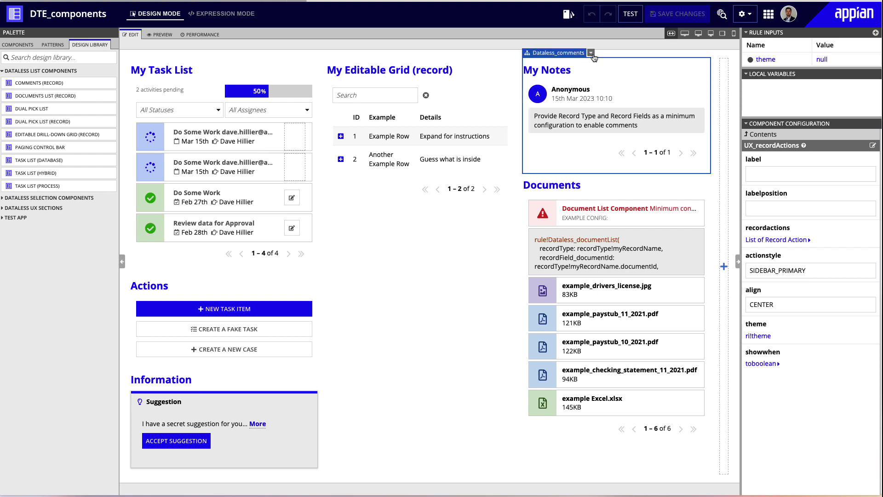
left_click(592, 54)
left_click(622, 88)
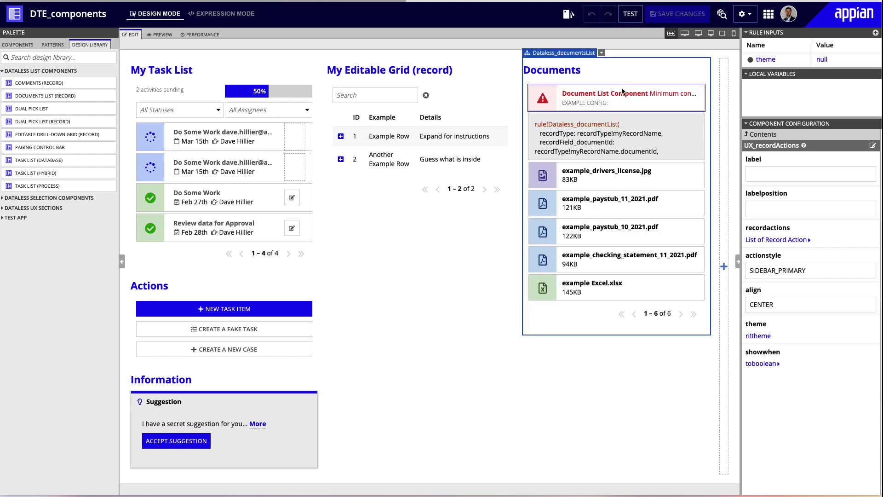
- Delete the Documents component and remove the empty column layout that contained it
left_click(602, 53)
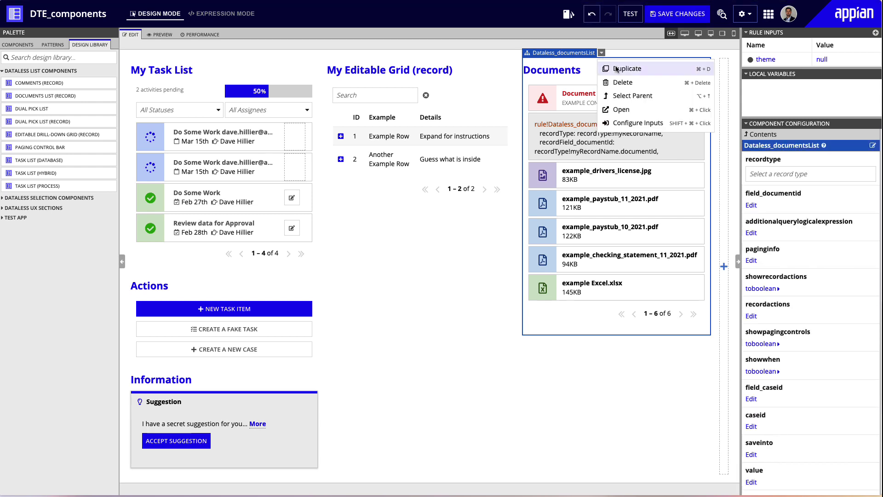
key("Up")
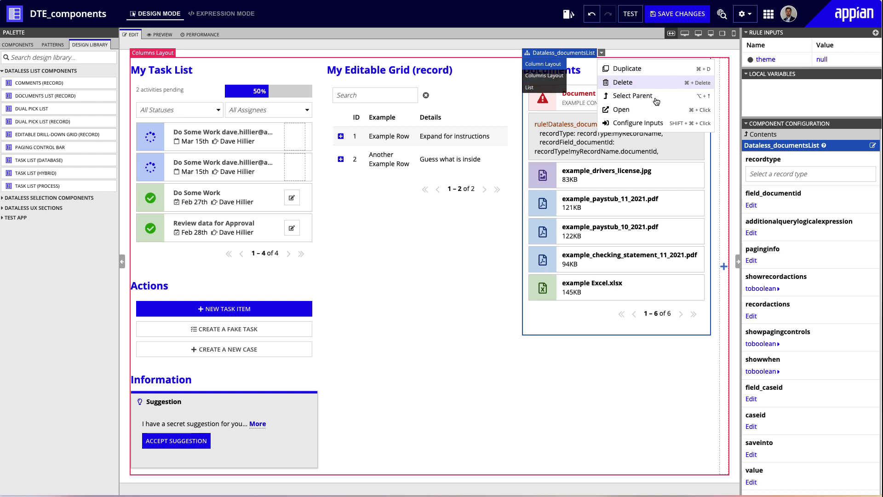
key("Down")
key("Down")
key("Down")
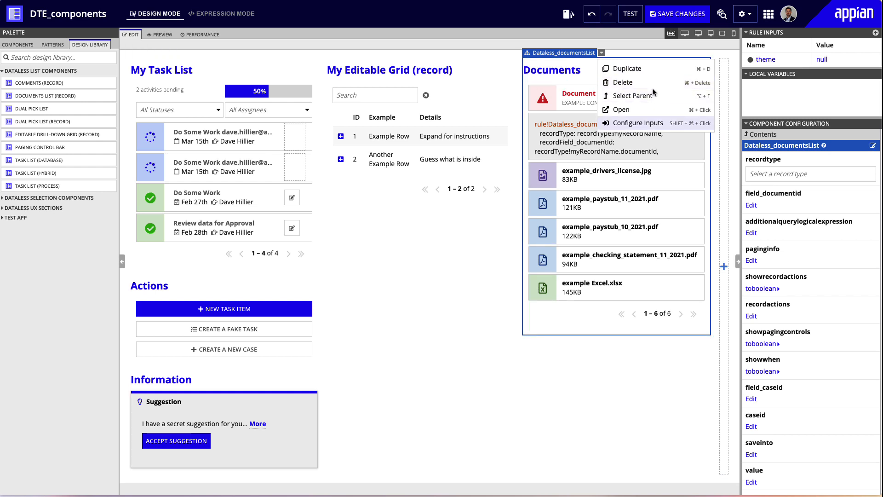
key("Down")
key("Down")
key("Up")
key("Up")
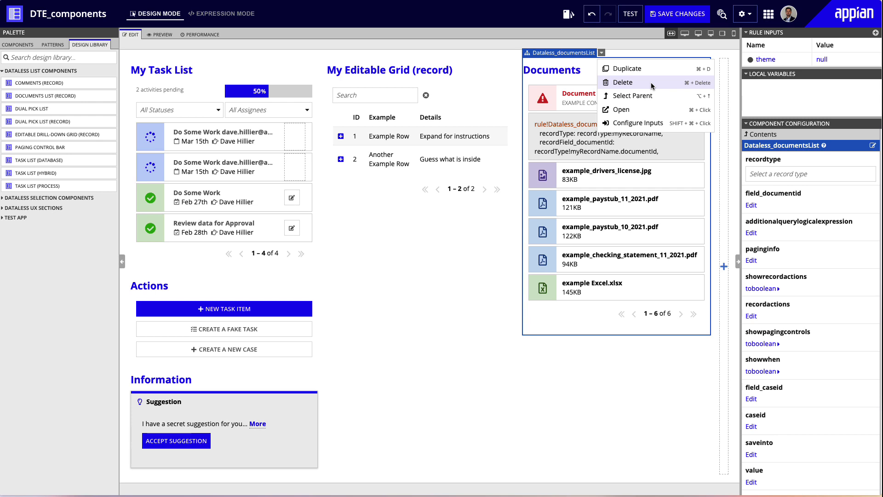
left_click(651, 84)
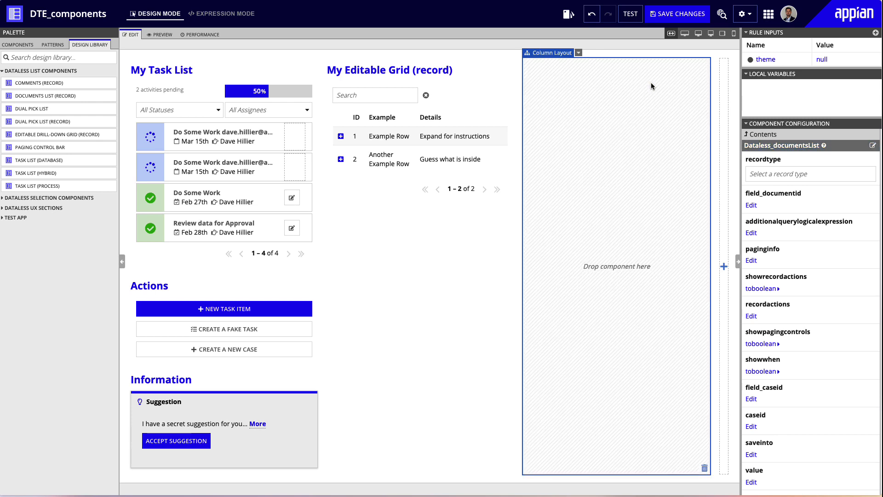
left_click(704, 468)
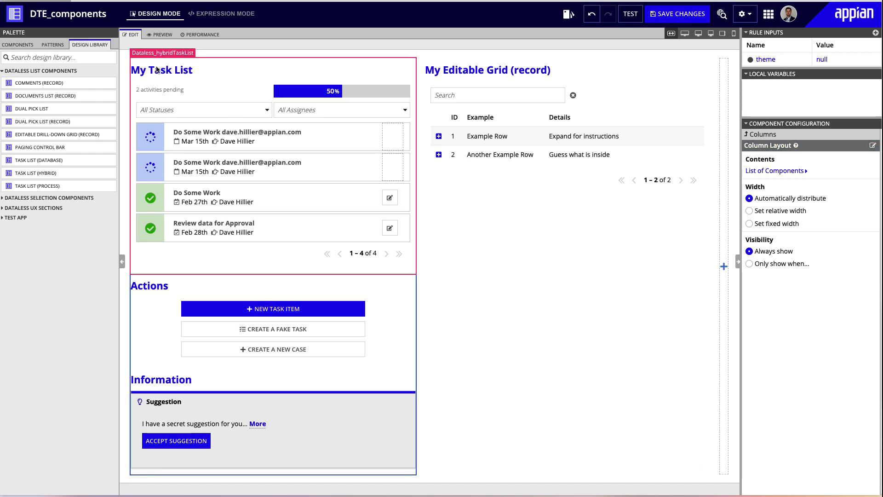
- Give the column containing My Task List, Actions and Information a fixed width of Medium plus
left_click(783, 225)
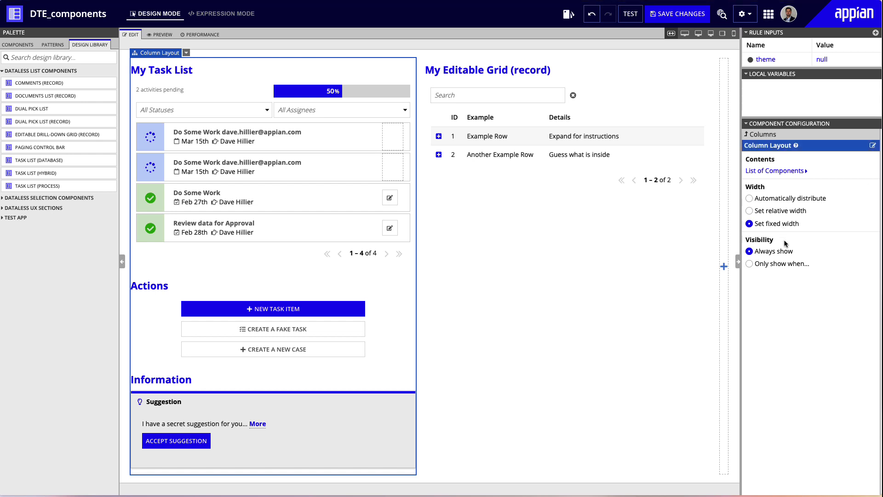
left_click(785, 243)
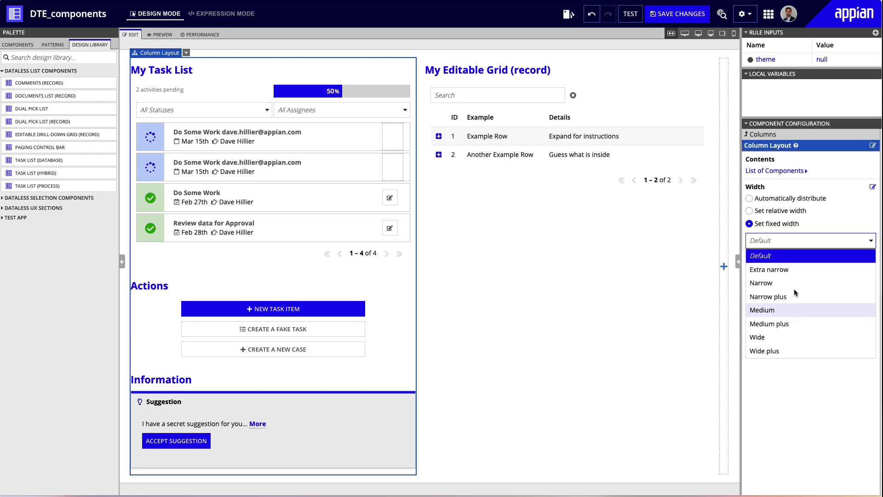
left_click(795, 294)
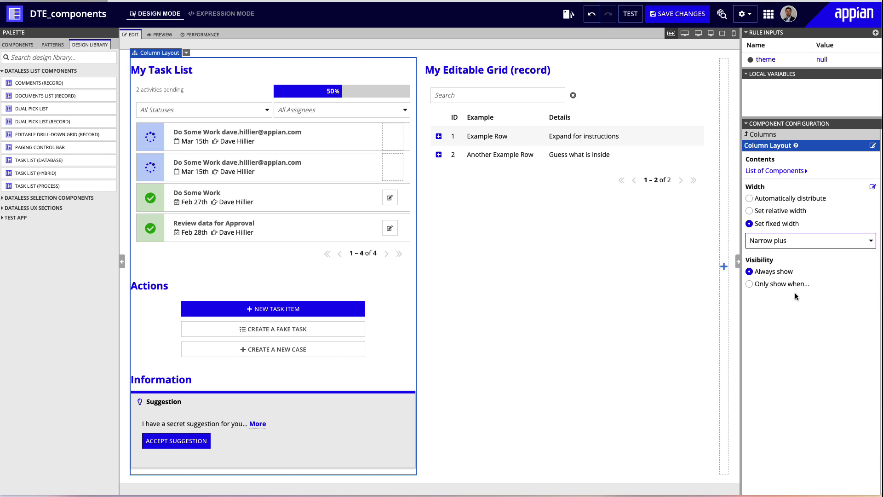
left_click(792, 240)
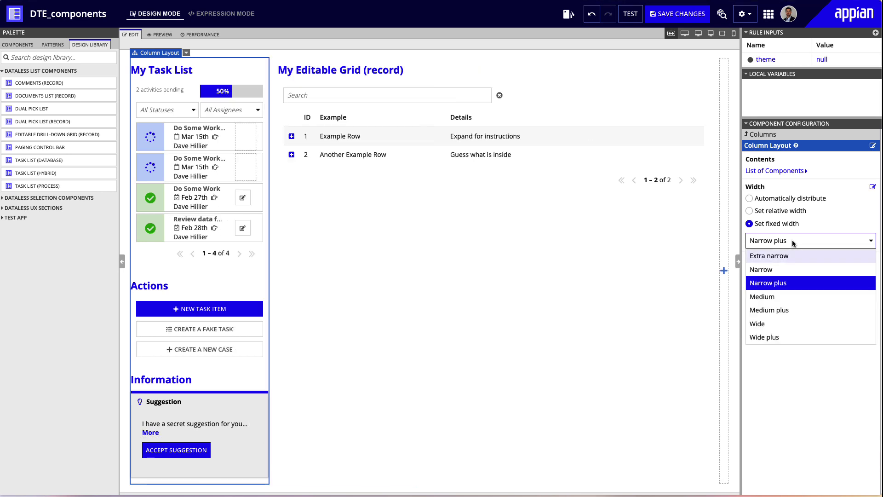
left_click(794, 295)
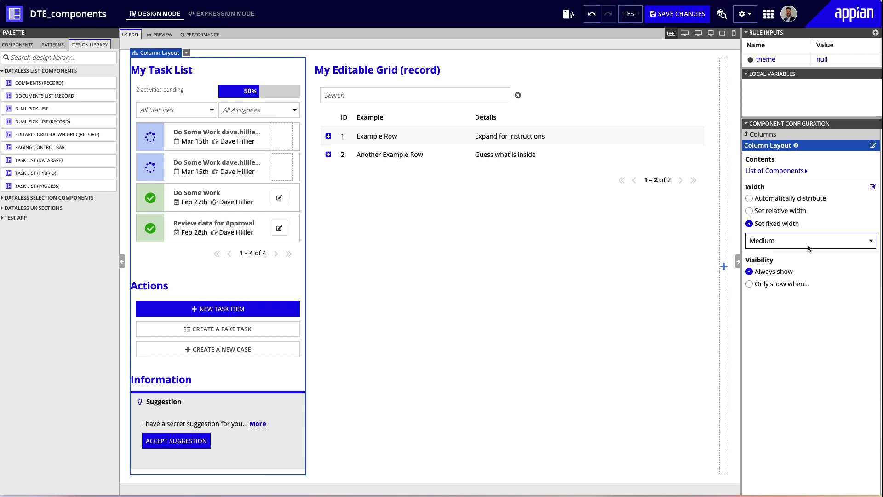
left_click(809, 248)
left_click(783, 308)
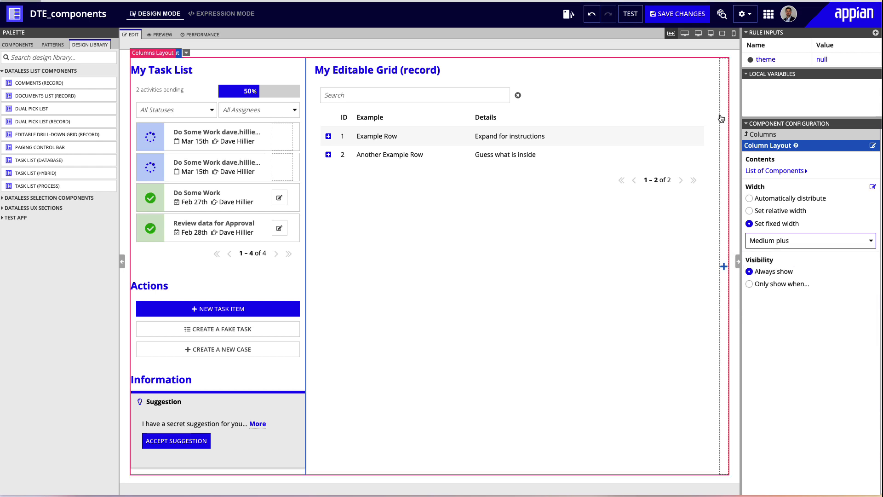
- Save the interface changes and reload the site page to show the updated layout
left_click(682, 16)
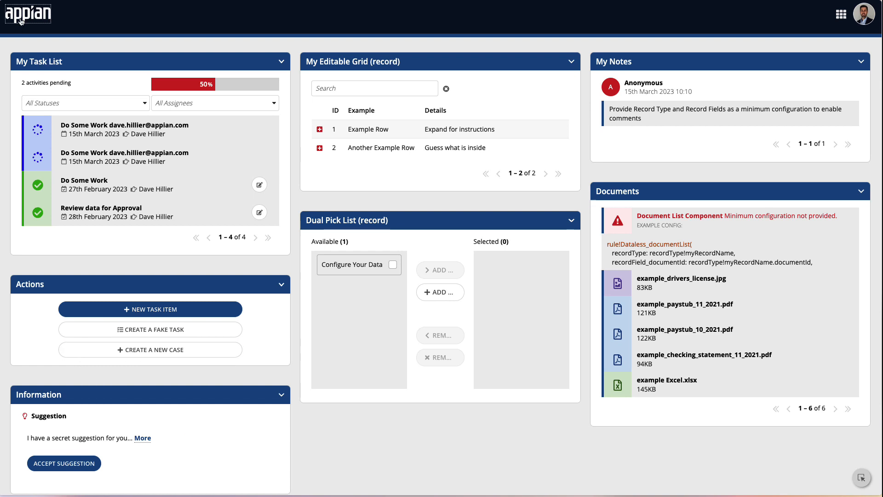
left_click(21, 22)
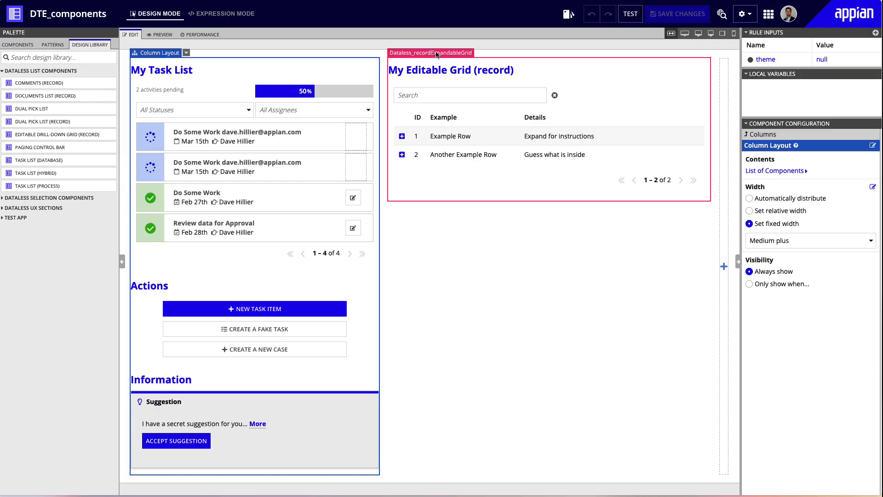
- Open the rule input configuration of the My Editable Grid (record) component and set its label to My Cases
left_click(438, 54)
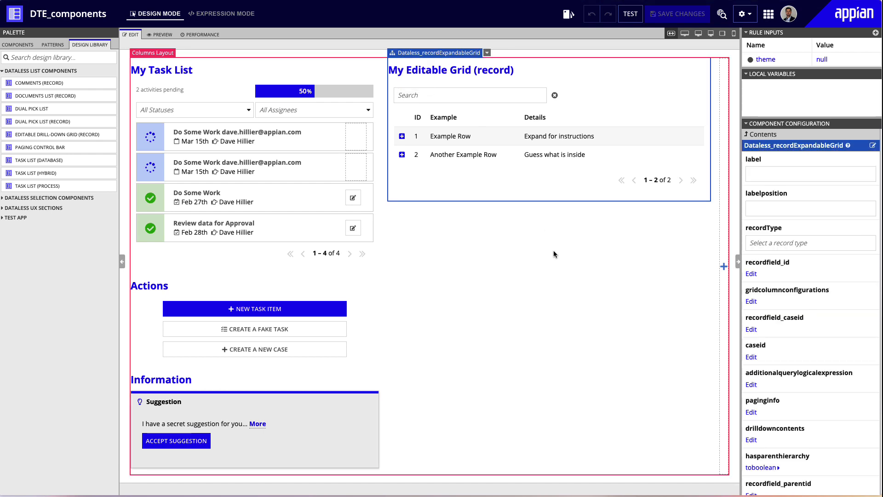
left_click(486, 52)
left_click(530, 123)
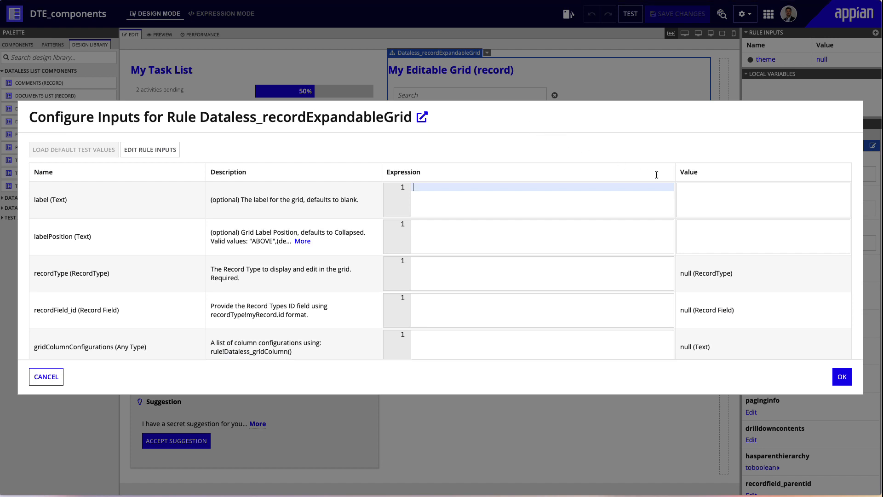
left_click(704, 193)
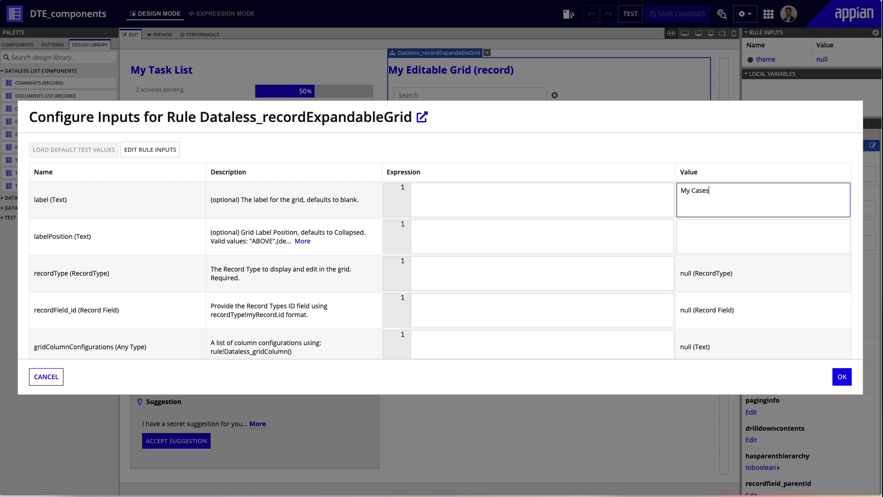
- Set the grid's recordType input to recordType!TA Case and its recordField_id input to the TA Case id field
left_click(561, 280)
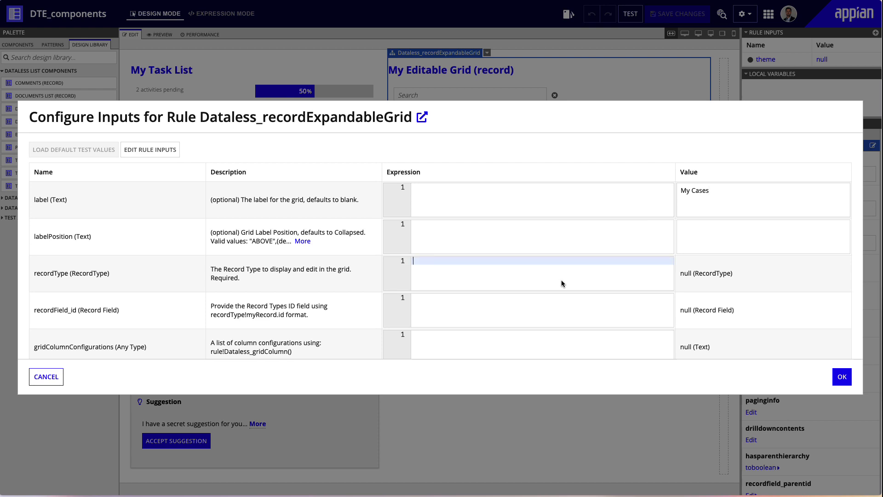
type("recor")
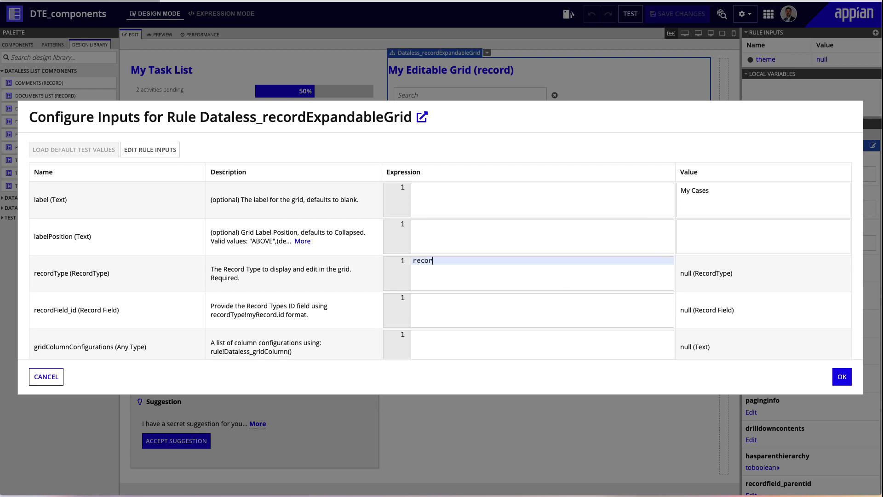
key("Return")
type("c")
key("Down")
key("Return")
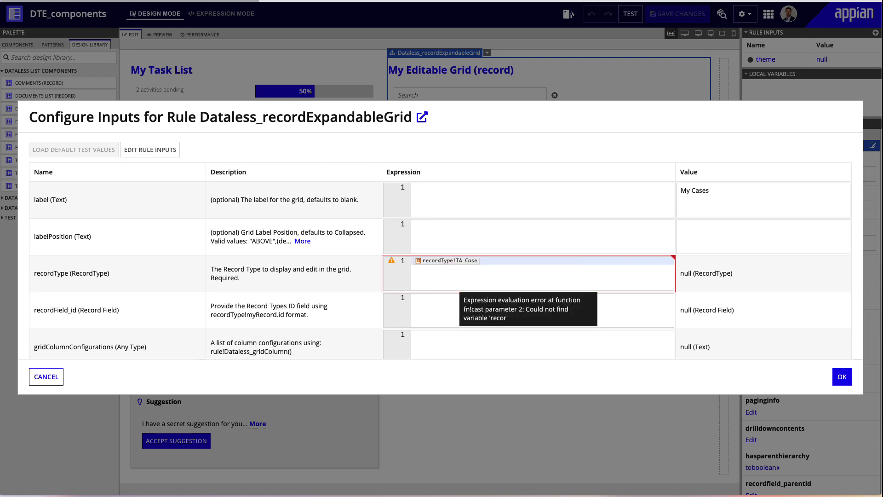
left_click(515, 314)
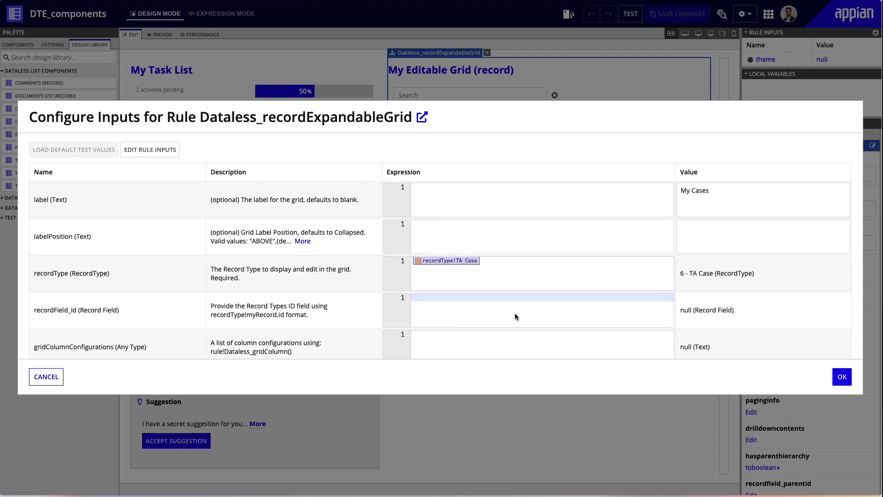
key("ctrl+v")
type(".id")
key("Return")
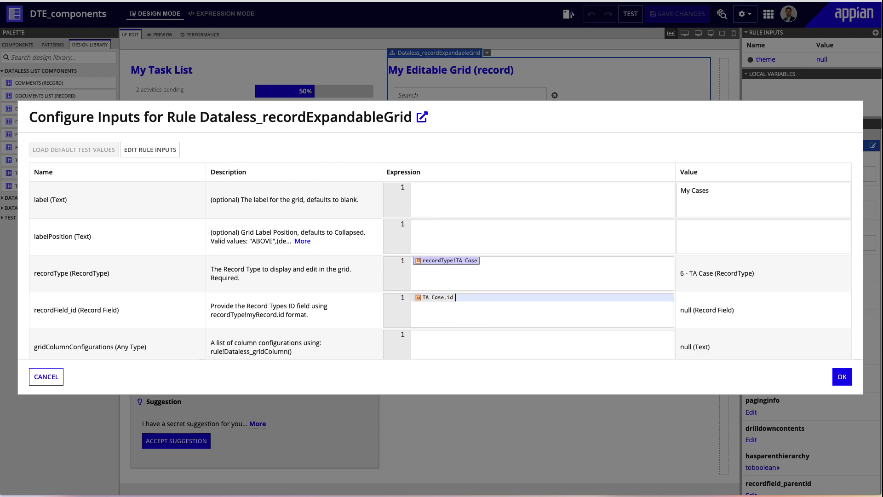
scroll(462, 287, "down", 2)
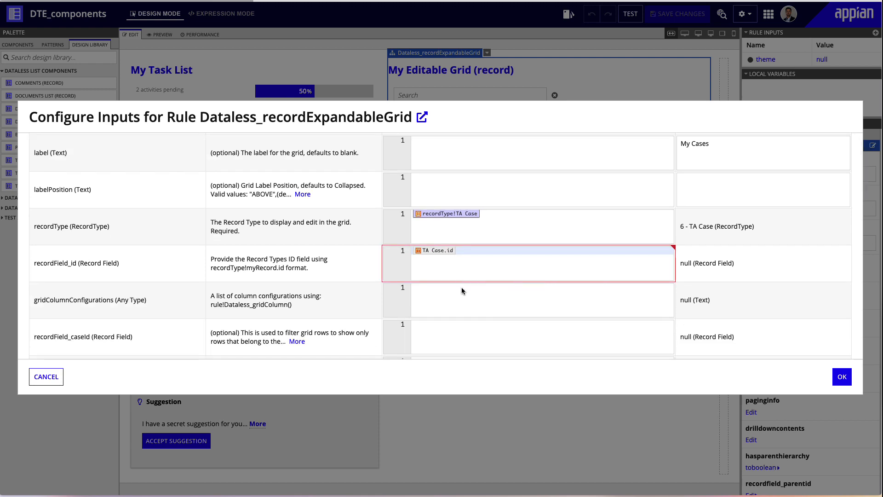
scroll(462, 288, "up", 2)
scroll(462, 288, "down", 5)
scroll(462, 287, "up", 1)
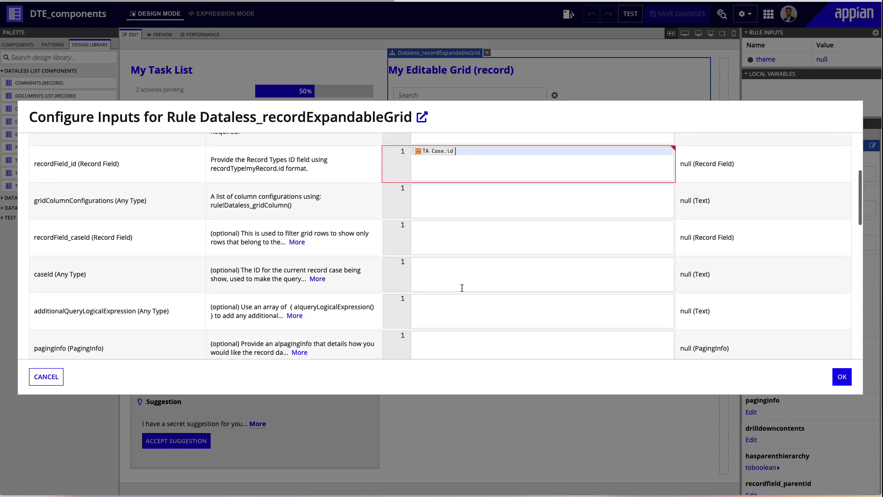
left_click(531, 238)
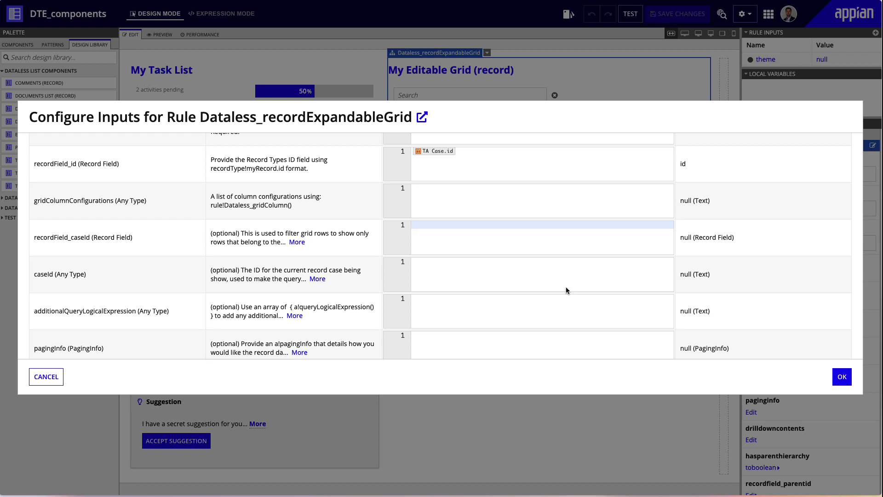
key("super+v")
type(".")
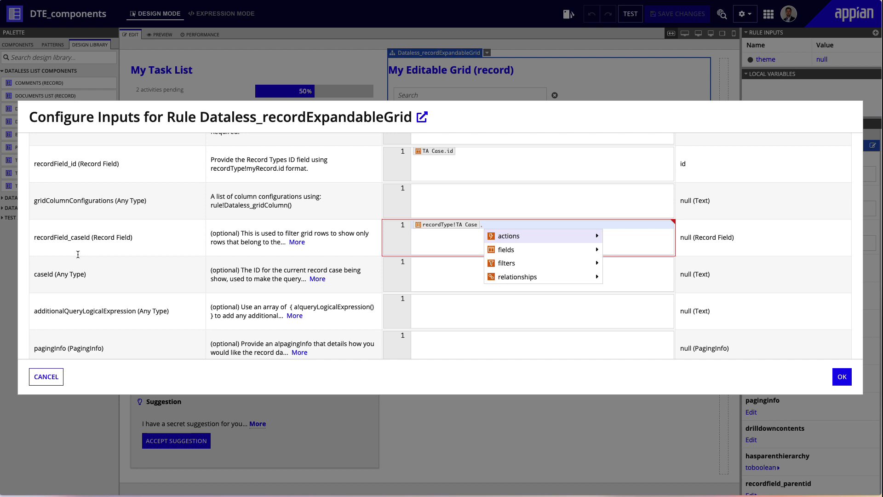
left_click(502, 227)
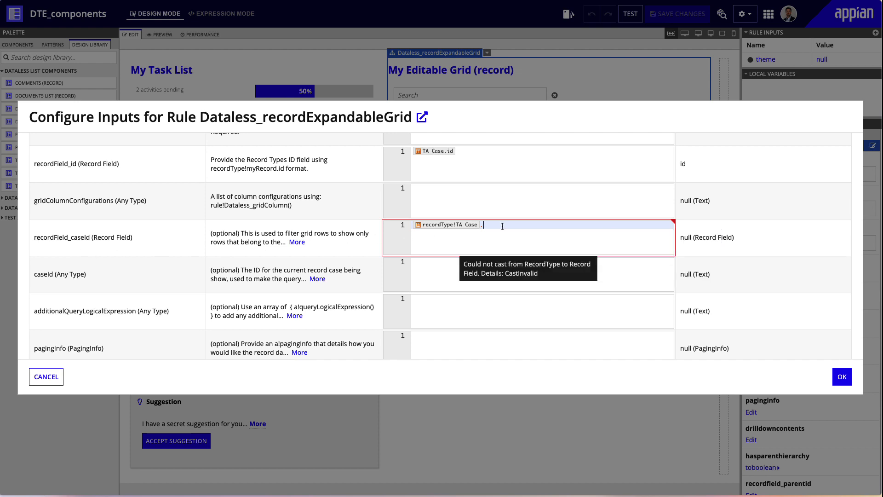
key("alt+BackSpace")
key("alt+BackSpace")
key("alt+BackSpace")
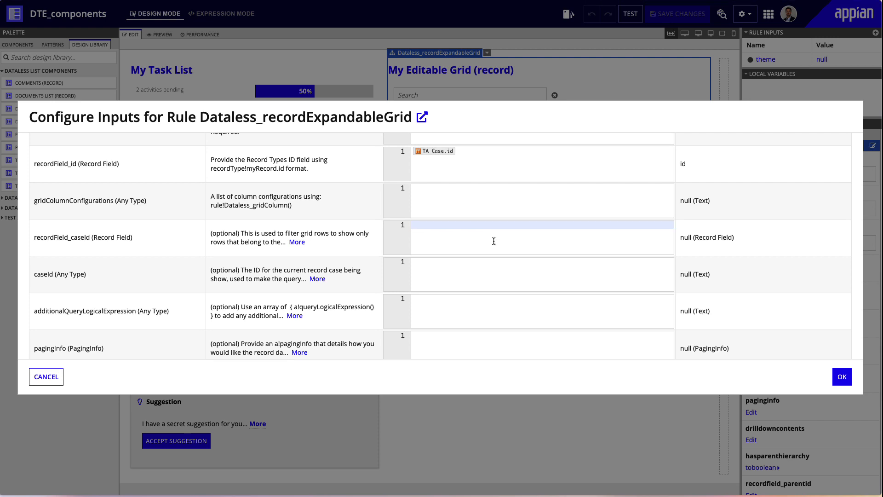
- Set the grid's showRecordActions input to true()
left_click(447, 320)
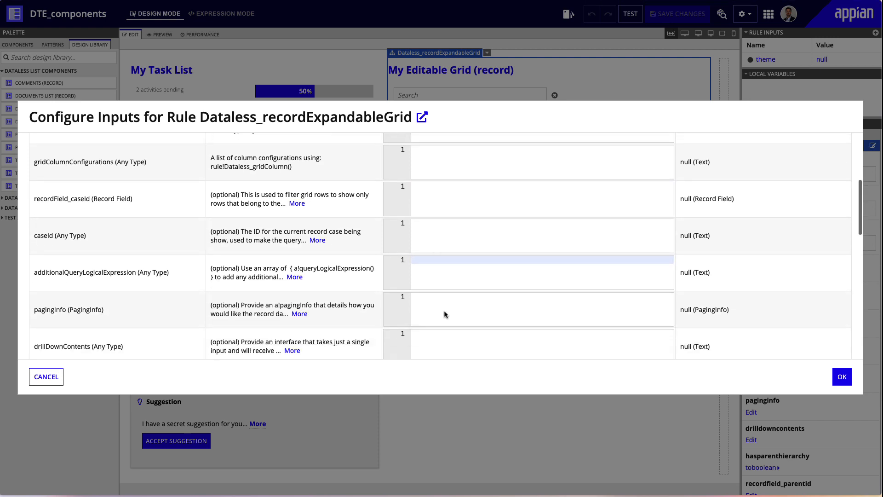
left_click(443, 310)
left_click(431, 321)
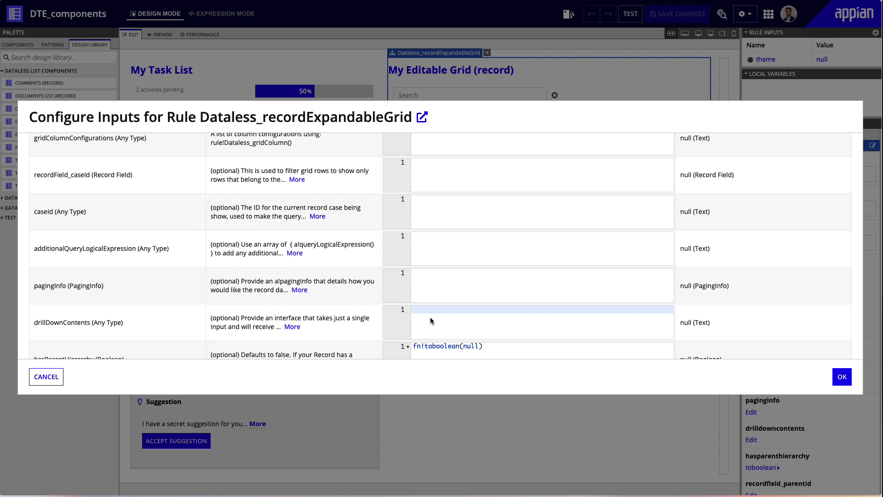
scroll(440, 242, "down", 3)
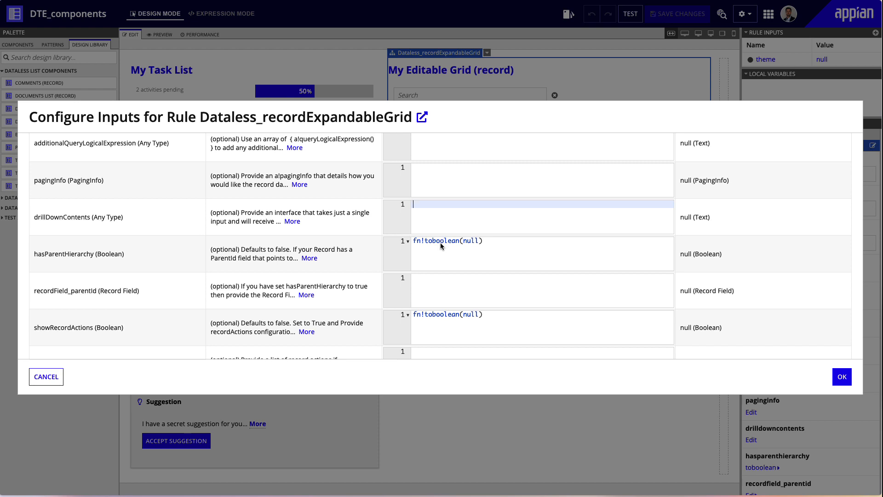
scroll(440, 243, "down", 1)
scroll(80, 280, "down", 2)
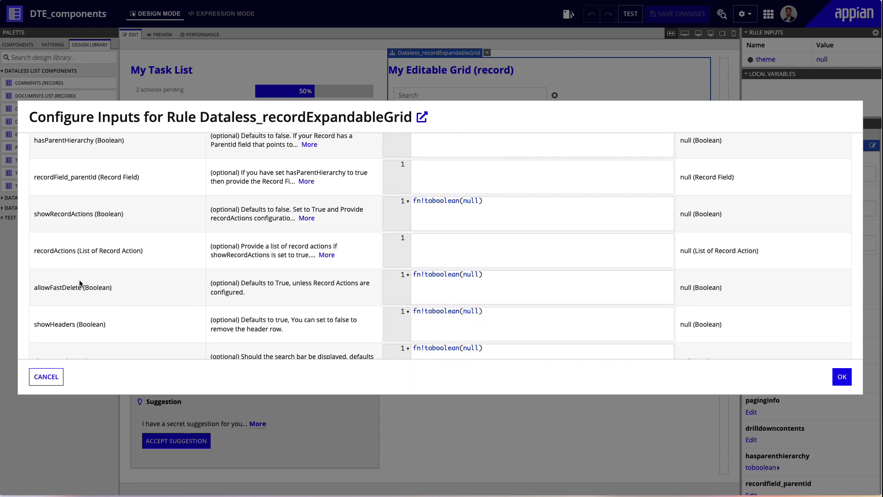
scroll(80, 281, "up", 1)
left_click(514, 226)
key("ctrl+a")
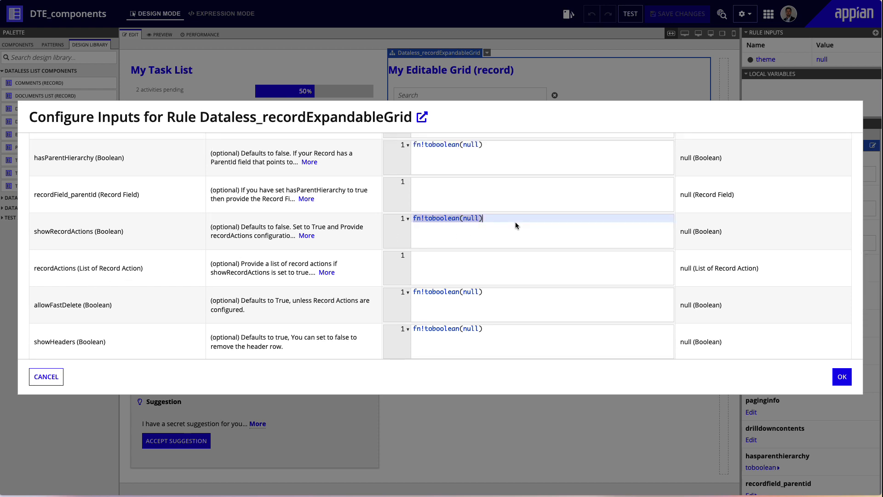
type("true")
key("Return")
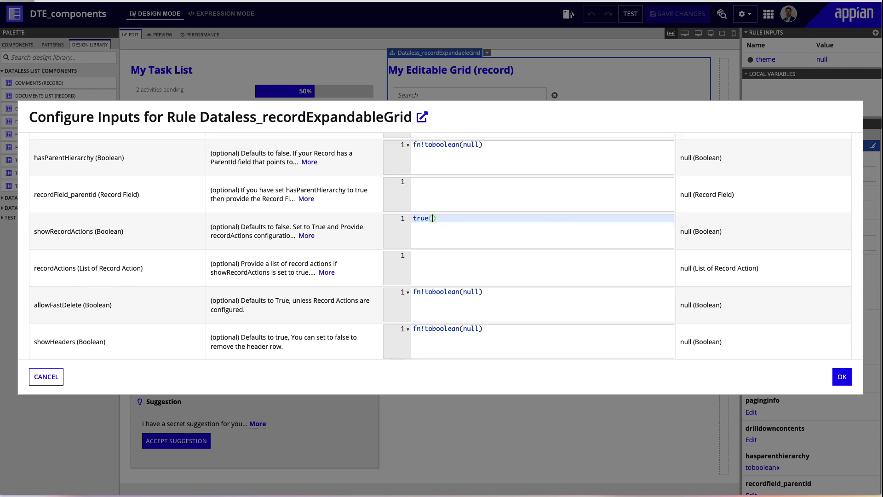
- Fill the recordActions input with a list of the TA Case record actions updateCase and deleteCase
left_click(475, 270)
type("{")
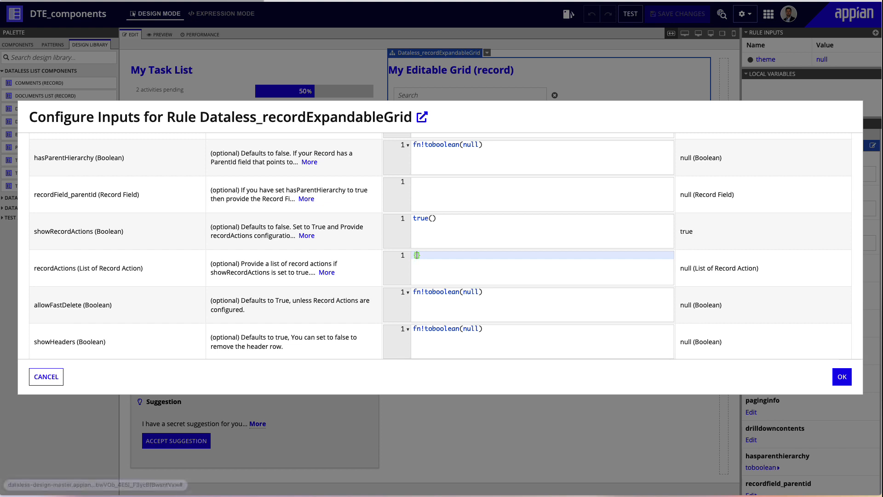
key("Return")
type("recordType!TA Case")
type(".")
mouse_move(575, 274)
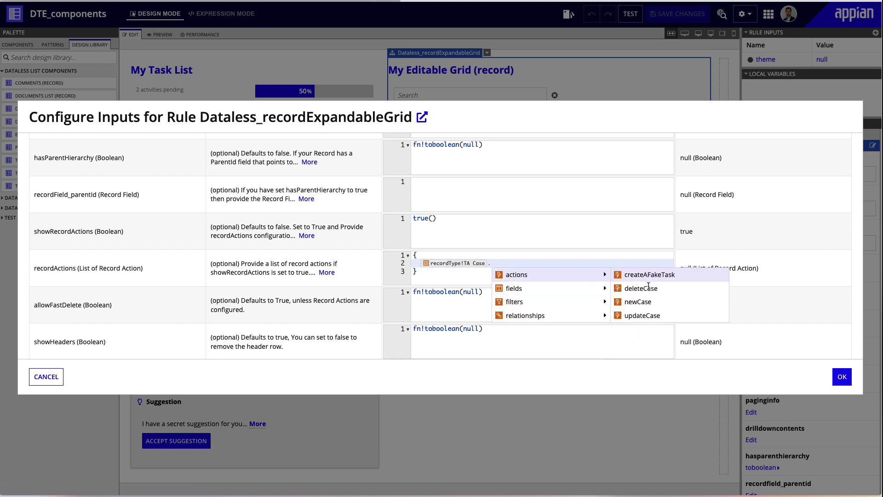
left_click(643, 316)
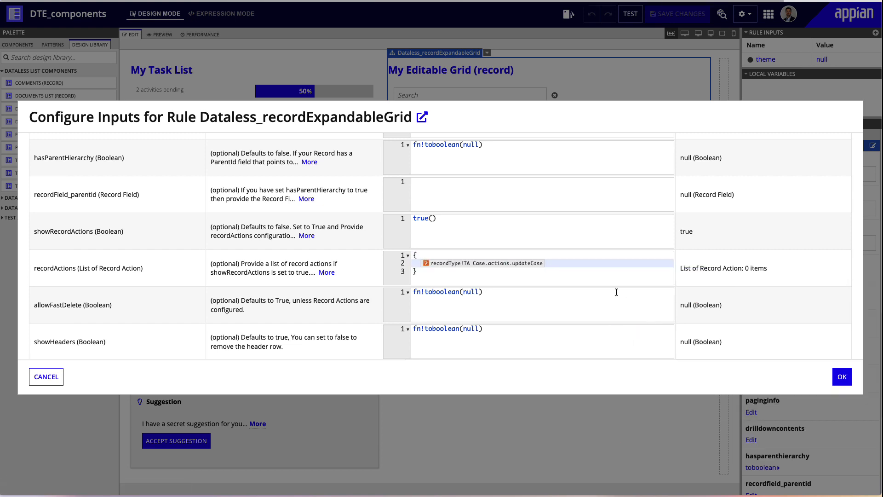
type(",")
key("Return")
type("recordType!TA Case")
type(".")
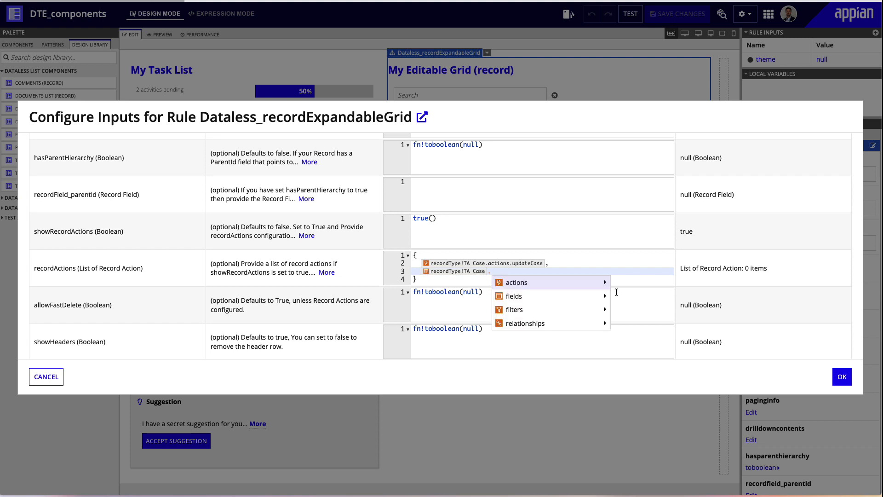
left_click(630, 294)
- Complete the recordActions list with the TA Case deleteCase action and set the allowFastDelete input to false
left_click(570, 296)
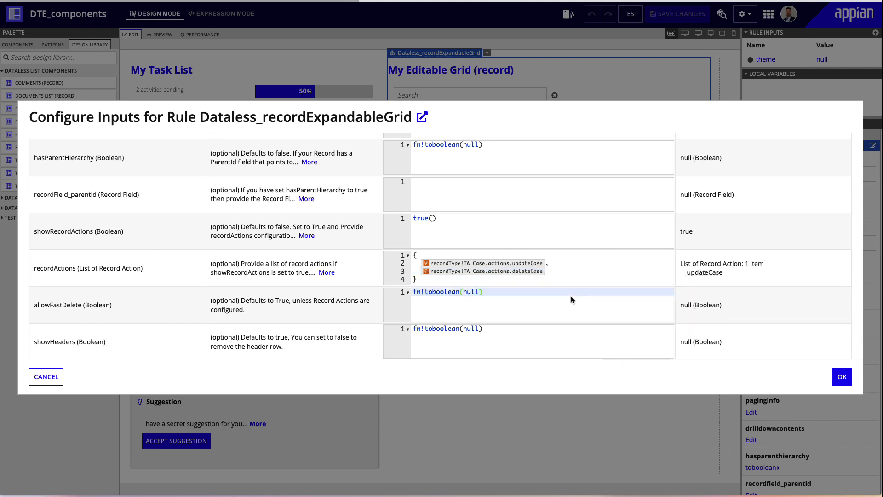
scroll(571, 296, "down", 1)
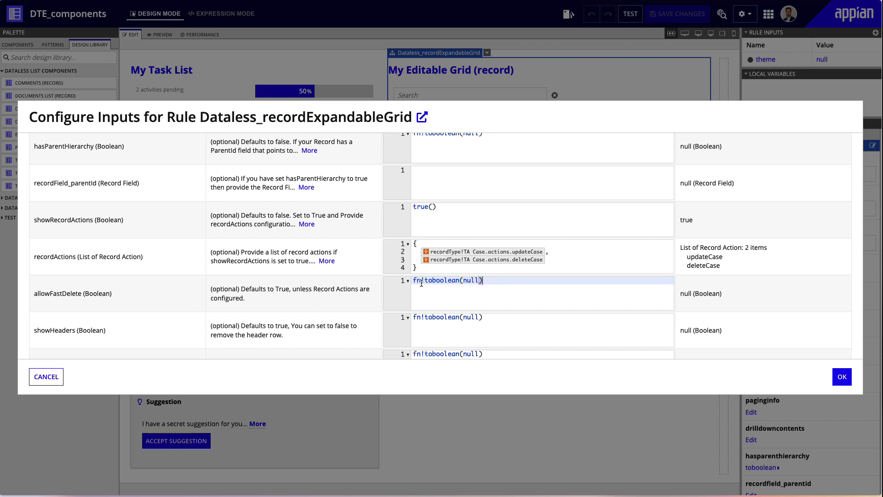
key("ctrl+a")
type("false")
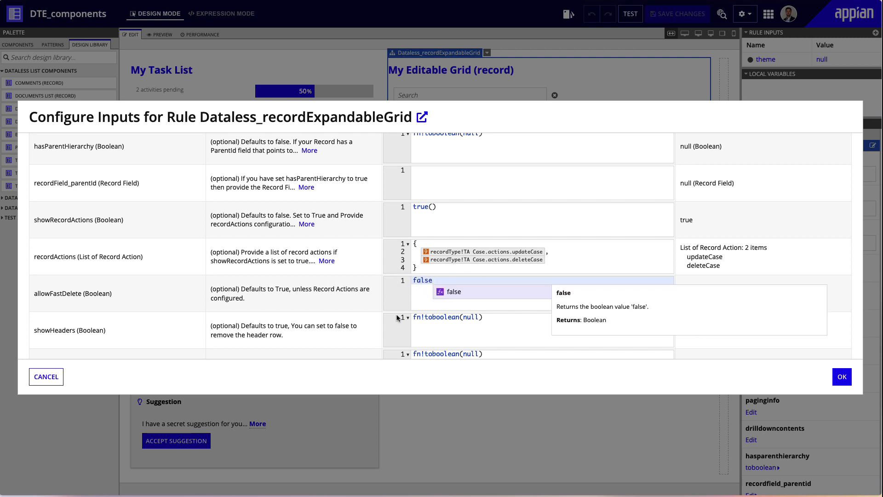
key("Escape")
- Set the grid's showAddRow input to false
scroll(350, 318, "down", 5)
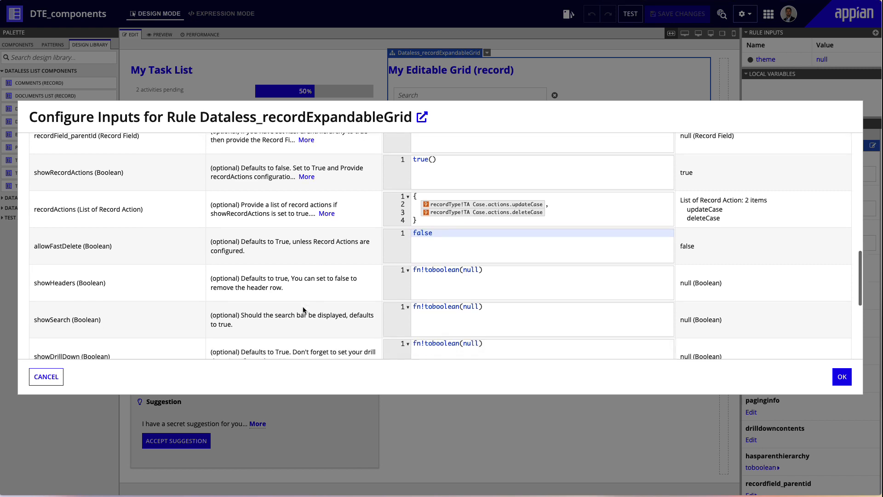
scroll(122, 299, "down", 10)
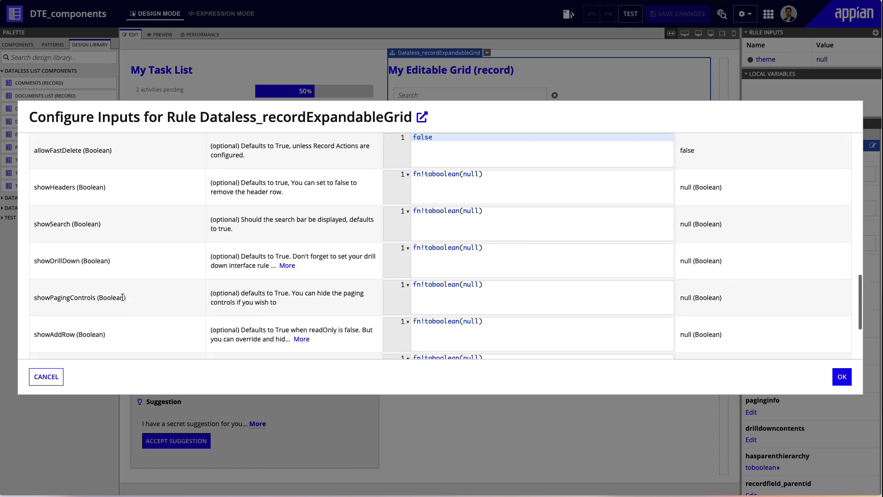
scroll(122, 299, "down", 5)
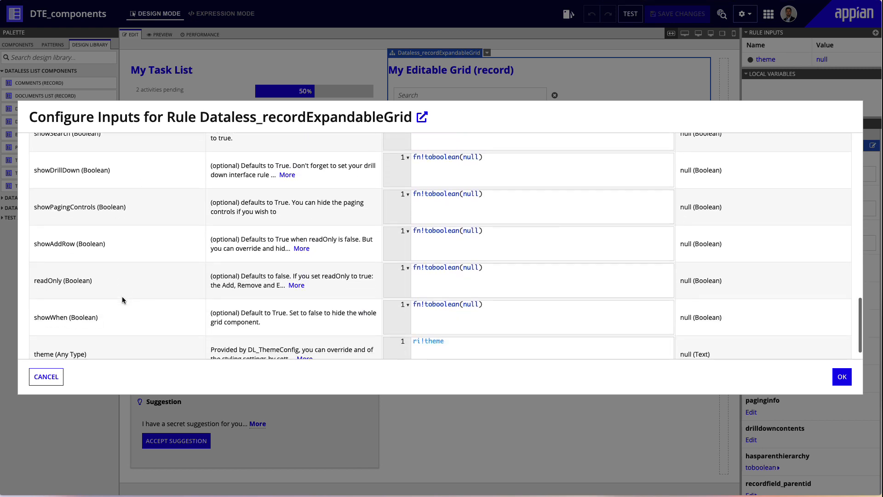
left_click(512, 242)
key("ctrl+a")
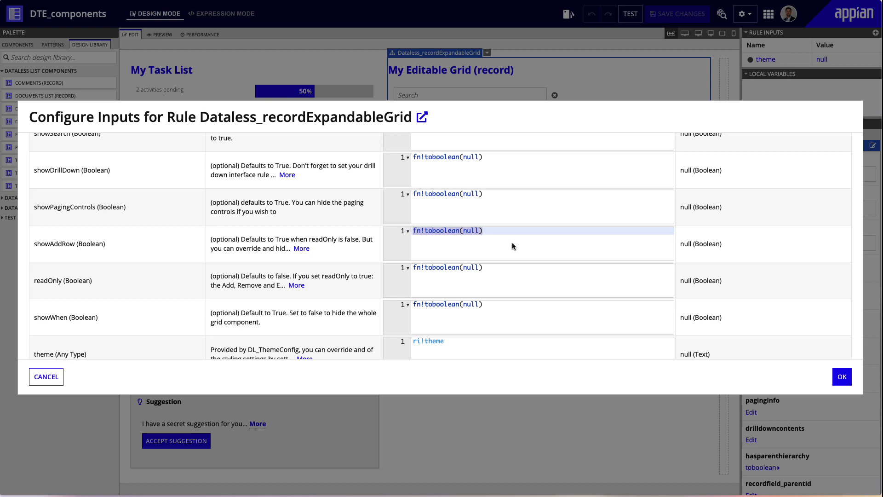
type("false")
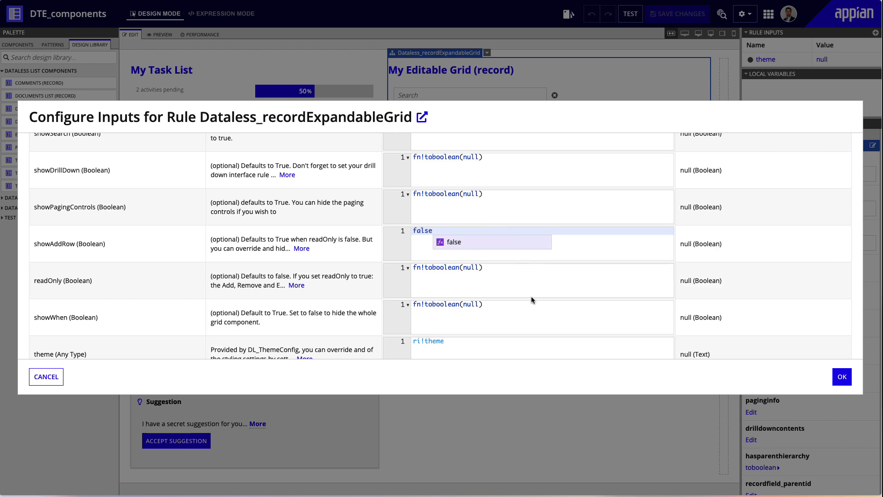
scroll(531, 298, "down", 2)
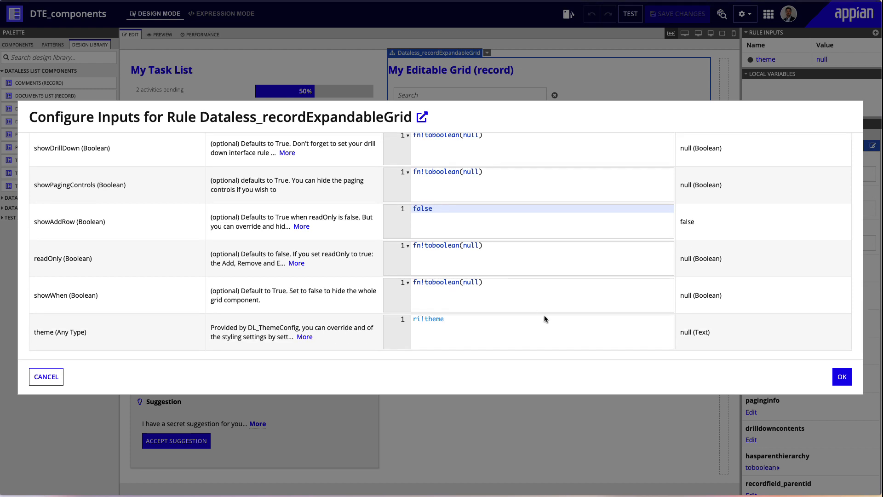
- Start a list in the gridColumnConfigurations input containing the call rule!Dataless_gridColumn(), copied from the input's description
scroll(544, 317, "up", 10)
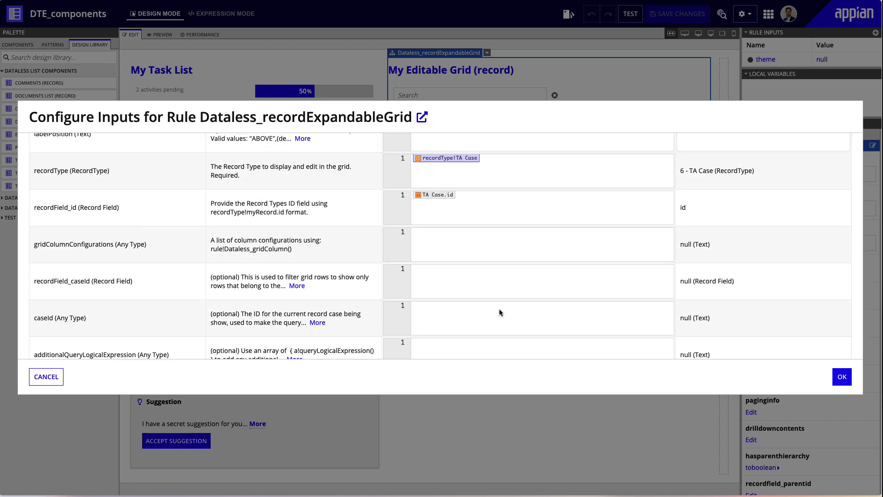
double_click(59, 244)
left_click(245, 238)
left_click_drag(299, 250, 204, 251)
key("ctrl+c")
left_click(471, 249)
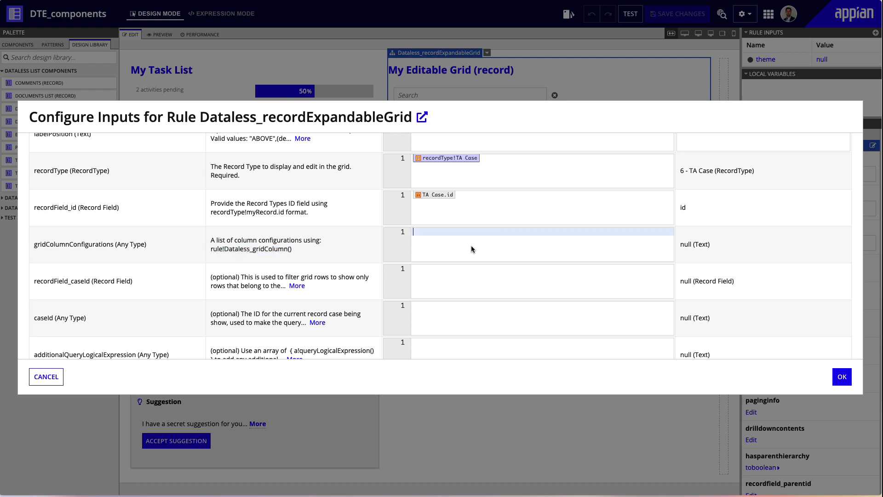
type("{")
key("Return")
key("ctrl+v")
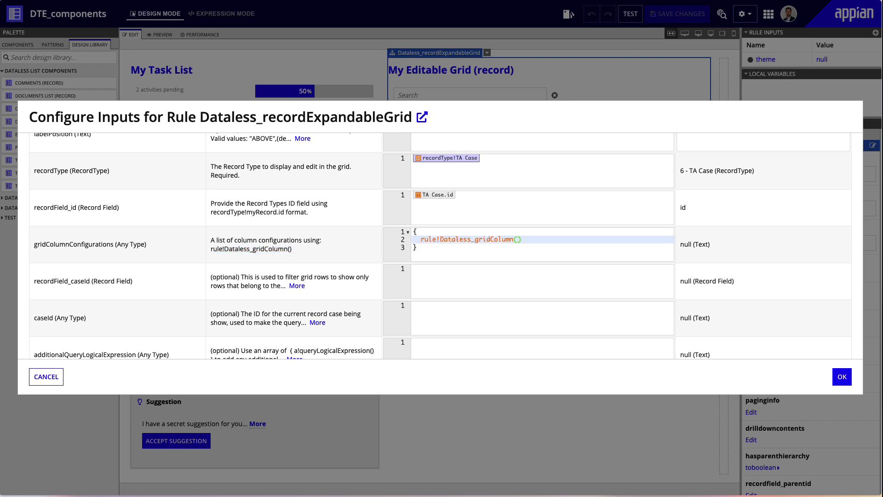
- Give the grid column an empty columnLabel and set its columnRecordField to the TA Case id field
key("Left")
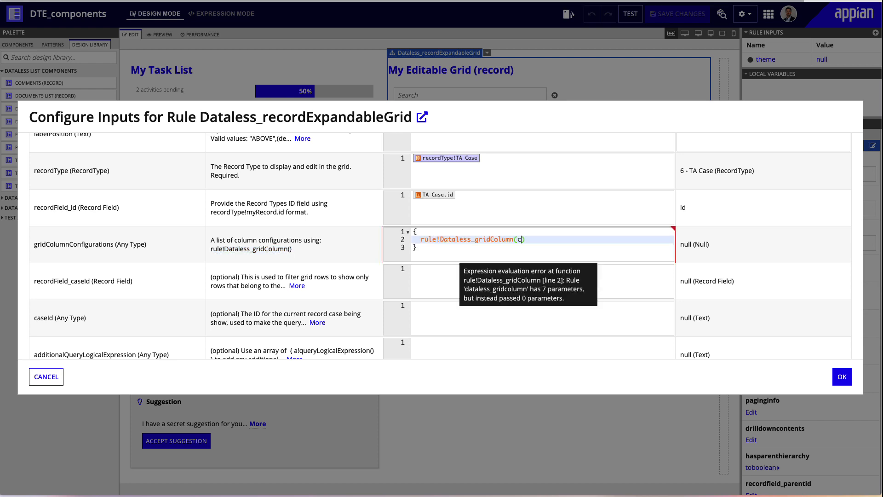
type("c")
key("Return")
type("\"")
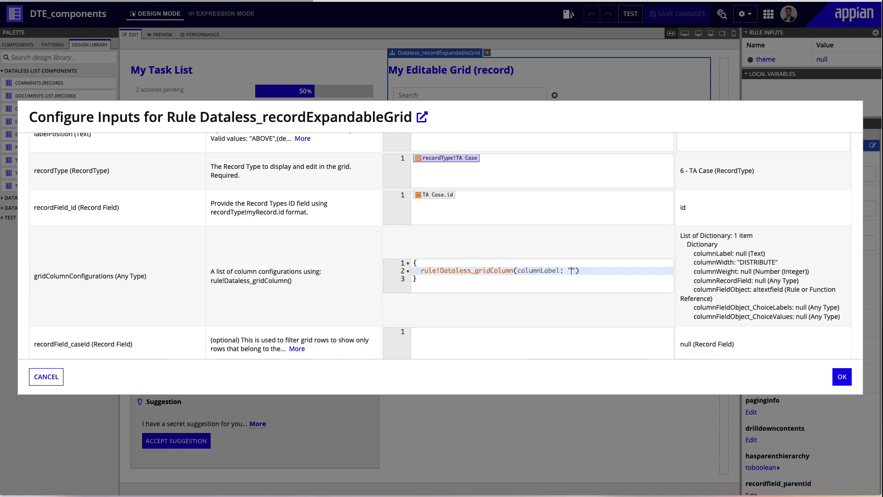
type(", ")
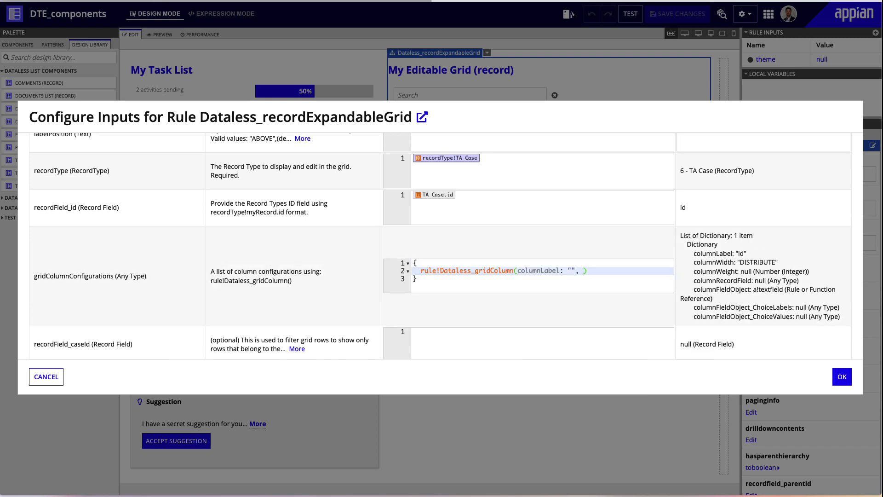
type("co")
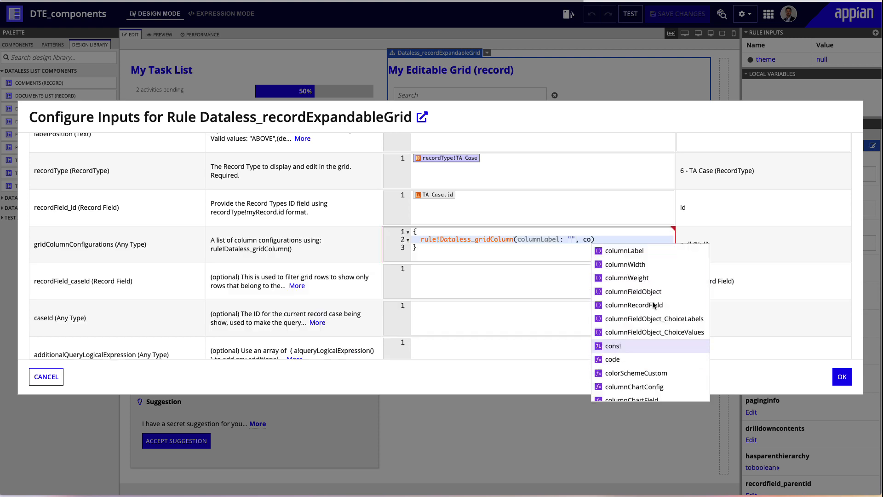
left_click(664, 306)
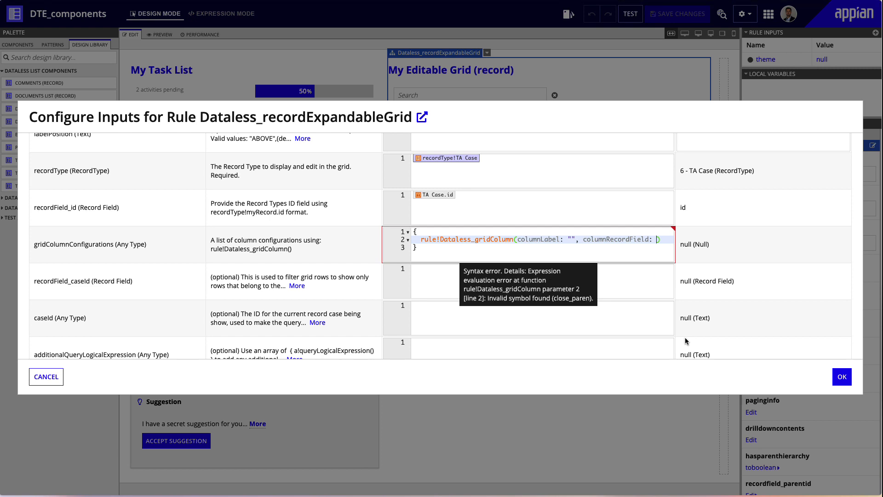
key("ctrl+v")
key("ctrl+z")
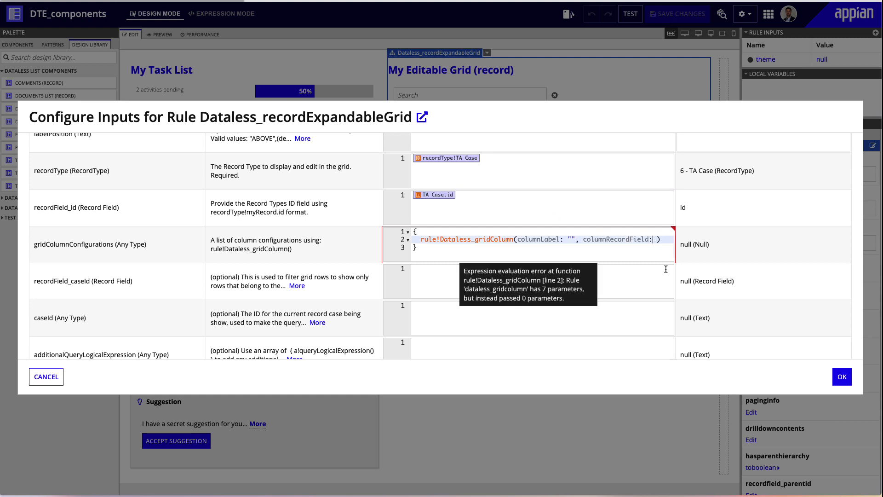
key("ctrl+v")
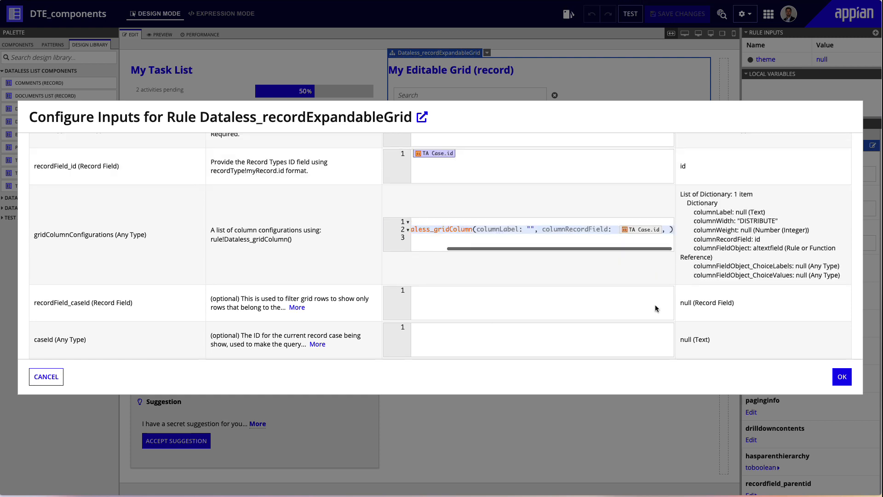
- Add a columnWidth parameter with the value "NARROW" to the id column
type("co")
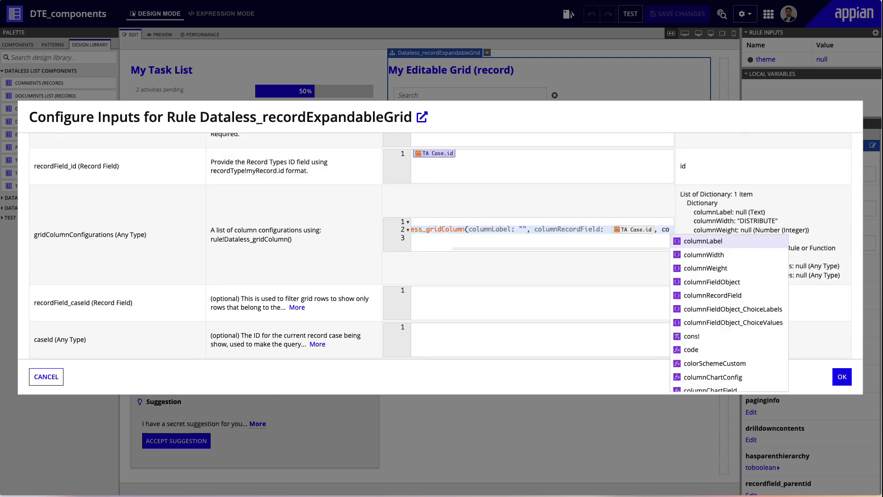
type("lumnWidth: \"NAEE")
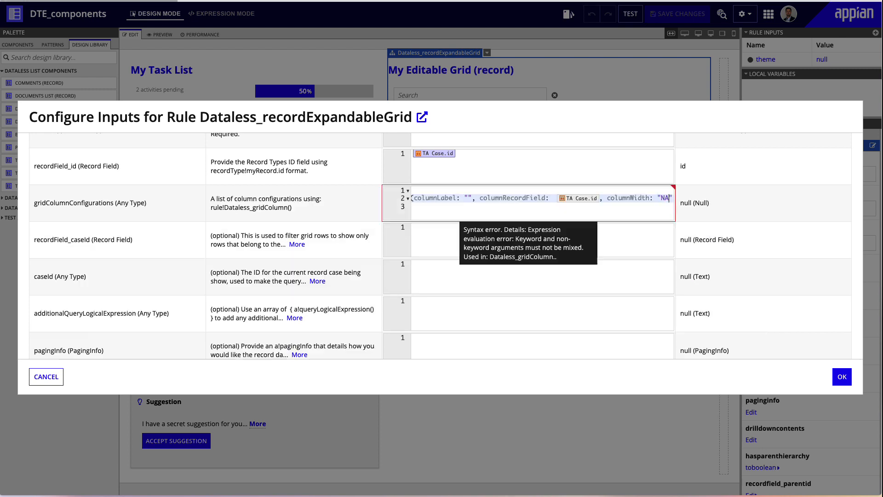
key("BackSpace")
key("BackSpace")
type("RROW\" )")
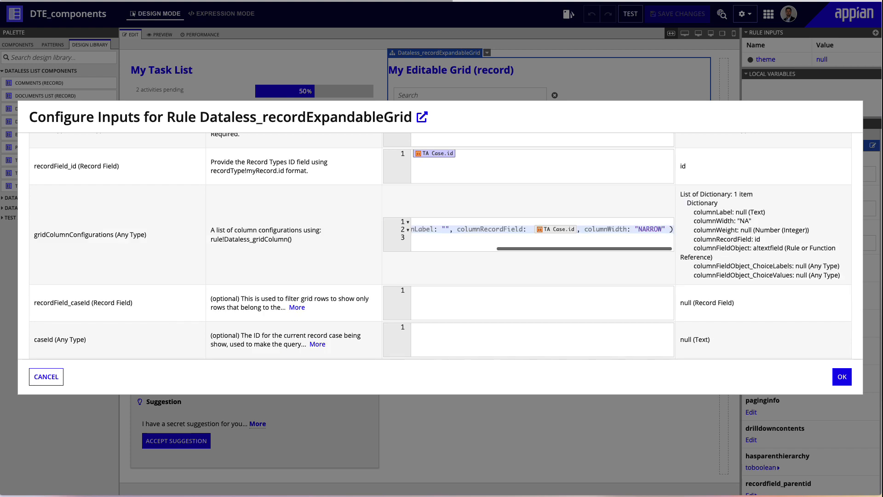
- Duplicate the id column configuration as a second, comma-separated entry in the gridColumnConfigurations list
left_click(673, 231)
left_click_drag(673, 231, 418, 229)
key("super+c")
left_click(637, 241)
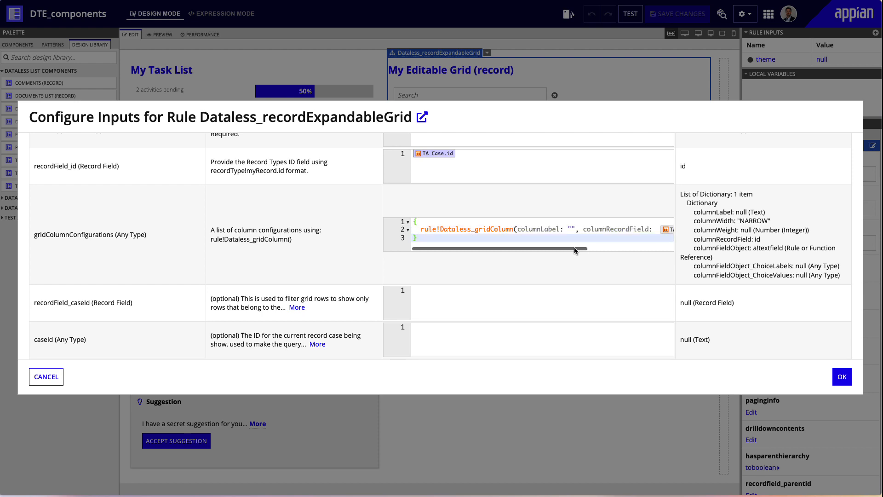
scroll(624, 244, "down", 1)
scroll(624, 244, "up", 1)
scroll(636, 241, "right", 5)
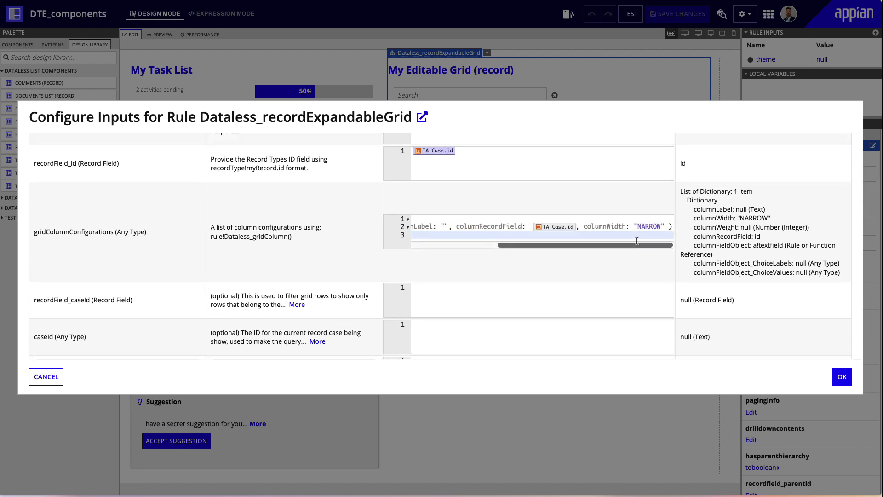
scroll(636, 241, "left", 5)
key("Left")
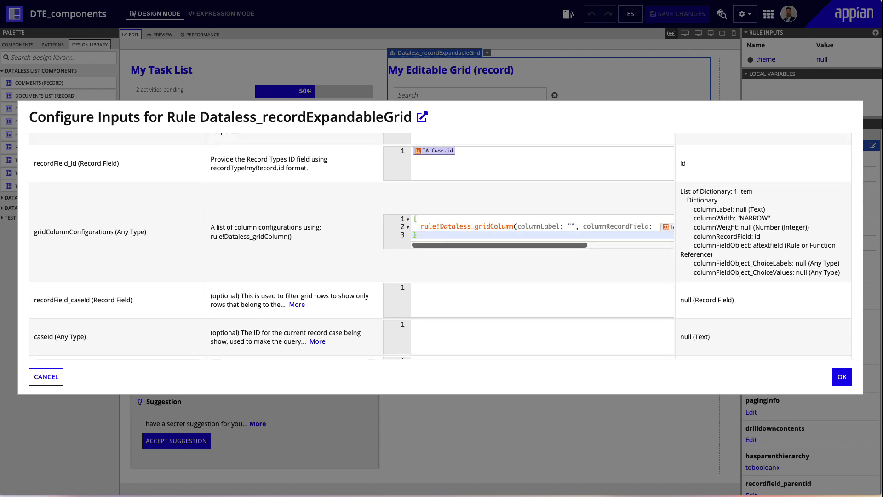
key("Return")
key("Left")
key("Left")
type(",")
key("Down")
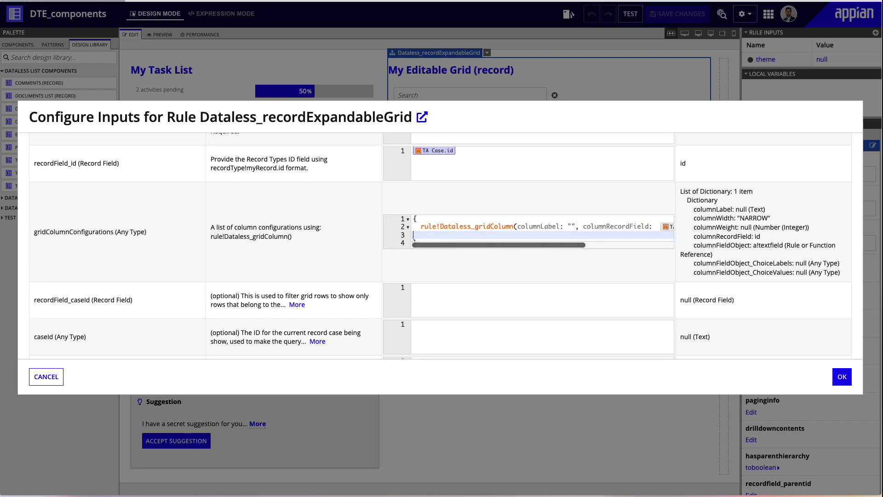
key("super+v")
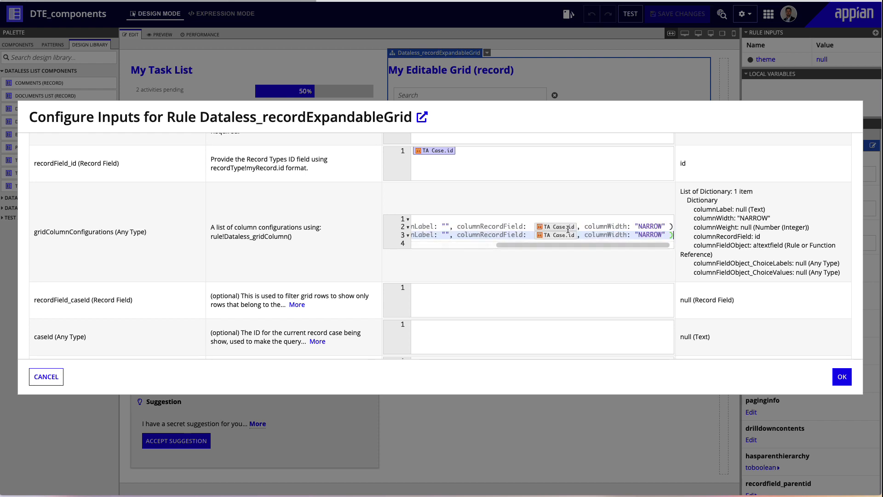
- Point the second column's columnRecordField to the TA Case name field and remove its columnWidth parameter
scroll(529, 235, "down", 1)
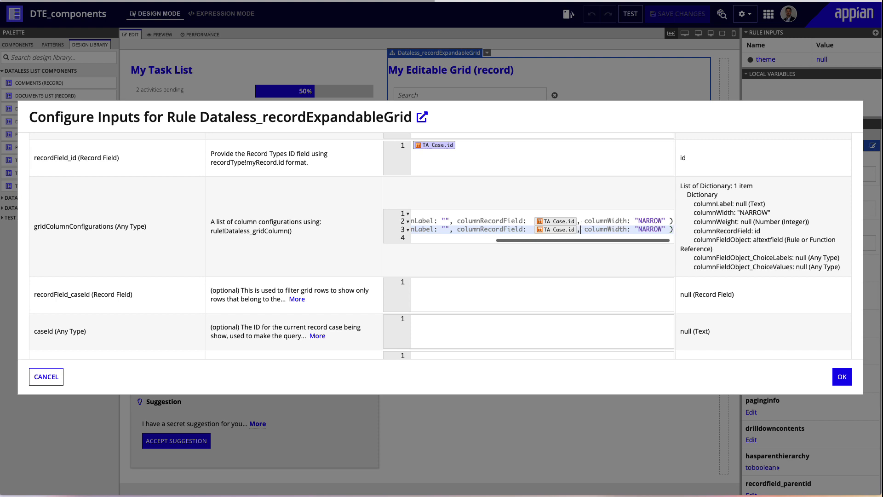
key("Left")
key("BackSpace")
key("BackSpace")
key("BackSpace")
key("BackSpace")
key("BackSpace")
key("BackSpace")
key("BackSpace")
key("BackSpace")
key("BackSpace")
key("BackSpace")
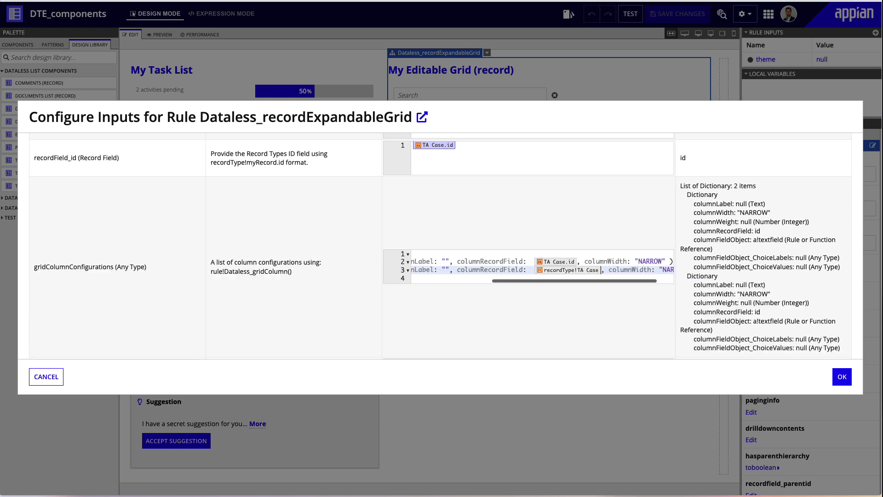
type(".name")
key("Return")
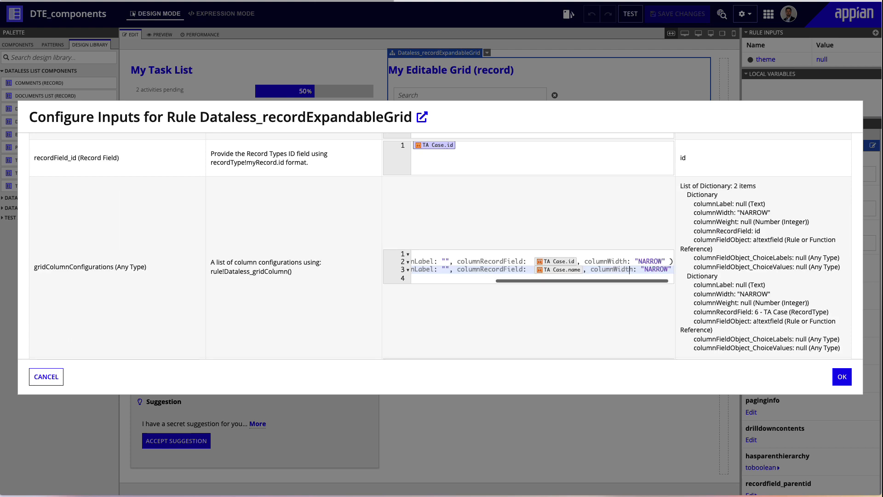
left_click_drag(591, 270, 678, 271)
key("BackSpace")
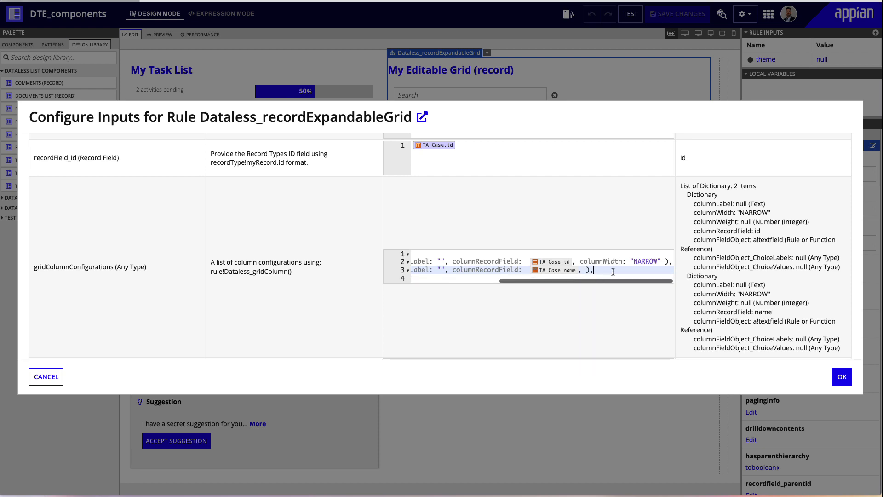
- Duplicate the name column configuration as a third list entry and set the second column's columnLabel to "Name"
left_click(428, 270)
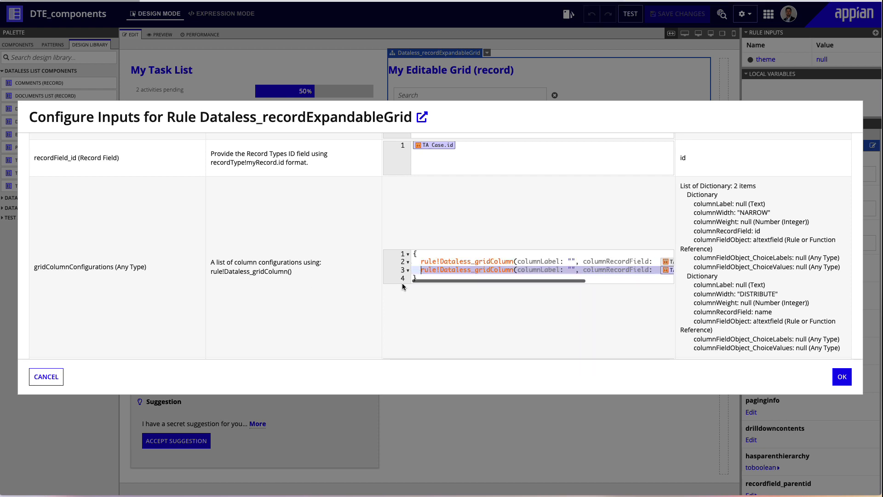
key("super+Right")
type(",")
type("s_gridColumn(columnLabel: \"\", columnRecordField: TA Case.name , ),")
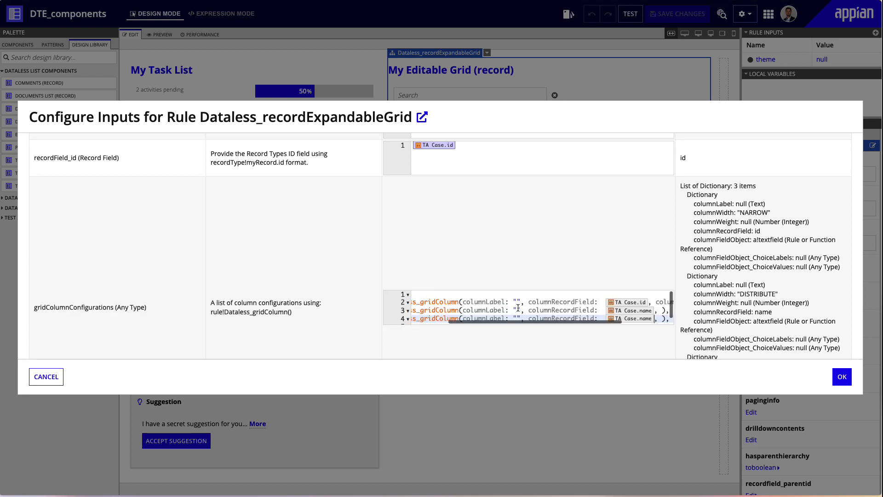
type("Name")
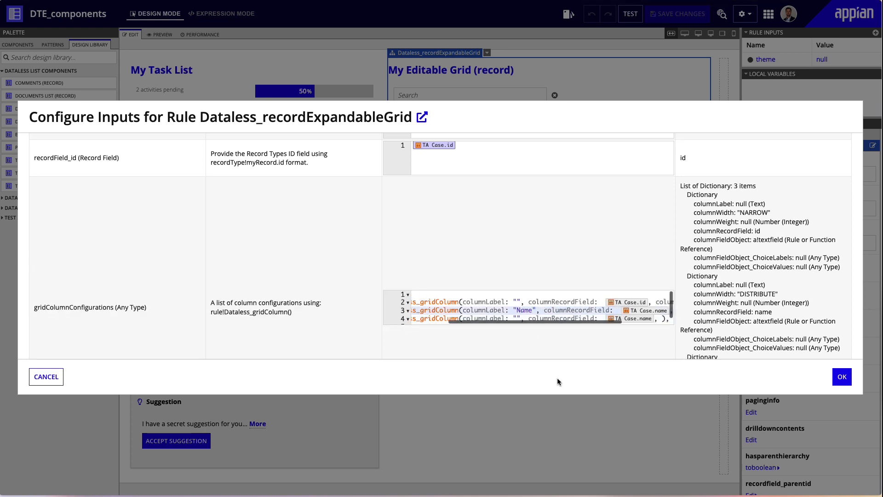
- Point the third column's columnRecordField to the TA Case createdOn field and set its columnLabel to "Created"
scroll(549, 311, "down", 1)
left_click(654, 312)
key("BackSpace")
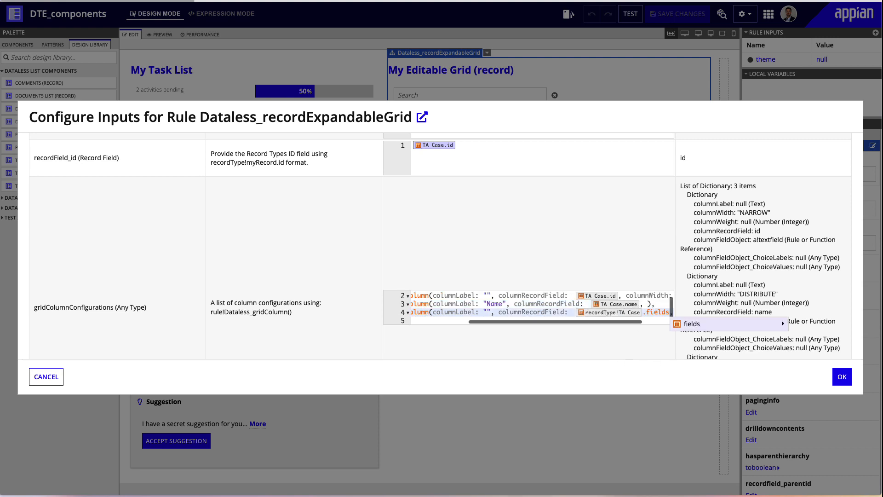
type(".")
key("Down")
key("Down")
key("Down")
key("Down")
key("Down")
key("Down")
key("Down")
key("Down")
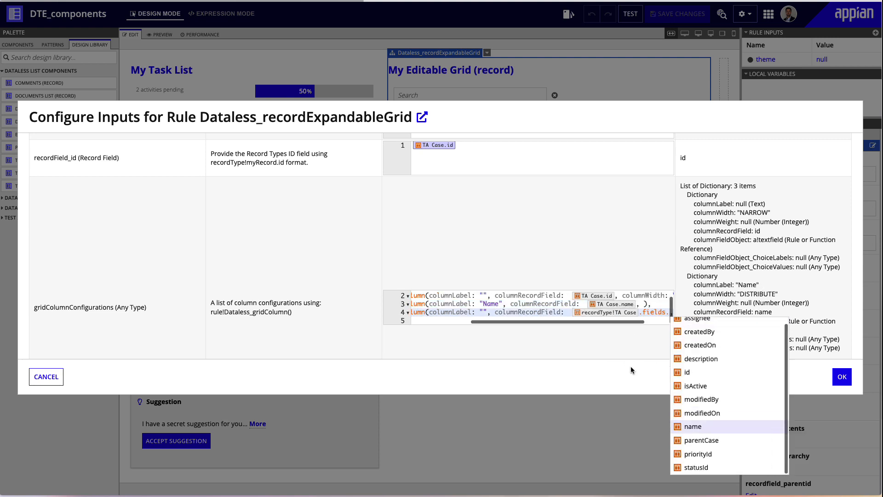
key("Down")
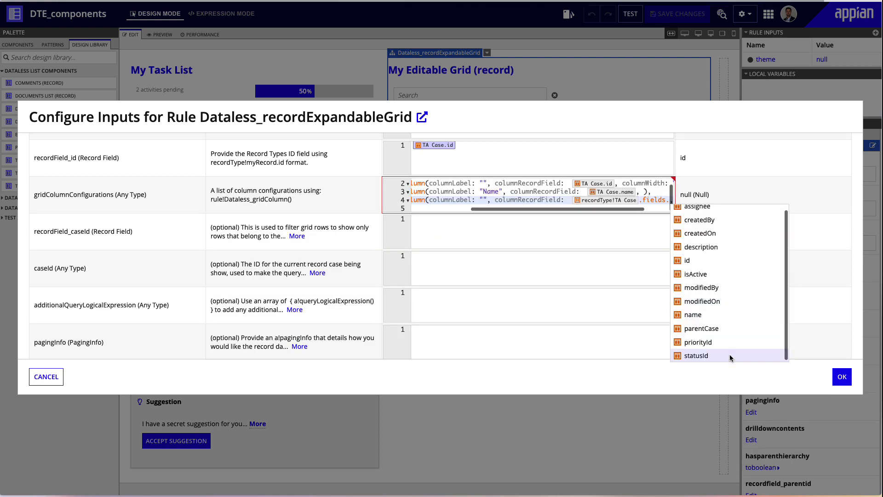
left_click(729, 235)
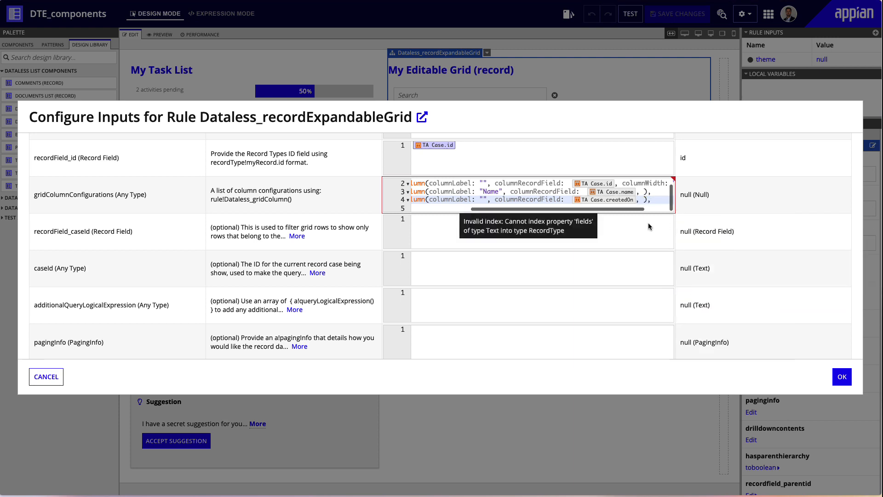
type("Created")
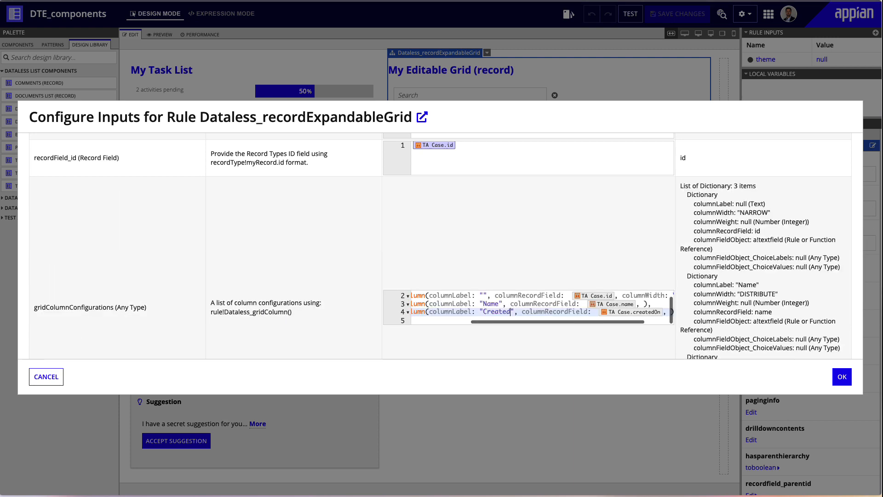
- Paste the name column configuration as a fourth entry in the gridColumnConfigurations list, after the Created column
left_click(653, 313)
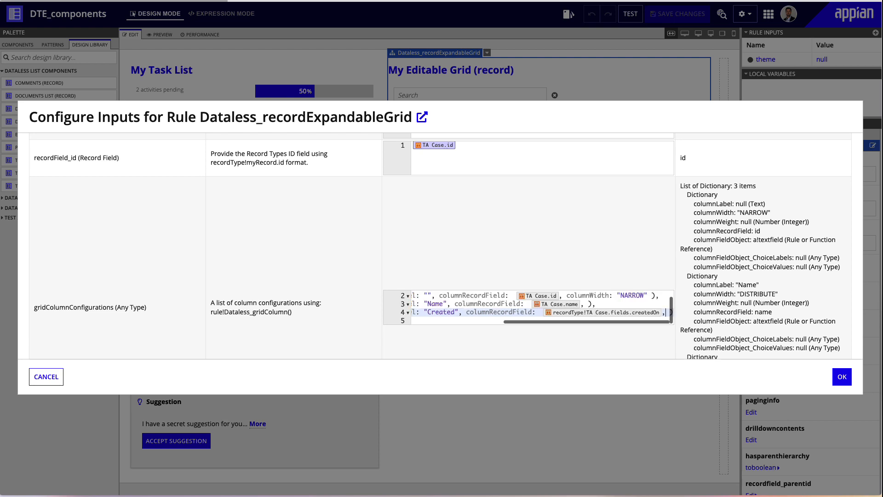
key("Right")
key("Right")
key("Right")
key("Right")
key("Left")
key("Return")
key("super+v")
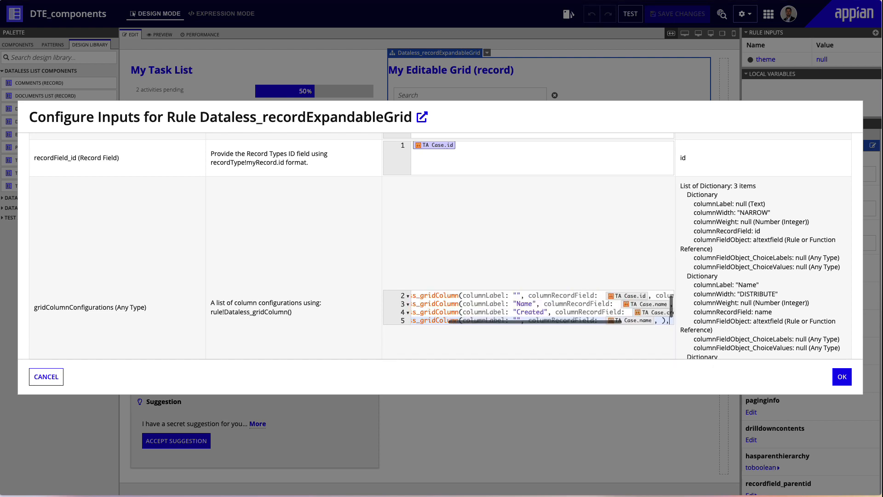
- Point the fourth column to TA Case assigneeUser.firstAndLastName with the columnLabel "Assigned To", and apply the rule input configuration
scroll(652, 311, "down", 1)
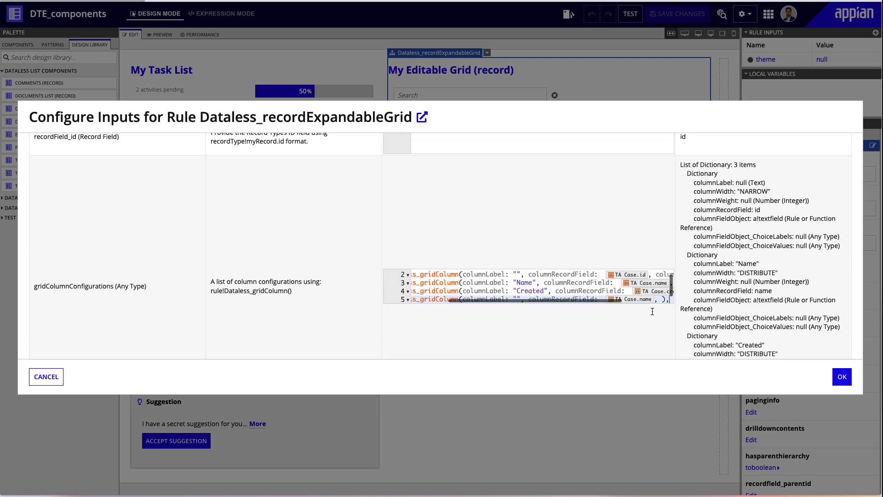
left_click(655, 344)
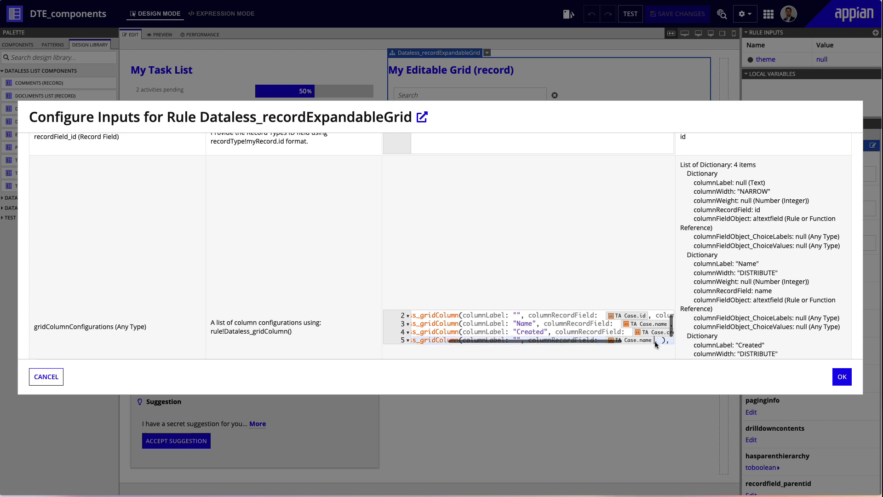
key("BackSpace")
type(".")
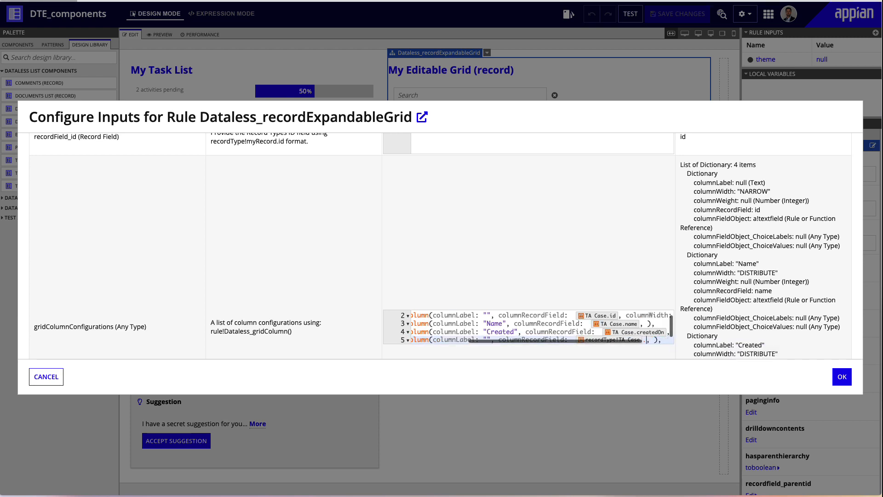
key("Down")
key("Down")
key("Down")
key("Right")
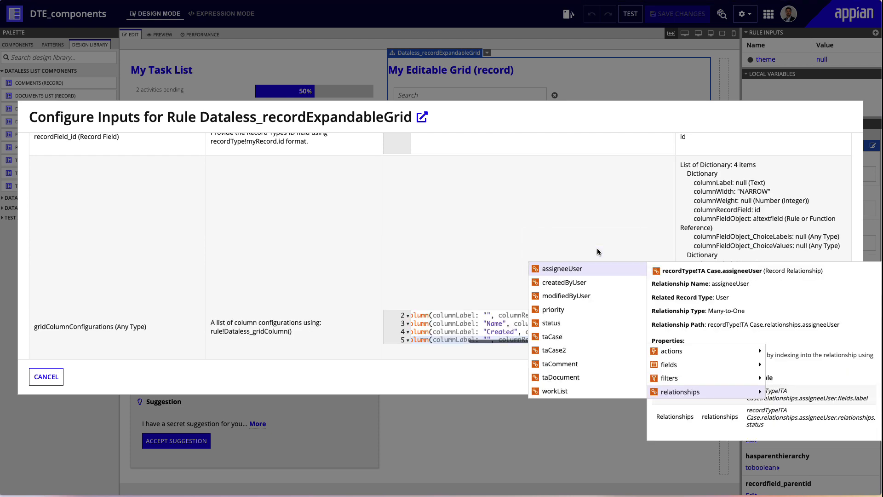
left_click(599, 268)
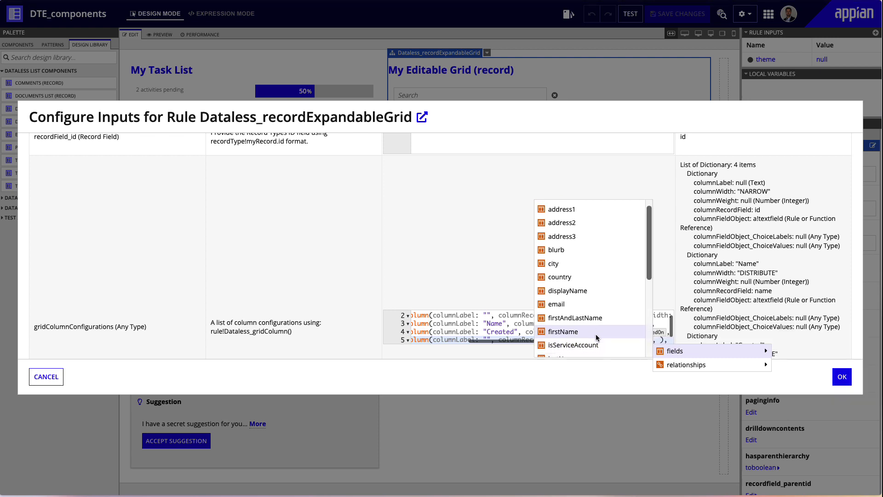
left_click(597, 319)
left_click(452, 340)
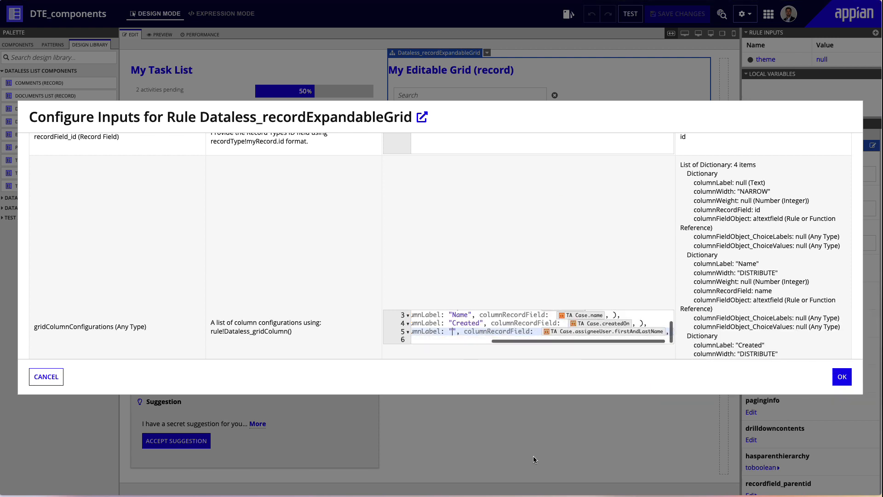
type("Assigned To")
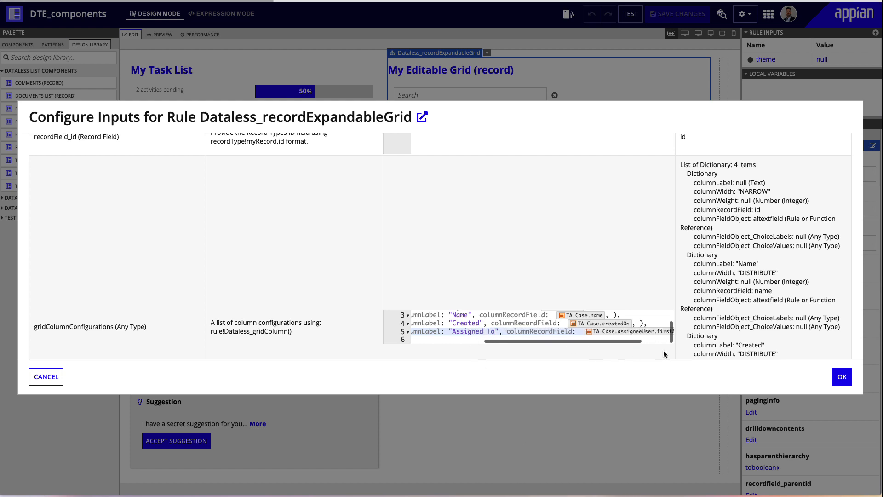
scroll(663, 354, "down", 2)
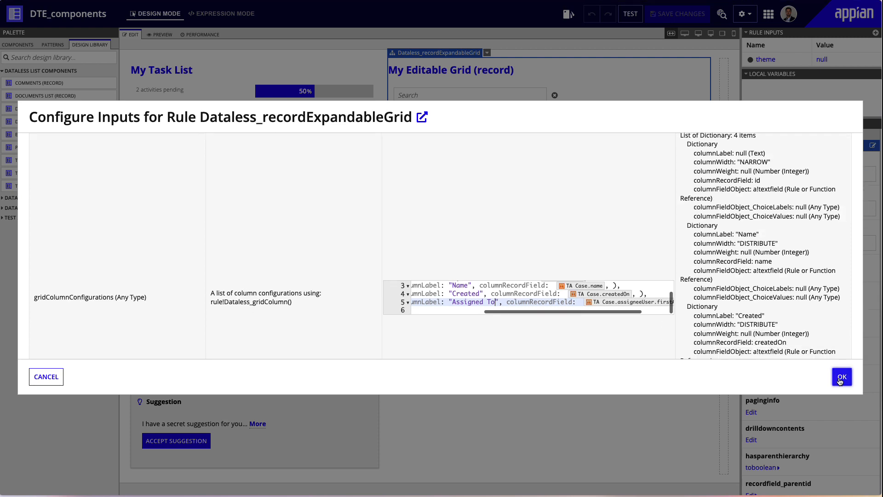
left_click(841, 377)
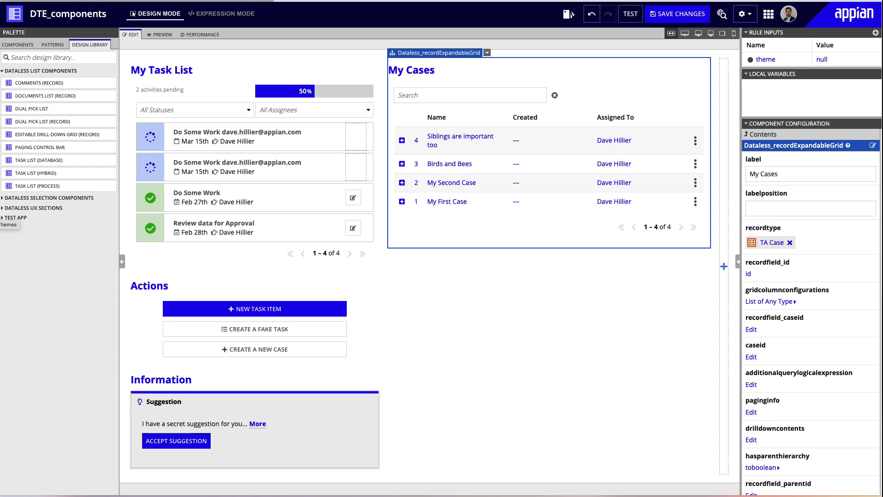
- Test the My Cases grid on the Themes site page by opening the first case's record actions and expanding the Birds and Bees row
left_click(1, 217)
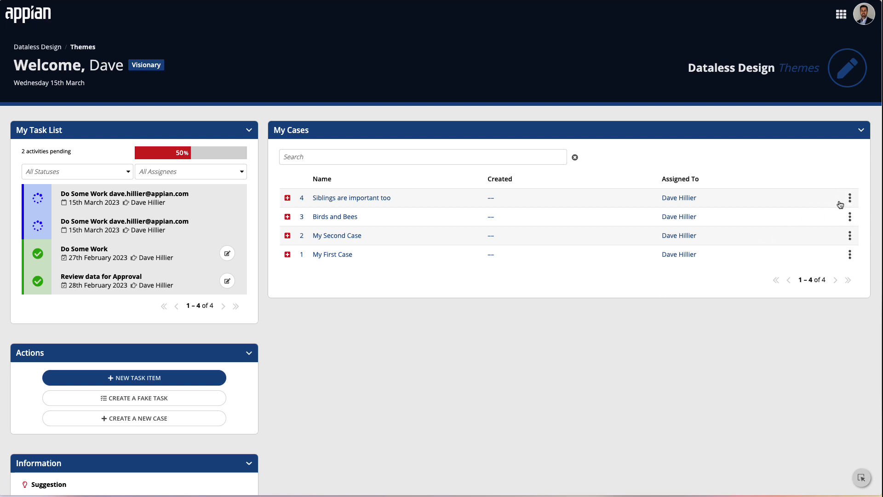
left_click(850, 198)
left_click(671, 343)
left_click(287, 218)
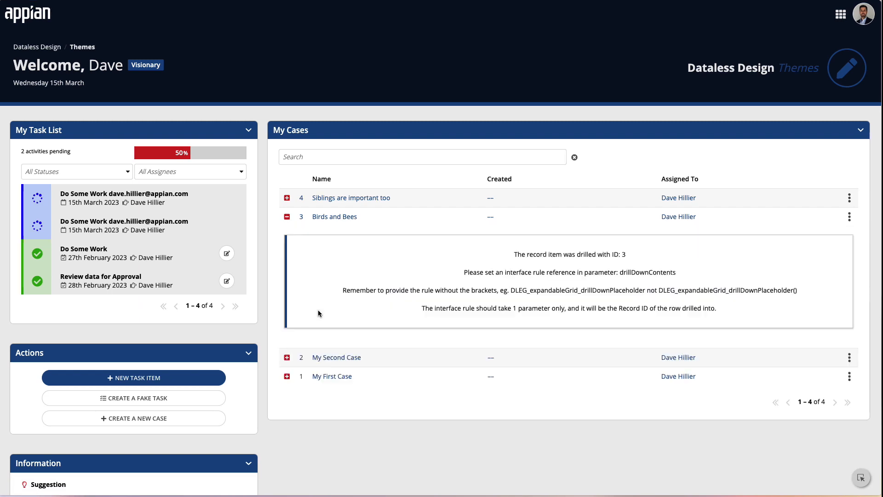
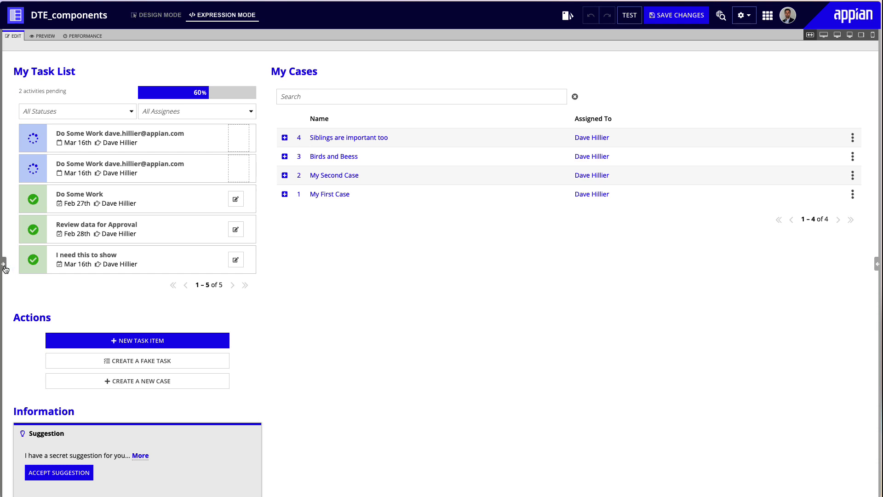
- In the interface expression, add an "Active" grid column for TA Case.isActive with width "ICON", field object a!checkboxField, choice labels "" and choice values "true"
left_click(3, 265)
left_click(105, 166)
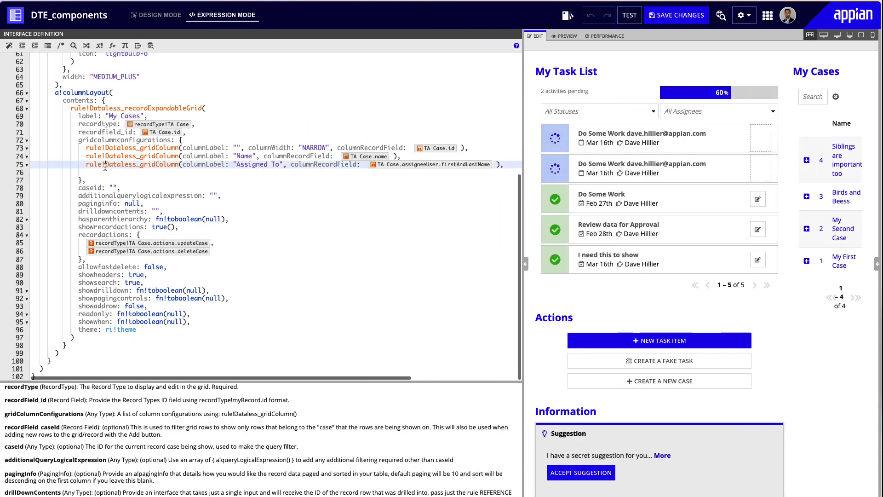
left_click(105, 174)
type("rule!Dataless_gridColumn(columnLabel: \"Active\", columnRecordField: TA Case.isActive, columnWidth: \"ICON\", columnFieldObject: a!checkboxField, columnFieldObject_ChoiceLabels: \"\", columnFieldObject_ChoiceValues: \"true\"),")
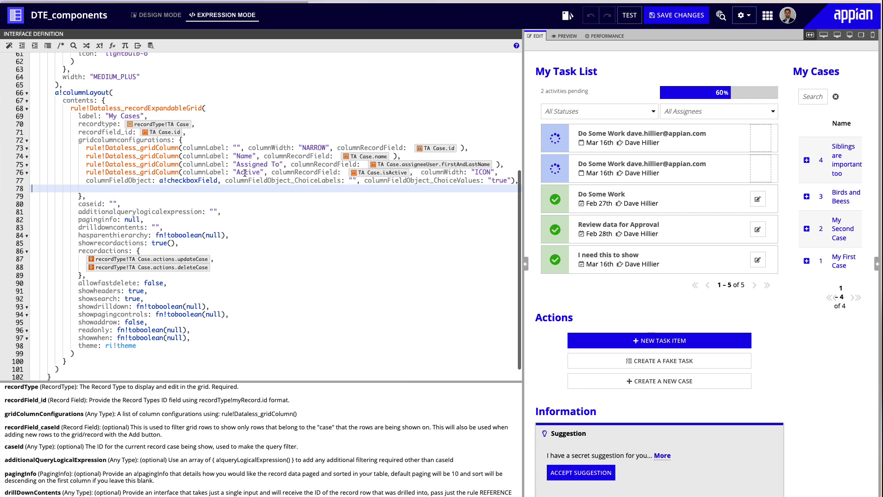
- Examine the Active column's record field, its columnFieldObject parameter and the a!checkboxField reference
left_click(387, 174)
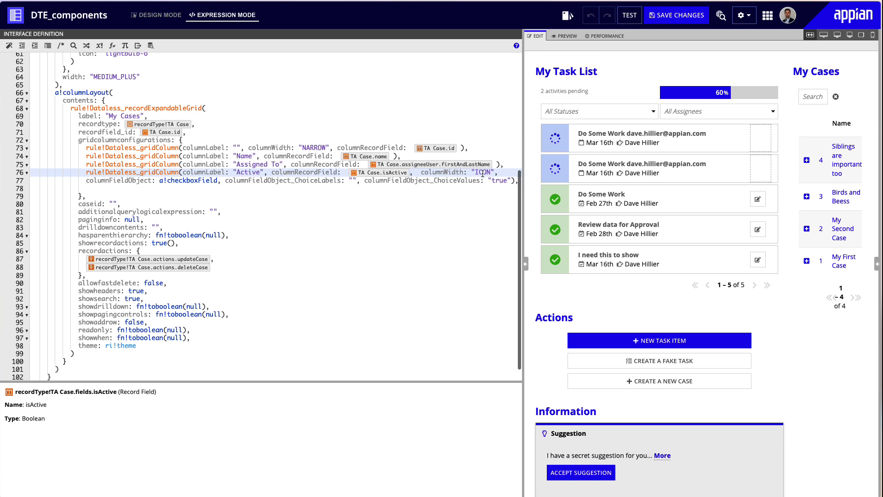
double_click(106, 180)
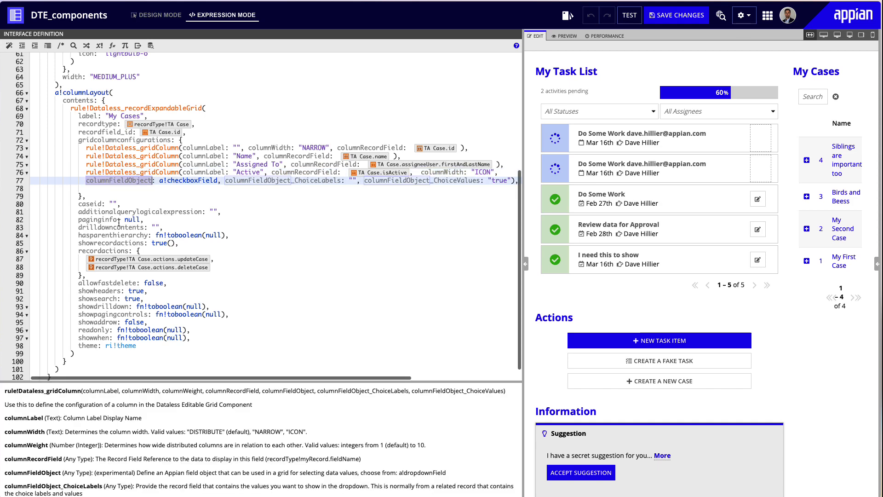
left_click(186, 180)
double_click(136, 180)
left_click(195, 181)
double_click(195, 181)
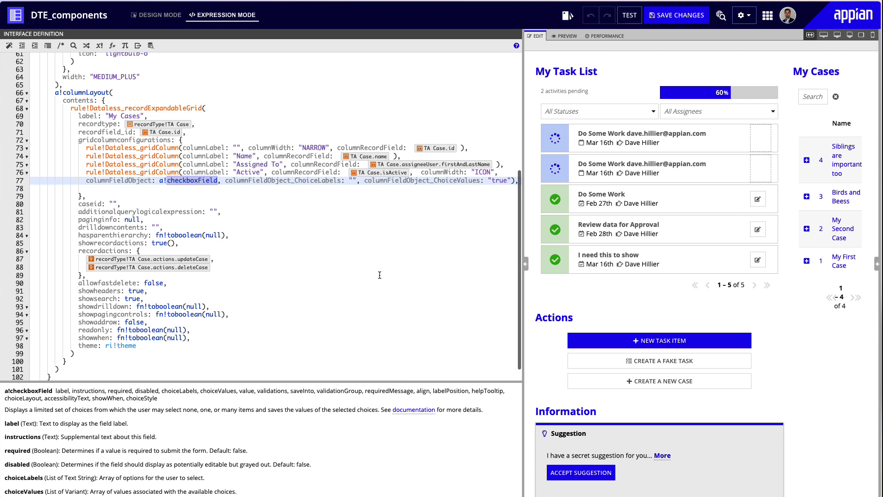
- Set the My Cases grid's showaddrow parameter to true and save the interface changes
double_click(135, 321)
type("tru")
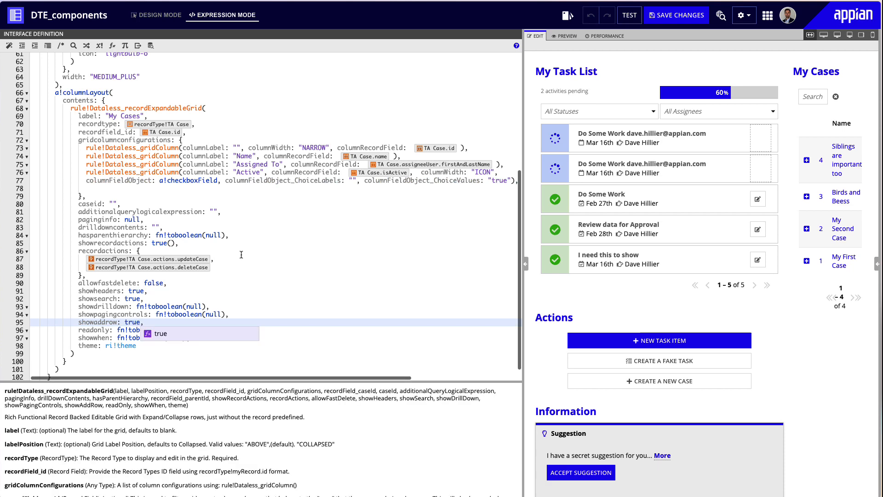
left_click(526, 264)
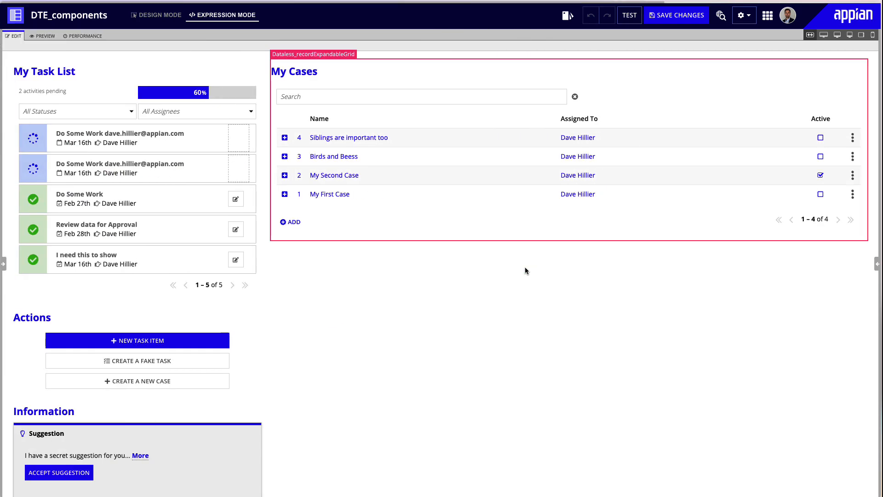
left_click(671, 20)
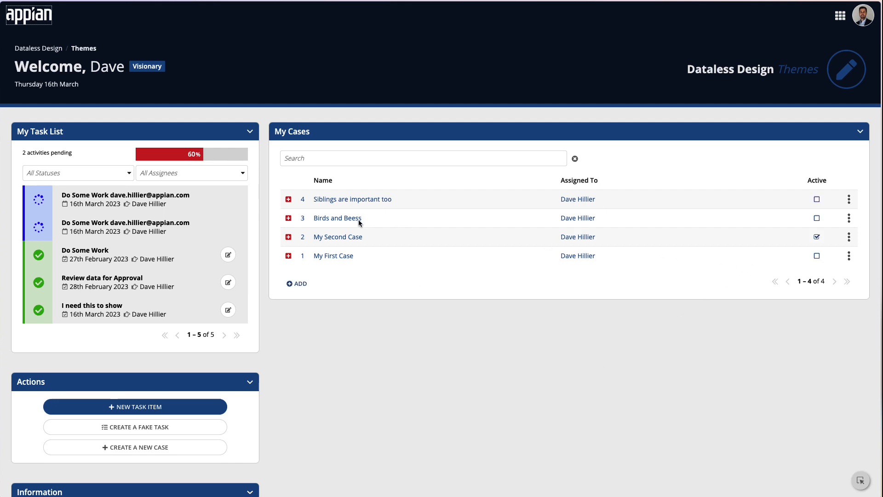
- On the Themes site page, add a row to My Cases named "This is my new case", mark it active and save it
left_click(297, 284)
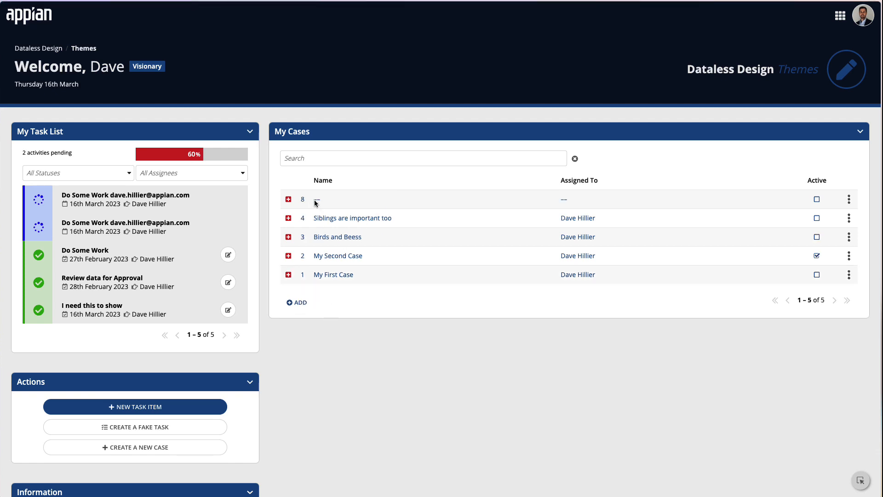
left_click(316, 202)
type("This is my new")
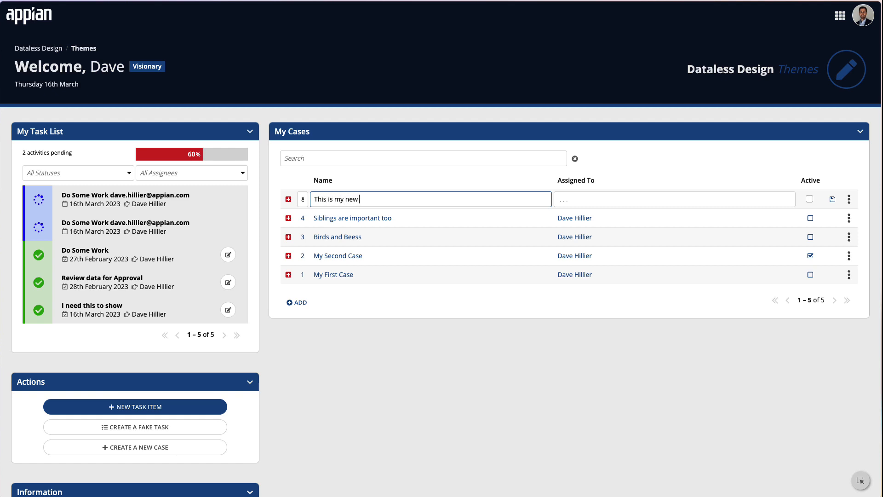
type(" case")
left_click(810, 201)
left_click(832, 201)
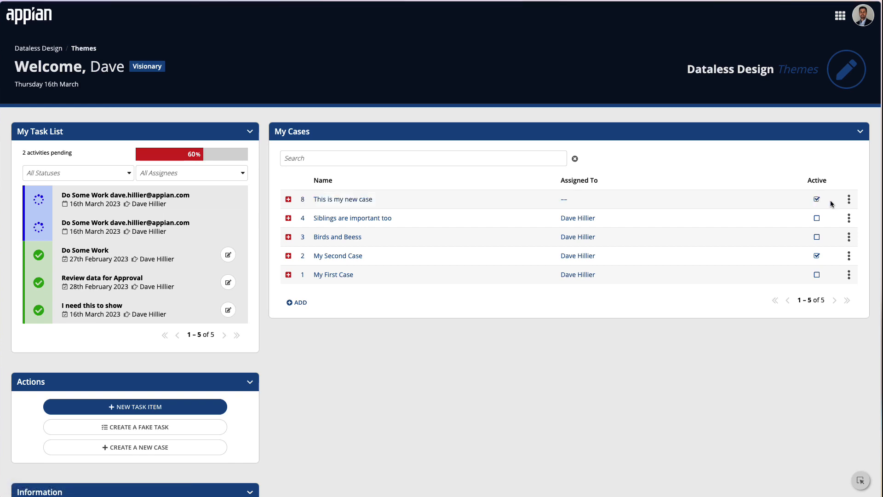
- Search the My Cases grid for "new case" and clear the search
left_click(373, 157)
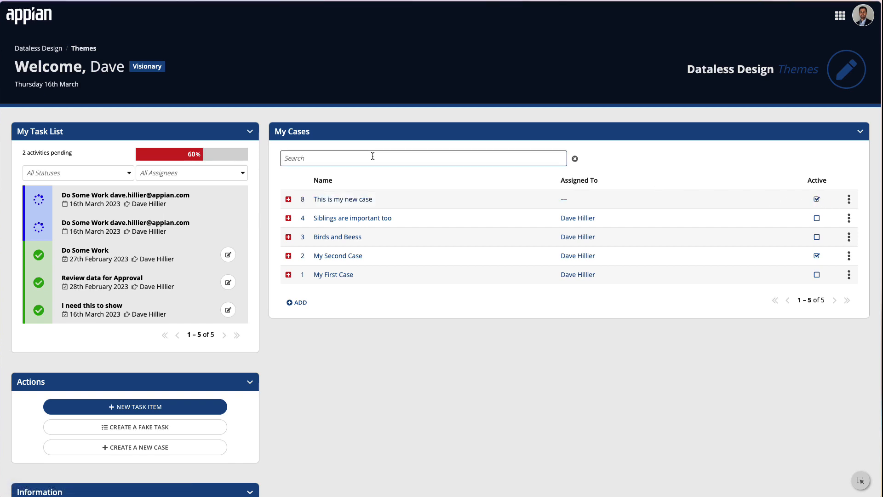
type("new case")
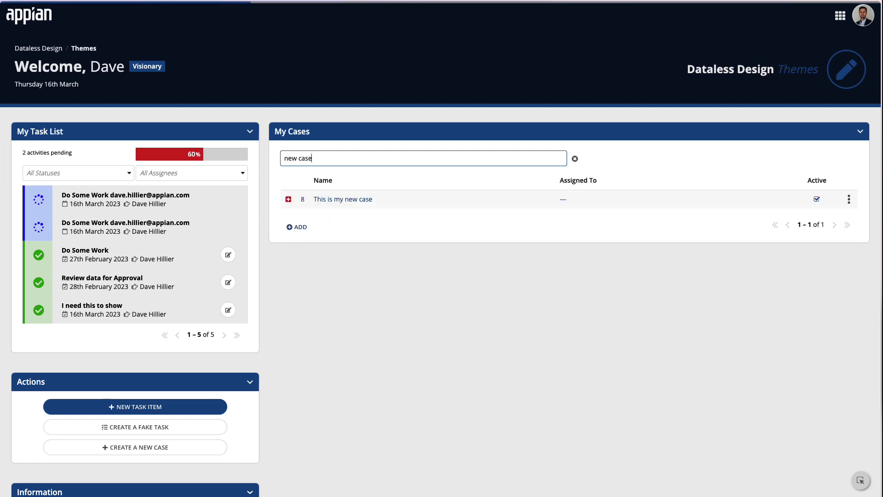
key("BackSpace")
key("BackSpace")
key("BackSpace")
key("BackSpace")
key("BackSpace")
key("BackSpace")
key("BackSpace")
key("BackSpace")
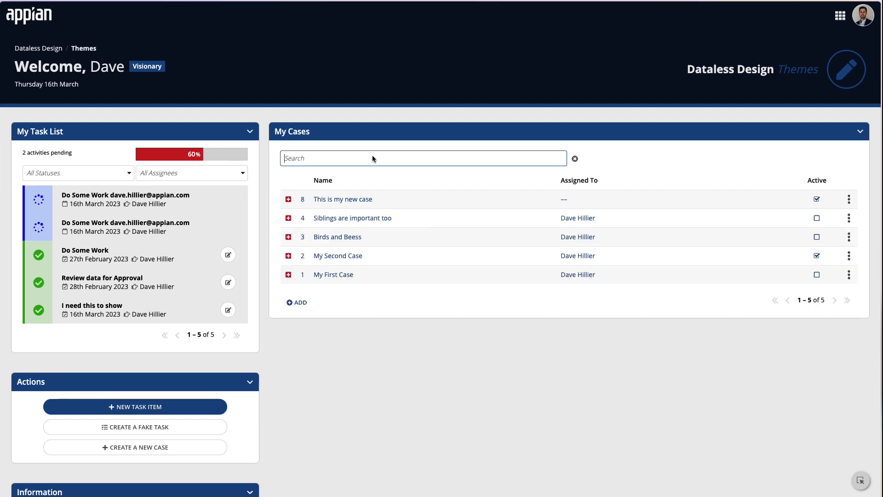
- Mark the Birds and Beess case as active and save the row
left_click(817, 237)
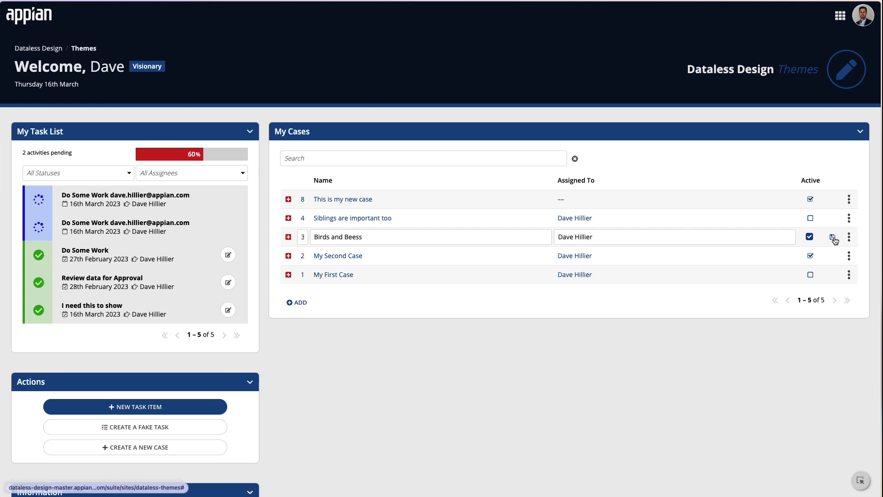
left_click(833, 238)
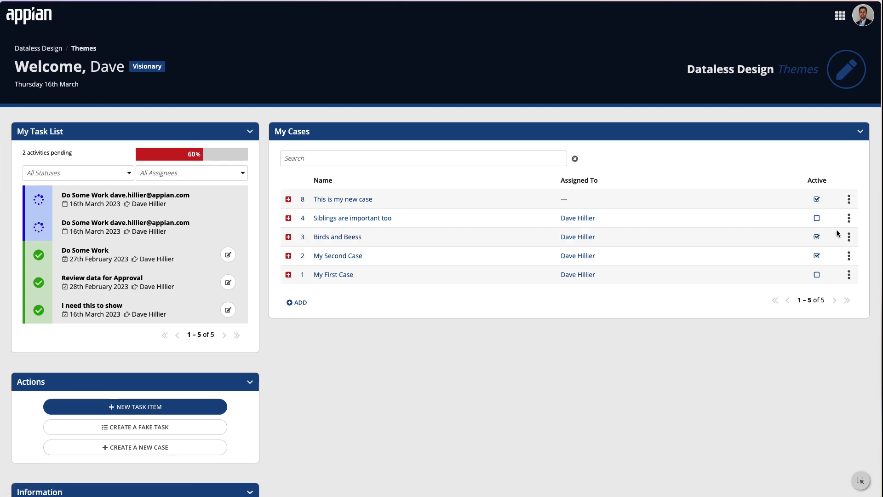
- Update the "This is my new case" record by filling in the assignee's name and the description "Do this", and save it
left_click(849, 199)
left_click(835, 219)
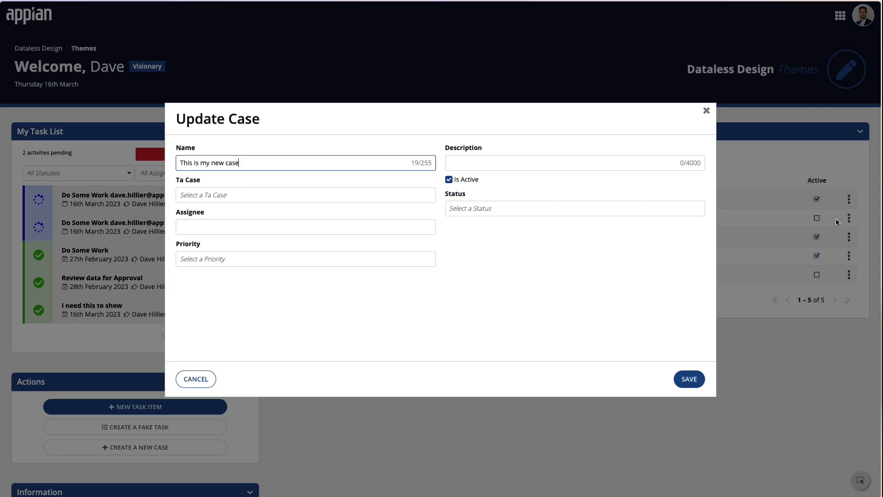
left_click(287, 198)
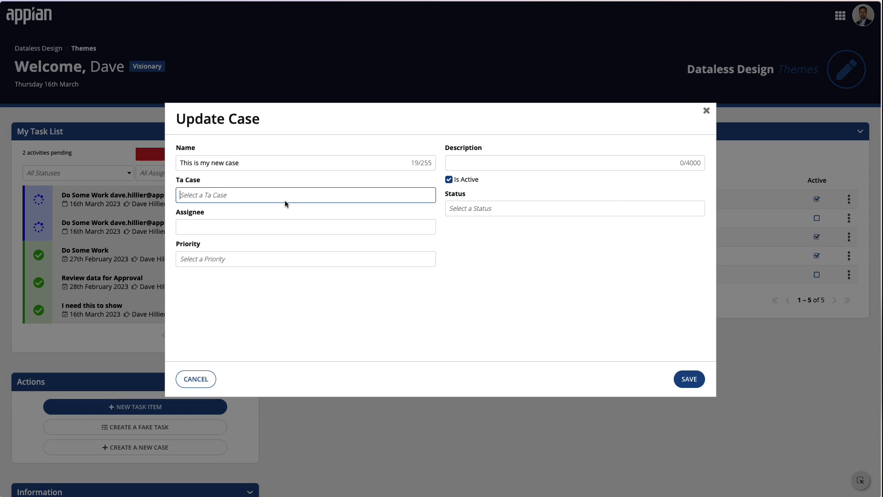
left_click(277, 225)
type("da")
left_click(257, 249)
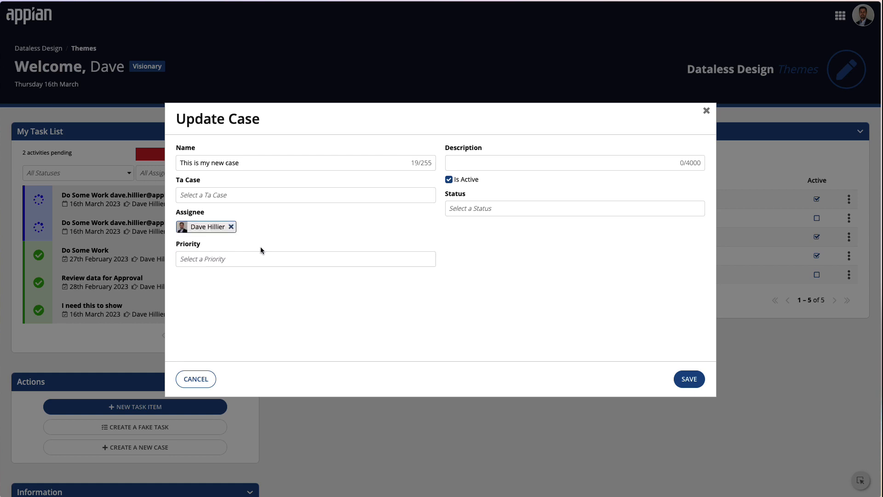
left_click(502, 167)
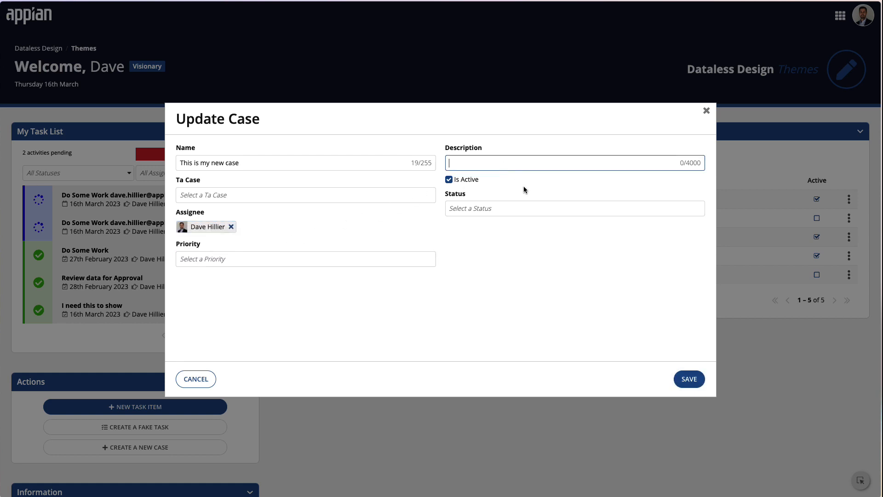
type("Do this")
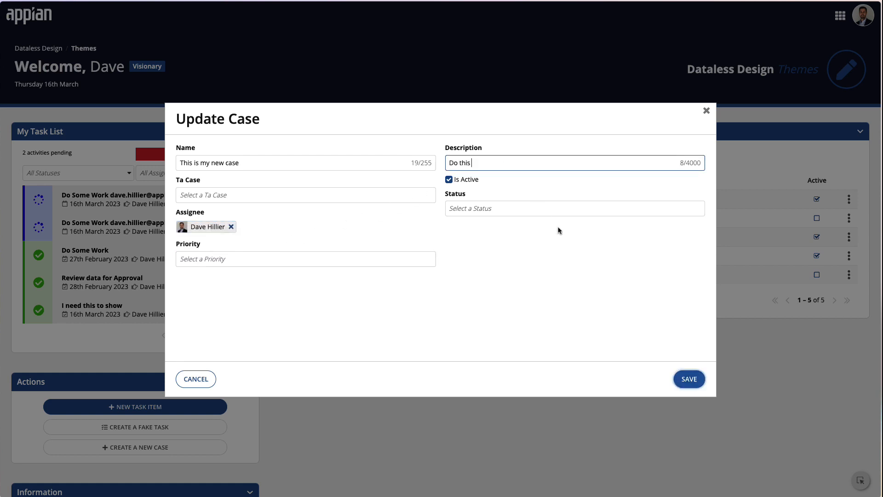
left_click(688, 379)
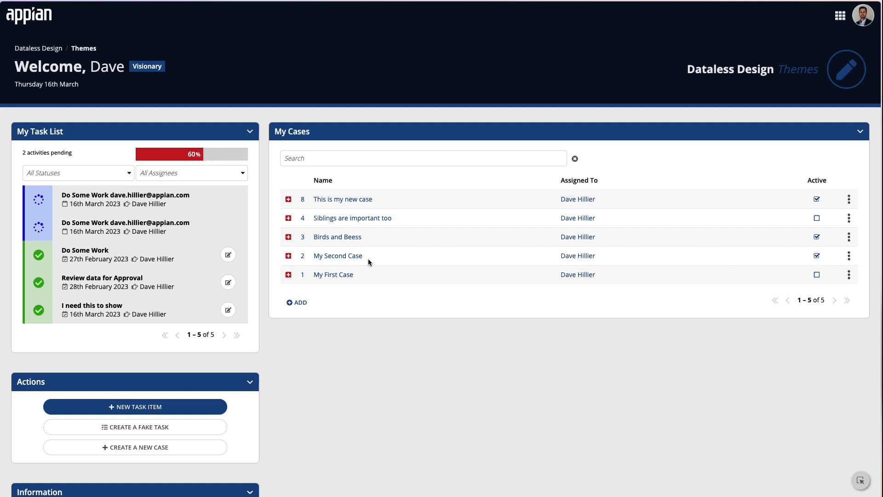
- Open the Views and Header settings of the TA Case record type and start generating a record view
left_click(289, 199)
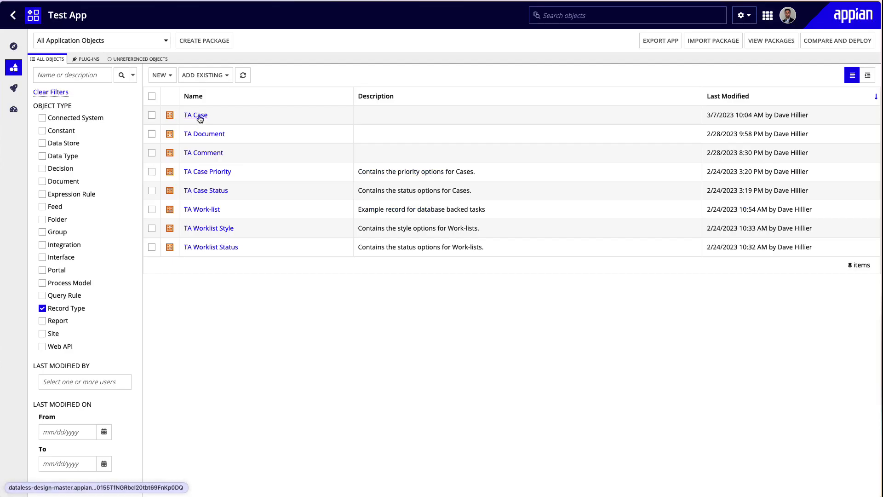
left_click(198, 115)
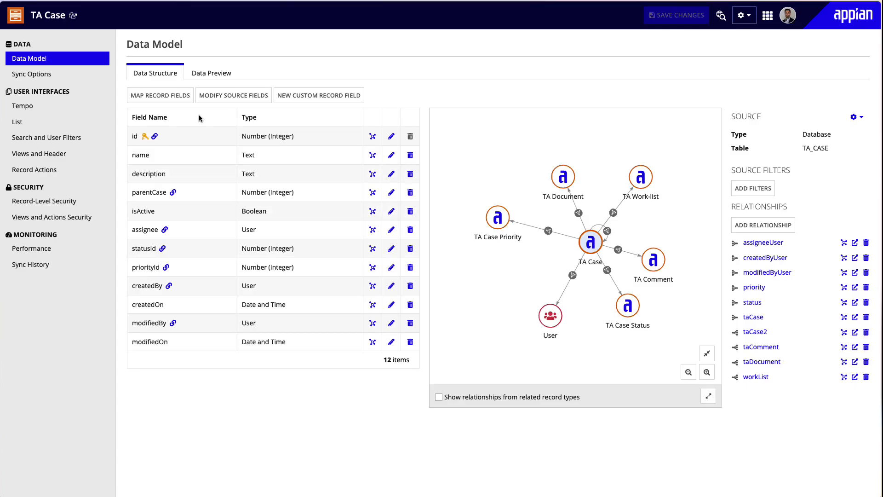
left_click(56, 156)
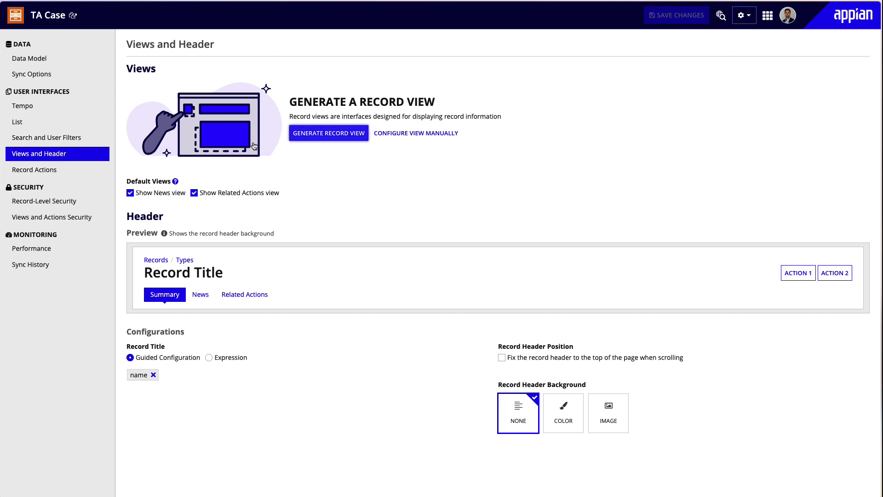
left_click(343, 140)
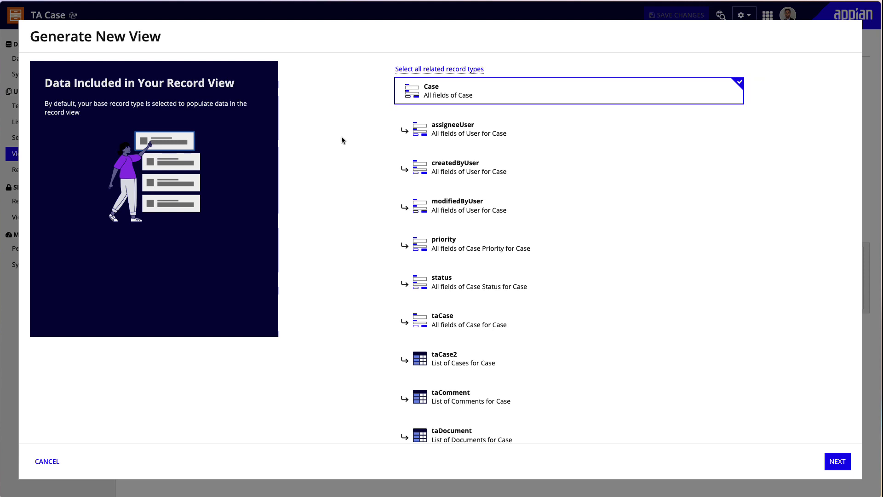
- Include the related priority and status record types in the new record view and continue to its naming
scroll(518, 357, "down", 2)
scroll(532, 370, "down", 3)
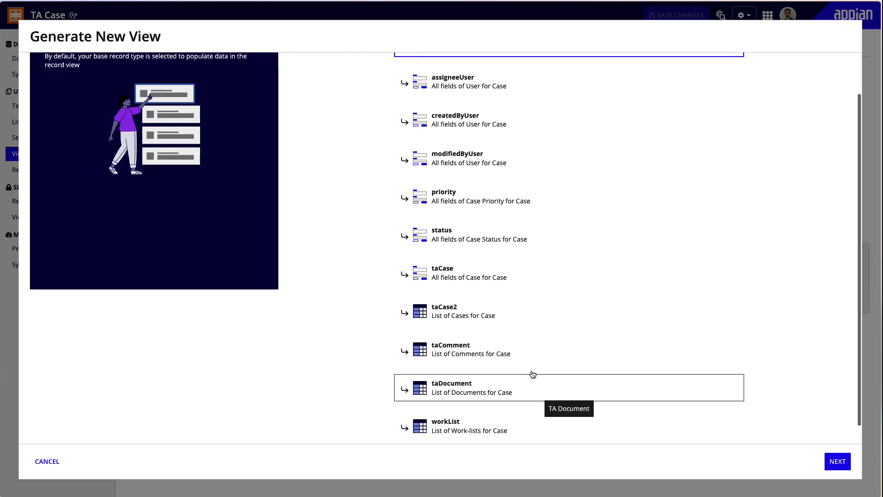
scroll(531, 370, "up", 5)
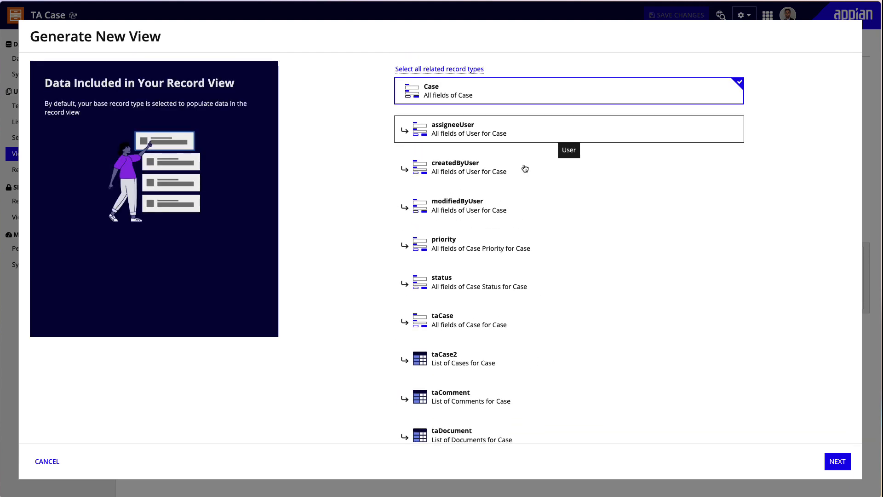
left_click(489, 249)
left_click(477, 285)
scroll(533, 333, "down", 2)
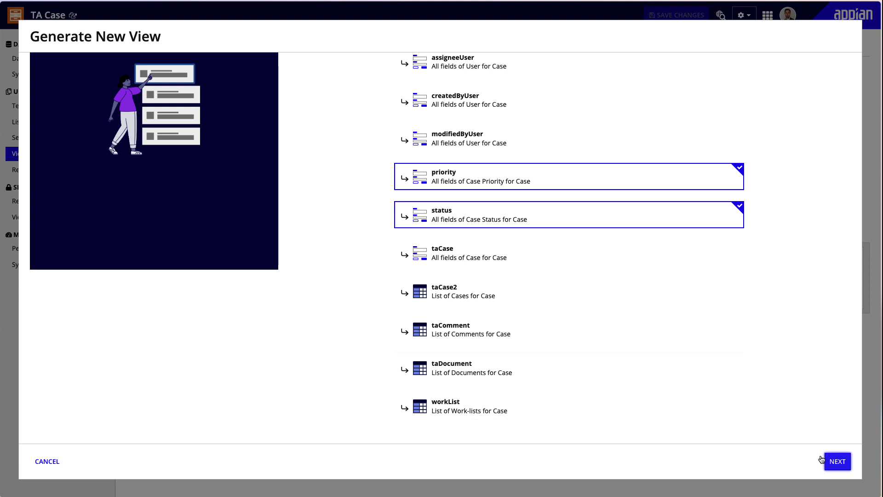
left_click(838, 462)
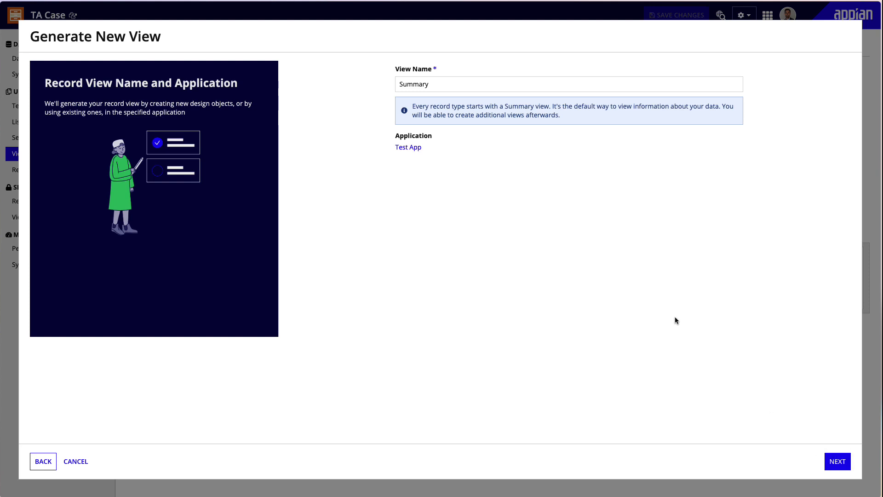
- Generate the record view with the name Summary in Test App and save the TA Case record type
key("Return")
left_click(815, 464)
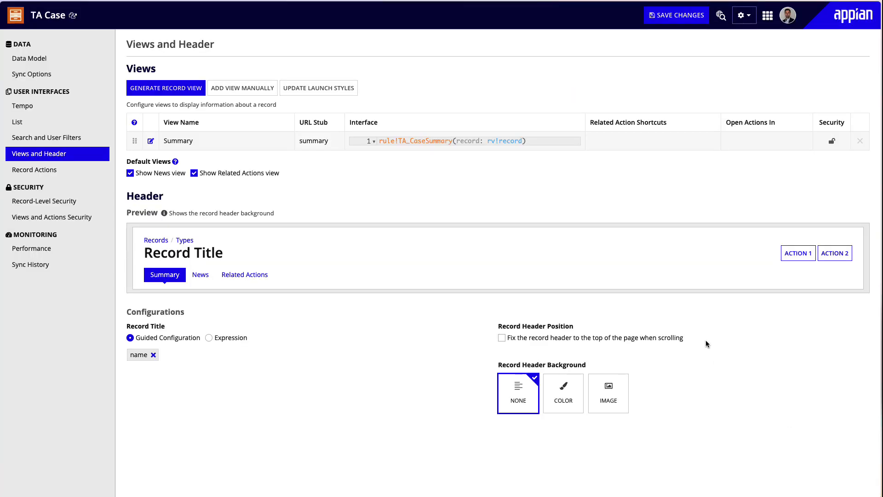
left_click(675, 18)
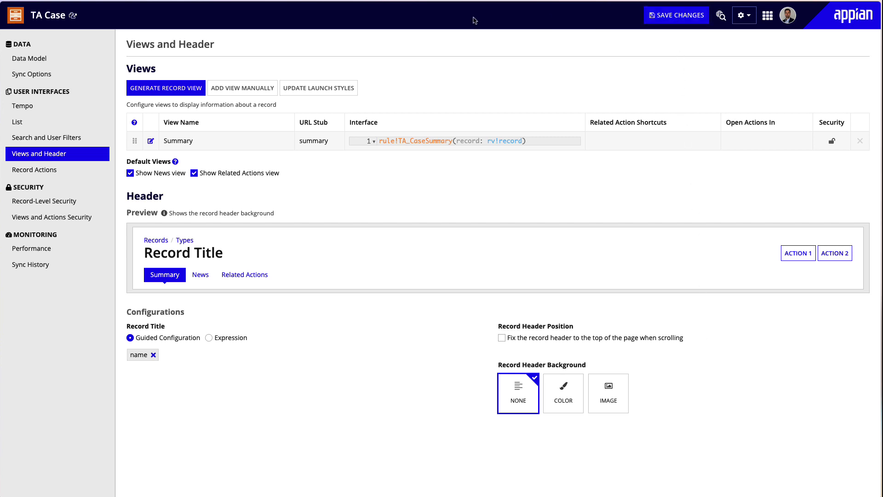
- Review the generated Summary view of My First Case from the Cases record list and return to the record type
left_click(72, 18)
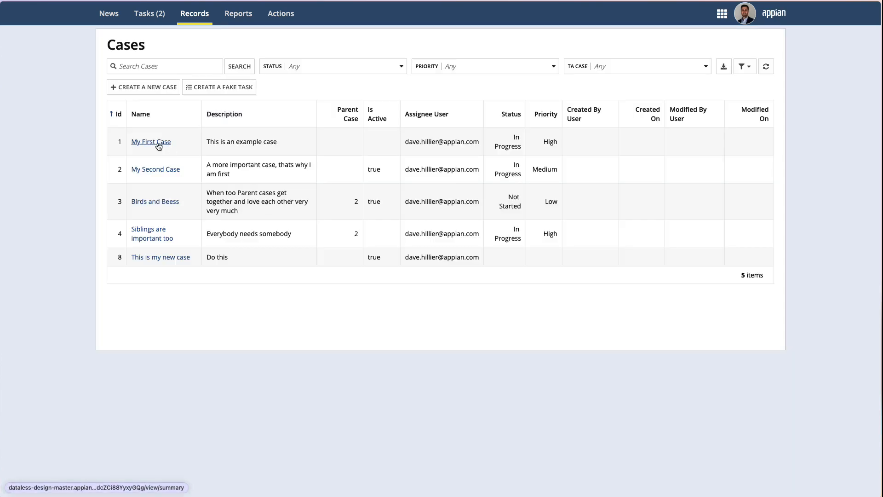
left_click(150, 142)
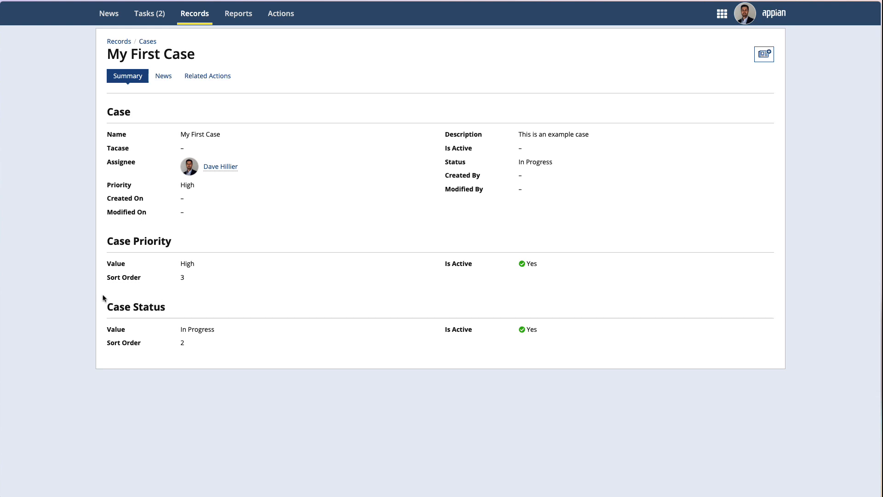
key("ctrl+shift+Tab")
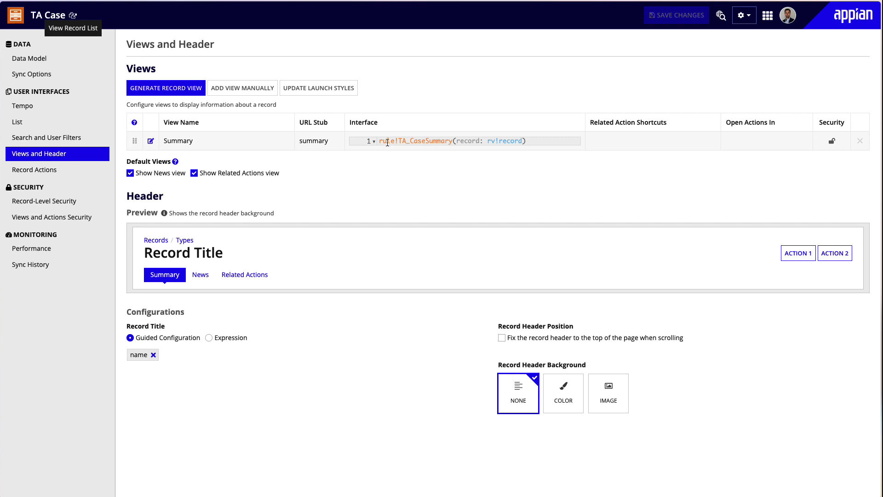
- Copy the Summary view's whole interface expression, rule!TA_CaseSummary(record: rv!record)
left_click(502, 138)
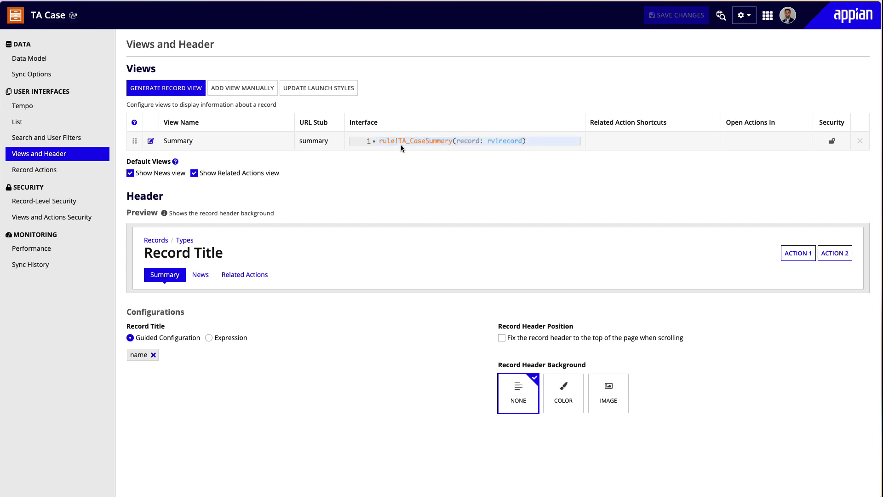
key("ctrl+a")
key("ctrl+c")
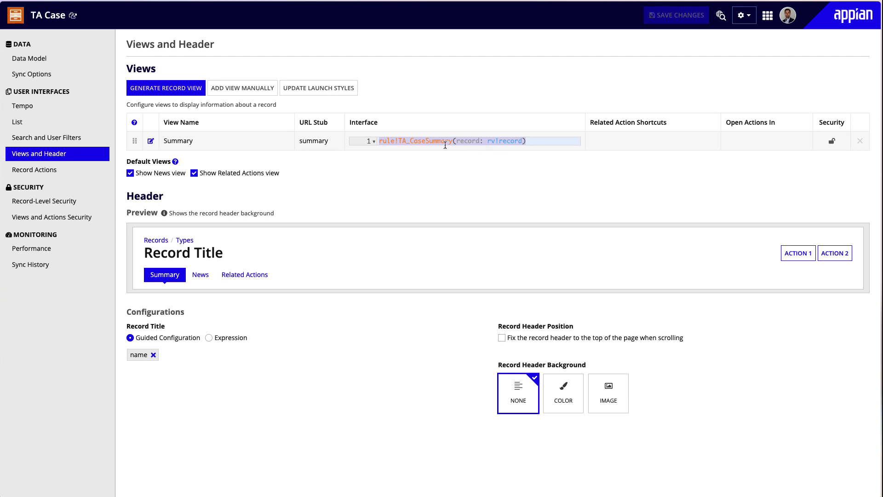
- Open the TA_CaseSummary interface and check the type of its record rule input, leaving it unedited
left_click(426, 143)
left_click(427, 144, "ctrl")
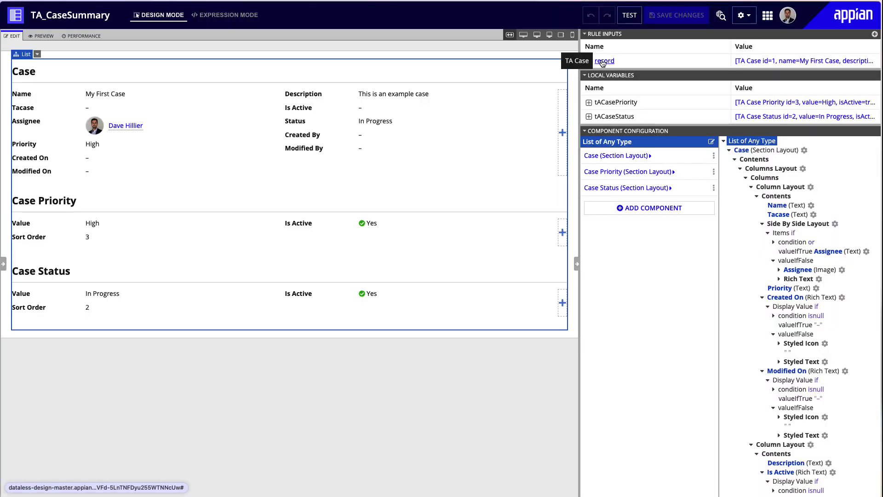
left_click(603, 61)
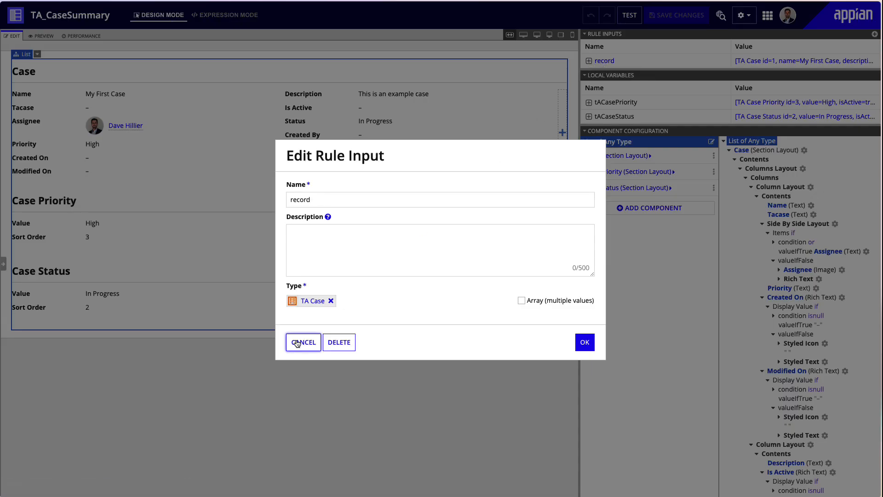
left_click(296, 342)
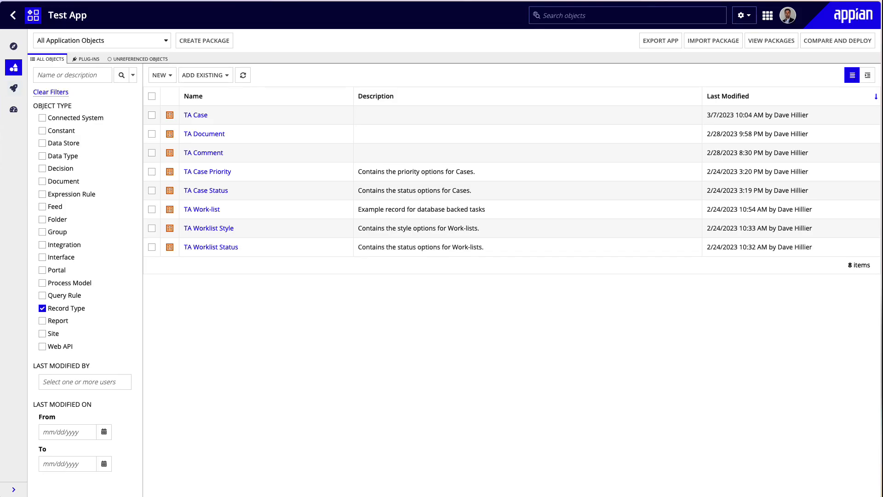
- Clear the object filters and create an interface from scratch named TA_summaryWrap in TA Rules & Constants
left_click(51, 92)
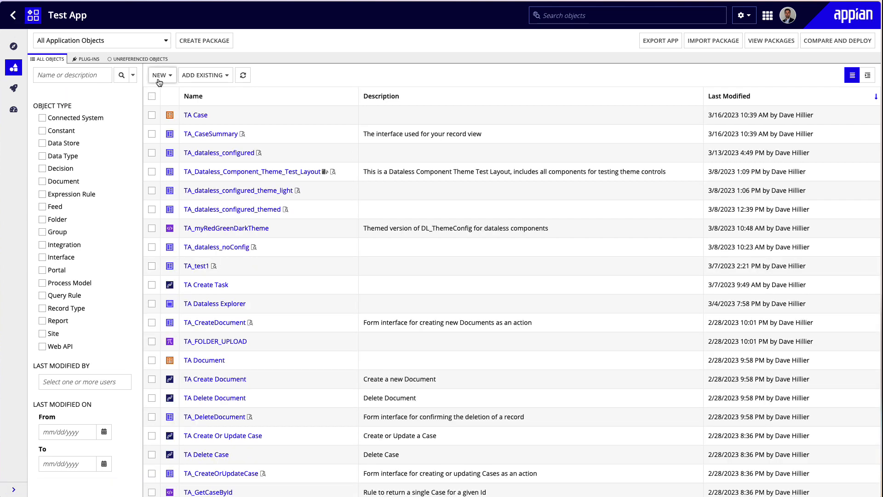
left_click(159, 75)
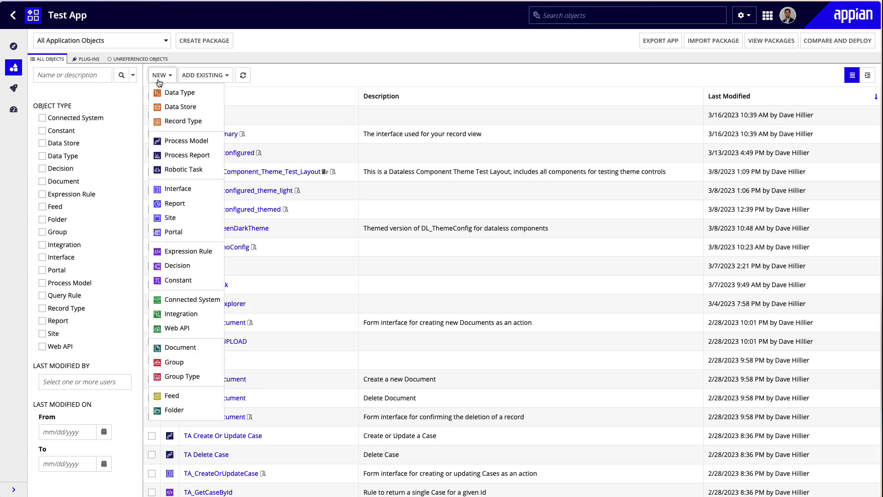
left_click(194, 190)
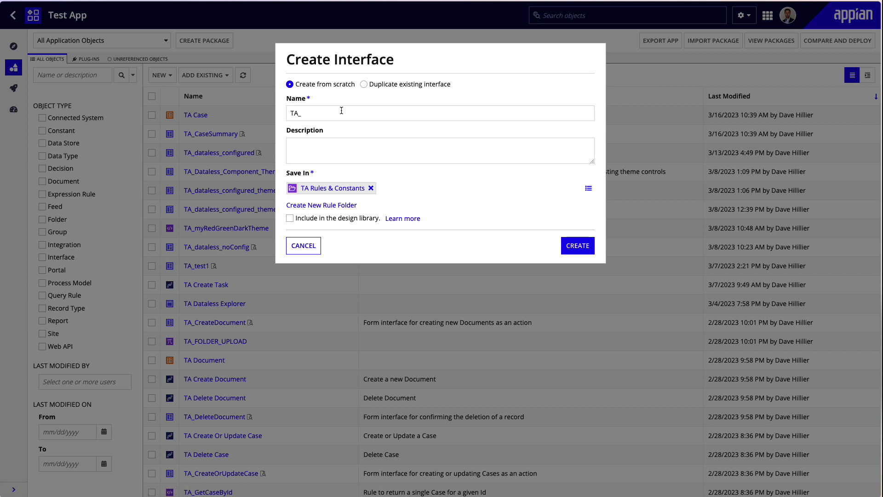
left_click(341, 111)
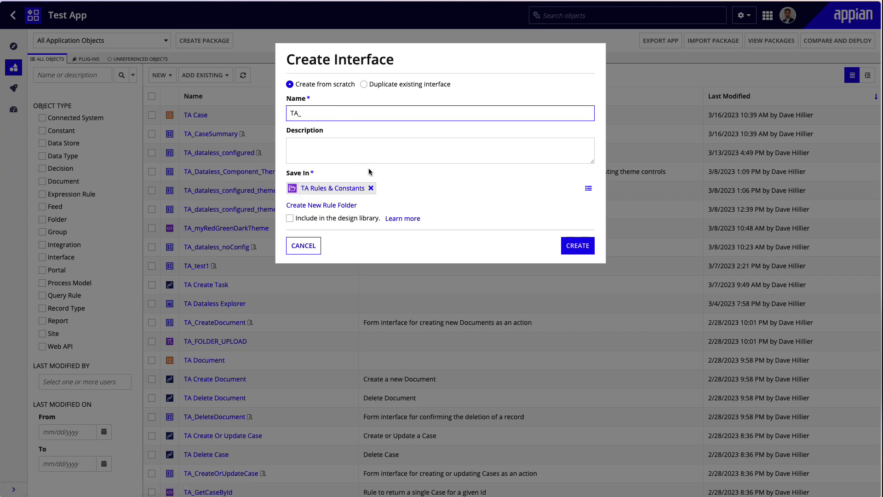
type("summaryWrap")
left_click(610, 263)
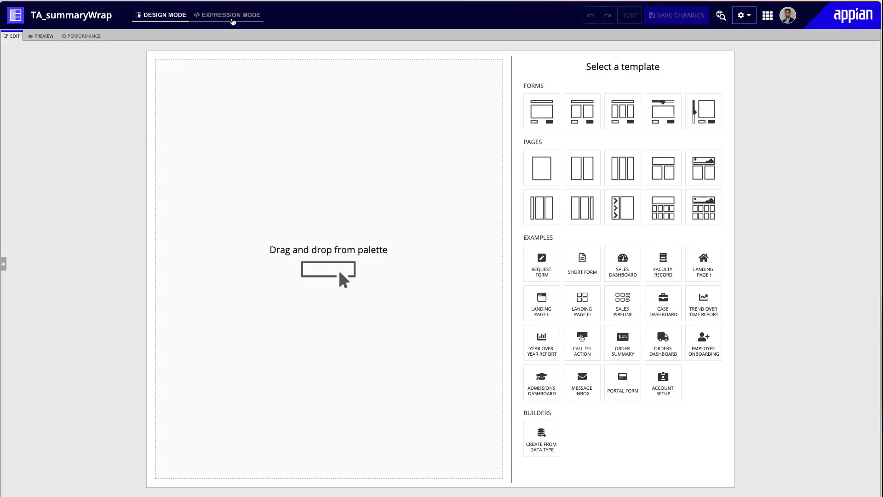
- Show the TA_summaryWrap interface definition in expression mode and paste the copied TA_CaseSummary call into it
left_click(233, 20)
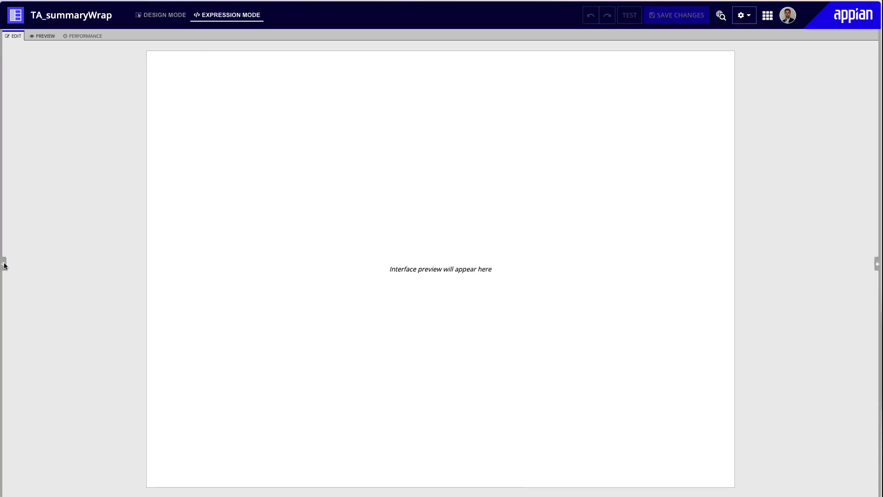
left_click(4, 264)
key("ctrl+v")
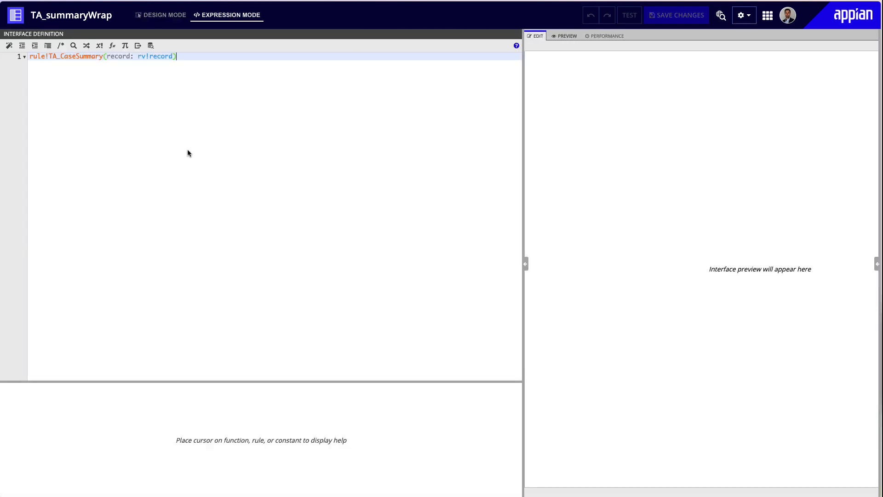
- Insert an empty line above the TA_CaseSummary call and select its rv!record argument for replacement
left_click(30, 57)
key("Return")
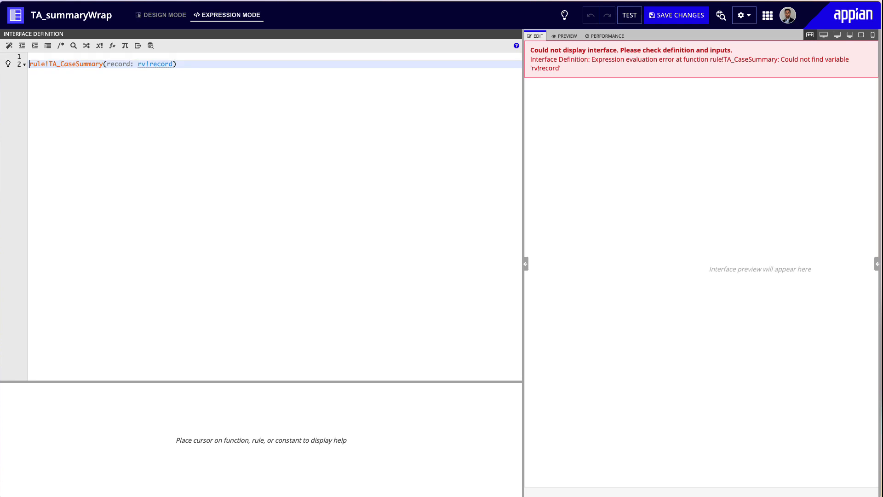
left_click_drag(138, 64, 175, 74)
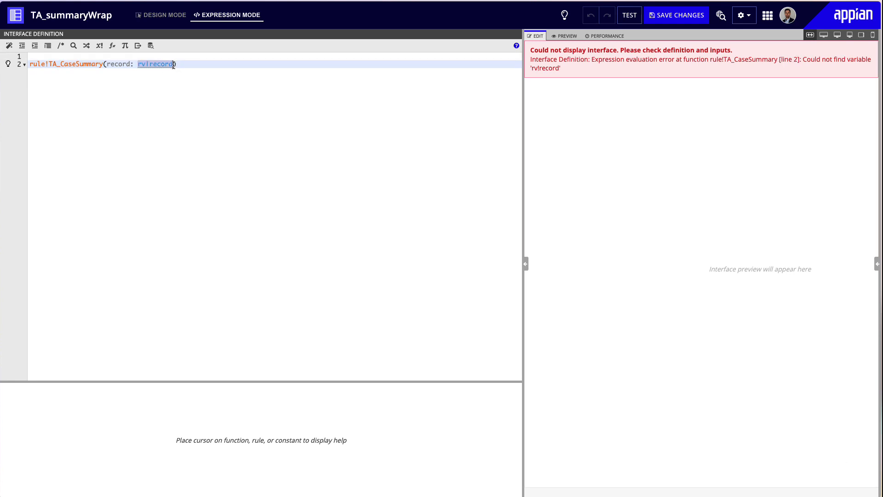
- Replace the rv!record value of the record parameter with an empty a!queryRecordType() function call
type("rec")
key("BackSpace")
key("BackSpace")
key("BackSpace")
type("q")
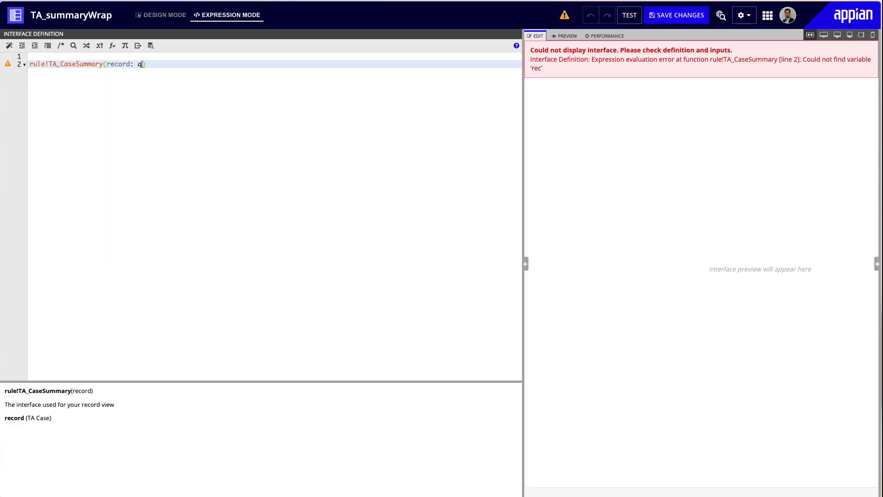
type("ueryReco")
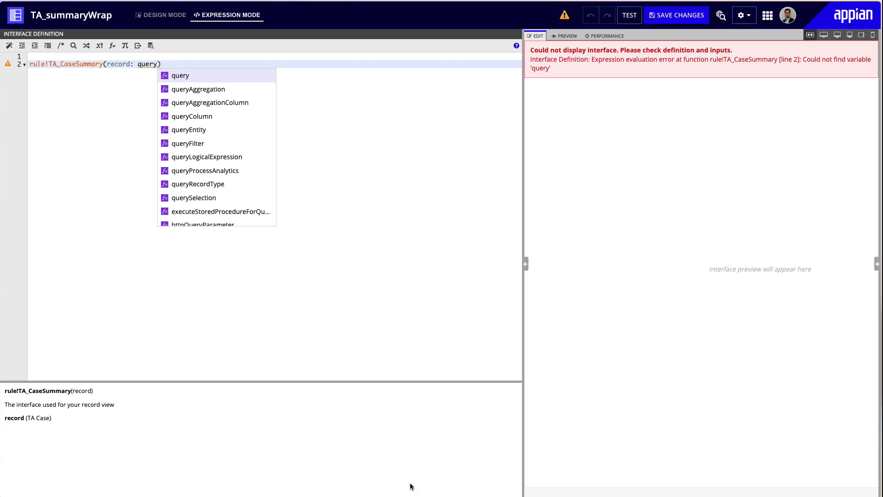
type("r")
left_click(207, 75)
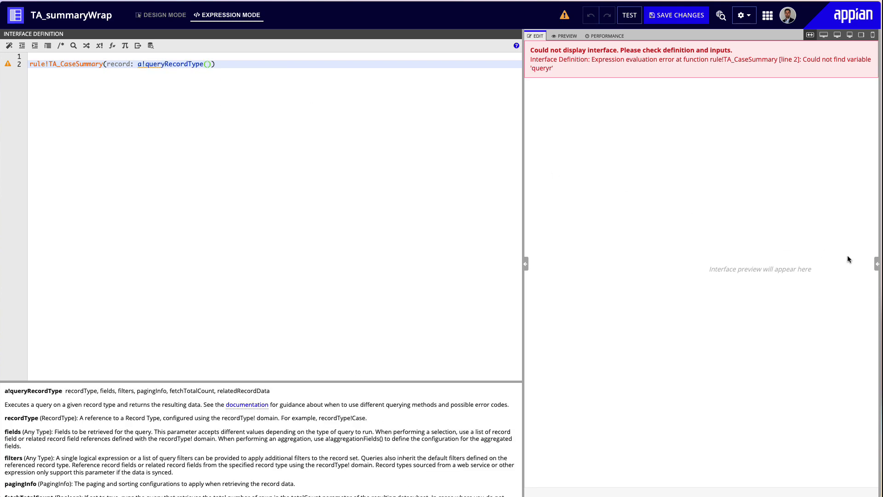
- Create a new rule input named id of type Number (Integer)
left_click(876, 264)
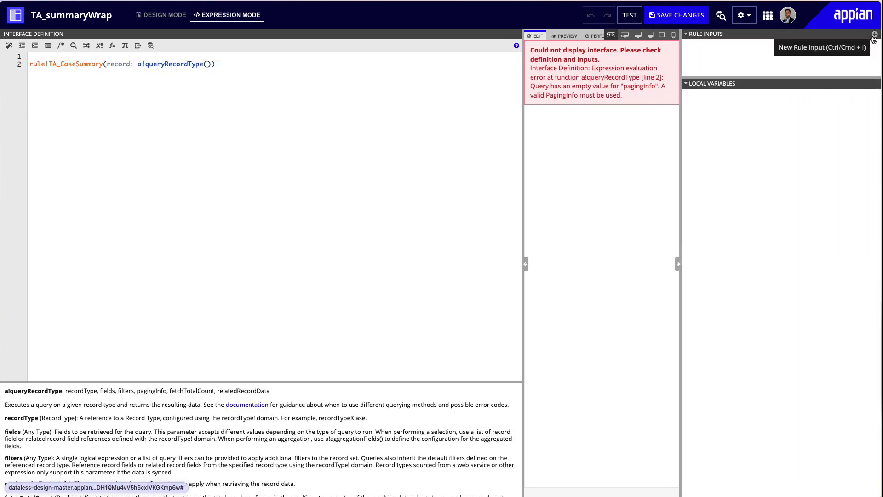
left_click(874, 36)
type("id")
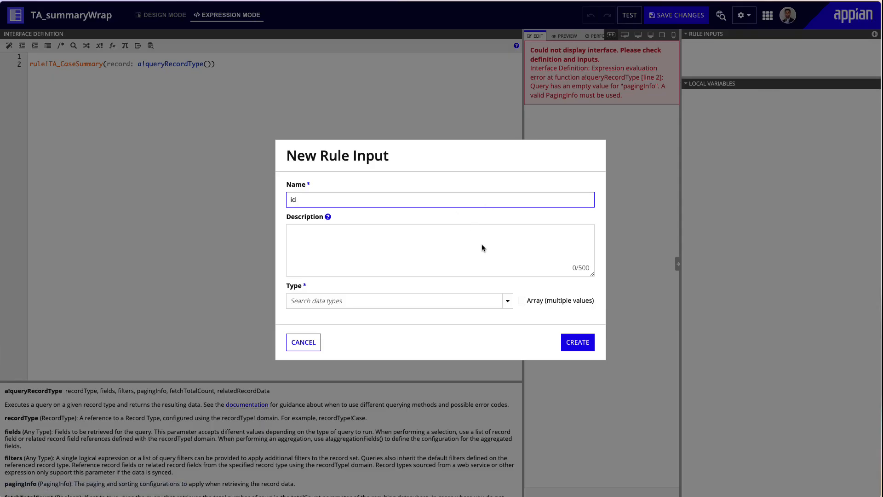
left_click(506, 301)
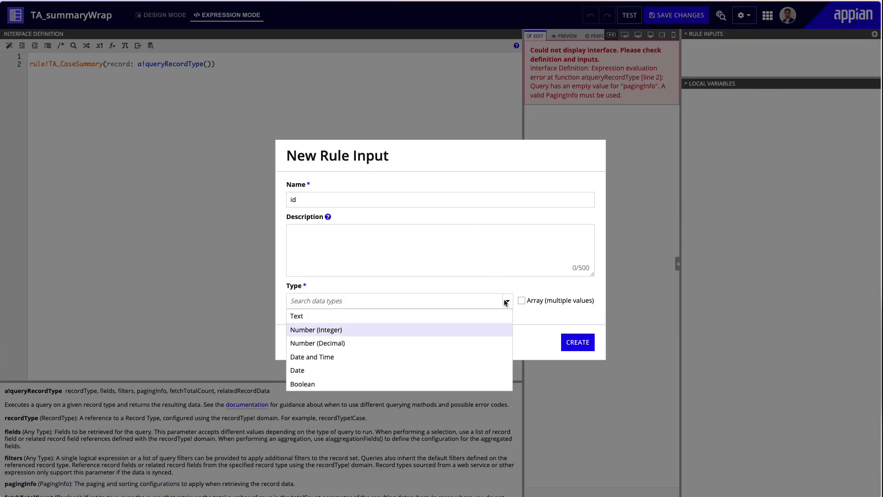
left_click(383, 330)
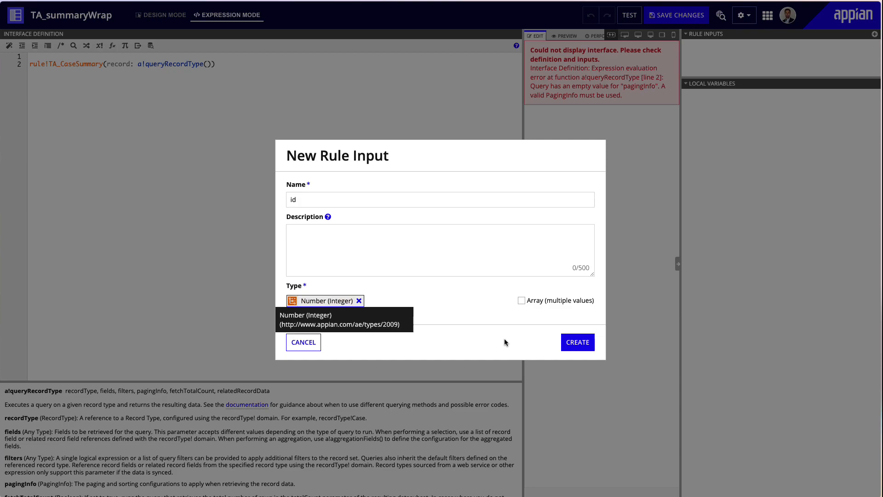
left_click(578, 342)
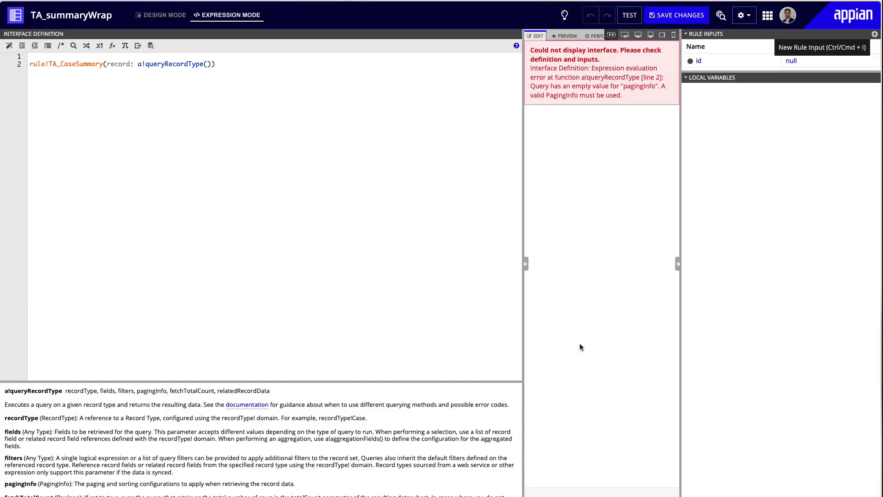
- Start a Query Editor query on the TA Case record type inside a!queryRecordType() and include the related priority and status records
left_click(209, 64)
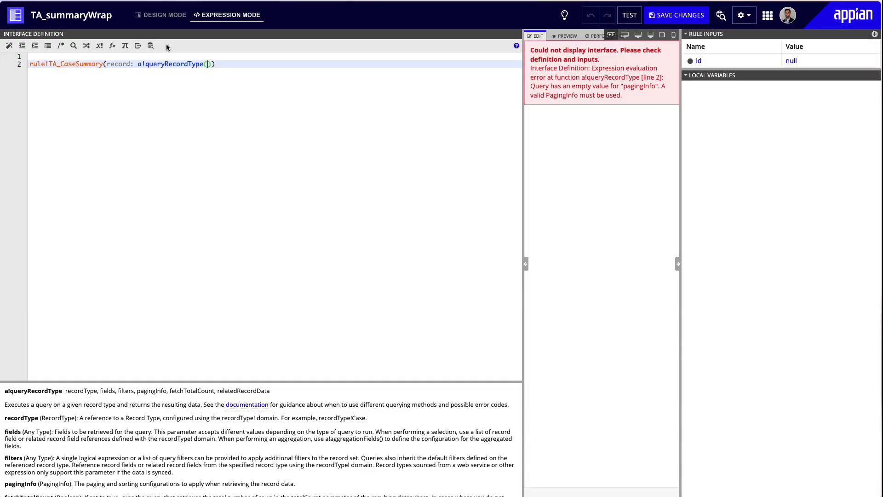
left_click(151, 46)
type("case")
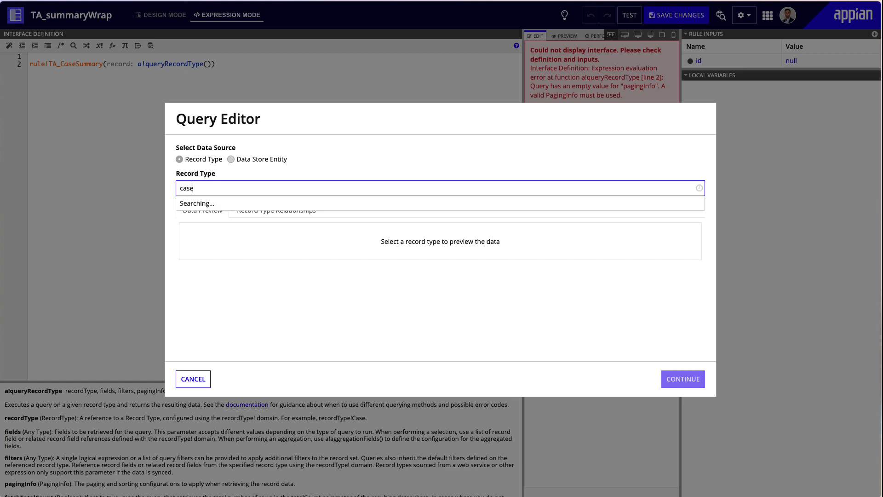
left_click(266, 213)
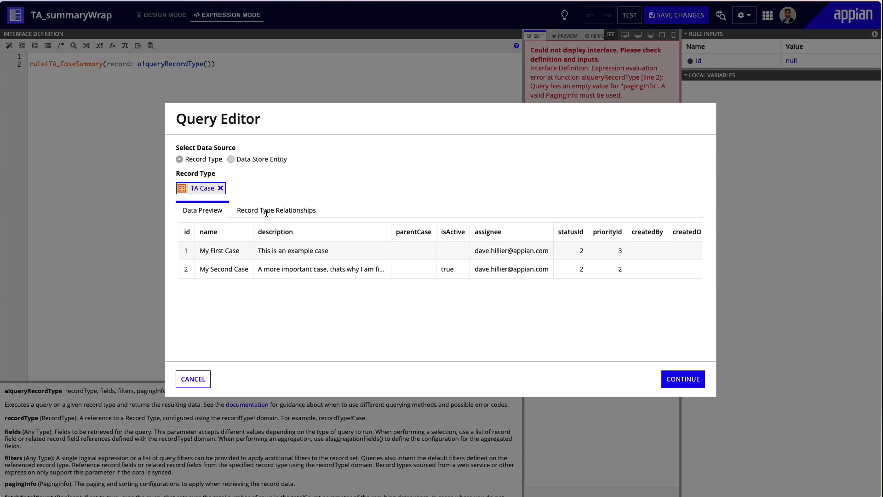
left_click(296, 213)
left_click(207, 210)
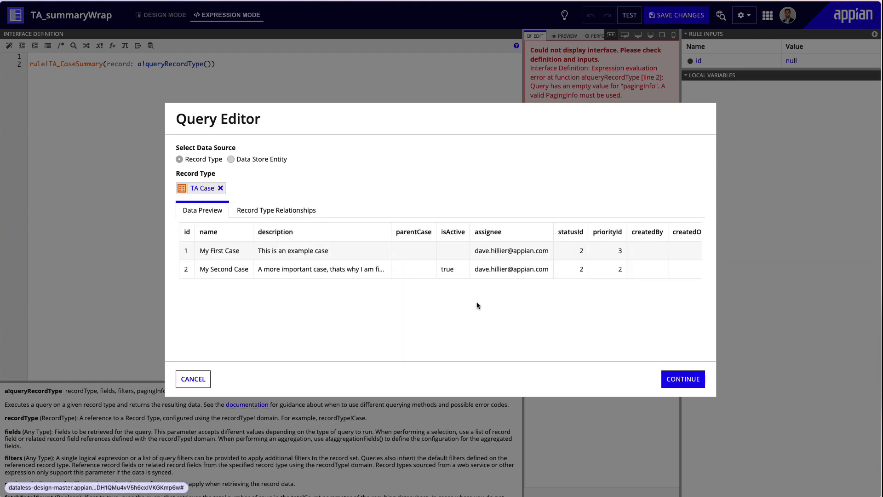
left_click(684, 378)
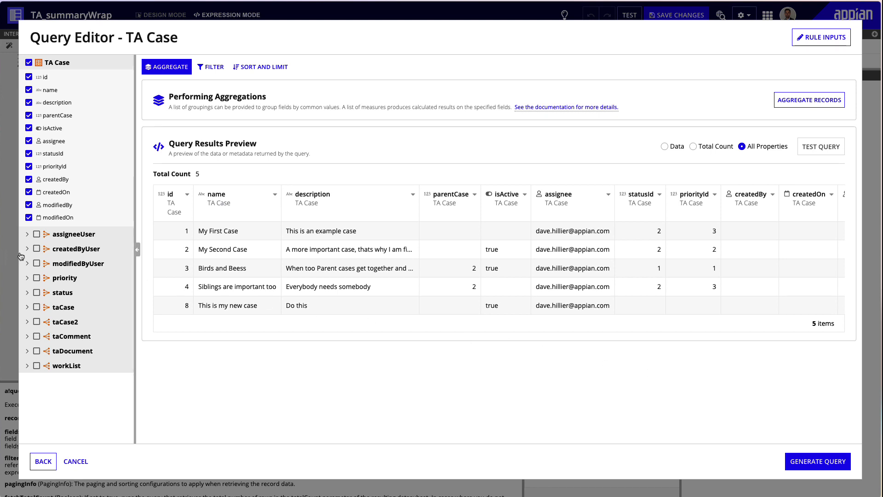
left_click(37, 279)
left_click(37, 293)
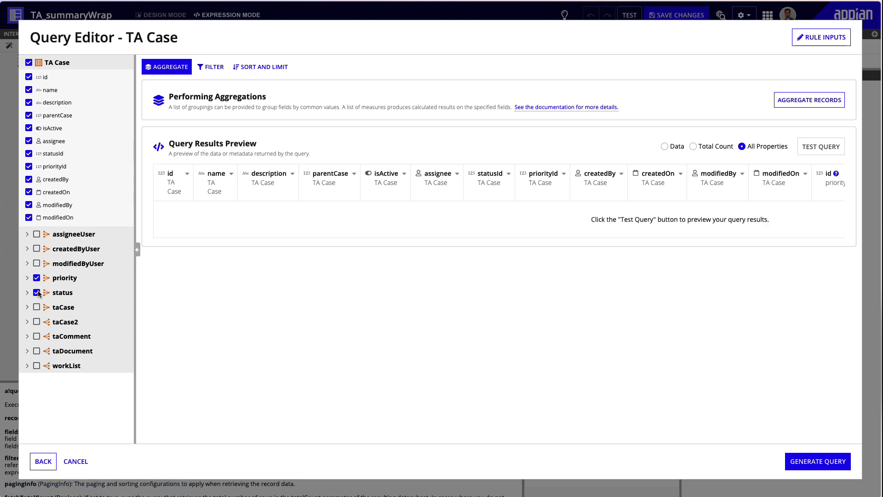
- Add a query filter requiring the id field to equal the rule input ri!id
left_click(212, 67)
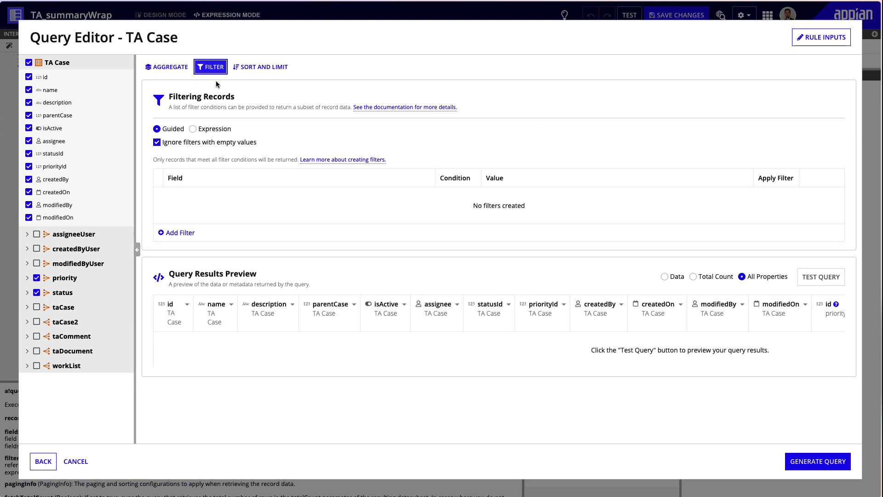
left_click(186, 231)
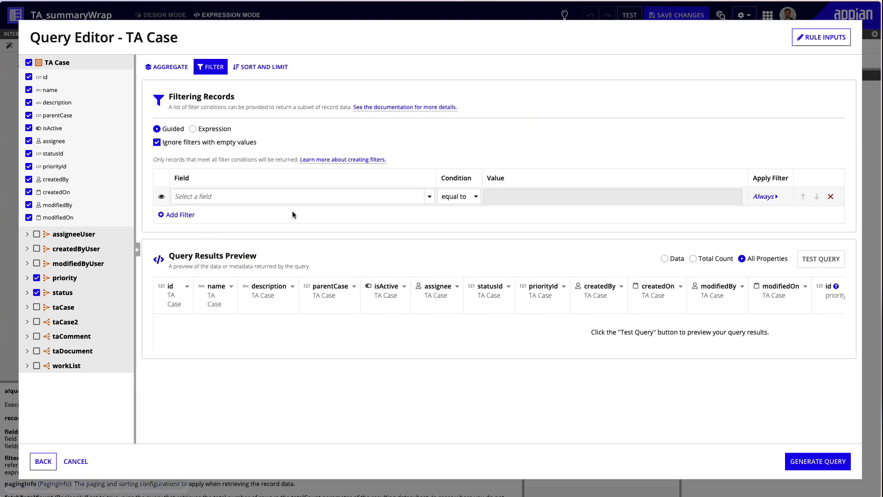
left_click(421, 197)
left_click(338, 213)
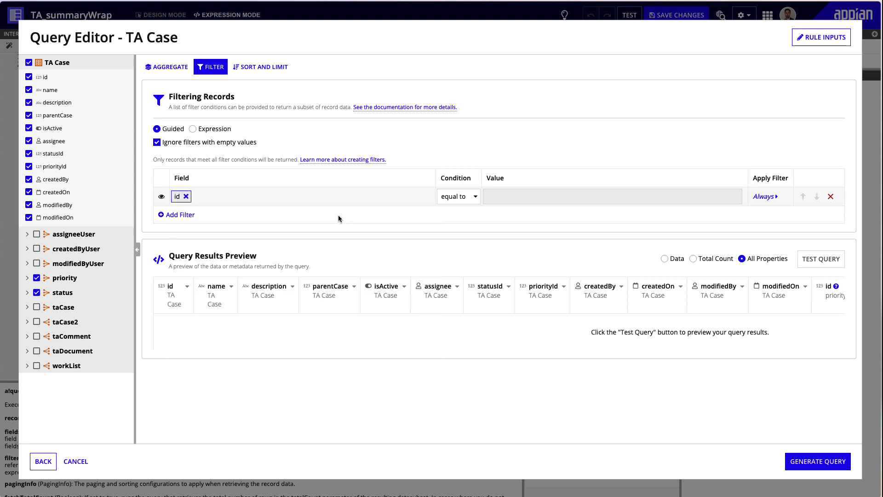
left_click(735, 197)
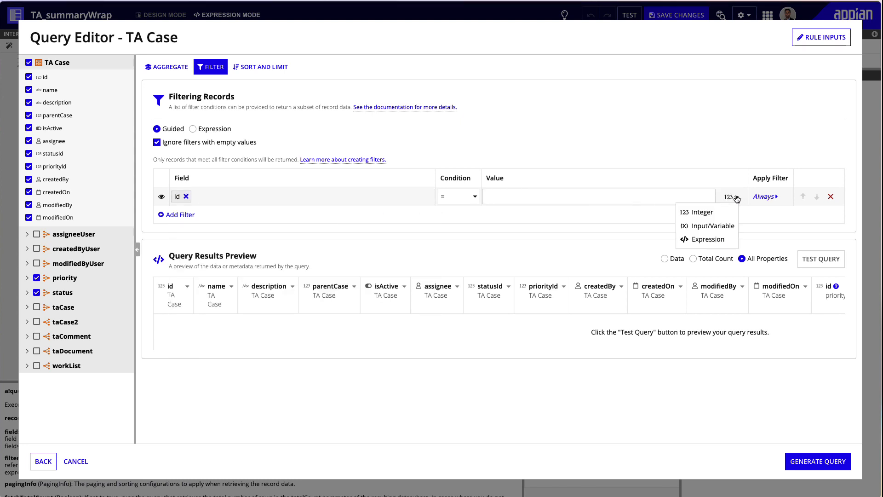
left_click(719, 227)
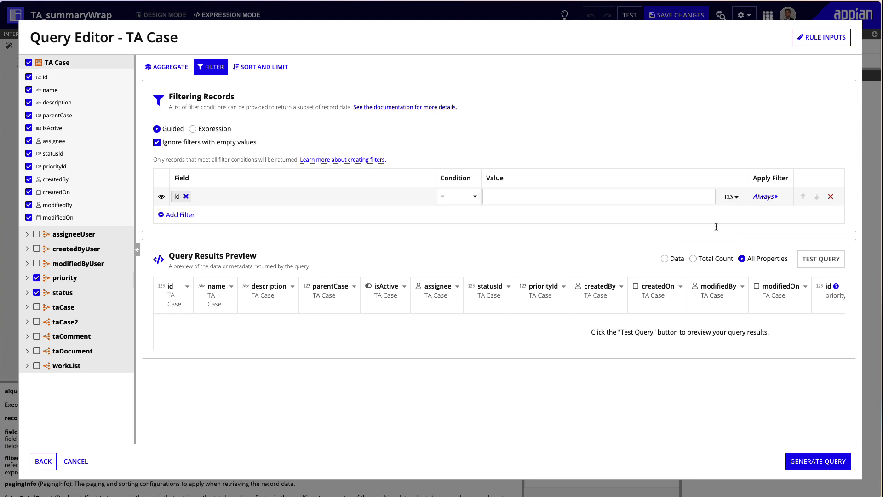
left_click(663, 200)
left_click(619, 225)
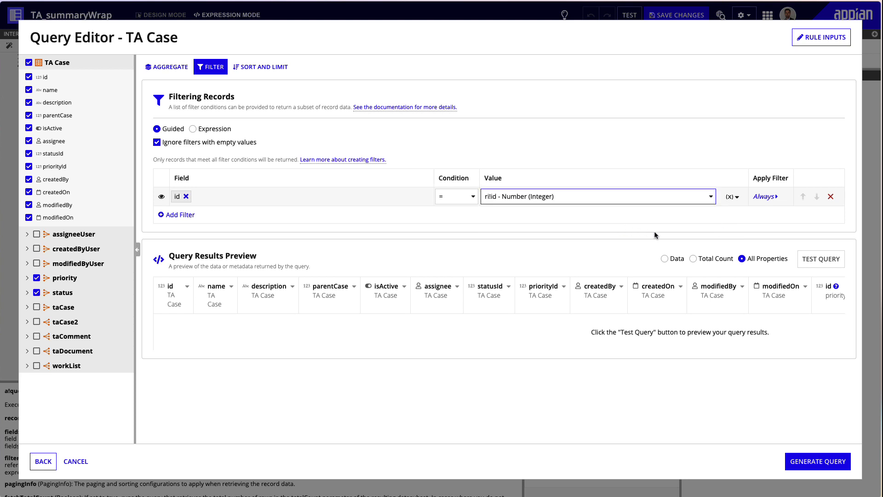
- Set the id rule input's test value to 1 and test the filtered query
left_click(810, 263)
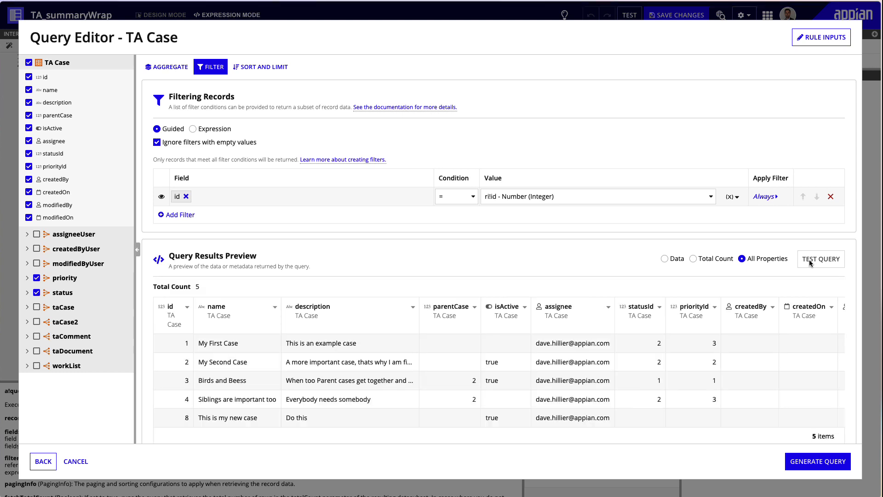
left_click(814, 40)
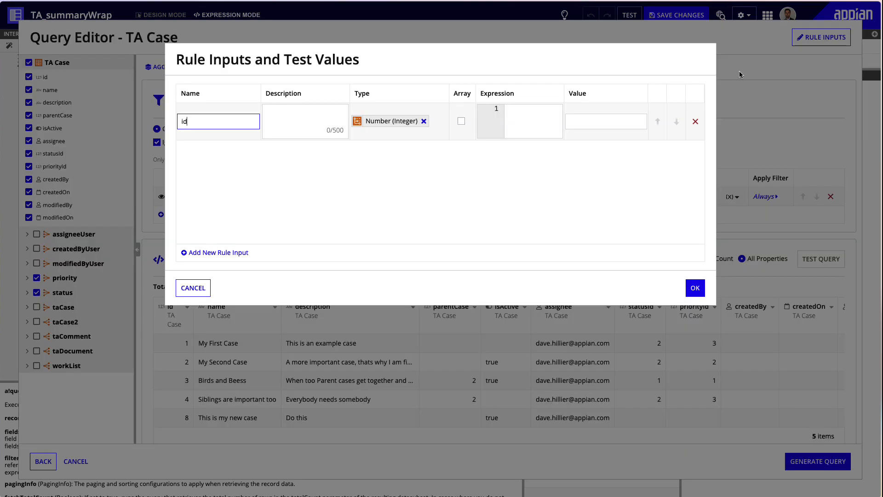
left_click(587, 125)
left_click(693, 290)
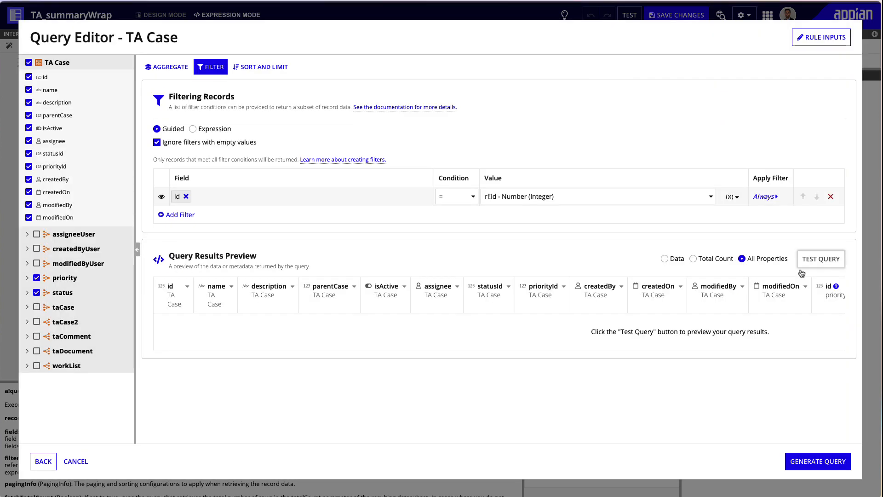
left_click(829, 266)
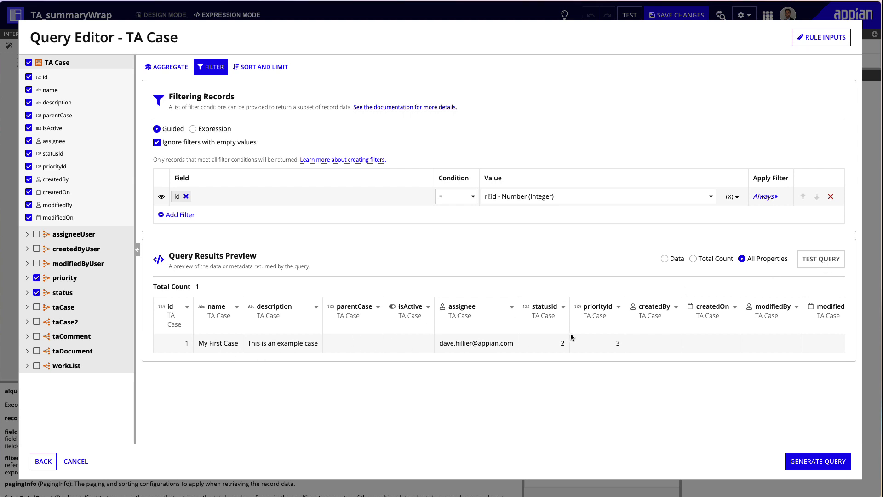
- Set the query to return only Data and generate it into the interface expression
left_click(676, 261)
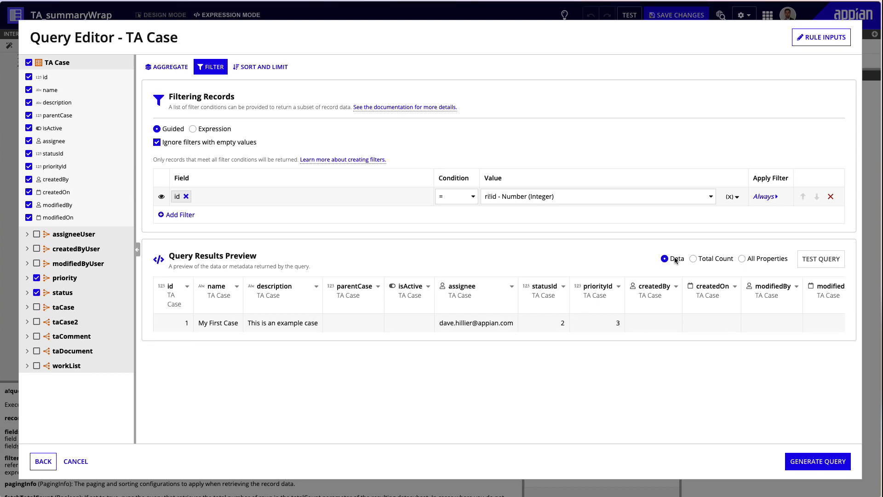
left_click(817, 461)
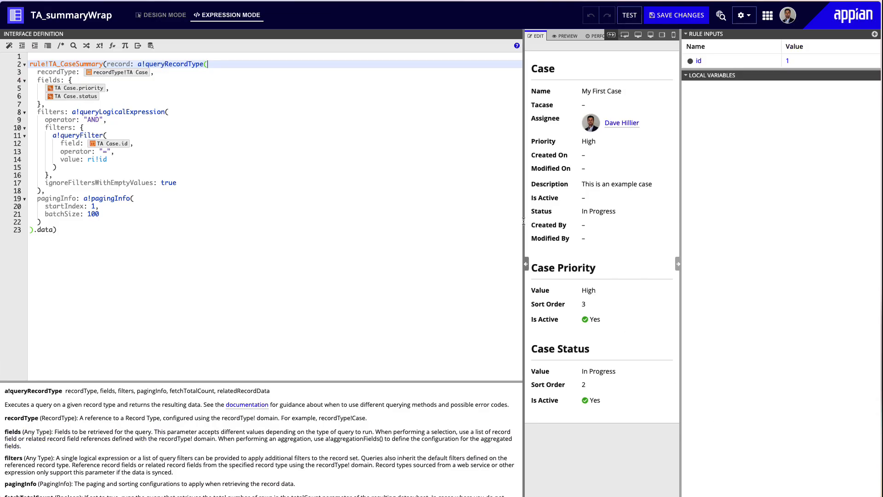
- Widen the interface preview, then save the TA_summaryWrap interface and copy its name
left_click_drag(523, 220, 385, 220)
left_click(672, 17)
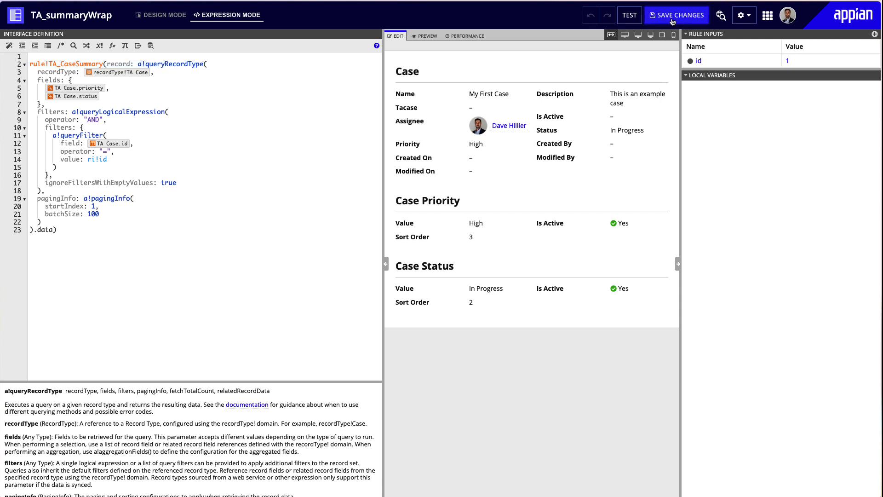
double_click(64, 17)
key("super+c")
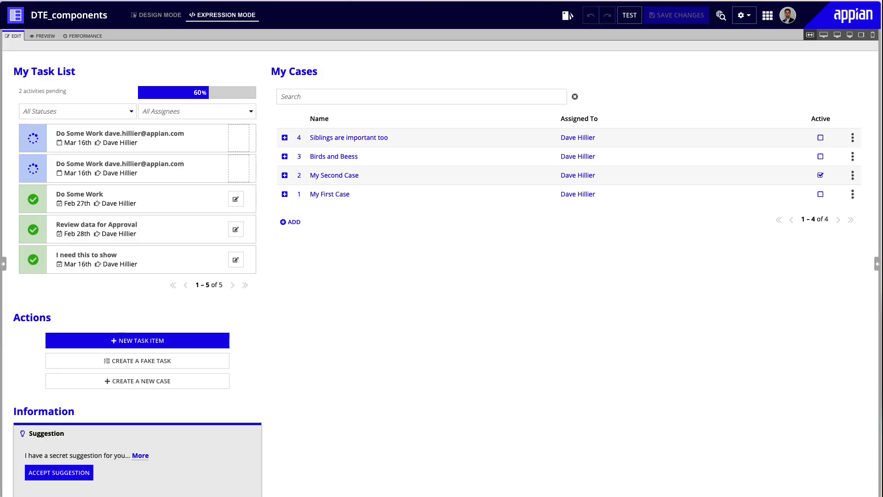
- In the DTE_components interface expression, set the My Cases grid's drilldowncontents parameter to rule!TA_summaryWrap
left_click(3, 266)
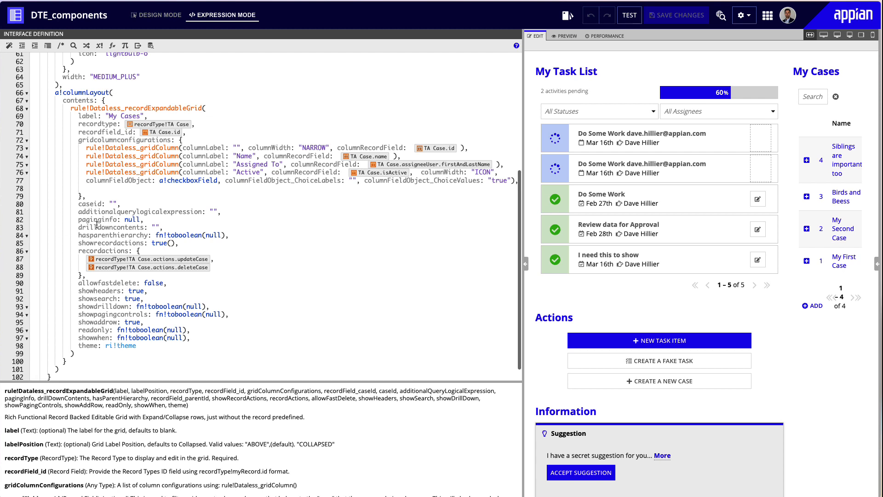
double_click(136, 227)
left_click(159, 226)
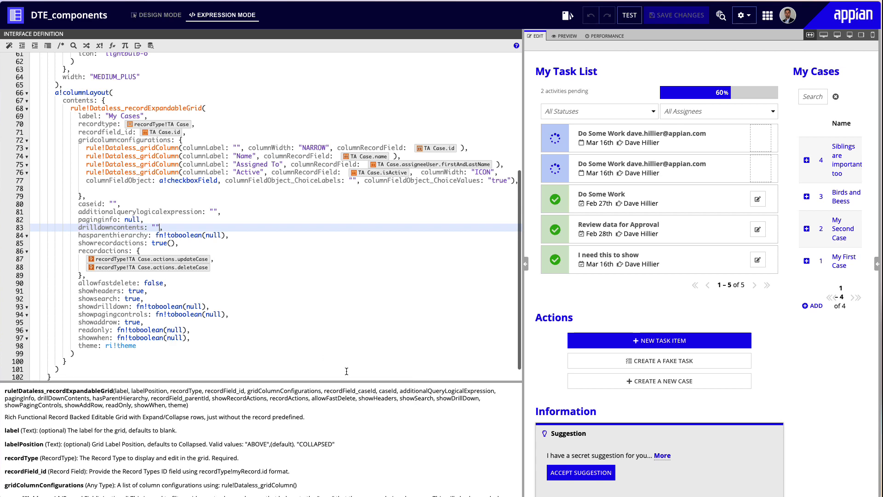
key("BackSpace")
key("BackSpace")
key("super+v")
key("super+z")
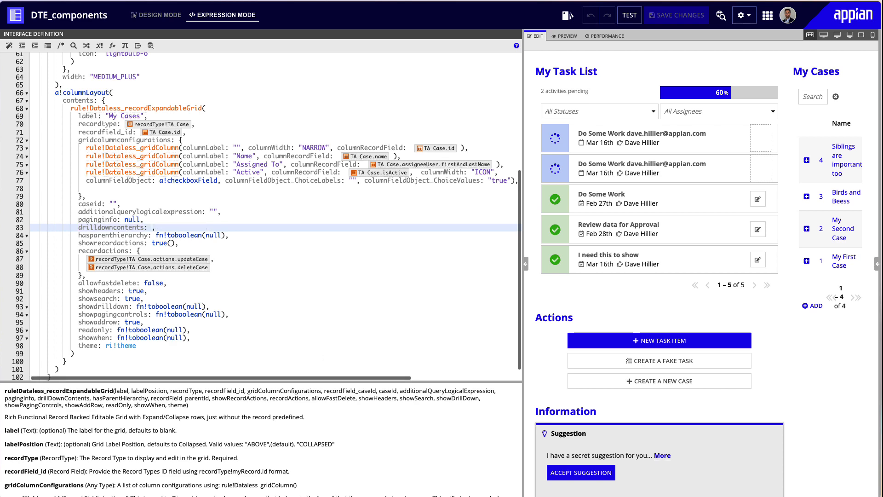
type("rule")
type("!")
key("super+v")
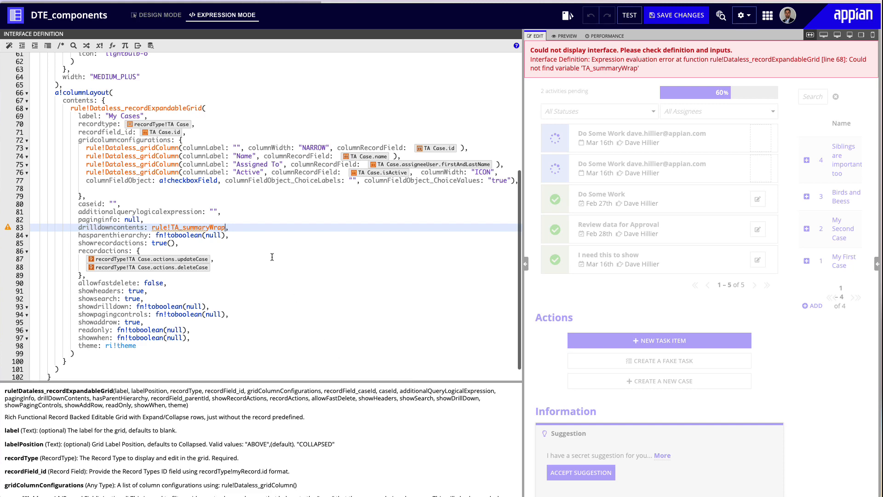
left_click(264, 244)
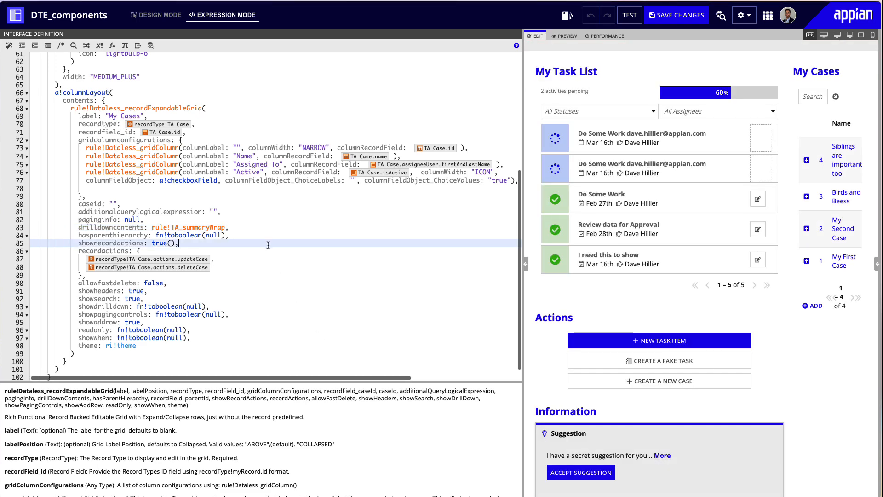
- Hide the expression editor and expand the Birds and Beess row in the My Cases grid to check its drilldown contents
left_click(525, 264)
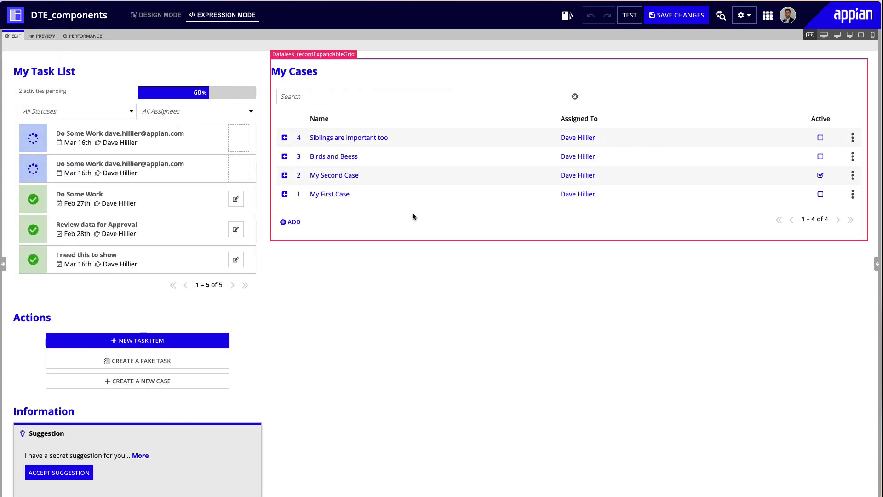
left_click(284, 157)
scroll(283, 159, "down", 1)
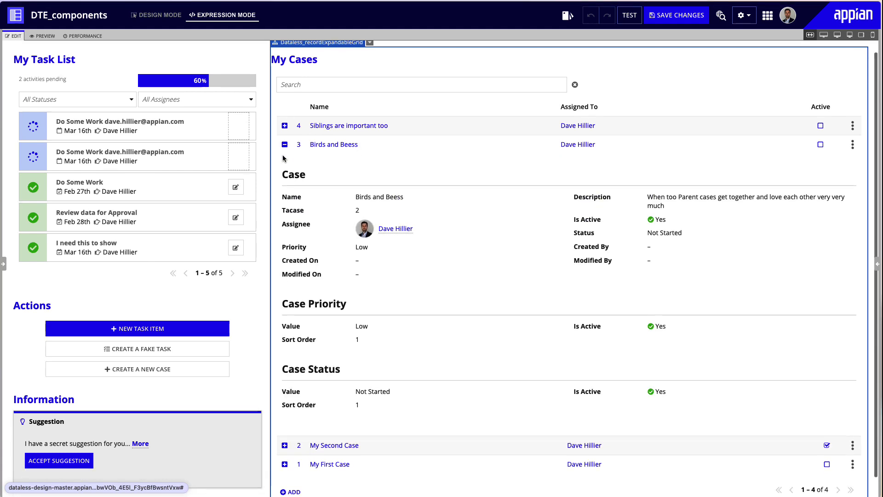
- Save DTE_components, then check the drilldown contents of the This is my new case and Birds and Beess rows on the Themes site
scroll(283, 159, "down", 1)
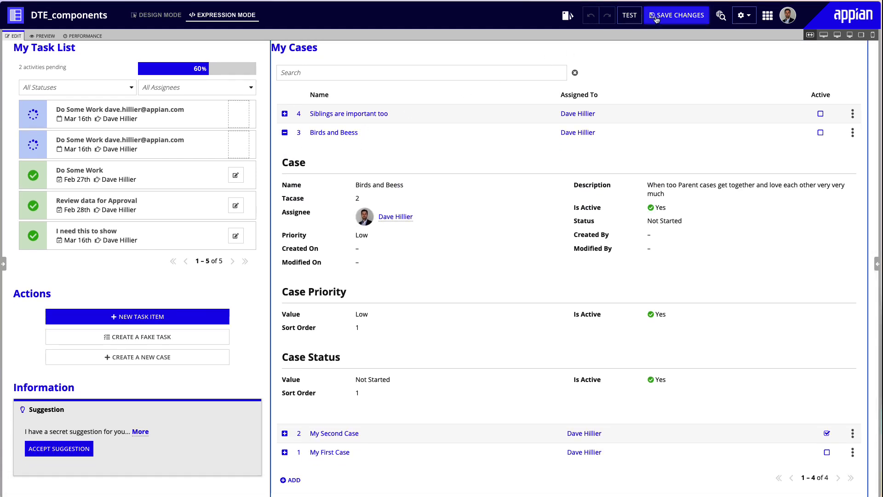
left_click(667, 17)
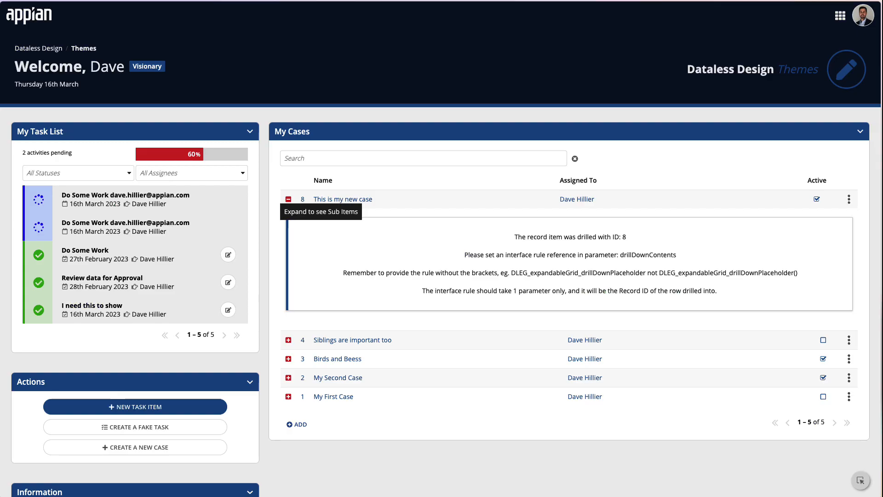
left_click(289, 200)
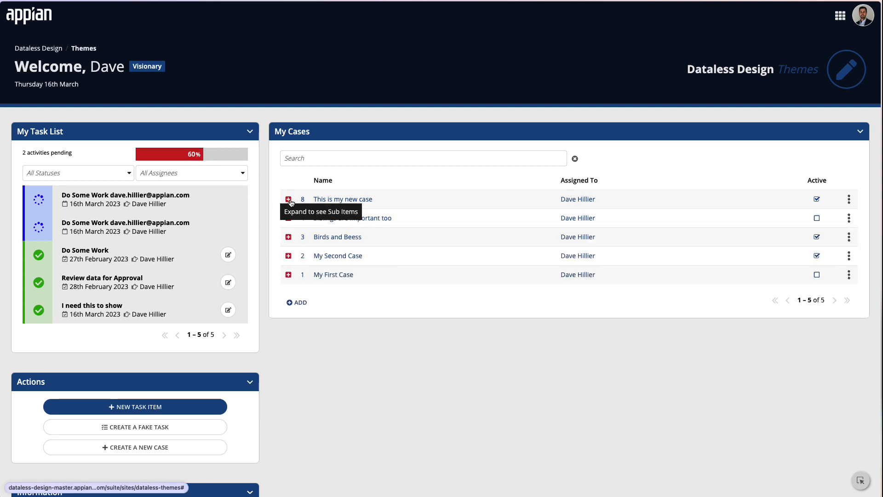
left_click(289, 200)
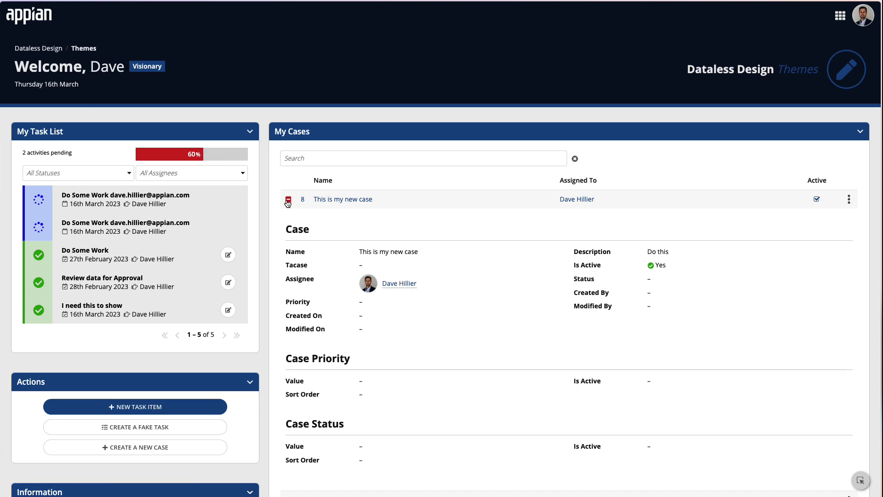
left_click(289, 199)
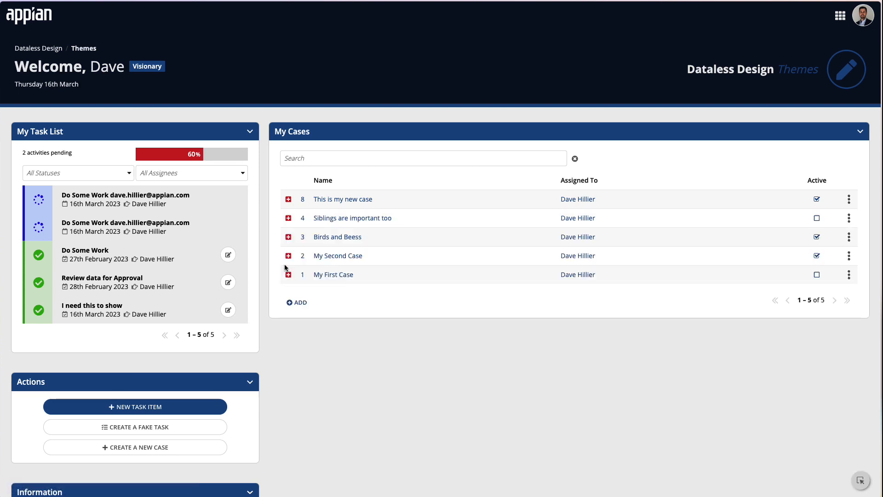
left_click(289, 237)
scroll(289, 242, "down", 3)
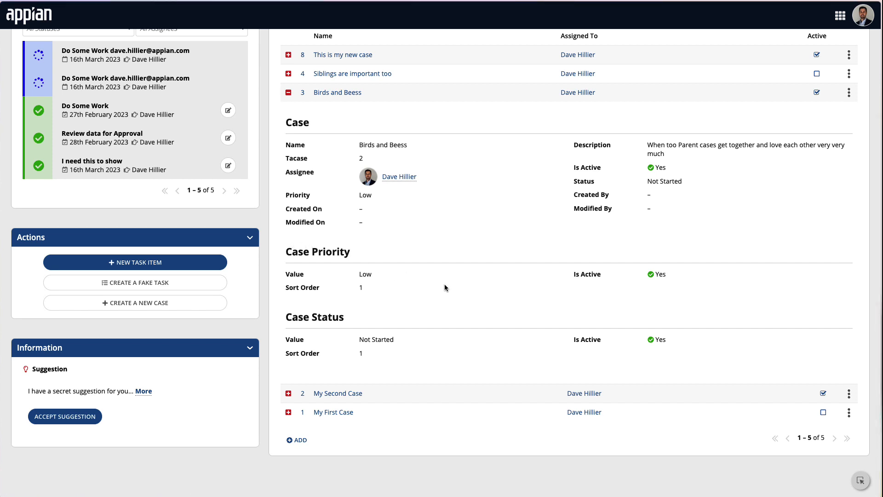
scroll(444, 287, "up", 1)
scroll(444, 287, "up", 1)
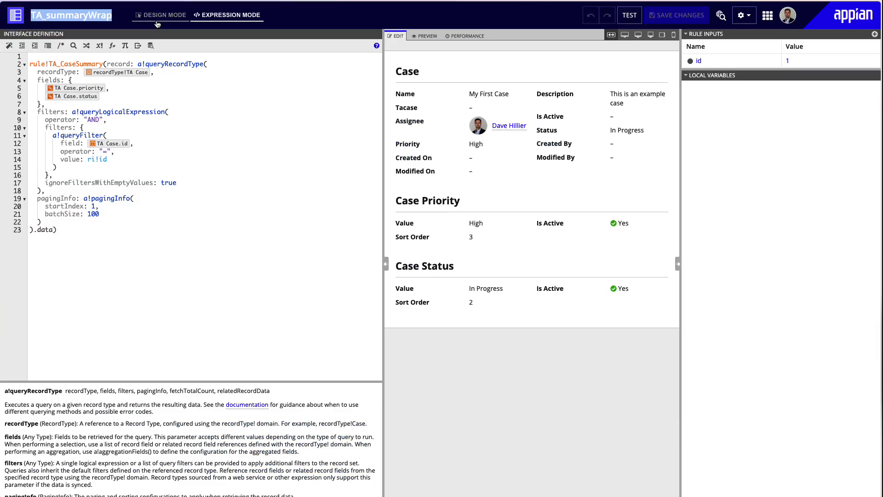
- In the TA_summaryWrap interface, wrap the entire rule!TA_CaseSummary expression in curly braces to make it a list
left_click(159, 16)
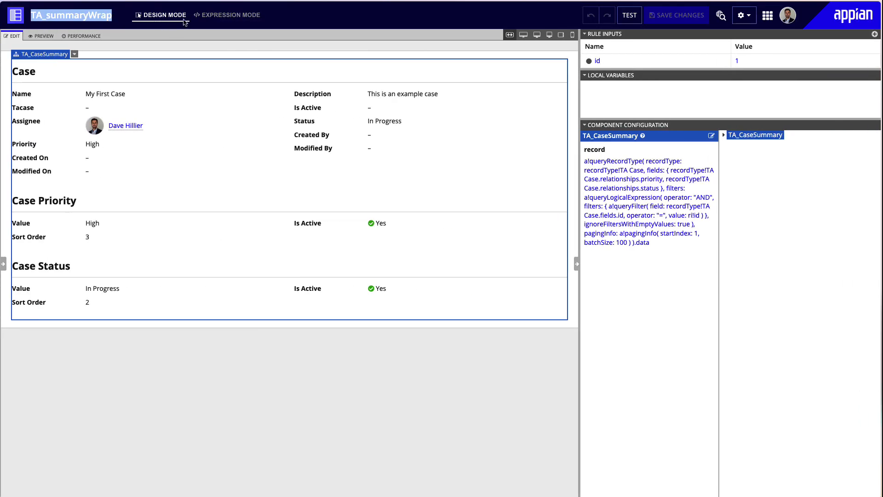
left_click(229, 16)
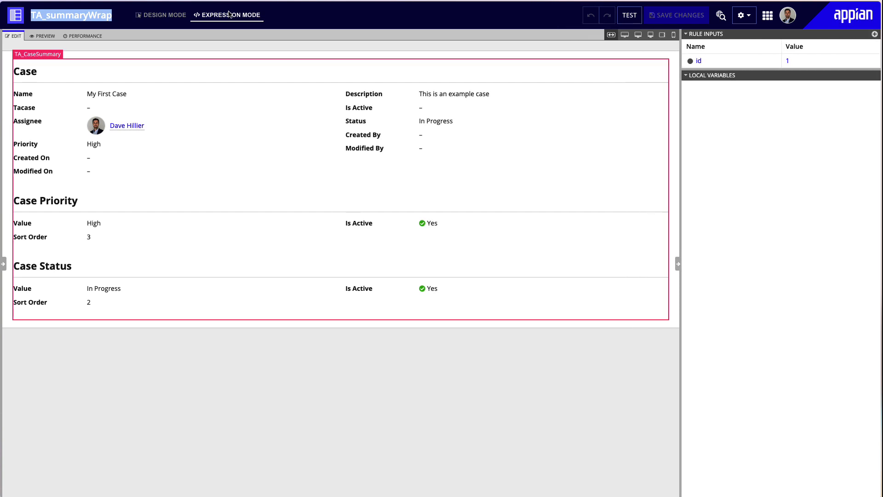
left_click(3, 266)
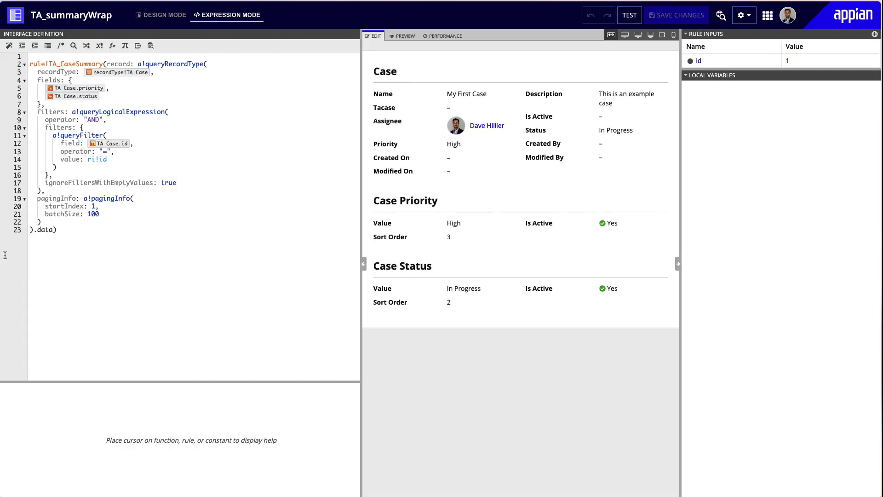
left_click(47, 56)
left_click_drag(101, 264, 14, 59)
key("ctrl+c")
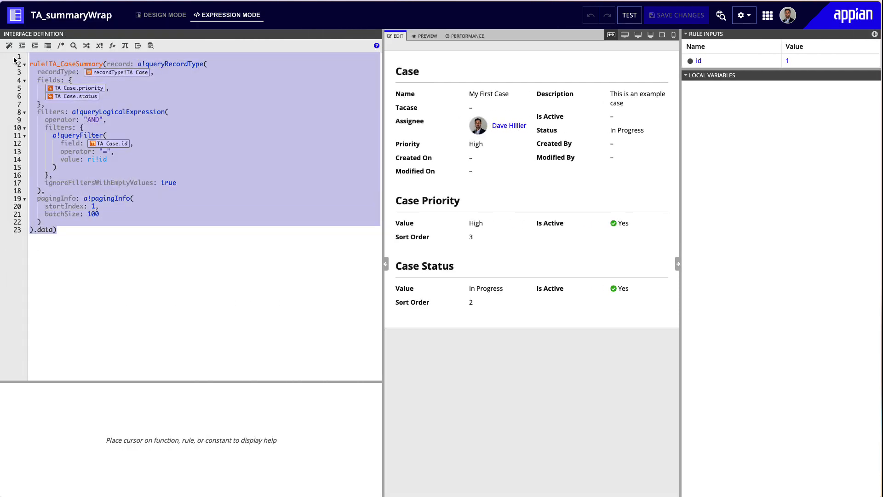
key("BackSpace")
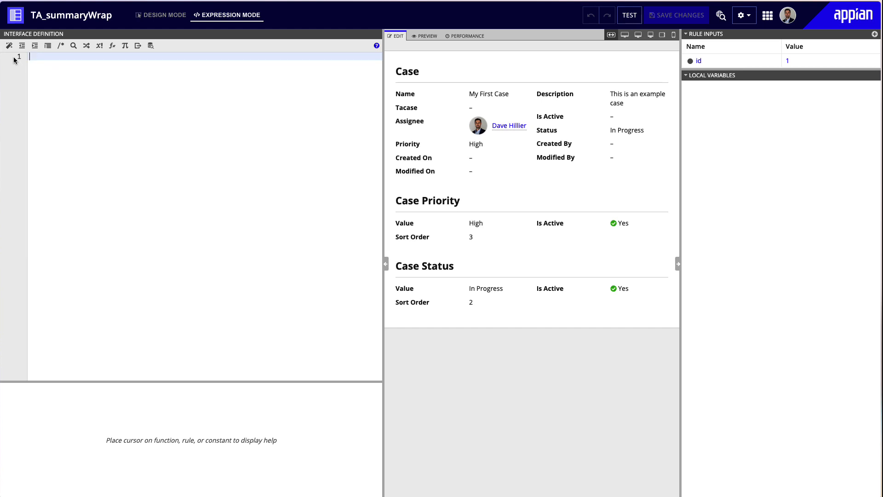
type("{v")
key("BackSpace")
key("ctrl+v")
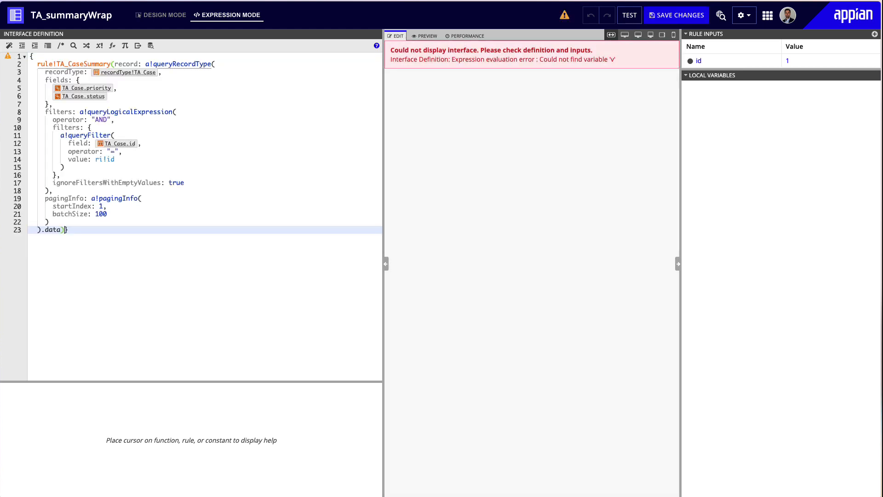
- In design mode, add a Card layout above the case summary and move TA_CaseSummary into it
left_click(163, 16)
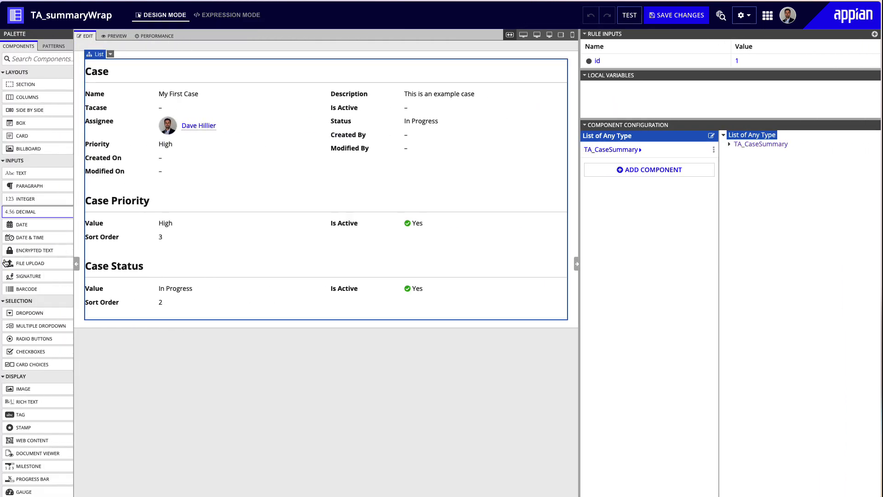
left_click_drag(22, 135, 291, 74)
left_click_drag(170, 96, 202, 82)
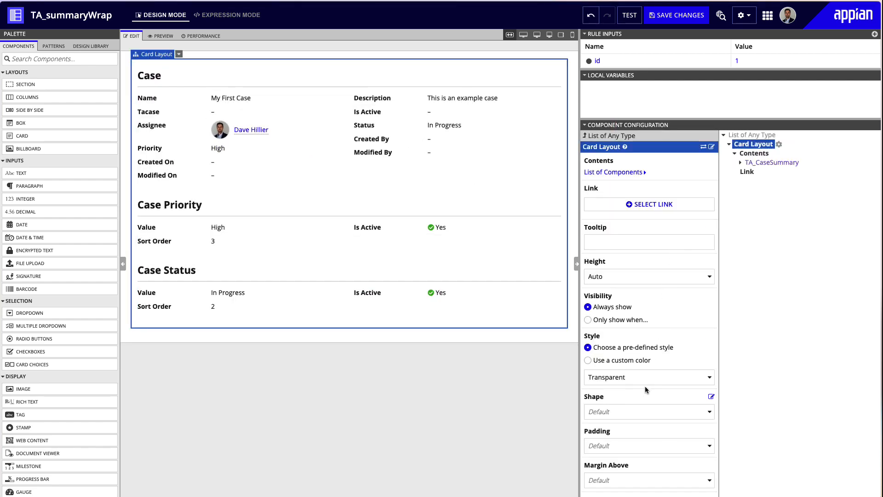
- Set the Card Layout's pre-defined style to Standard
scroll(645, 386, "down", 3)
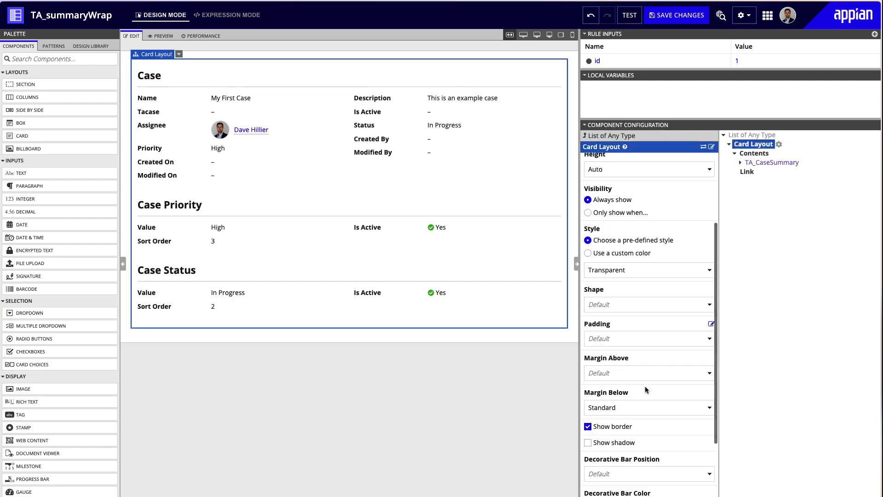
left_click(645, 273)
left_click(643, 294)
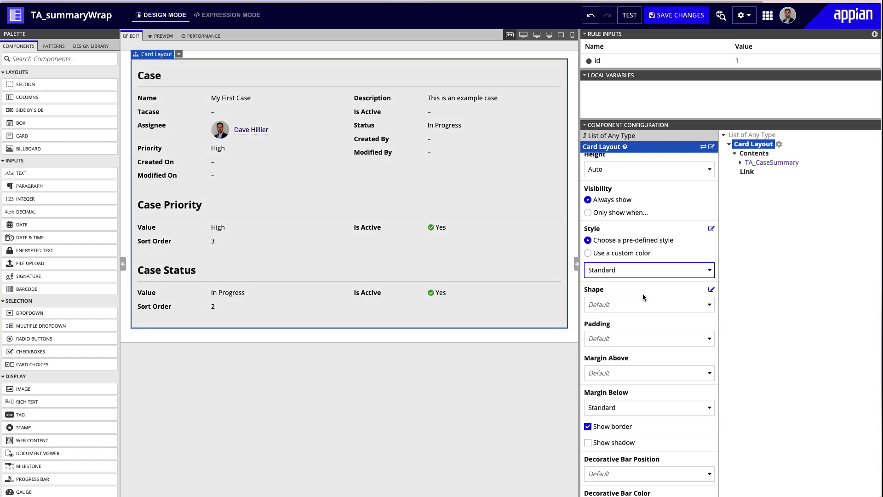
- Set the card's decorative bar position to Start and save the TA_summaryWrap interface
scroll(642, 297, "down", 2)
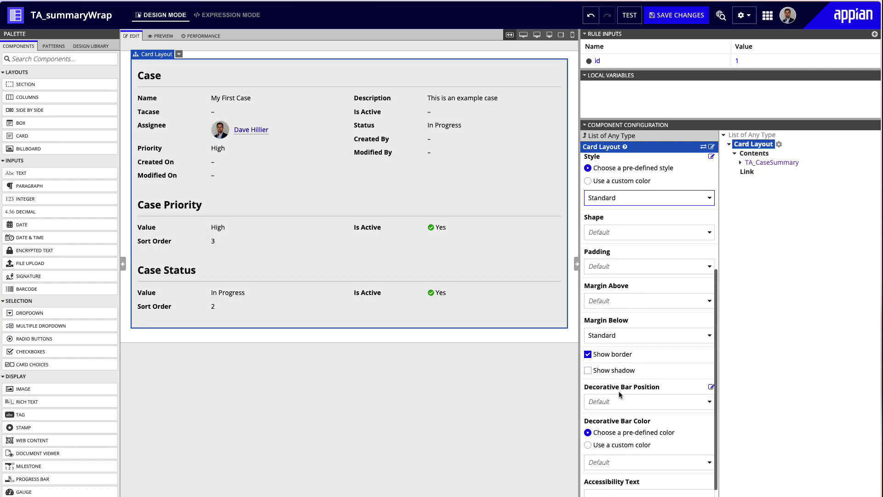
left_click(619, 401)
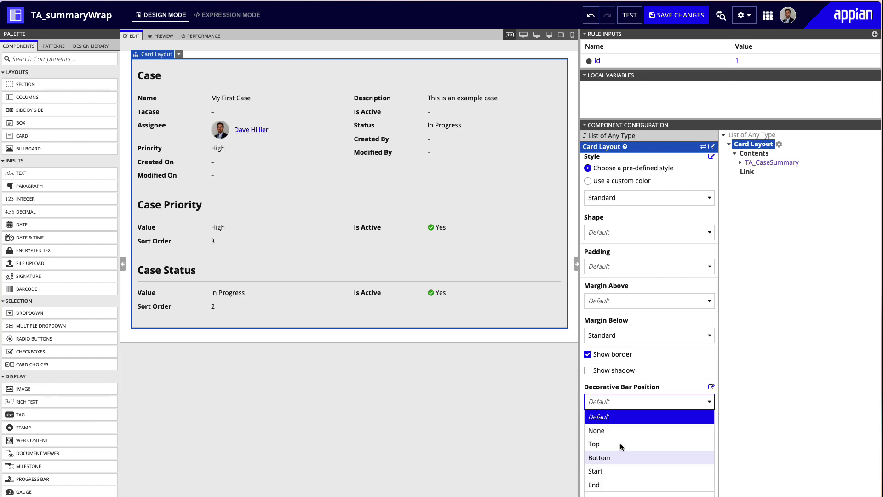
left_click(625, 471)
scroll(628, 449, "down", 1)
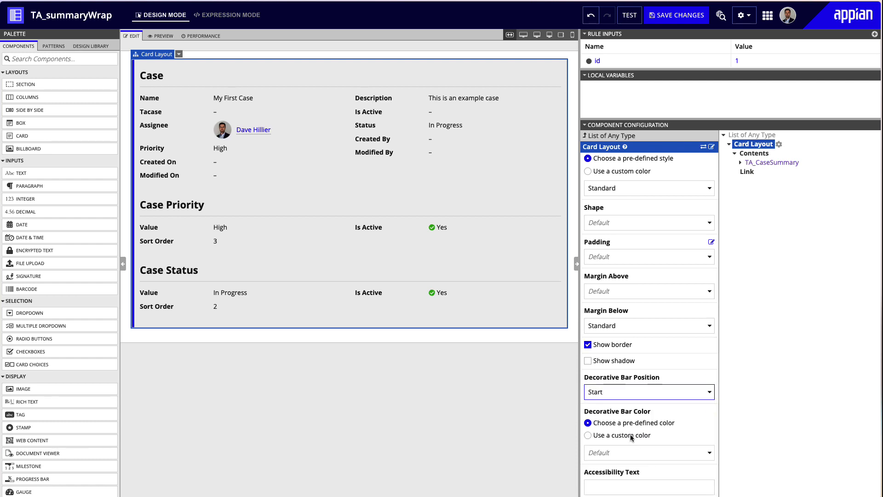
left_click(679, 25)
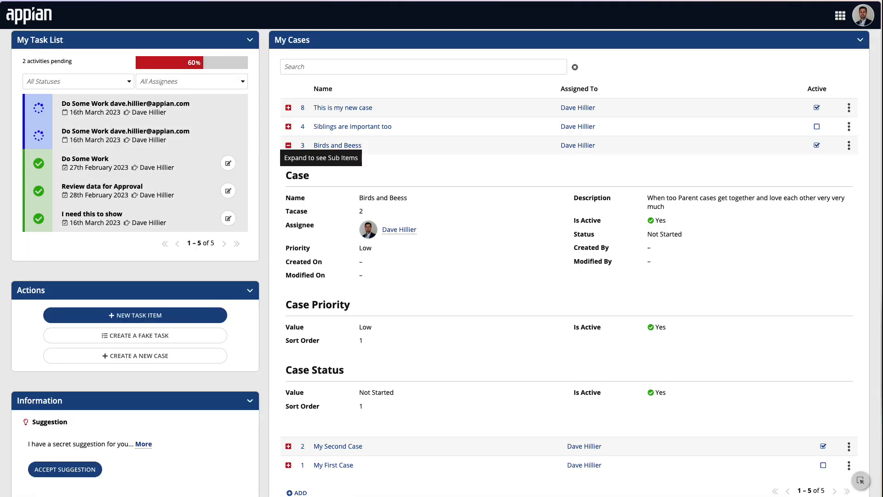
- On the Themes site, collapse and re-expand the Birds and Beess row in My Cases to check the card styling
left_click(288, 146)
left_click(289, 146)
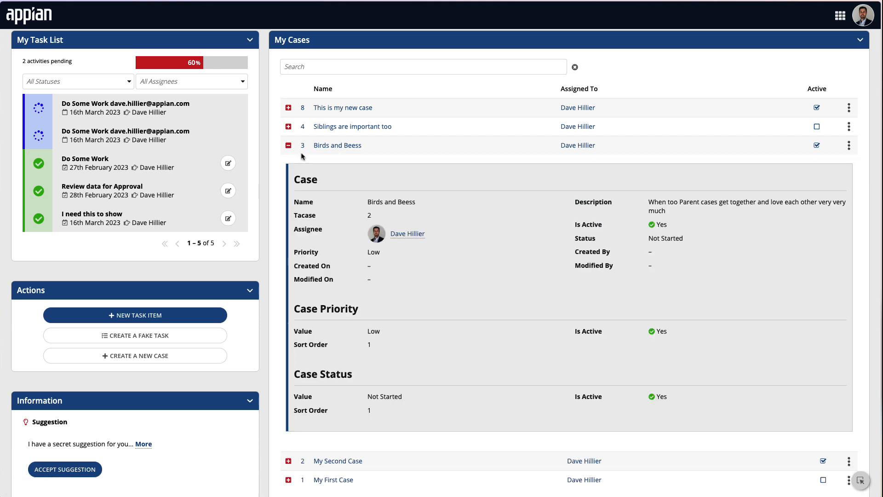
scroll(528, 288, "down", 3)
scroll(528, 290, "up", 1)
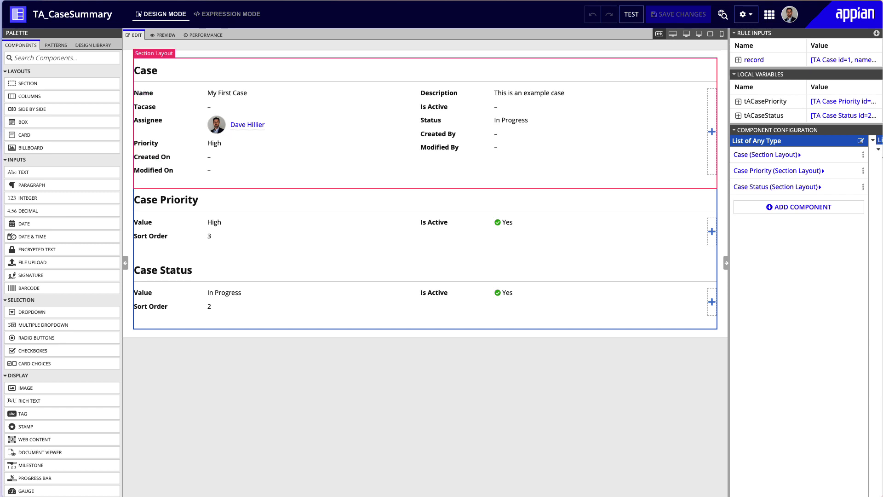
- In the TA_CaseSummary interface, add a Columns layout above the sections and move Case, Case Priority and Case Status into its middle column
left_click_drag(59, 97, 328, 67)
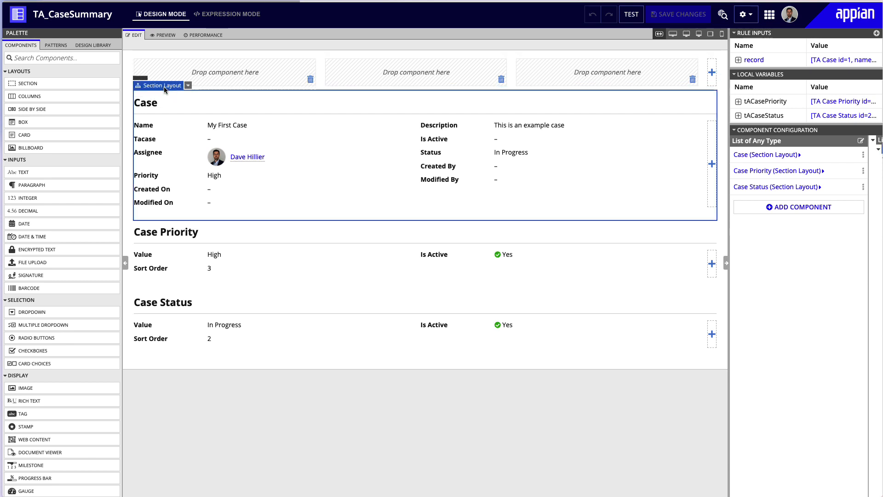
left_click_drag(162, 89, 368, 84)
left_click_drag(150, 404, 370, 404)
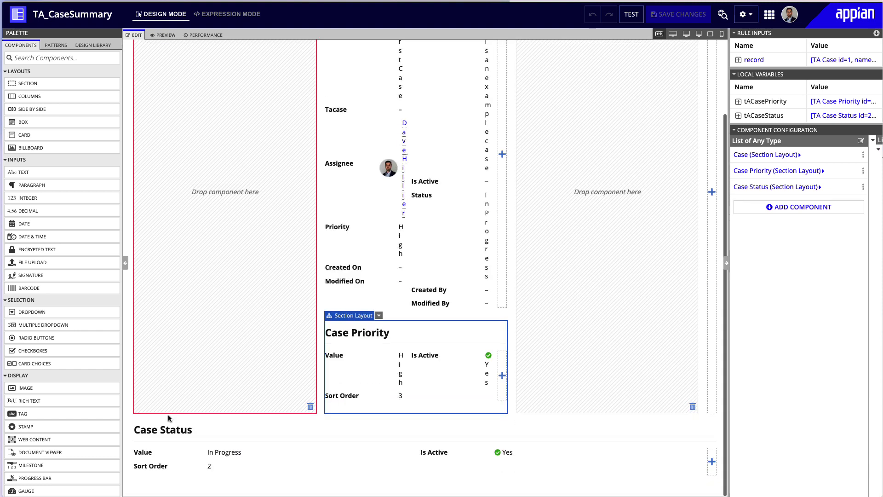
left_click_drag(168, 418, 386, 405)
scroll(386, 405, "up", 2)
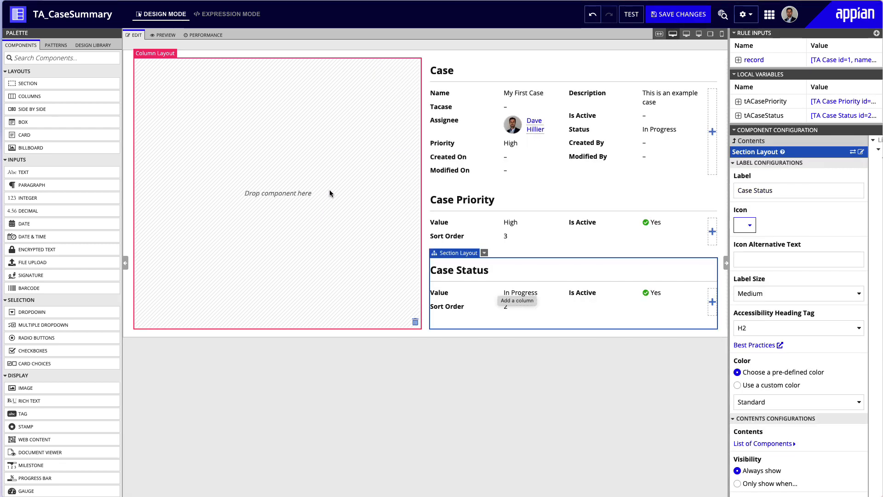
- Give the empty first column of TA_CaseSummary a fixed width of Narrow plus
left_click(309, 188)
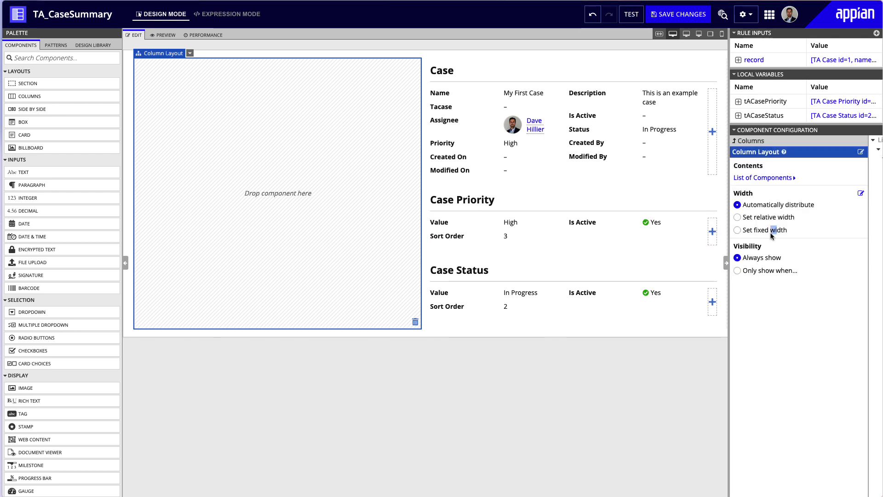
left_click(772, 233)
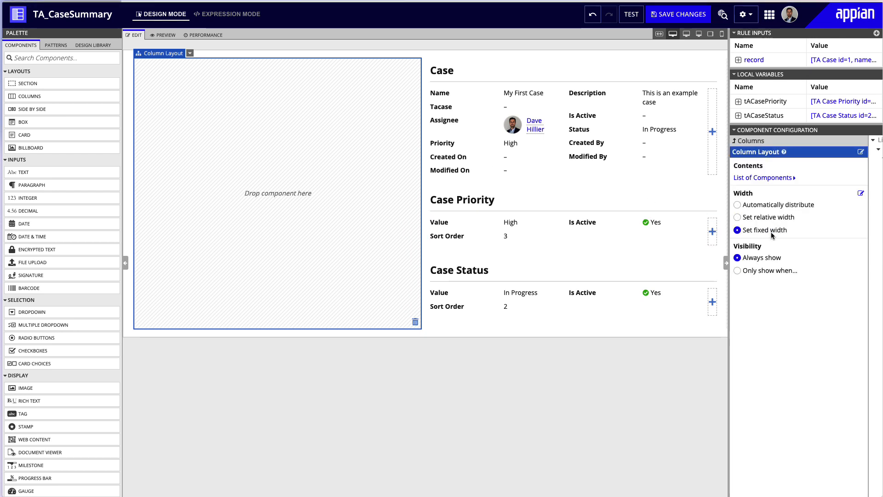
left_click(784, 247)
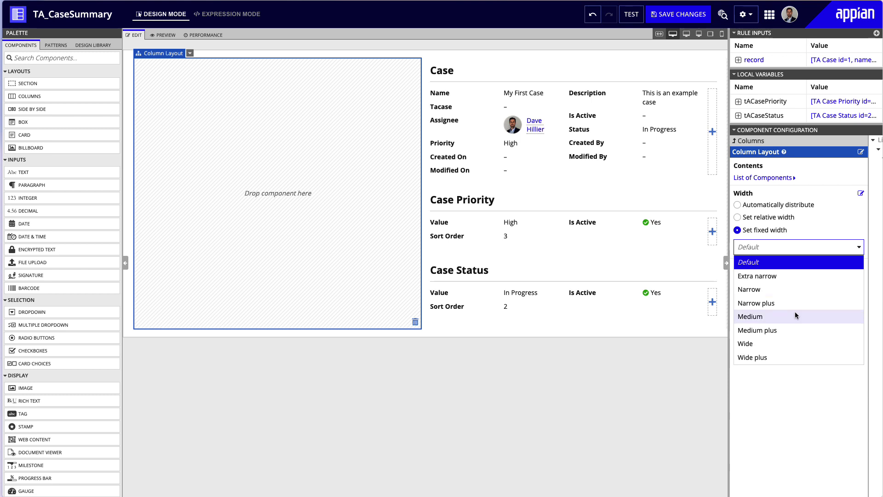
left_click(795, 314)
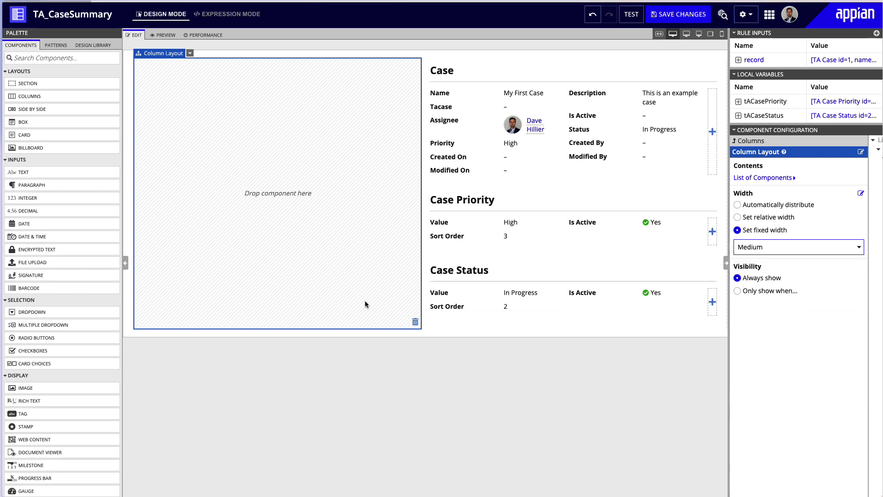
left_click(805, 250)
left_click(769, 291)
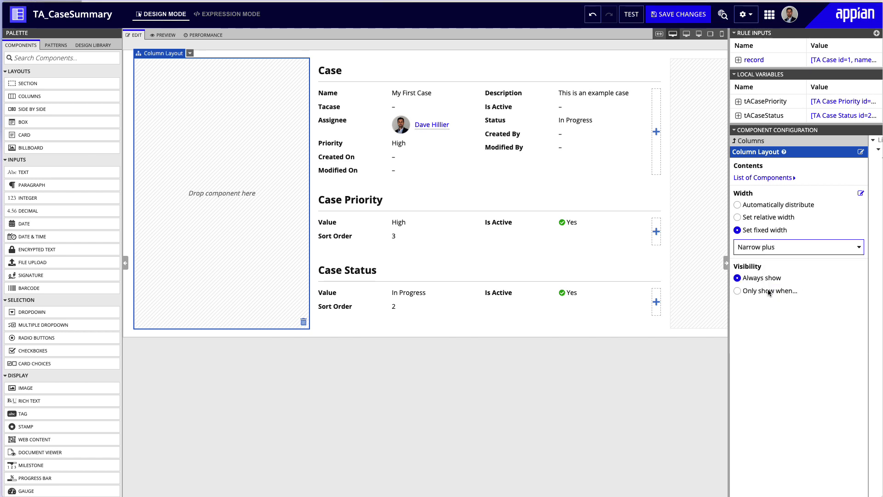
- Add the Step Vertical Display (Stamps) component from the Dataless UX Sections design library to the empty first column
left_click(103, 49)
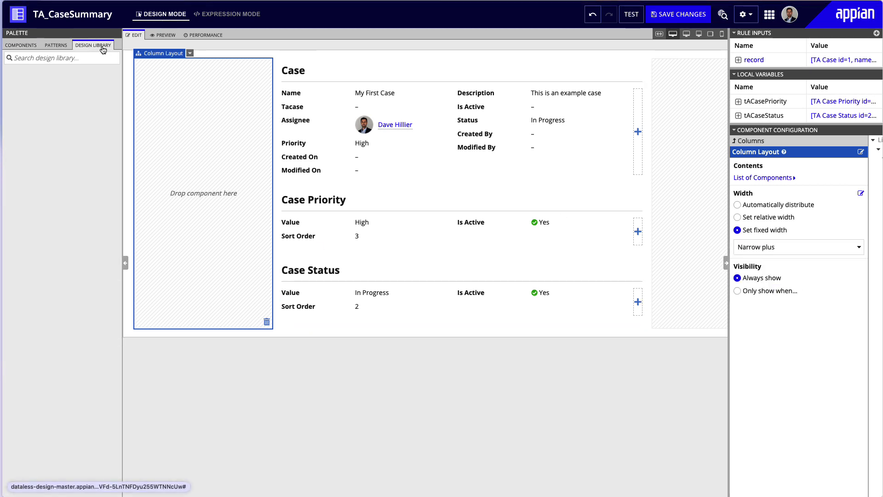
left_click(33, 146)
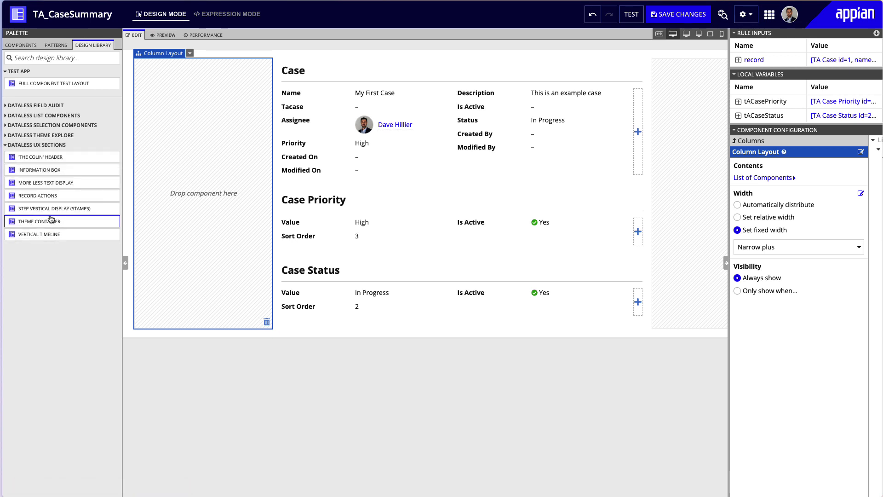
mouse_move(87, 210)
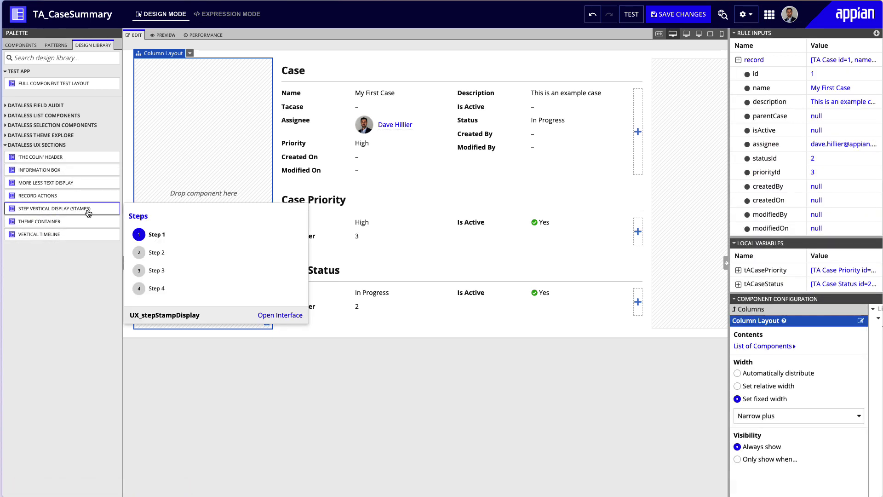
left_click_drag(97, 212, 231, 95)
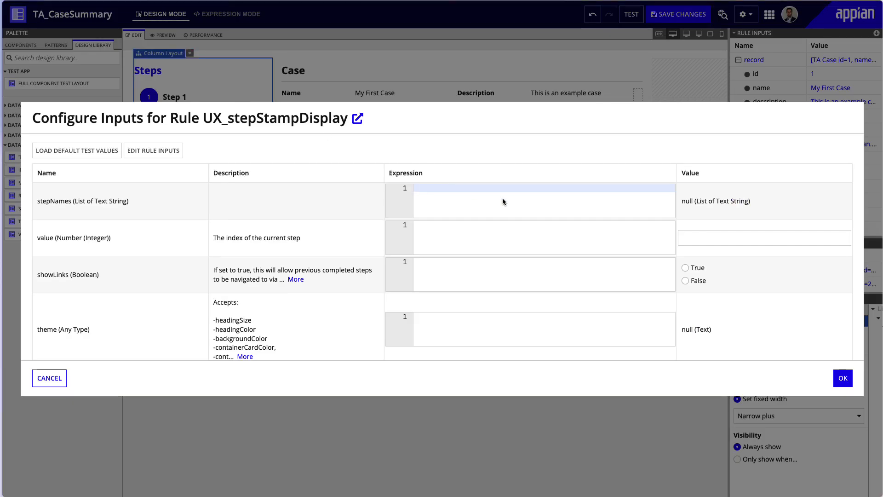
- Set the stepNames input of UX_stepStampDisplay to the list "New Case", "Open Case", "Closed Case"
type("{")
key("Return")
type("\"")
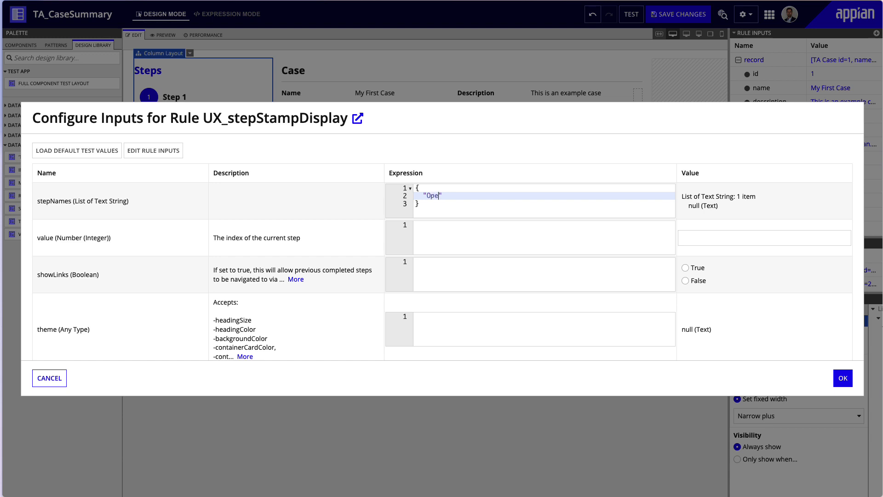
type("Open Case\",")
key("Return")
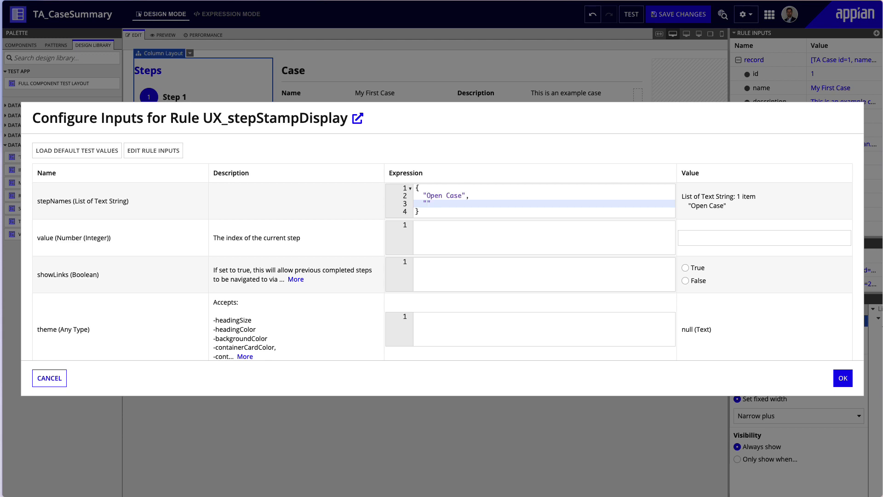
key("Return")
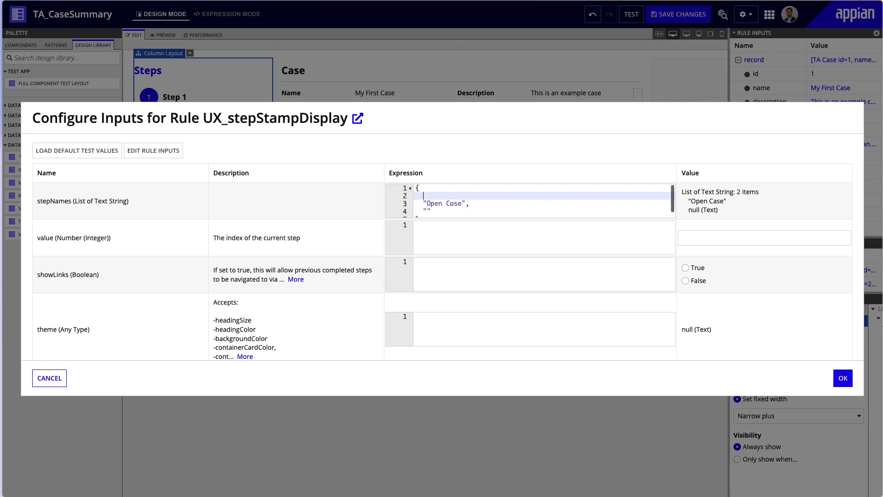
type("\"New Case\"")
key("Down")
key("Down")
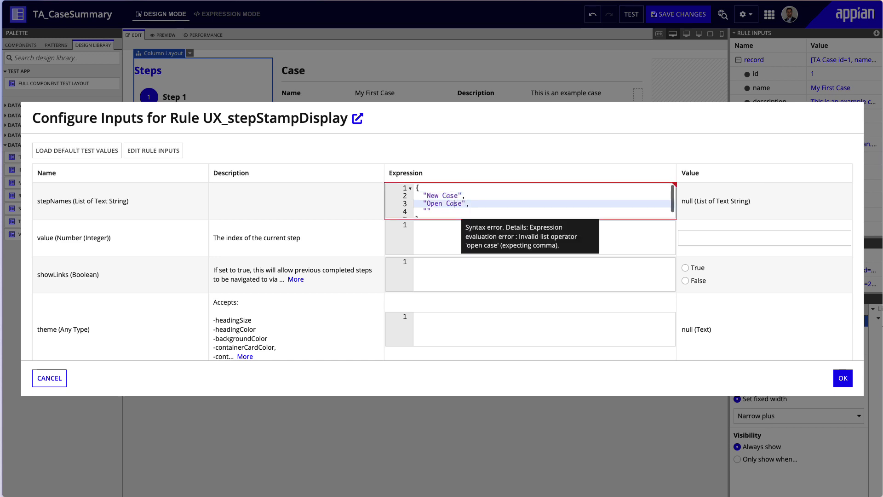
type("C")
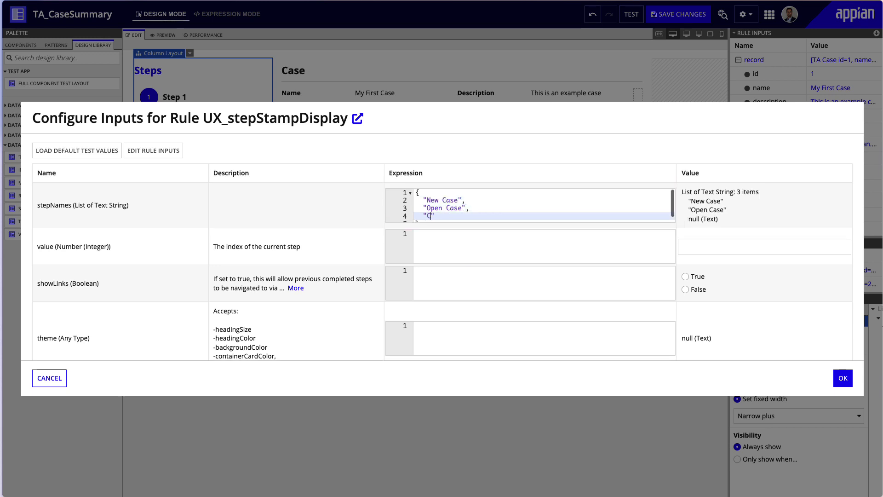
type("loase")
key("BackSpace")
key("BackSpace")
type("s")
scroll(503, 202, "down", 1)
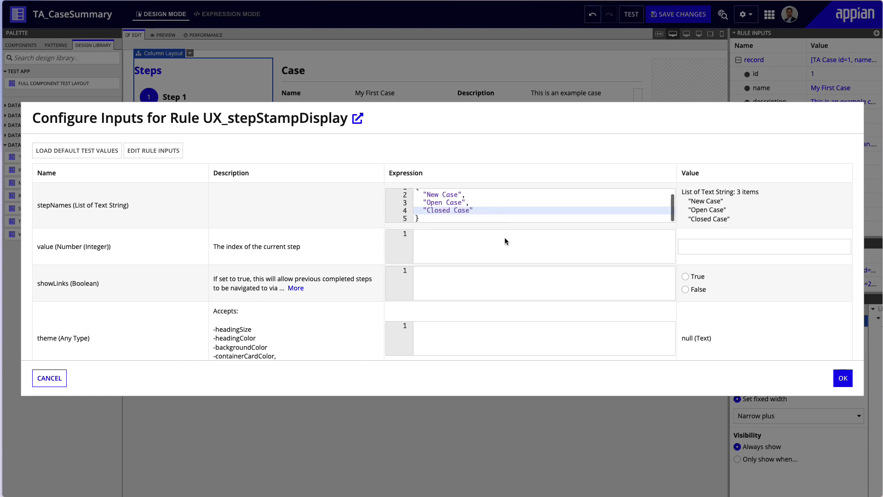
- Set the value input to the record's status field, ri!record[TA Case.statusId]
left_click(537, 245)
type("ri!r")
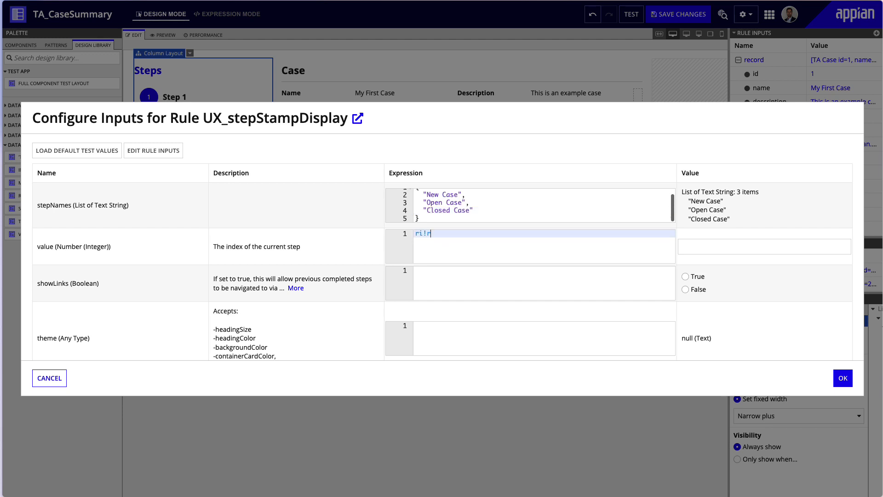
type("ecord.")
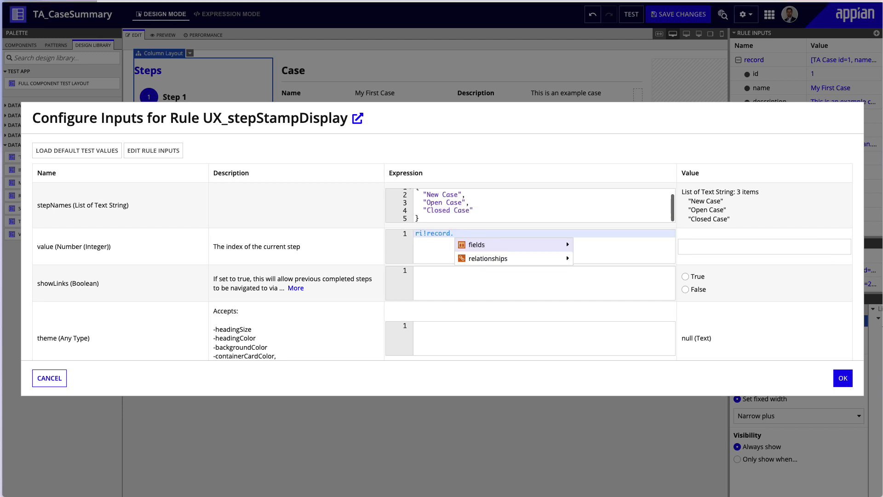
mouse_move(537, 245)
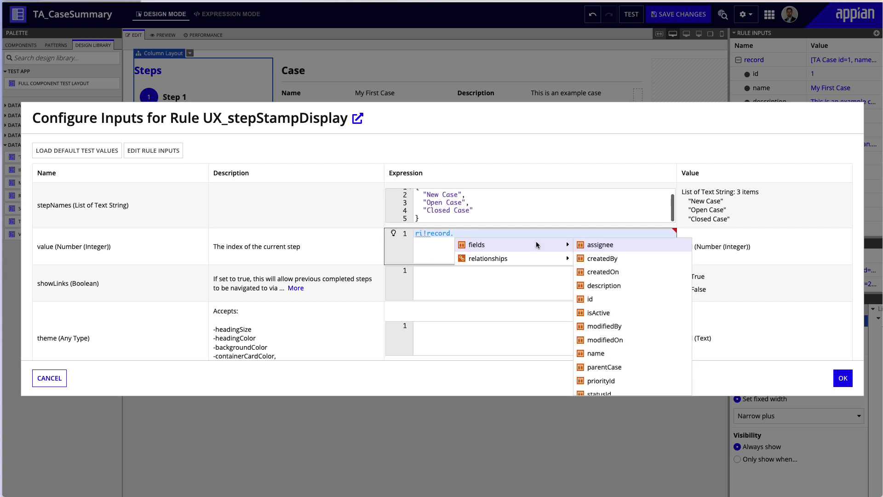
left_click(620, 395)
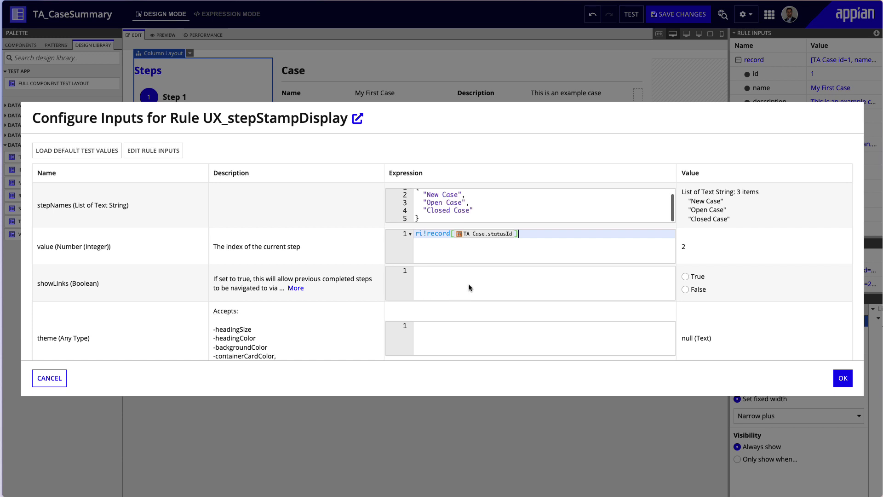
- Set showLinks to False and the label to "Case Progress", and apply the step display's inputs
left_click(517, 277)
left_click(686, 289)
scroll(635, 290, "down", 3)
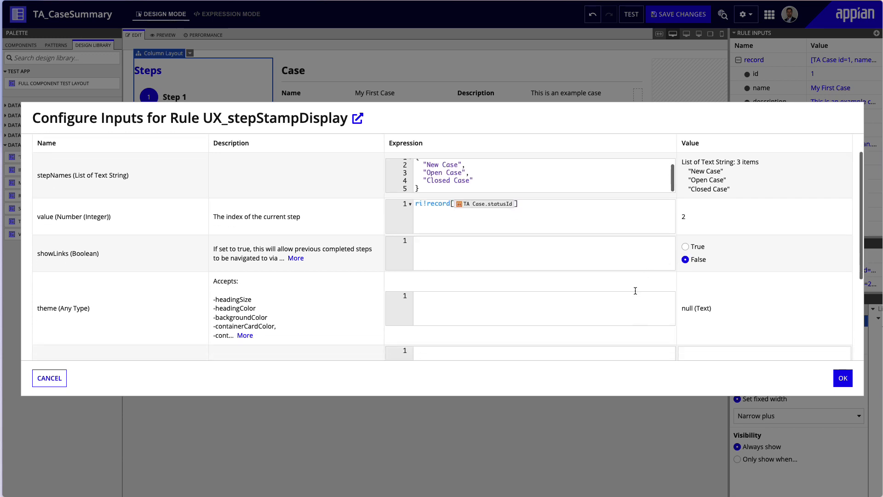
scroll(635, 293, "down", 1)
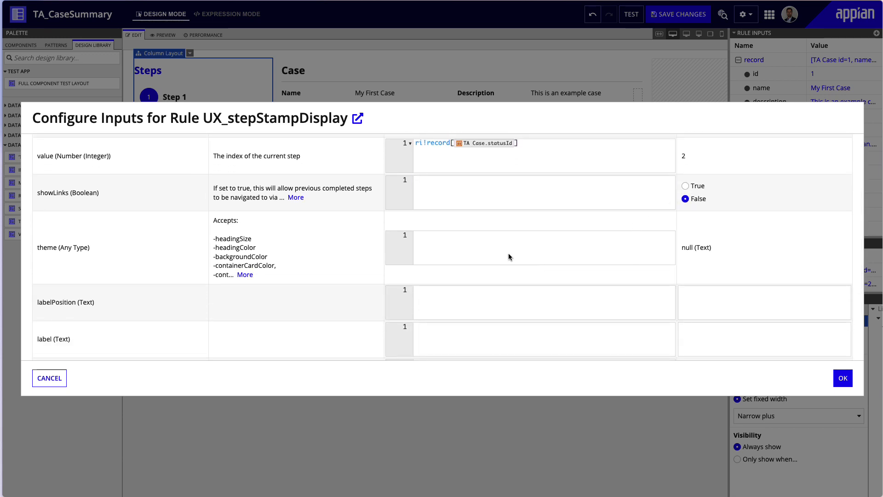
scroll(557, 256, "down", 2)
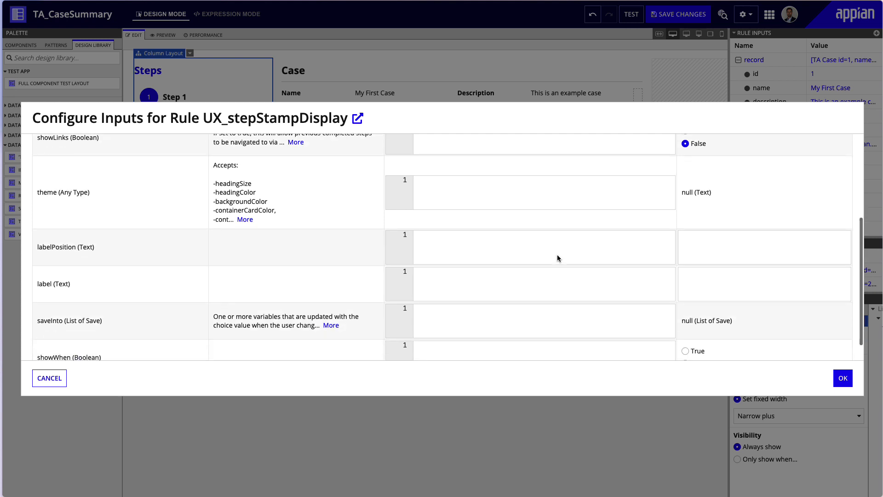
scroll(557, 258, "down", 1)
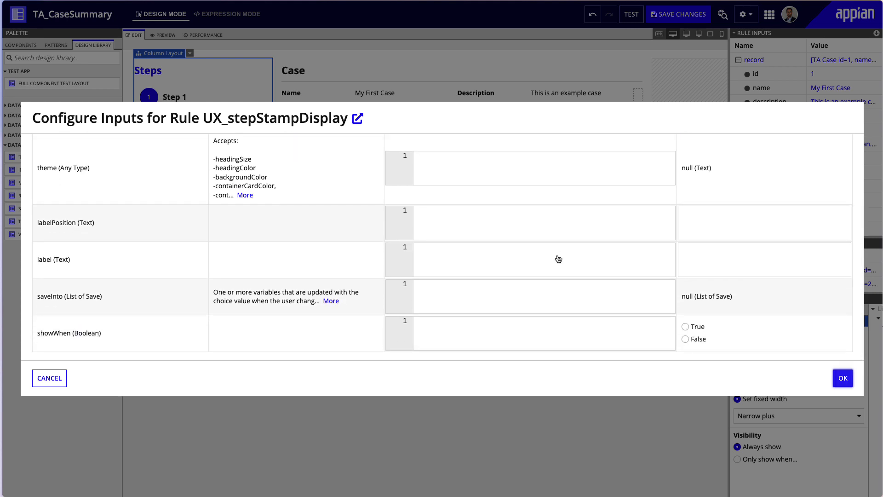
left_click(740, 262)
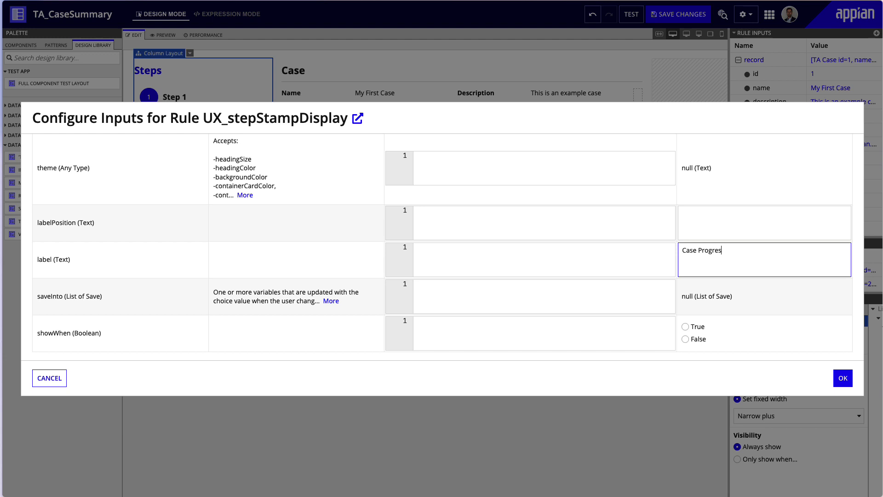
left_click(846, 377)
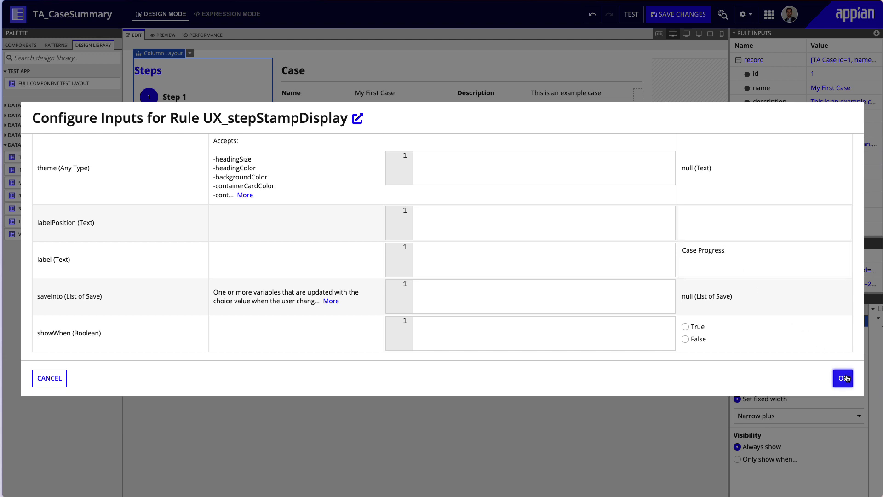
left_click(846, 378)
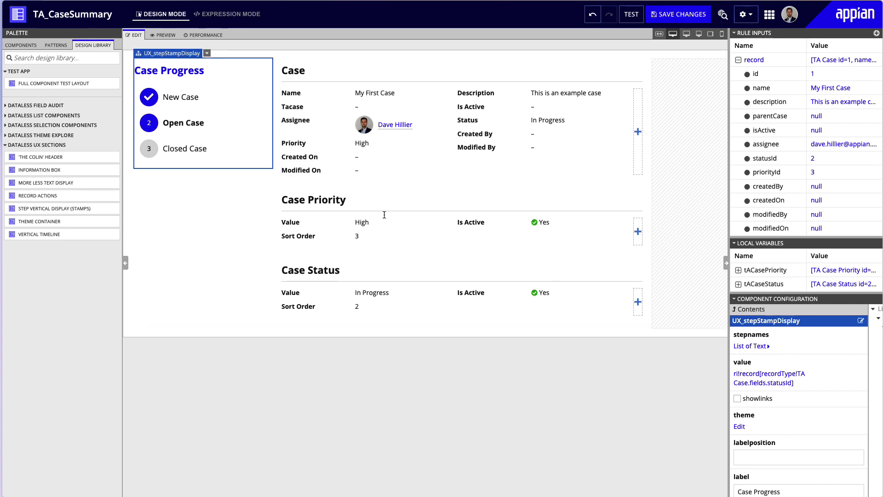
- Add the Comments (Record) component from the Dataless List Components design library to the empty third column of TA_CaseSummary
scroll(383, 214, "right", 10)
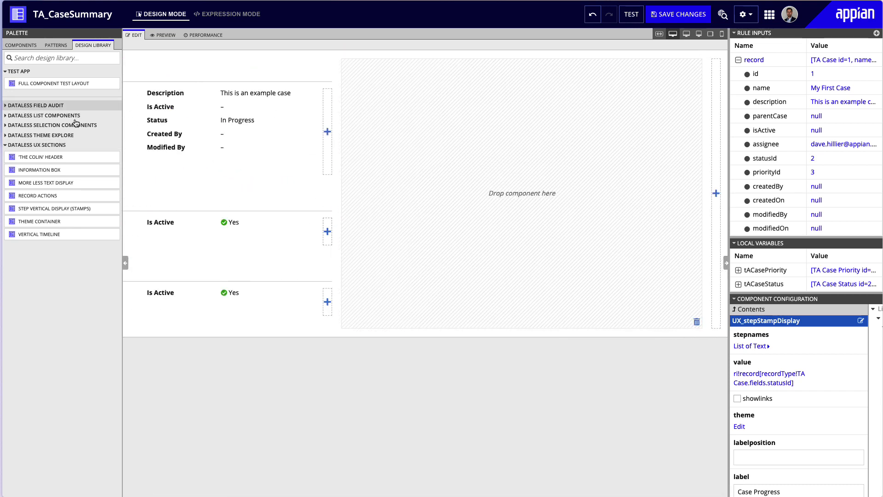
left_click(28, 71)
left_click(37, 91)
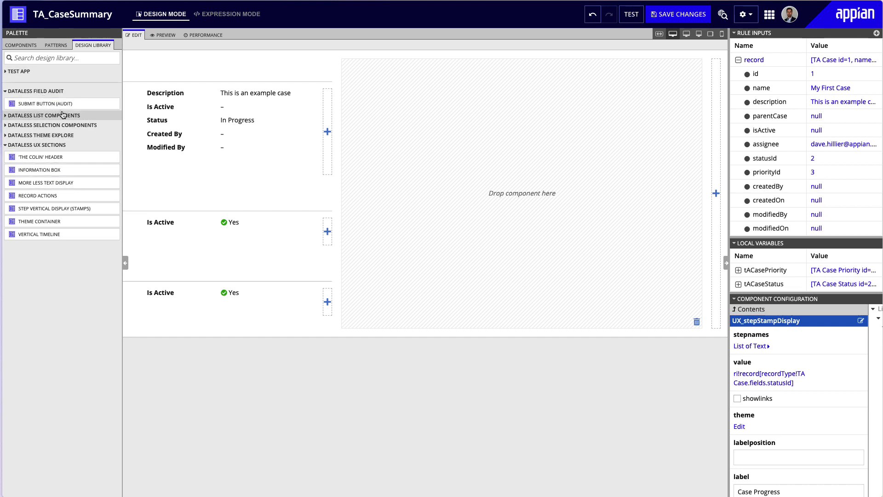
left_click(55, 115)
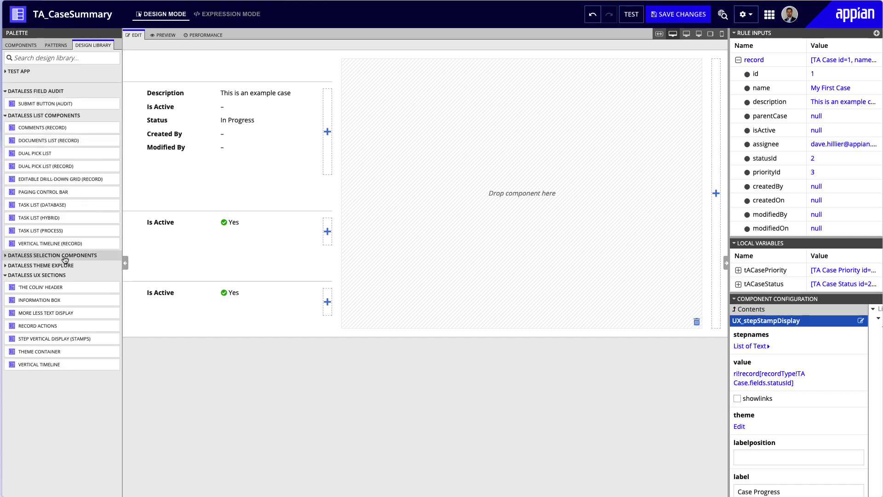
left_click(65, 256)
left_click(64, 91)
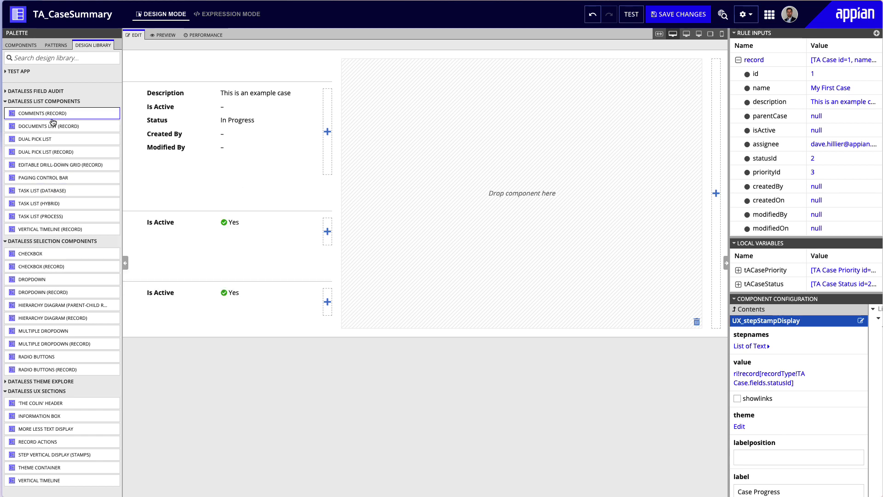
left_click_drag(53, 122, 447, 99)
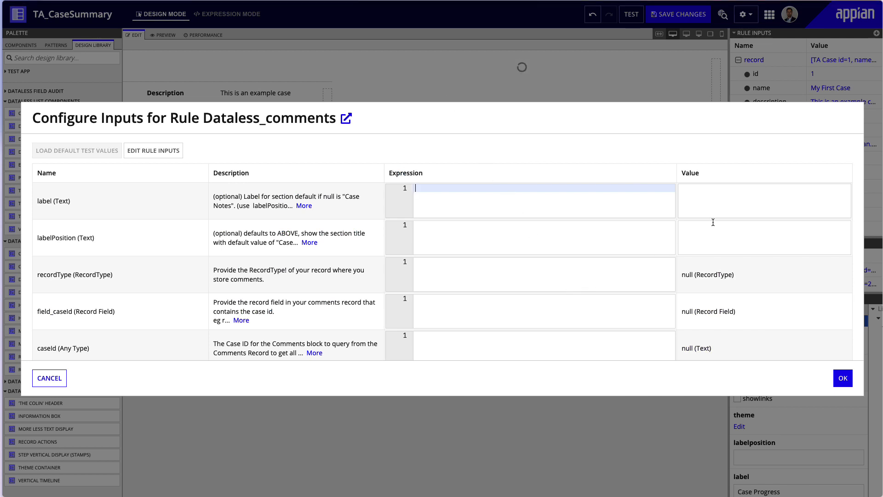
- Set the recordType input of Dataless_comments to the TA Comment record type
scroll(631, 246, "down", 1)
left_click(560, 266)
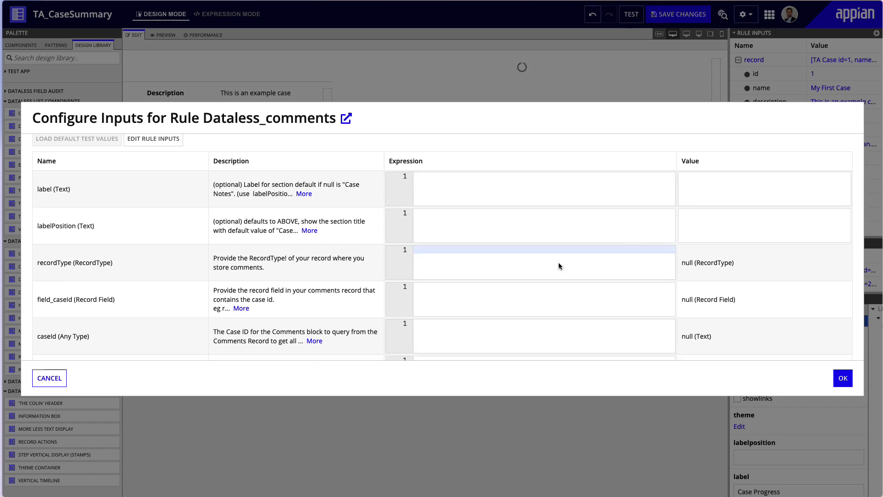
type("comm")
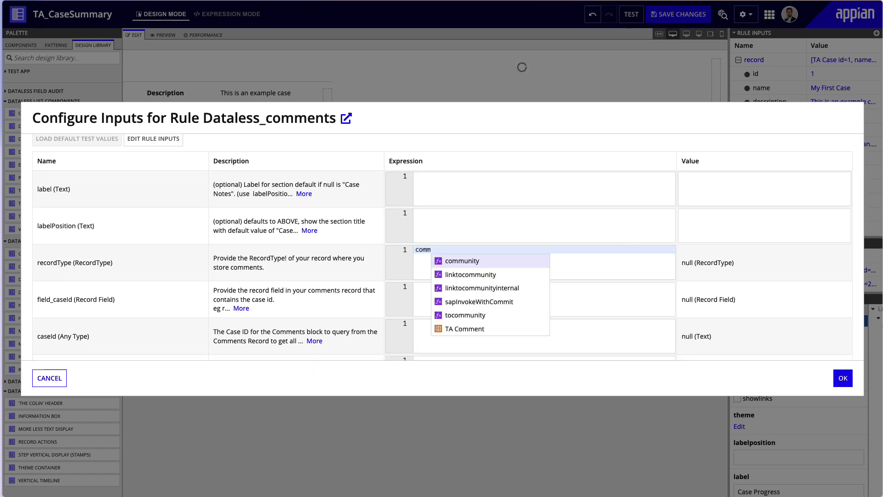
left_click(498, 328)
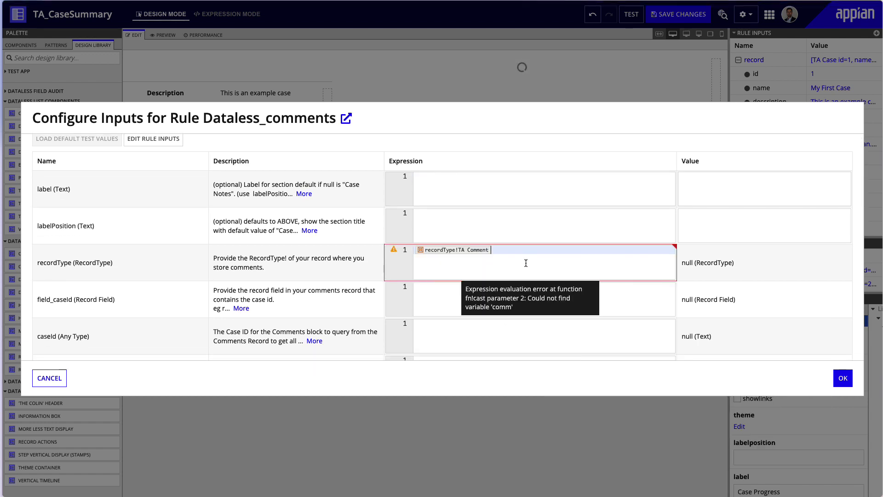
scroll(530, 253, "down", 1)
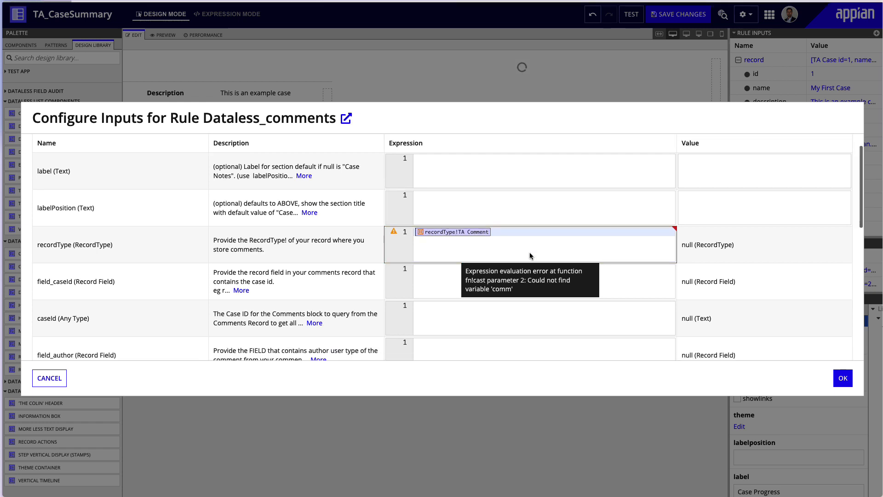
- Set the field_caseId input to the TA Comment.caseId record field
left_click(440, 289)
type("recordType!TA Comment")
type(".cas")
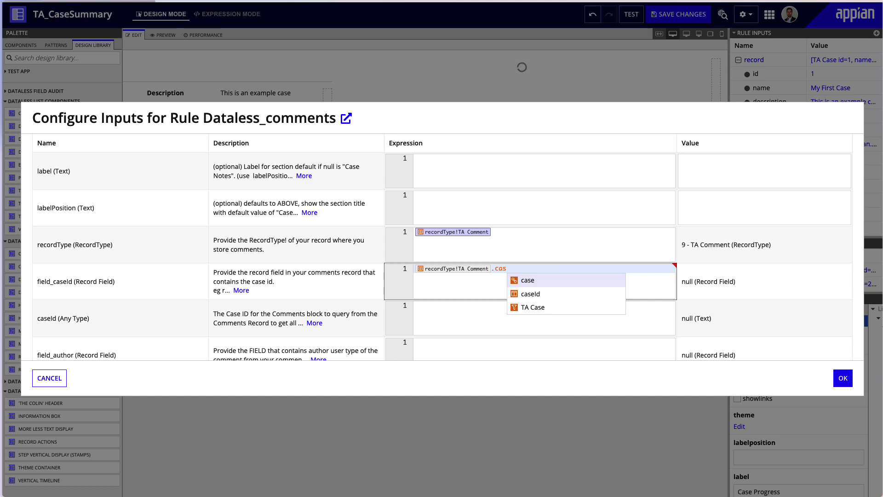
key("Down")
key("Return")
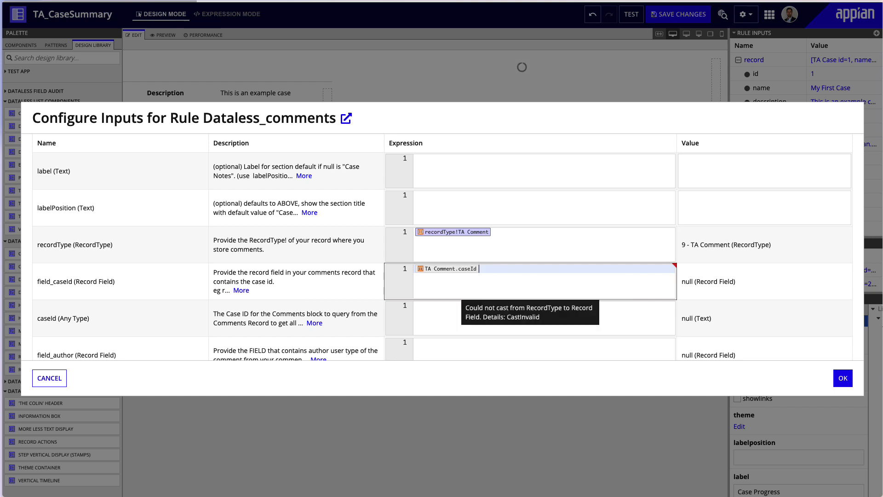
- Set the caseId input to the current record's id, ri!record[TA Case.id]
left_click(423, 319)
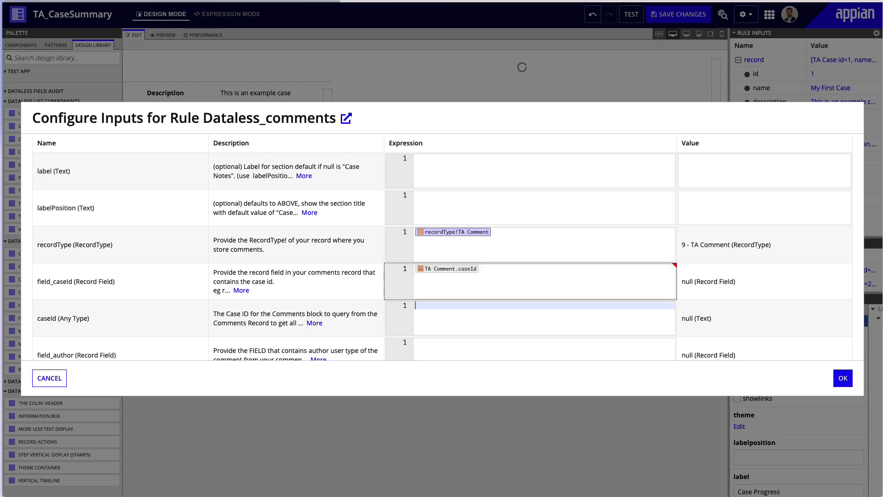
type("r")
key("Return")
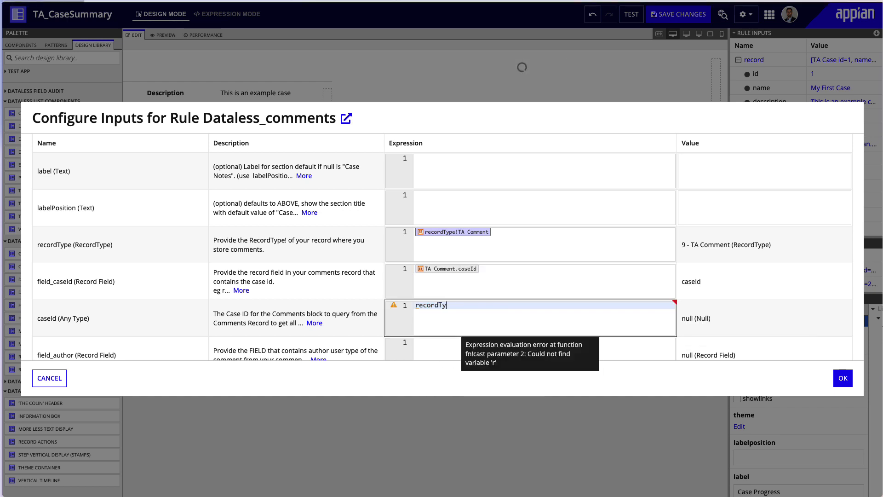
key("BackSpace")
key("BackSpace")
key("BackSpace")
key("BackSpace")
key("BackSpace")
key("BackSpace")
key("BackSpace")
key("BackSpace")
key("BackSpace")
key("BackSpace")
type("ri!")
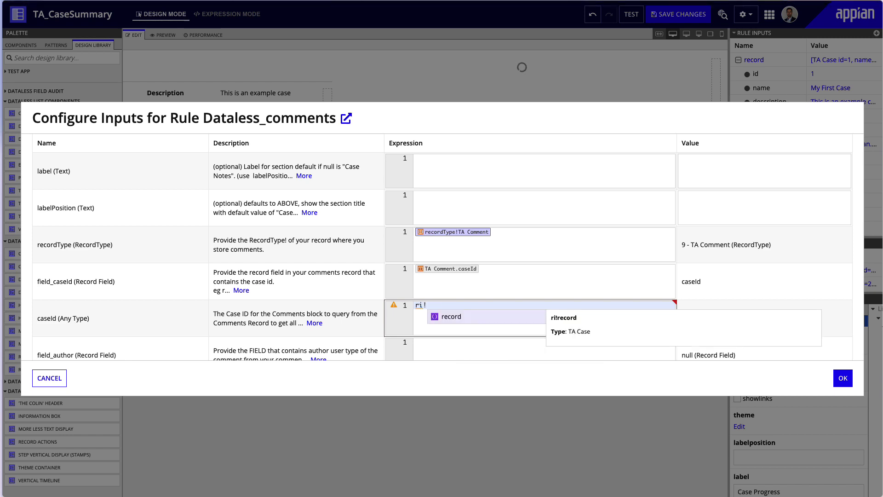
key("Return")
type(".id")
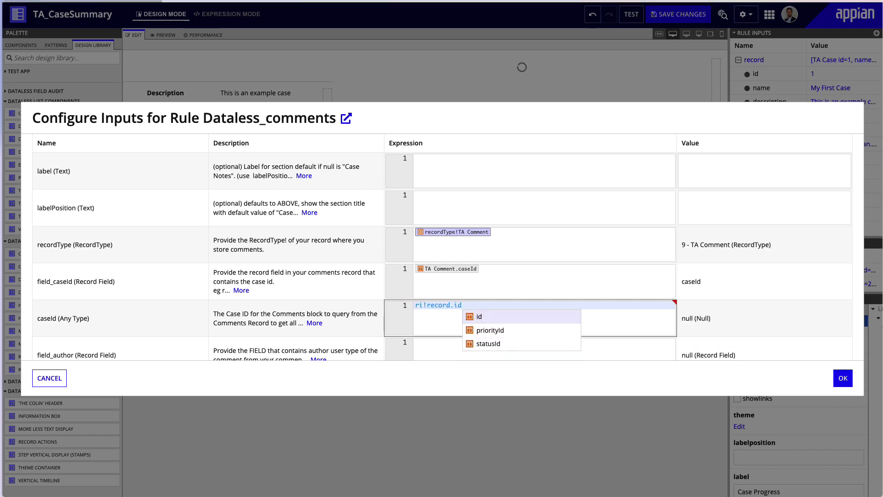
key("BackSpace")
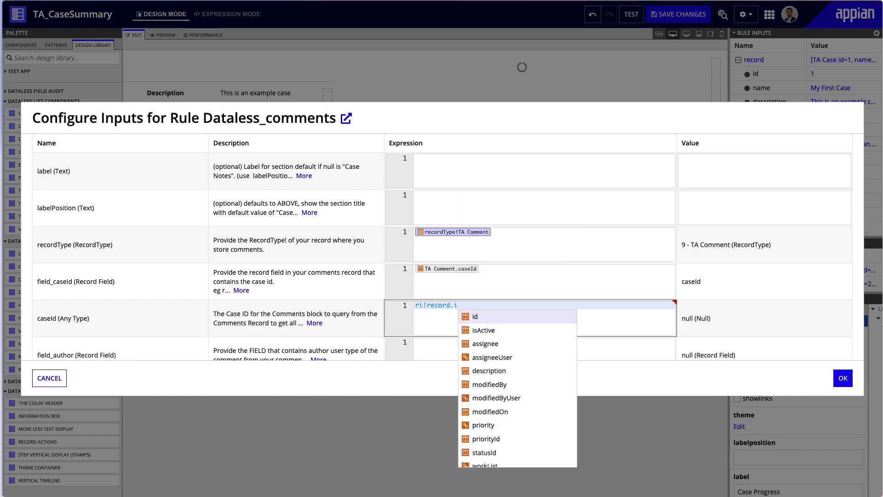
type("d")
key("Return")
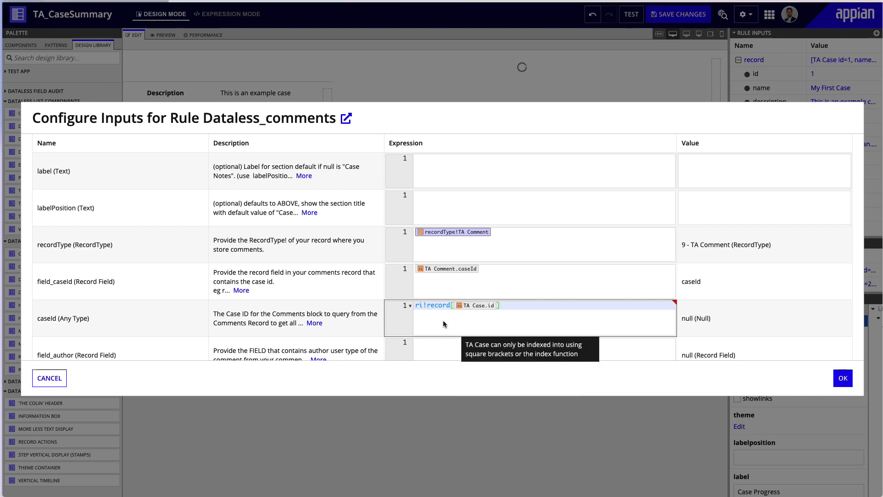
- Set the field_author input of Dataless_comments to the TA Comment.createdBy record field
left_click(417, 346)
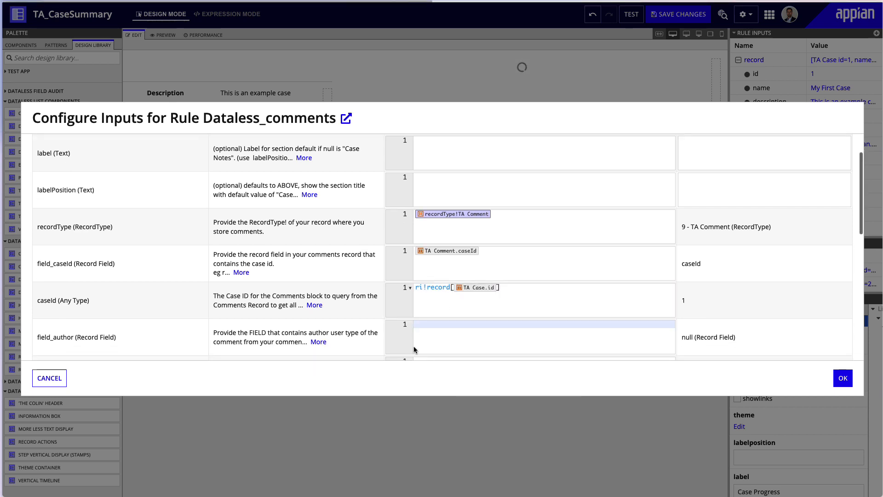
scroll(414, 349, "down", 3)
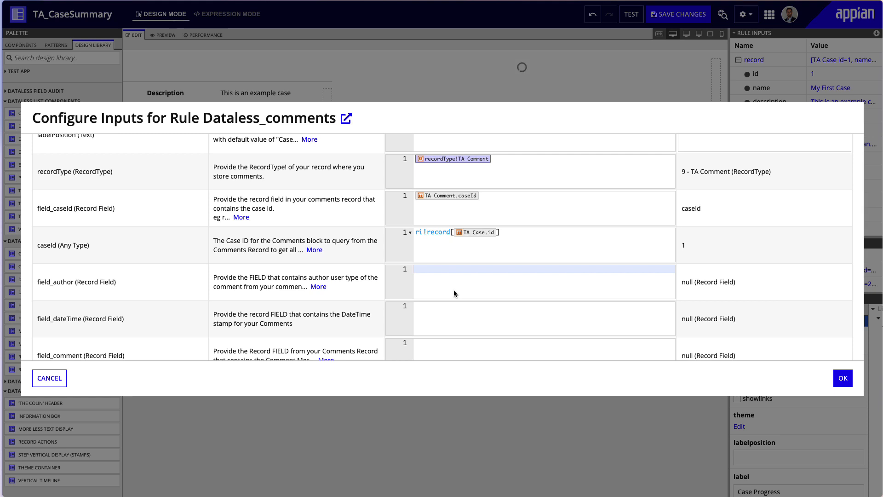
key("ctrl+v")
type(".cre")
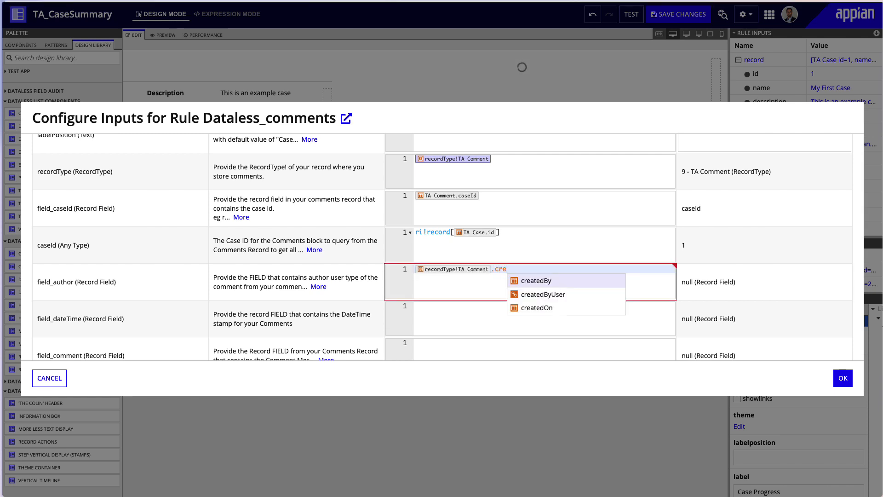
key("Return")
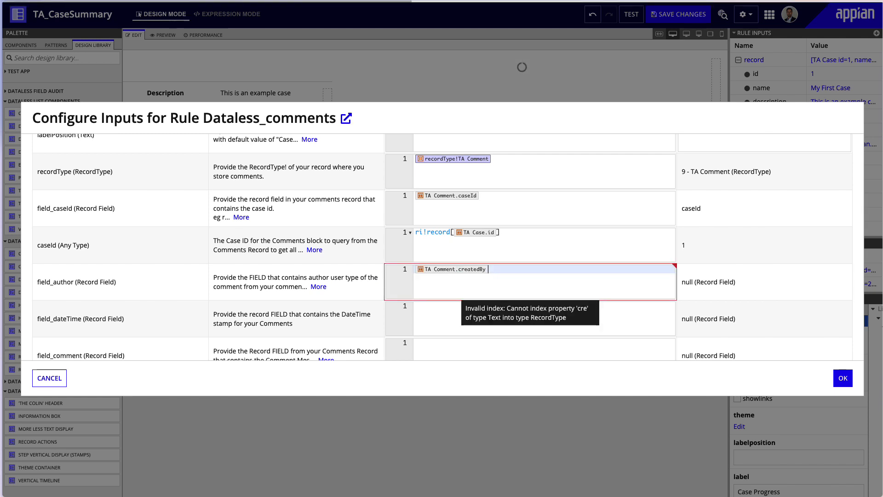
- Set the field_dateTime input to the TA Comment.createdOn record field
key("Tab")
key("ctrl+v")
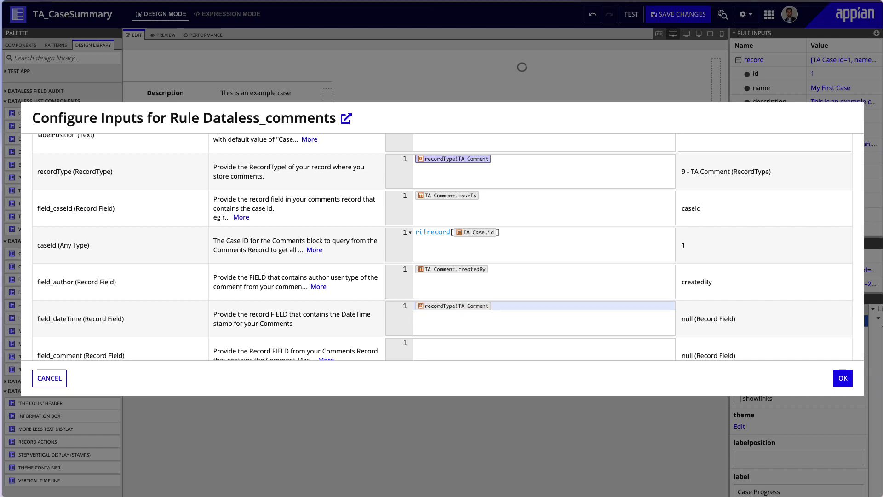
type(".cre")
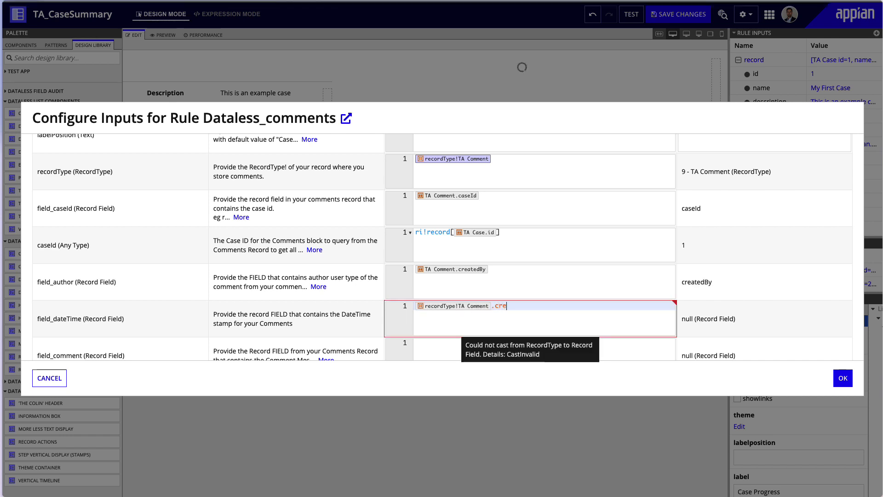
key("Down")
key("Down")
key("Return")
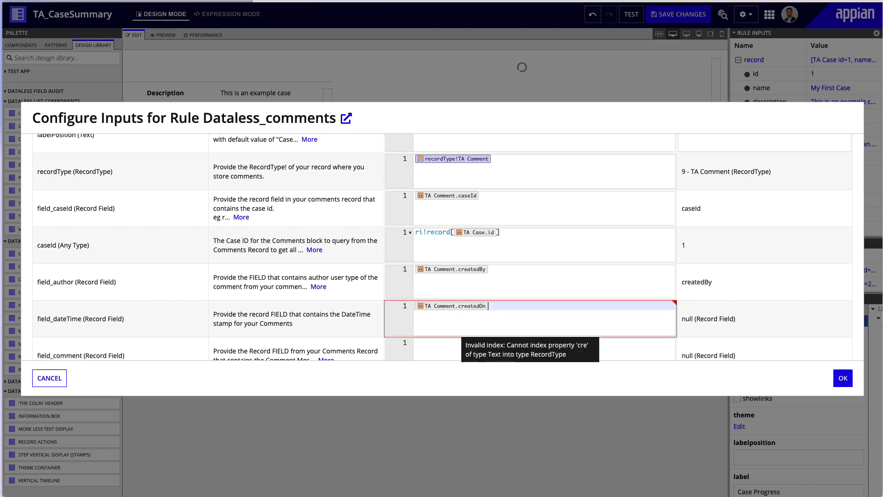
- Set the field_comment input to the TA Comment.comment record field
scroll(454, 289, "down", 5)
scroll(454, 293, "up", 2)
left_click(440, 227)
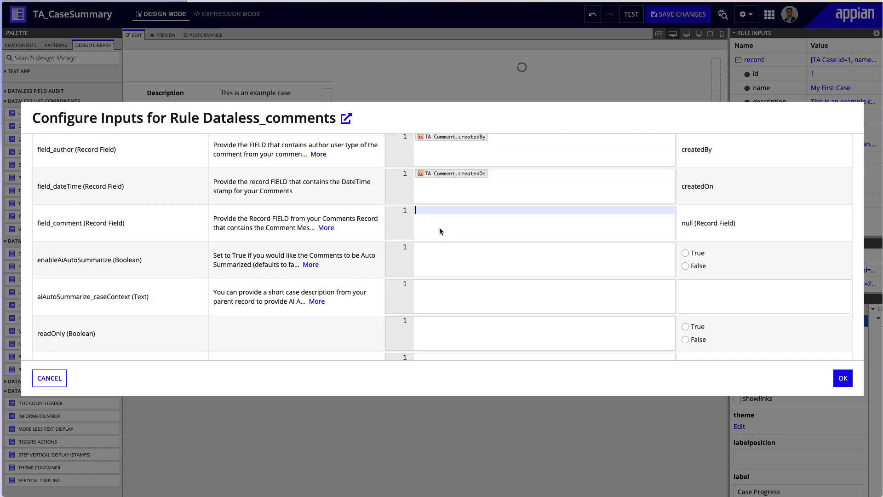
type("recordType!TA Comment")
type(".")
key("Down")
key("Return")
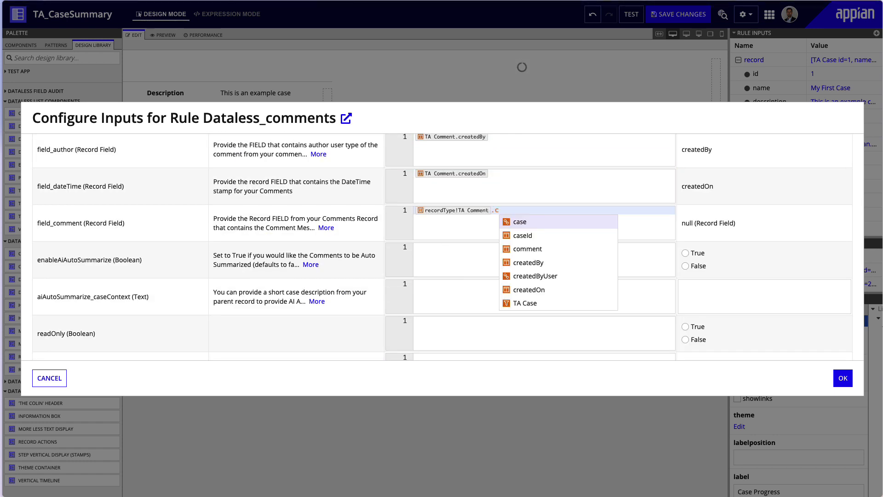
type("com")
key("Return")
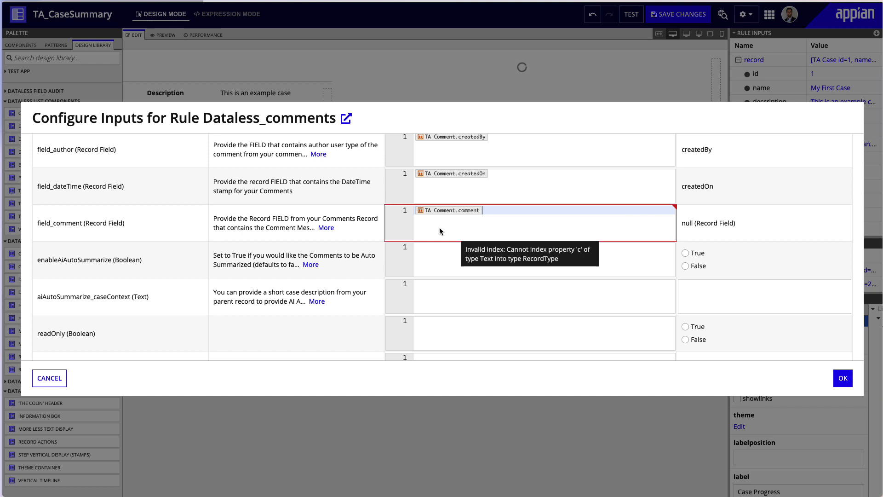
- Set enableAiAutoSummarize to True and supply the case description, ri!record[TA Case.description], as the aiAutoSummarize_caseContext input
left_click(436, 269)
left_click(686, 253)
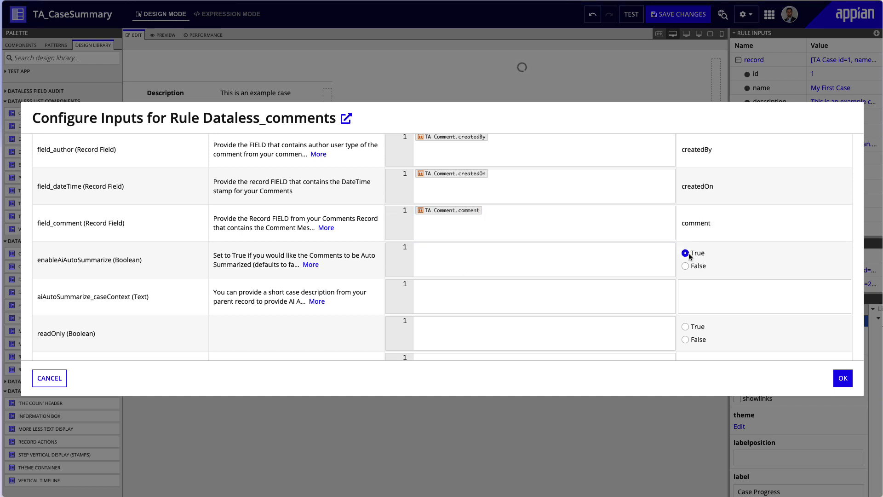
scroll(667, 258, "down", 1)
left_click(510, 269)
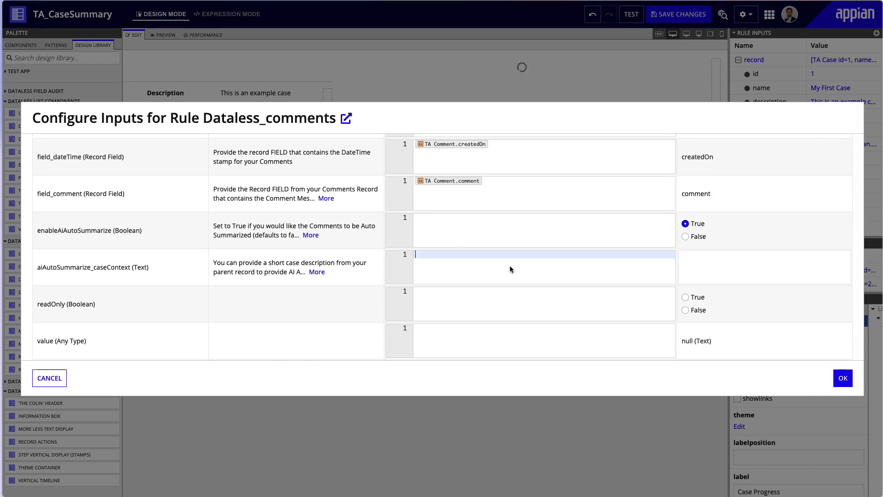
type("ri!")
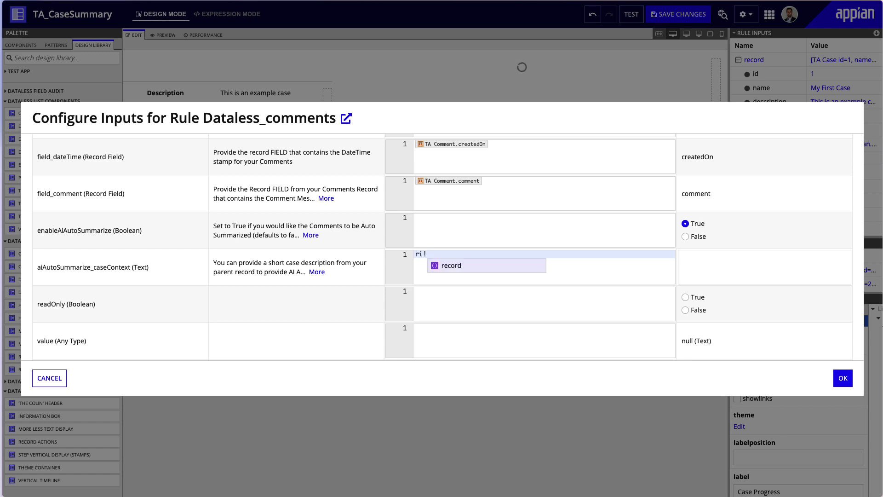
type("record[")
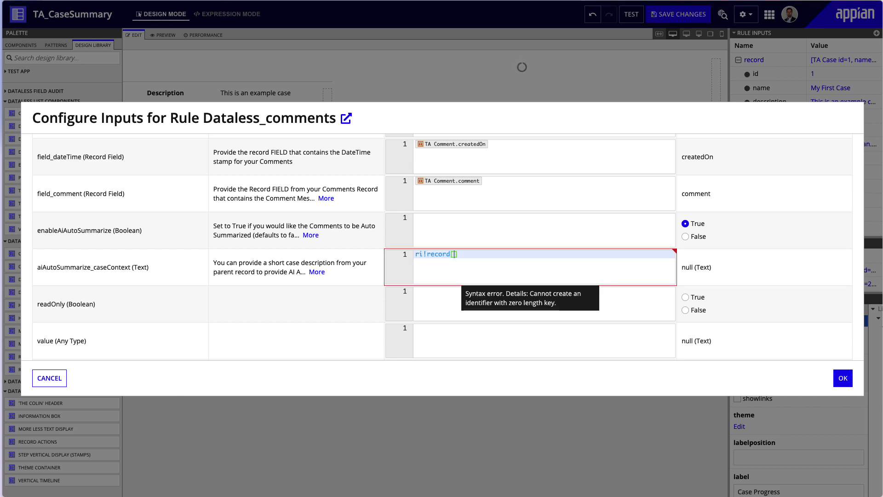
key("BackSpace")
type(".de")
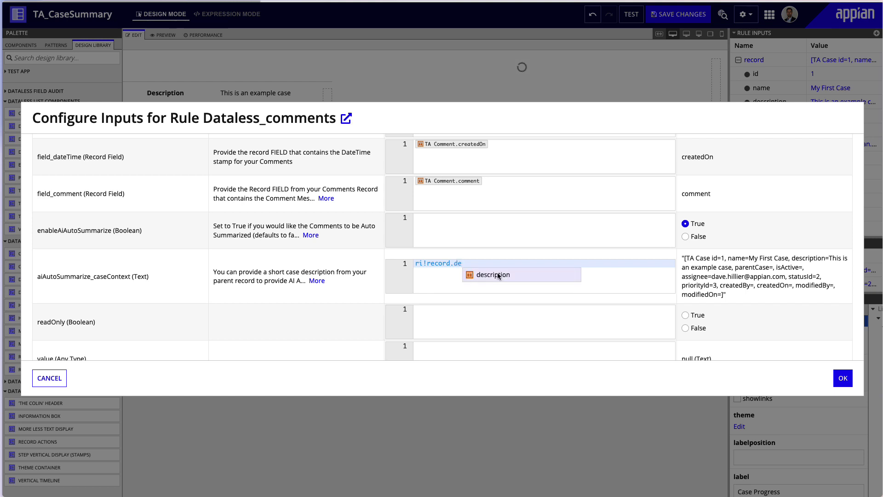
left_click(498, 276)
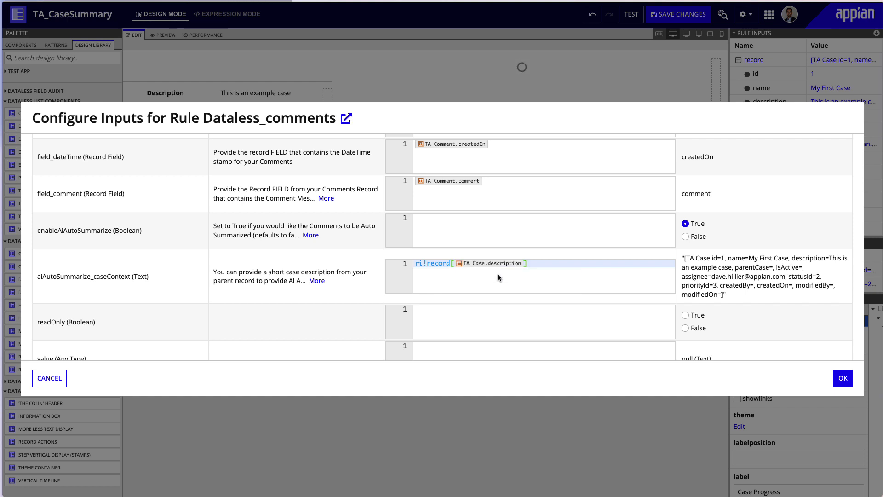
left_click(512, 318)
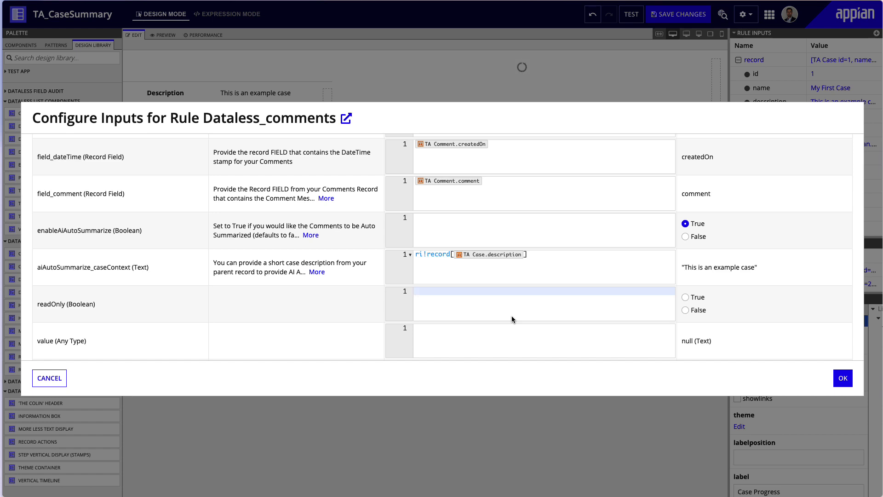
- Review the remaining optional inputs of Dataless_comments, such as readOnly, value, saveInto, theme and showWhen, and apply the configuration
scroll(512, 319, "down", 3)
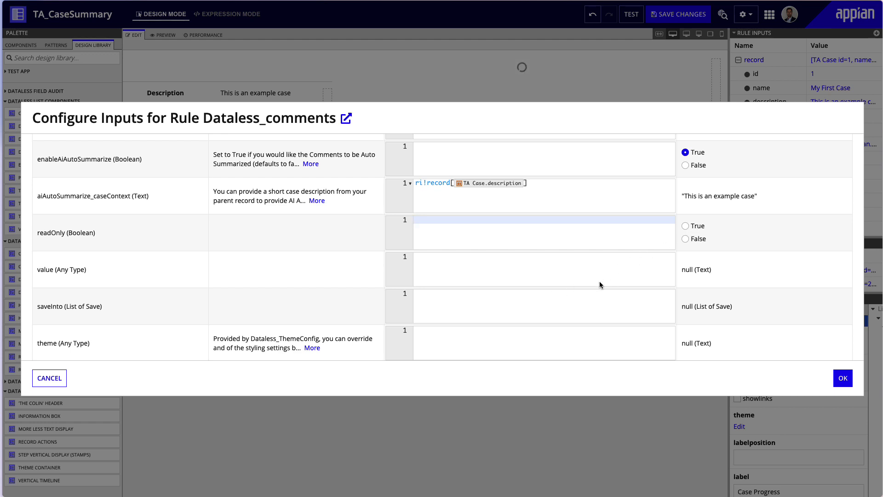
scroll(579, 262, "down", 2)
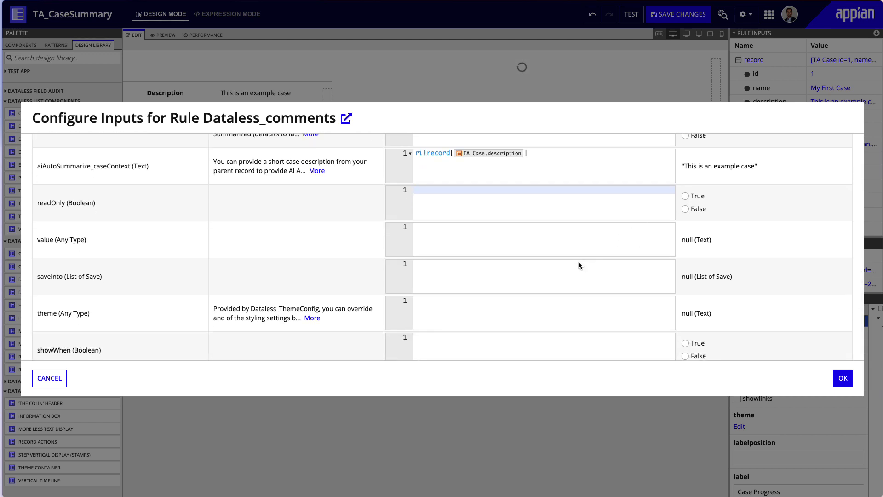
scroll(579, 261, "down", 1)
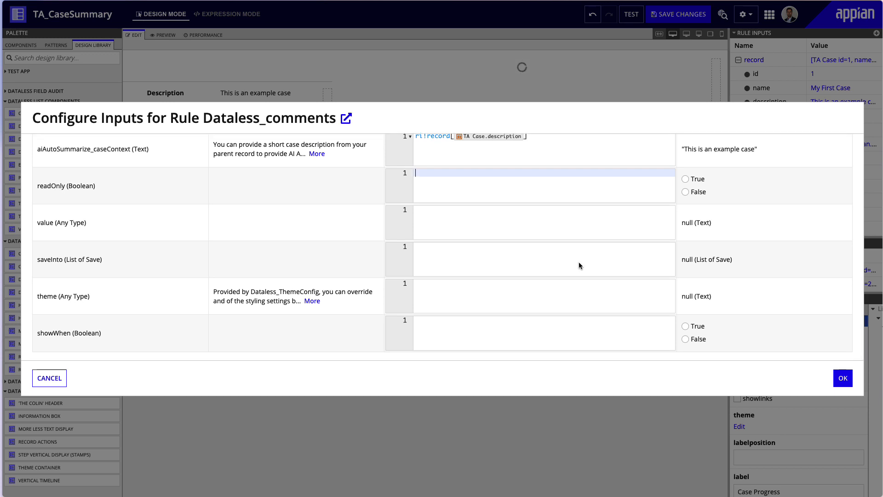
left_click_drag(46, 223, 51, 273)
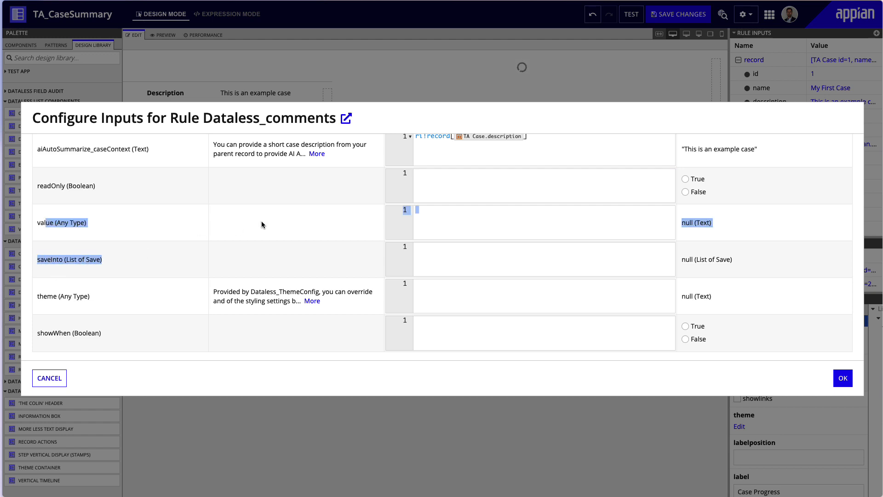
left_click(90, 260)
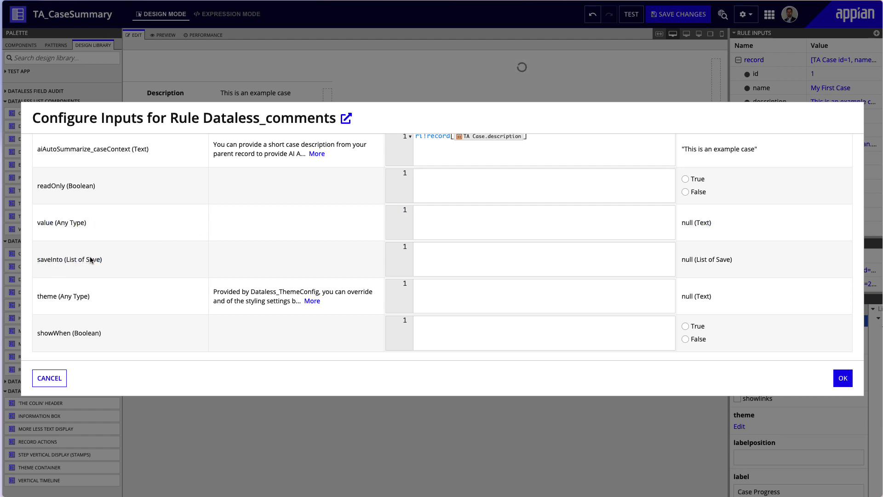
scroll(564, 305, "up", 5)
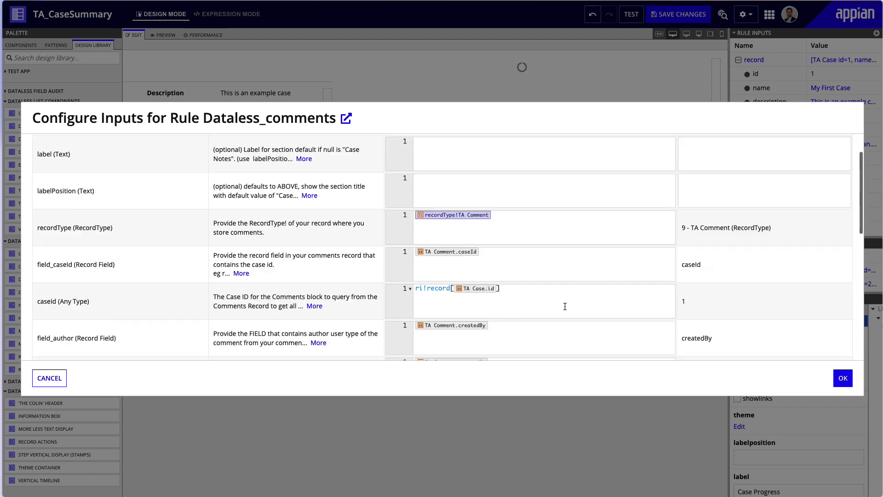
scroll(564, 305, "up", 2)
scroll(570, 308, "down", 10)
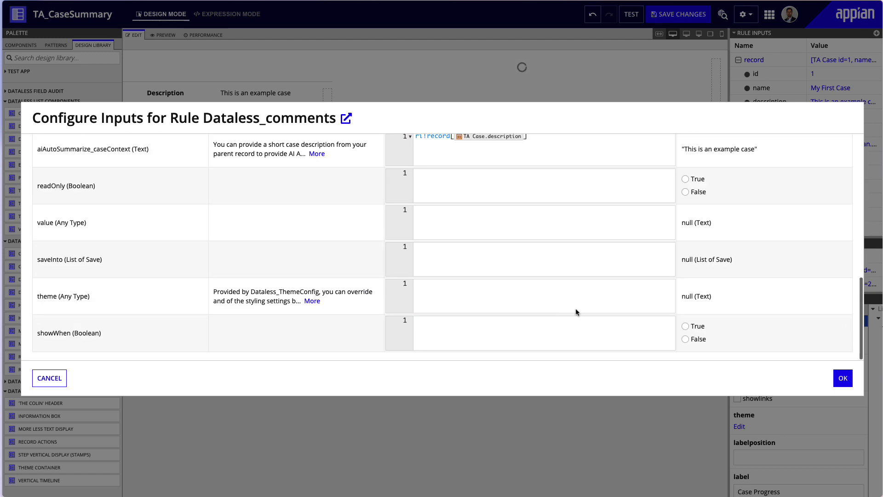
left_click(843, 379)
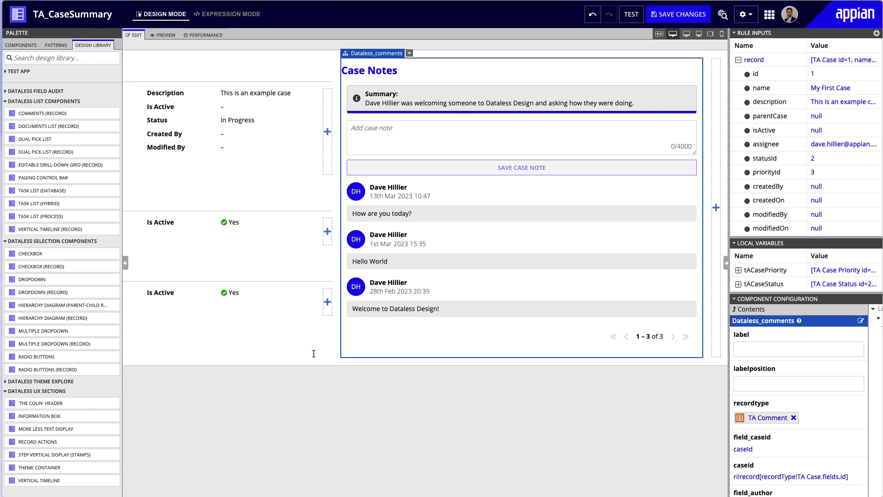
- Give the column layout containing the comments component a fixed width of Medium plus
left_click(754, 310)
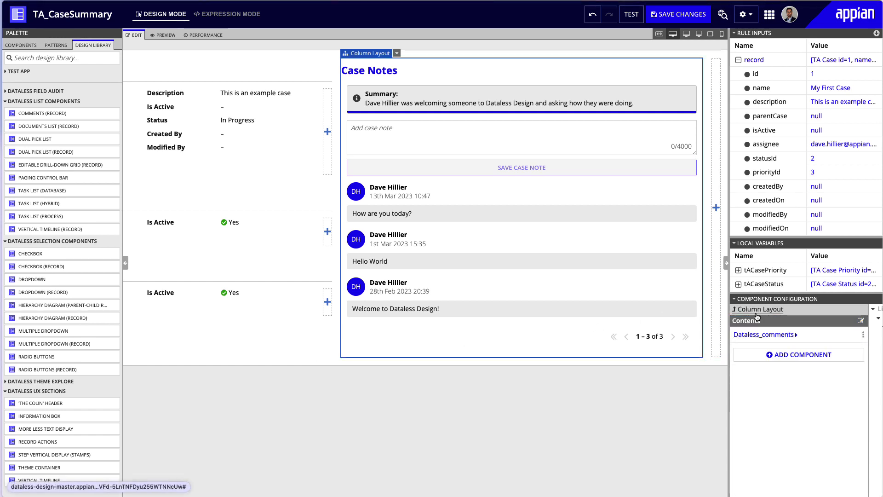
left_click(757, 309)
left_click(766, 399)
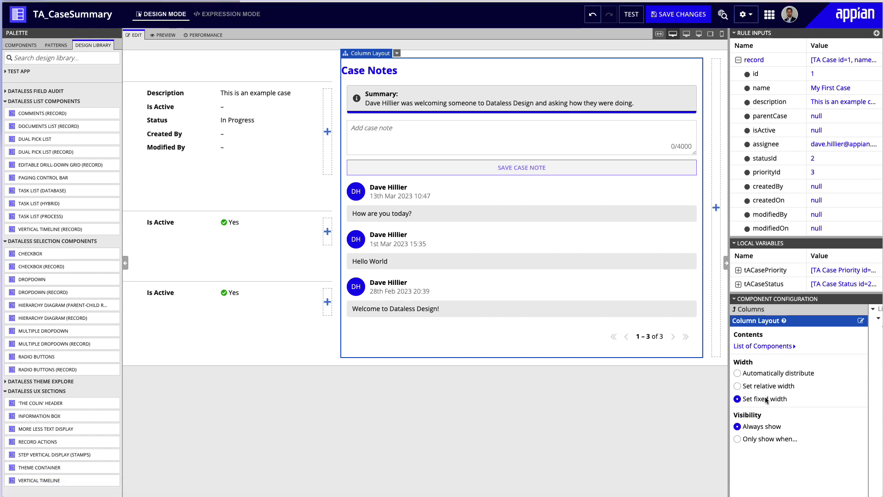
left_click(776, 415)
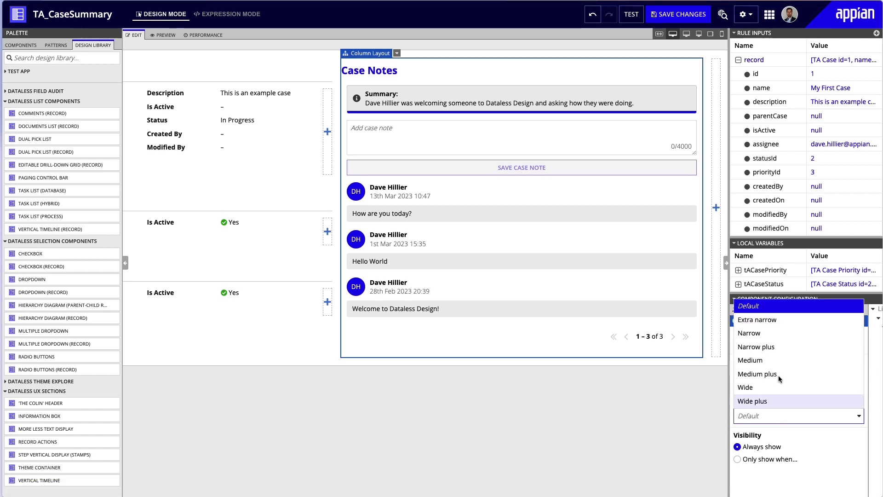
left_click(757, 374)
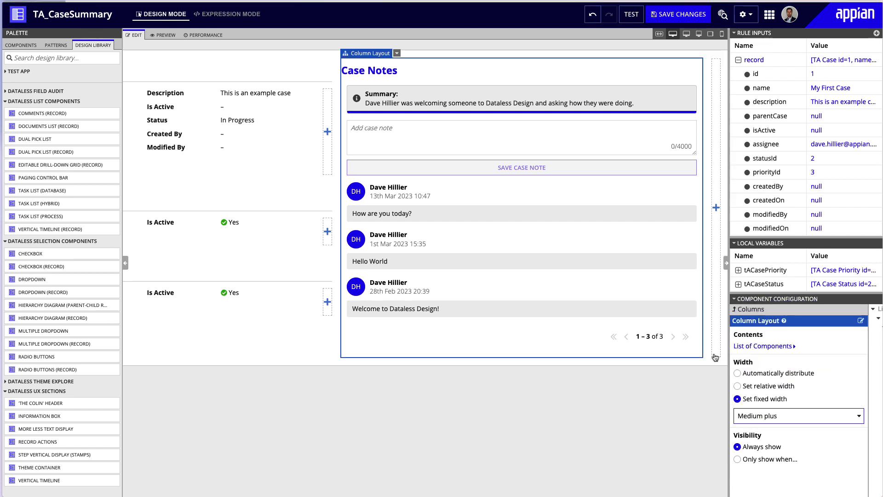
- Add the Documents List (Record) component beneath the comments in the same column and set its recordType input to TA Document
left_click_drag(51, 130, 575, 361)
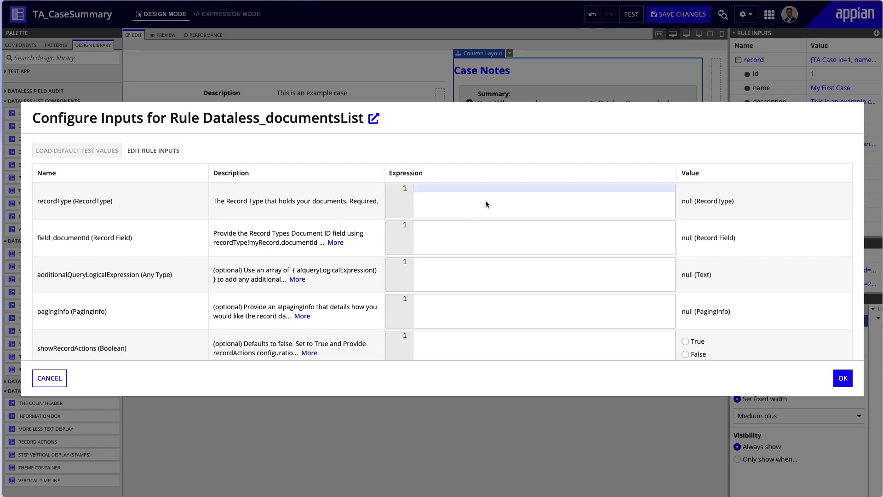
type("reco")
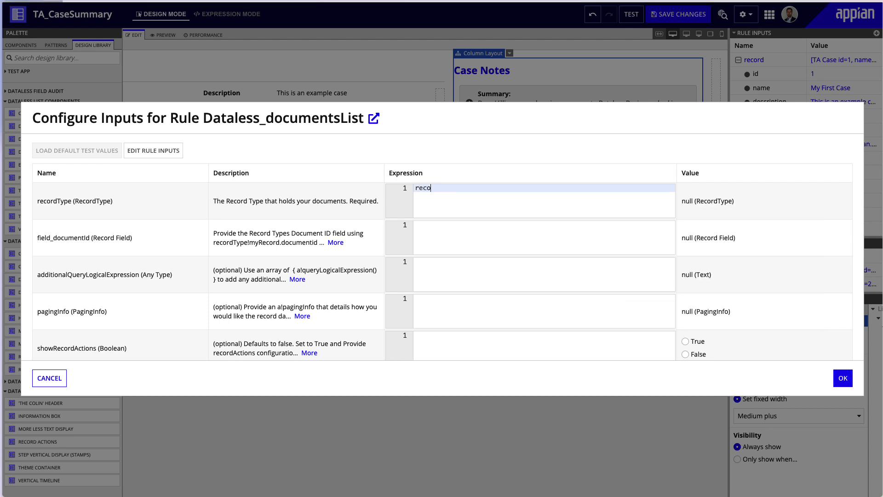
type("rd")
key("Return")
type("!do")
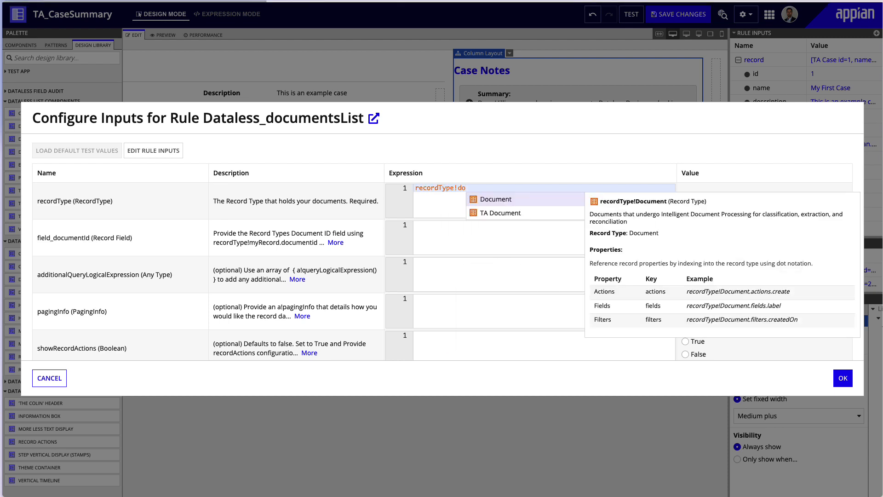
key("Down")
key("Return")
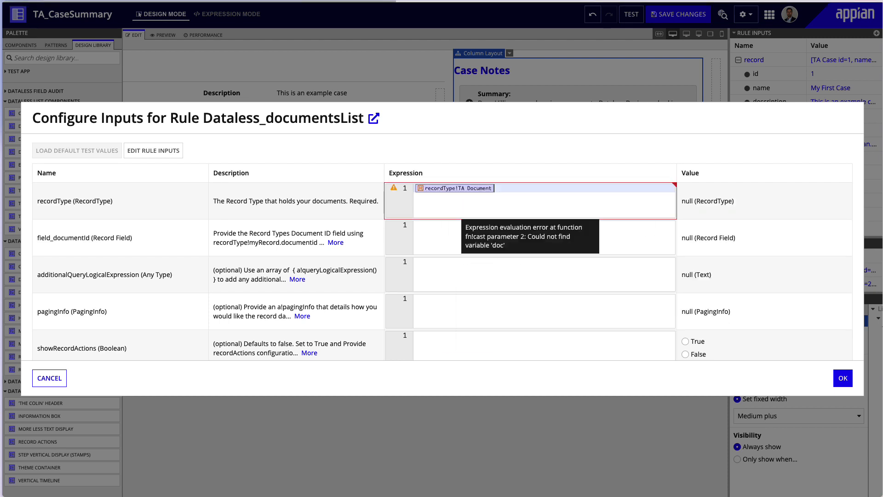
- Set the field_documentId input of Dataless_documentsList to the record field TA Document.document
left_click(443, 233)
key("ctrl+v")
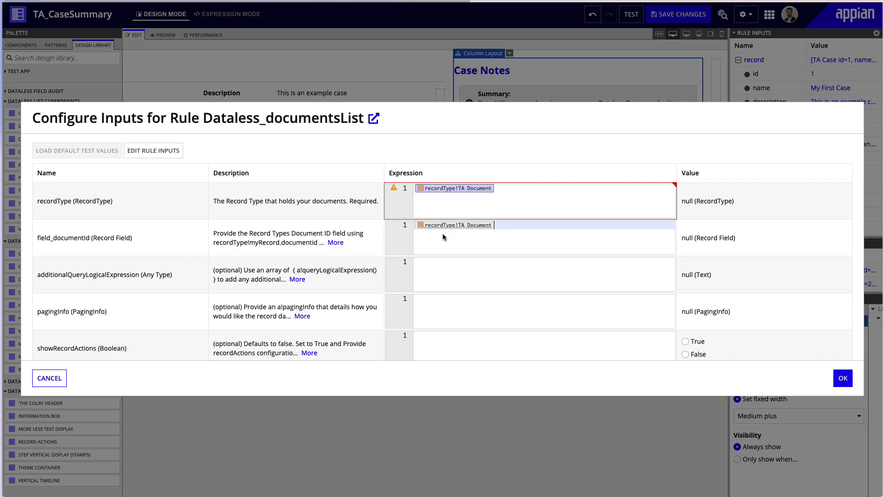
type(".")
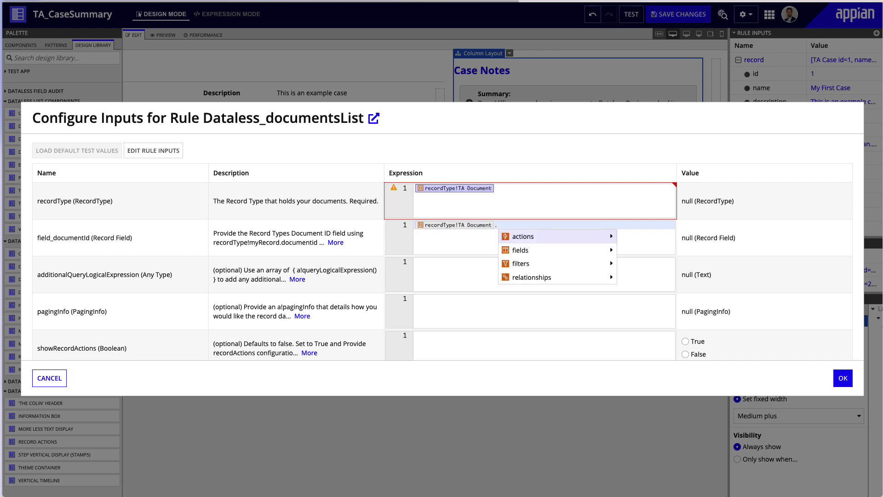
type("do")
type("c")
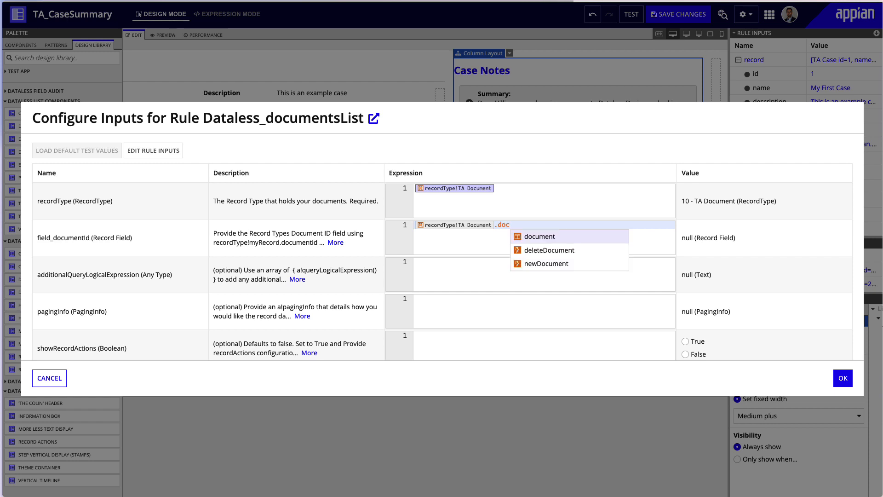
key("Return")
key("Tab")
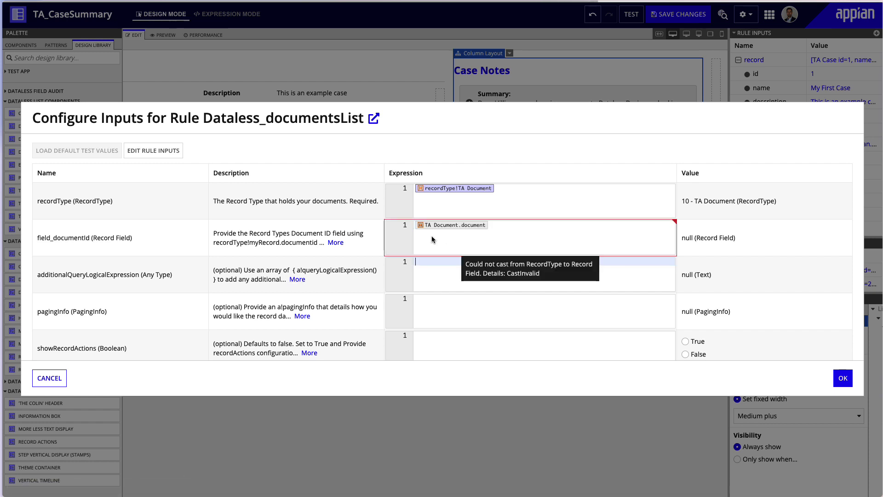
- Set the field_caseId input to the record field TA Document.caseId
scroll(472, 289, "down", 3)
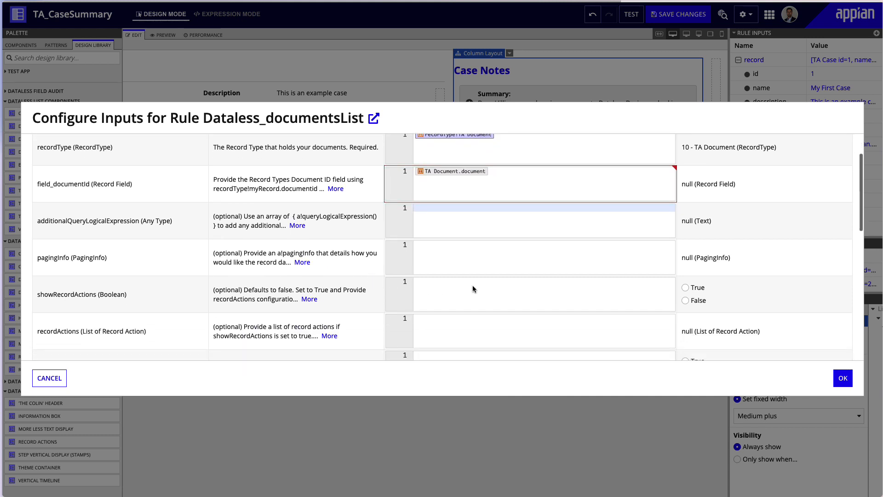
left_click(475, 286)
scroll(476, 285, "down", 2)
left_click(487, 292)
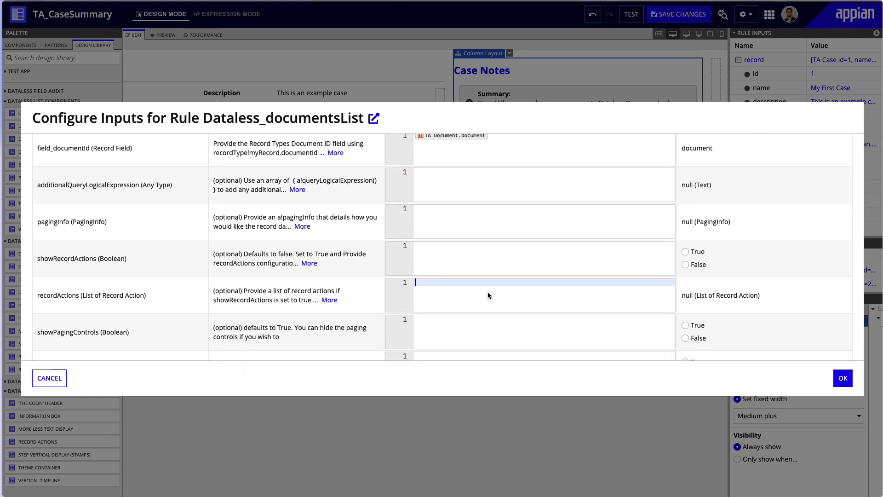
scroll(488, 293, "down", 3)
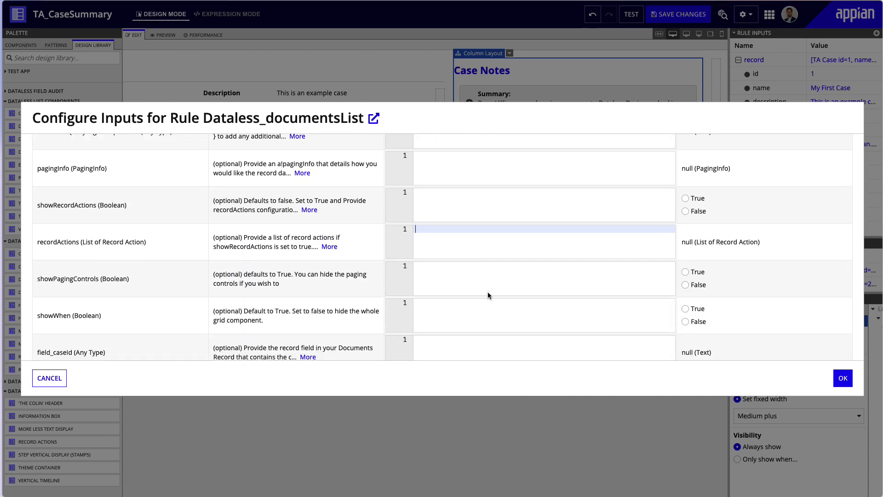
scroll(488, 295, "down", 4)
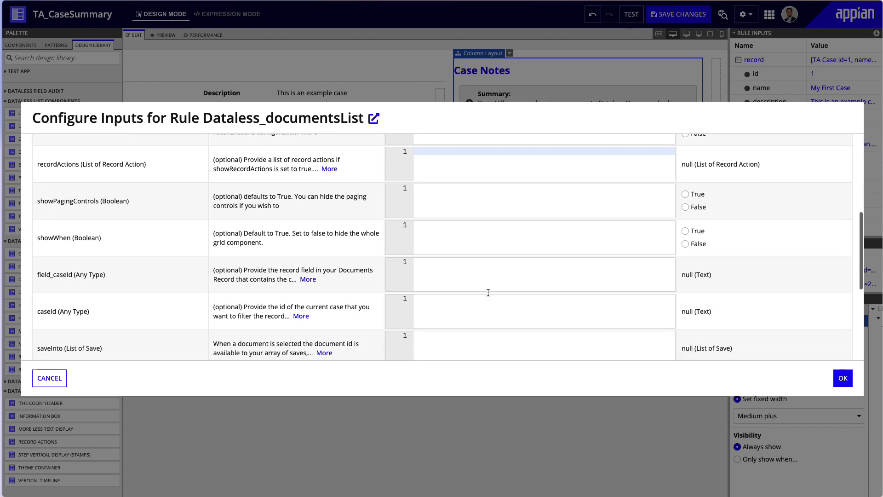
left_click(500, 269)
key("ctrl+v")
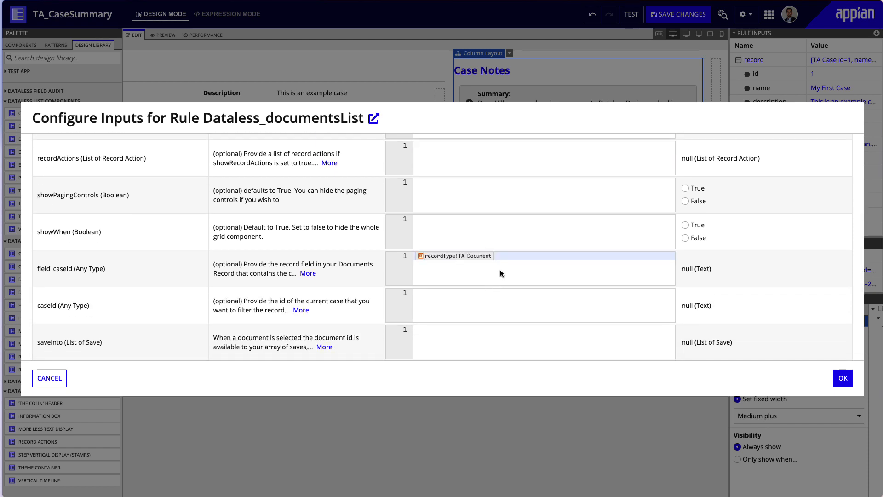
type(".")
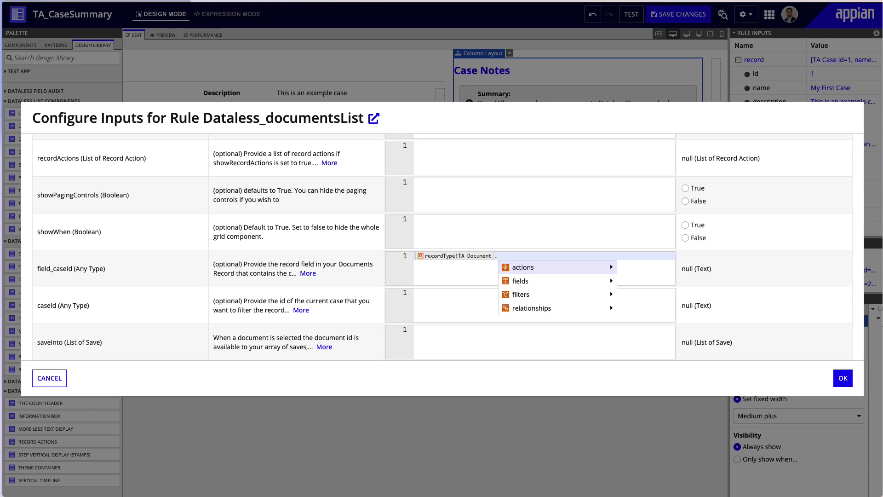
mouse_move(559, 281)
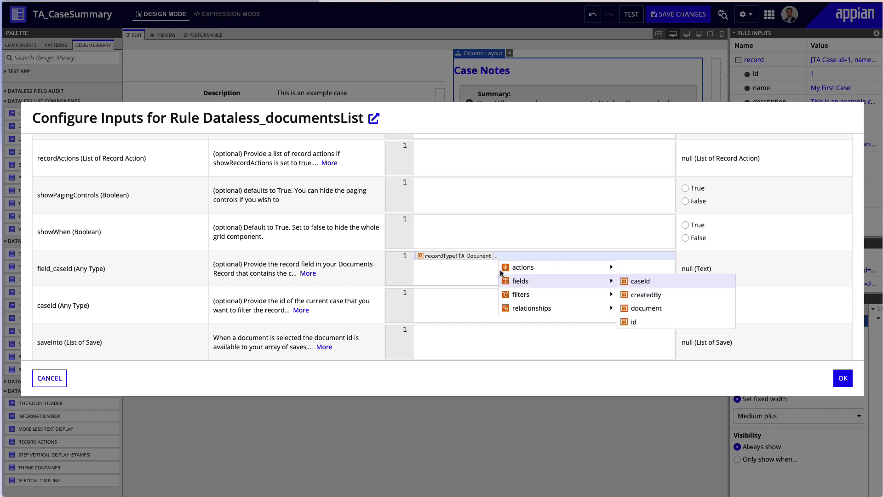
left_click(672, 284)
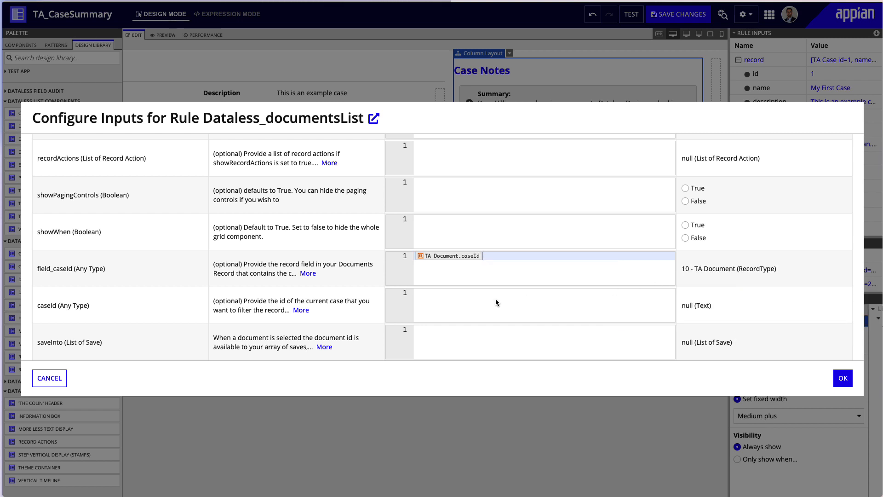
- Supply the current case's id, ri!record[TA Case.id], as the caseId input
left_click(521, 316)
type("ri!r")
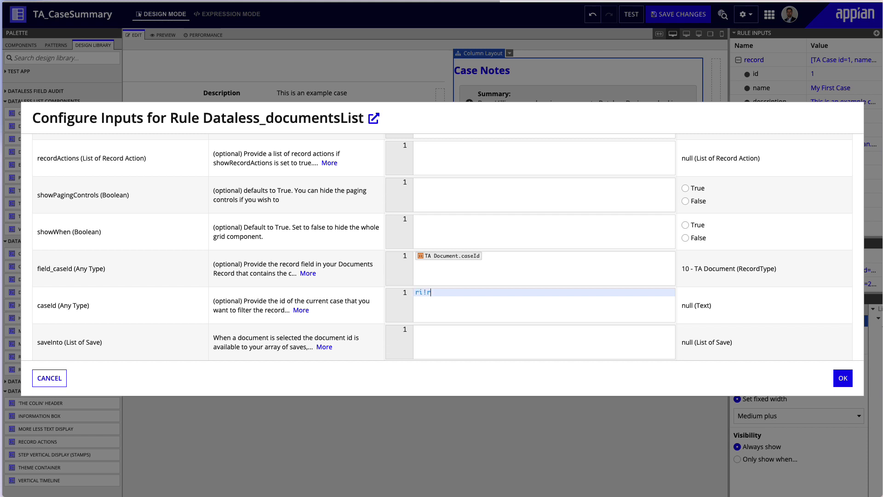
type("ecord[TA Case")
type(".i")
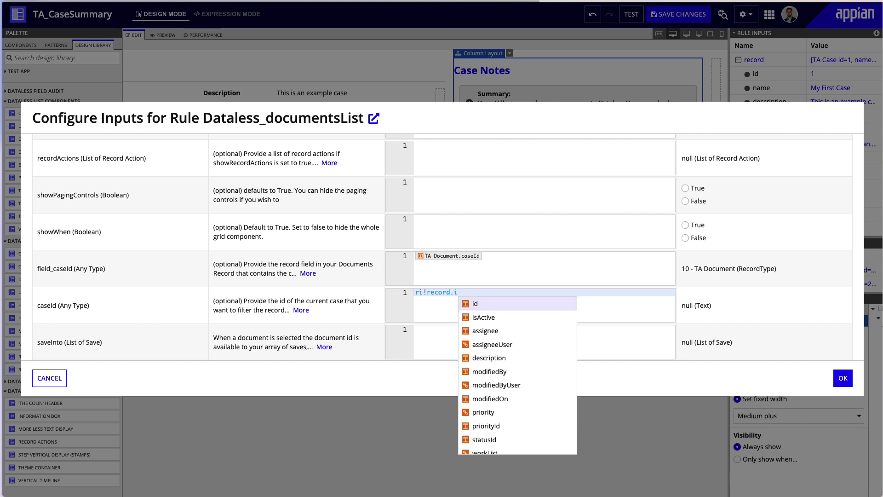
key("Return")
scroll(519, 316, "down", 1)
left_click(504, 305)
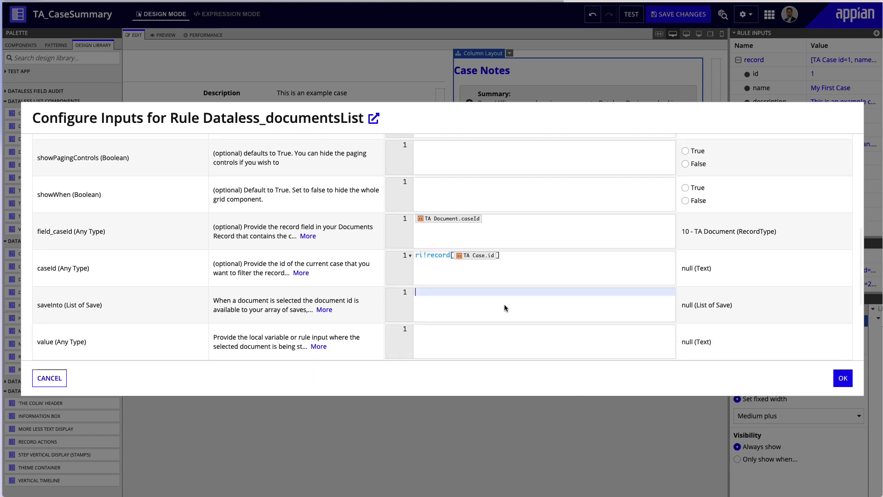
- Try to set the field_id input to the id field of the TA Document record type
scroll(504, 304, "down", 2)
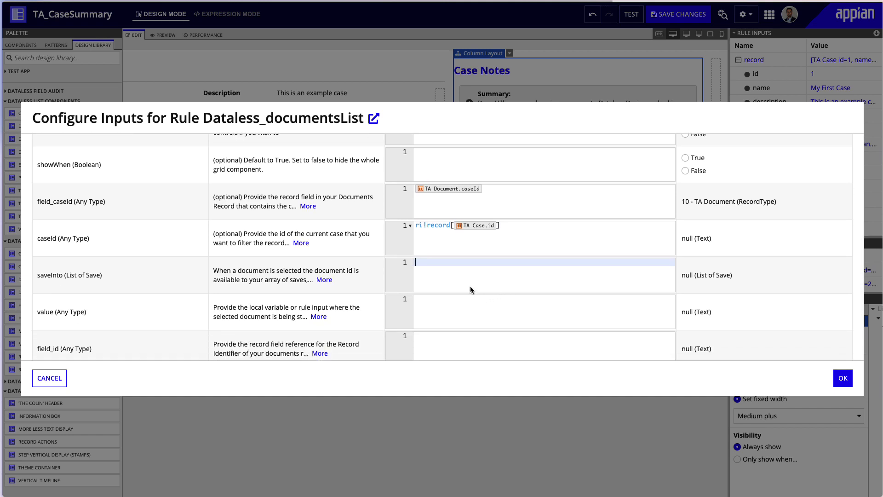
scroll(478, 271, "down", 3)
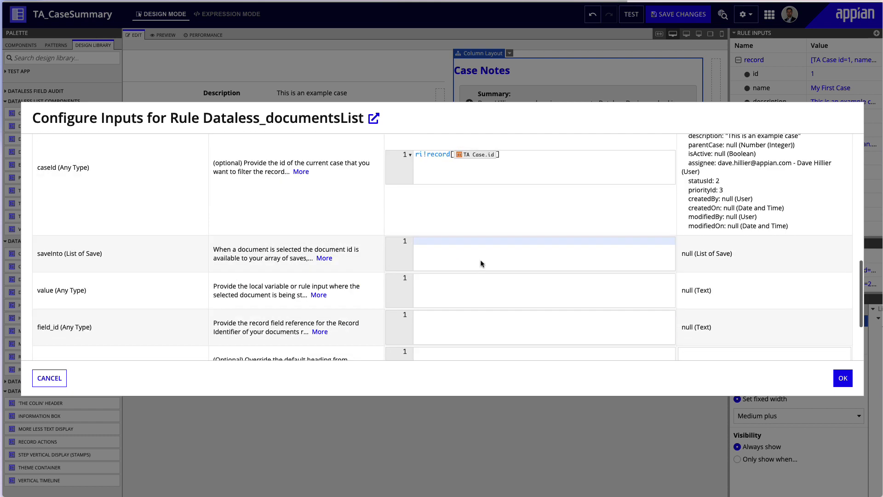
scroll(482, 259, "down", 2)
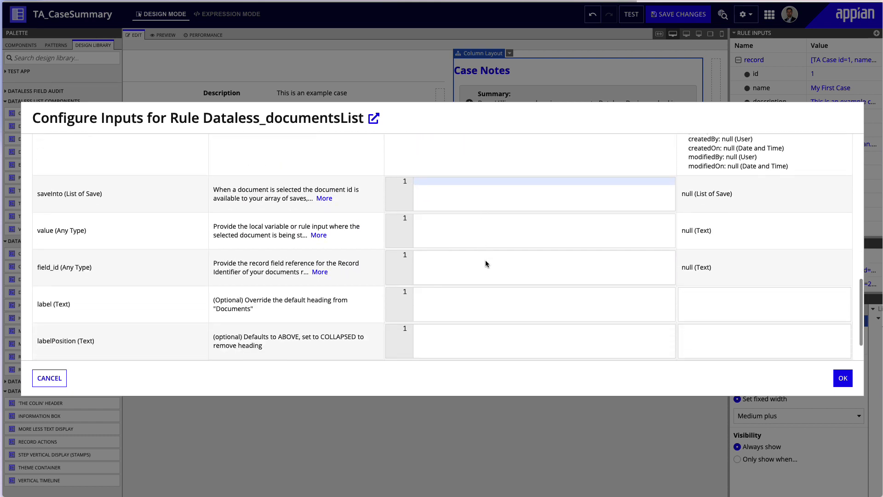
left_click(484, 260)
type("recordType!TA Document")
type(".")
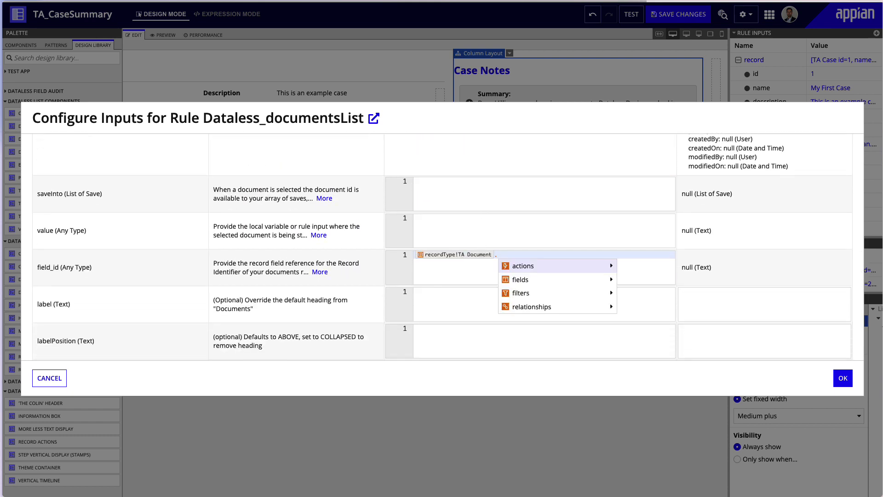
type("id")
scroll(441, 244, "down", 1)
key("Return")
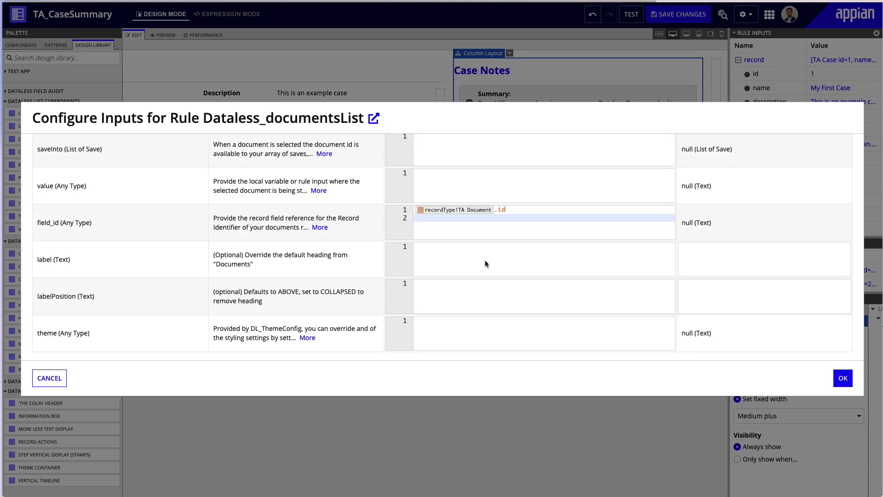
- Correct the field_id expression to a proper record field reference, TA Document.id
left_click(534, 211)
key("BackSpace")
key("BackSpace")
key("BackSpace")
key("BackSpace")
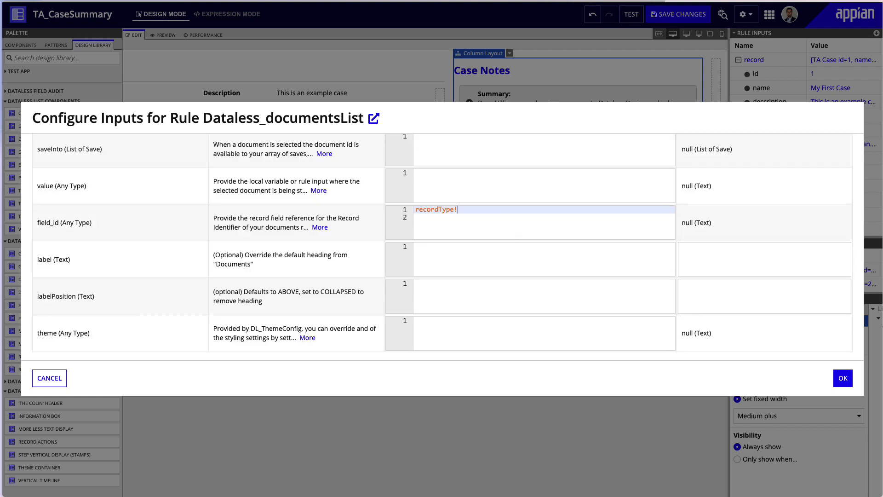
key("ctrl+z")
type(".id")
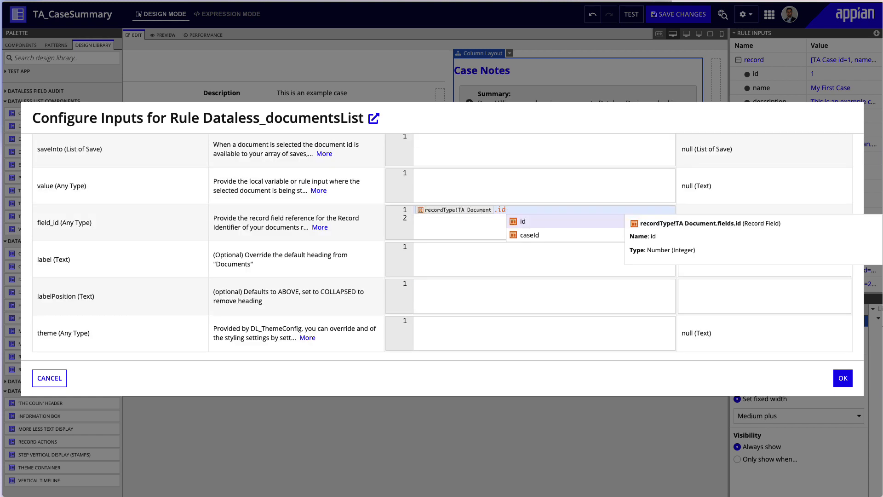
key("Return")
- Leave label, labelPosition and theme empty, apply the Dataless_documentsList configuration and save the interface changes
left_click(506, 259)
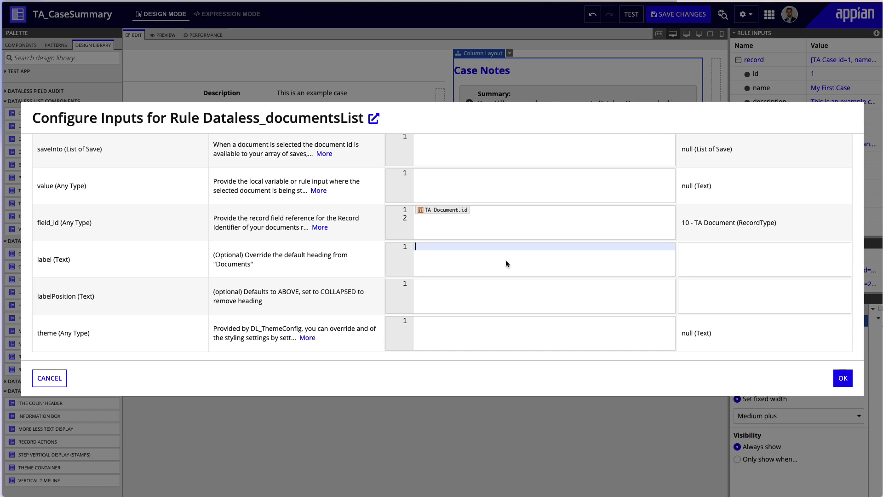
left_click(713, 263)
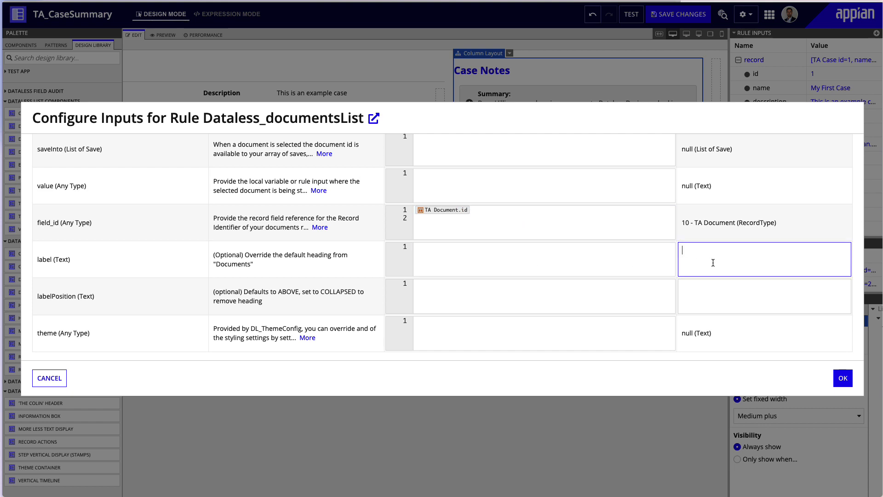
left_click(843, 379)
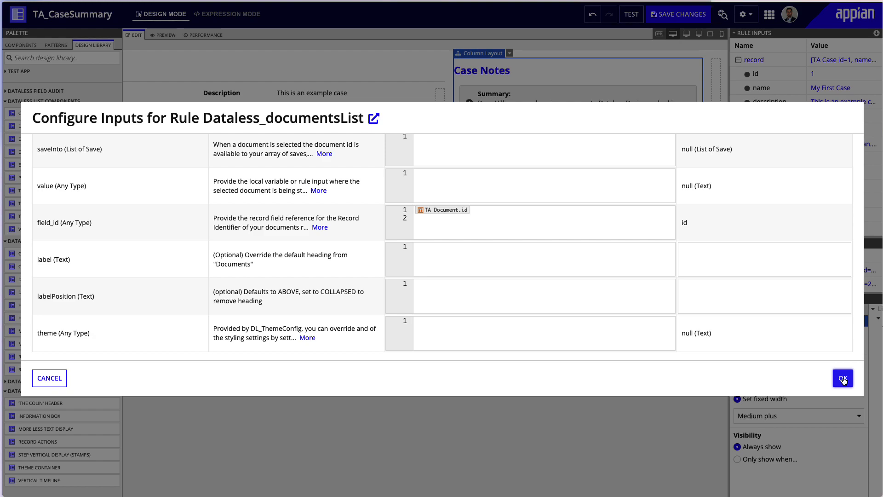
left_click(843, 379)
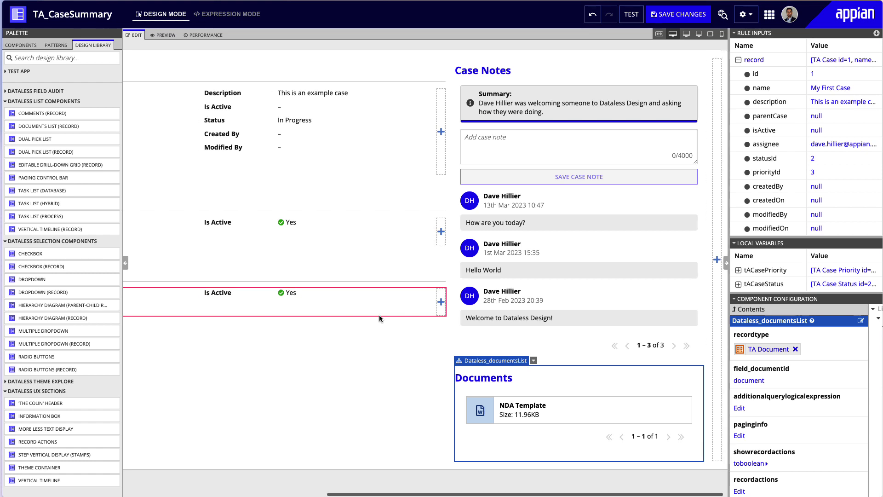
scroll(379, 315, "left", 7)
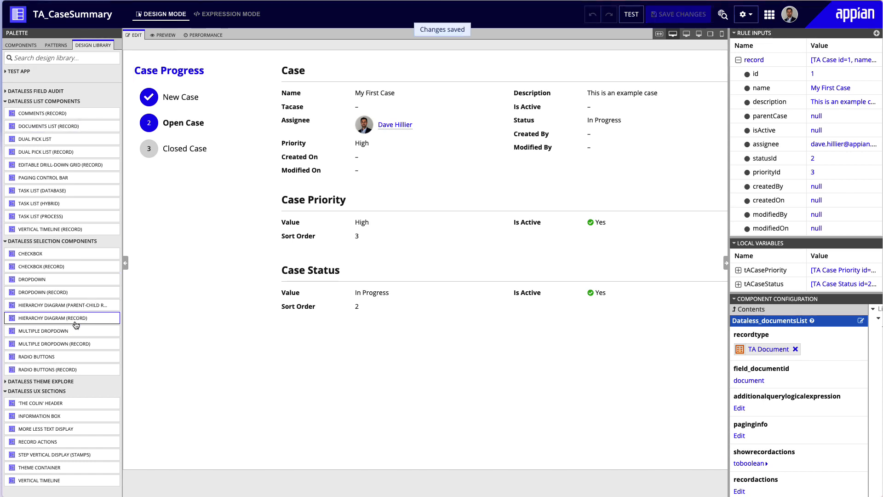
left_click_drag(76, 325, 528, 255)
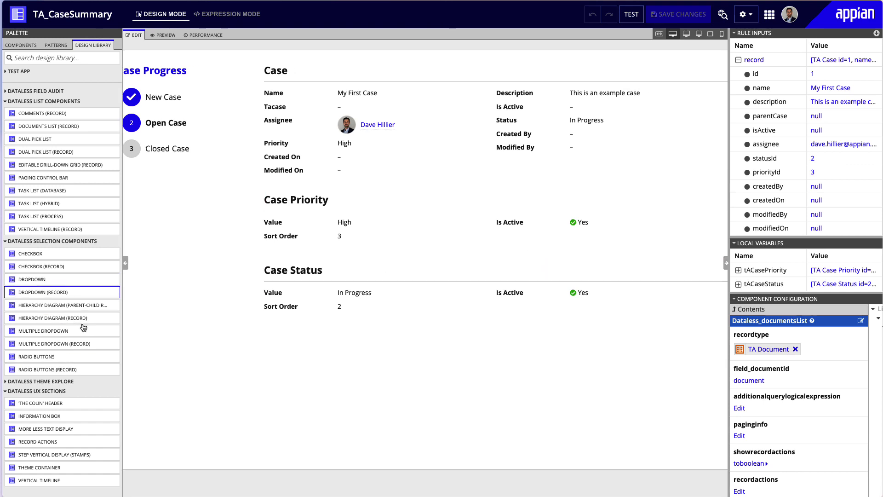
left_click_drag(65, 305, 495, 353)
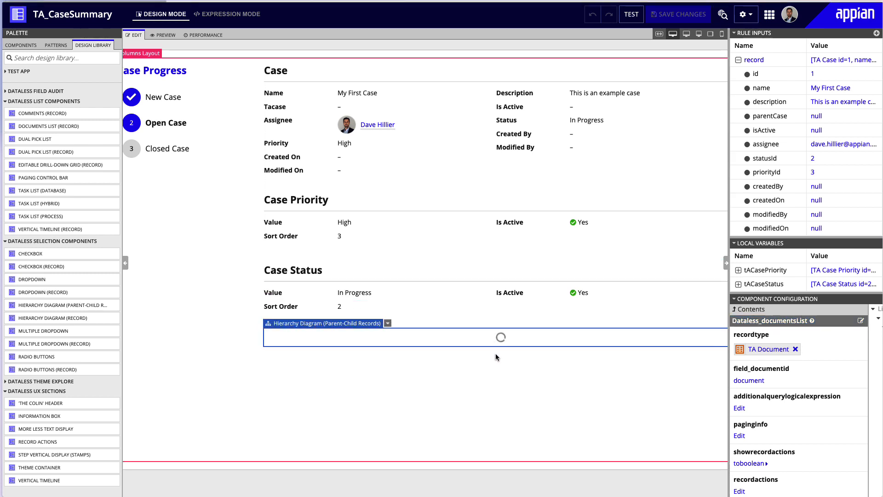
scroll(496, 354, "down", 10)
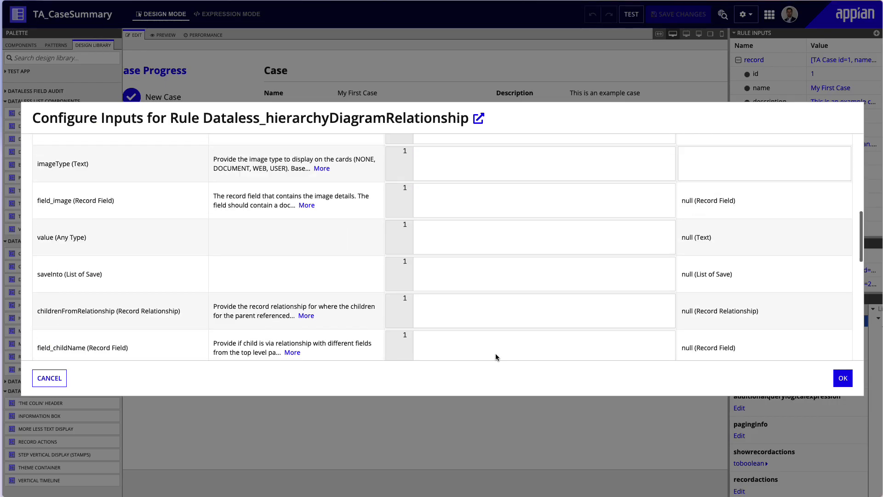
scroll(496, 354, "up", 4)
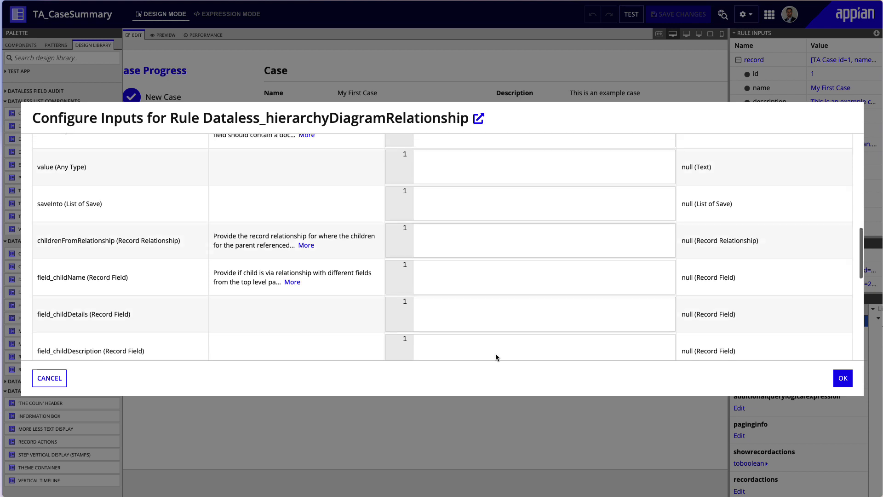
left_click(50, 378)
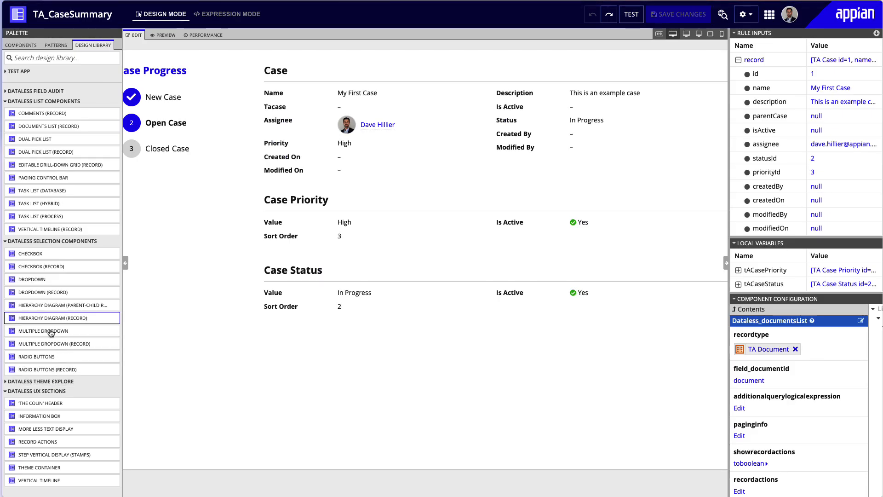
- Add the Hierarchy Diagram (Record) component beneath the Case Status section in the middle column
left_click_drag(50, 318, 390, 305)
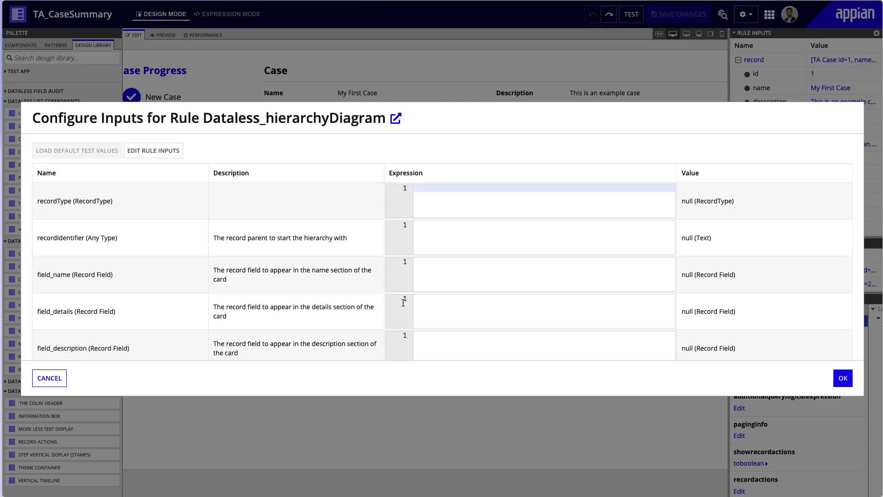
scroll(493, 302, "down", 6)
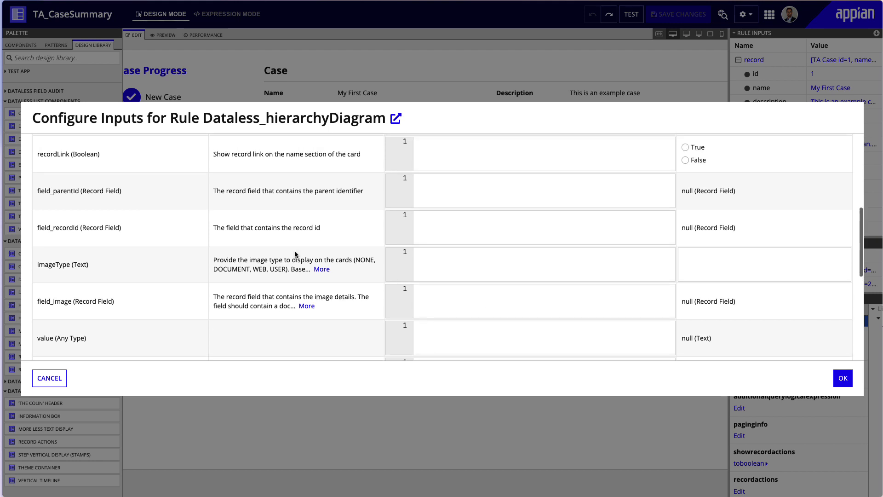
scroll(461, 225, "up", 6)
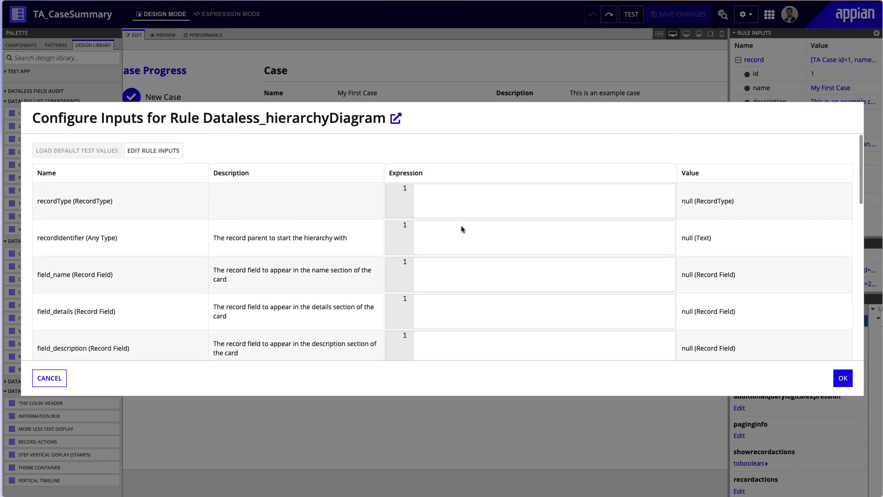
- Set the hierarchy diagram's recordType input to recordType!TA Case
left_click(476, 208)
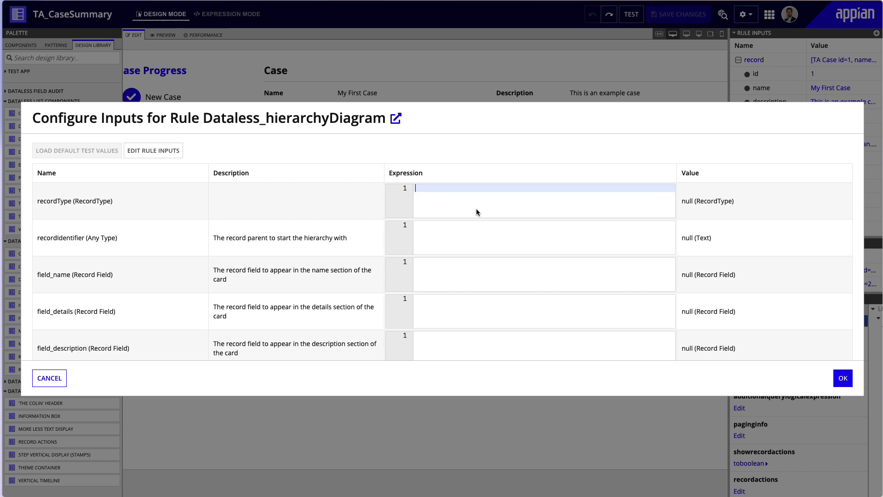
type("ta ca")
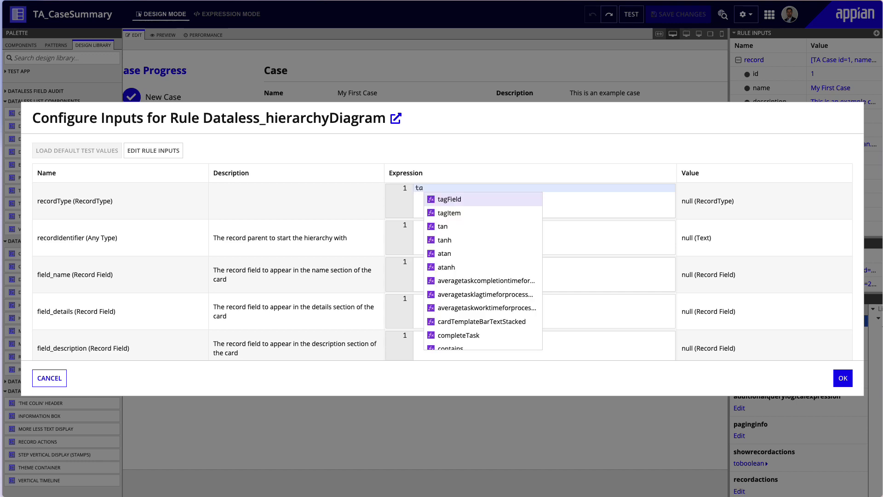
key("BackSpace")
key("BackSpace")
key("BackSpace")
key("BackSpace")
key("BackSpace")
type("recor")
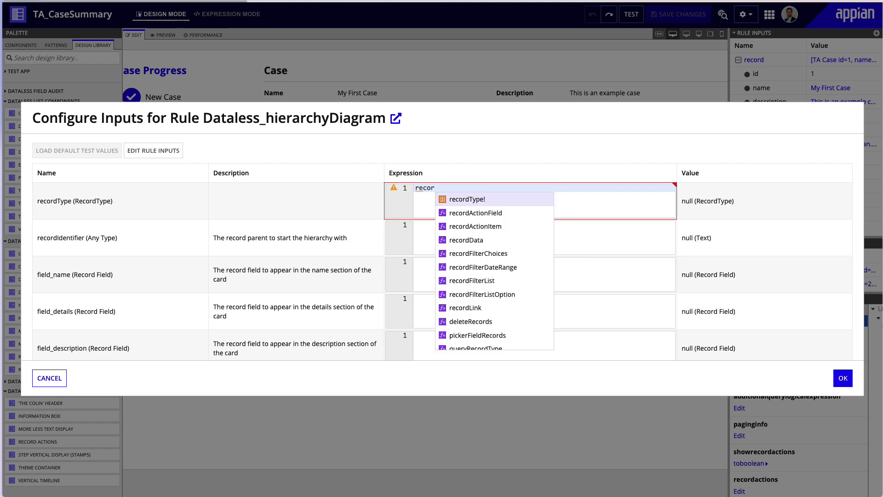
key("Return")
type("ta")
key("Return")
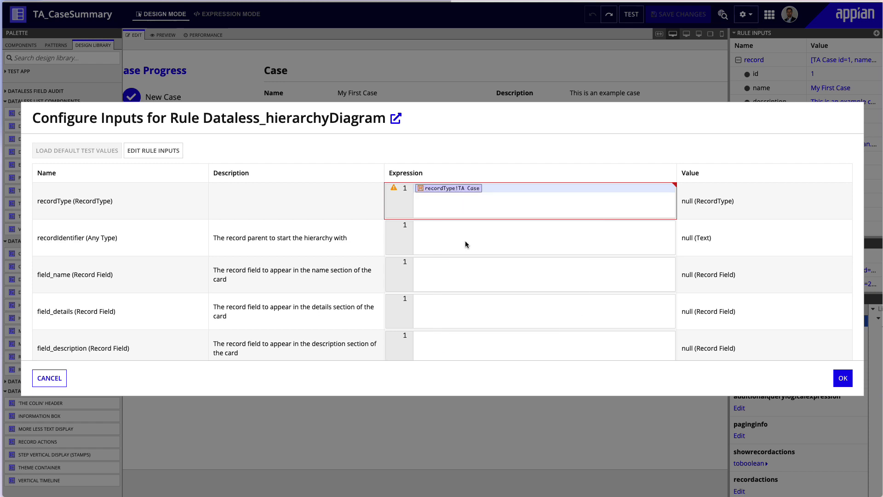
- Supply the current case's id, ri!record[TA Case.id], as the recordIdentifier input
left_click(443, 231)
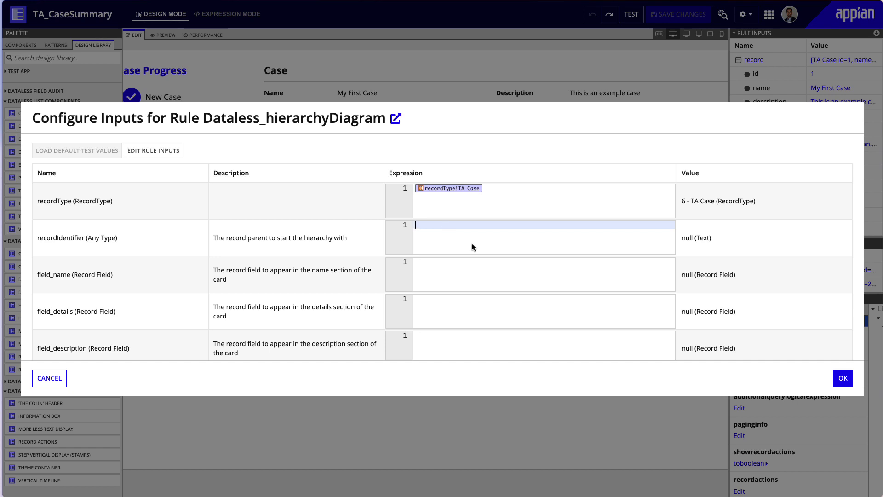
type("1")
type("ri!record")
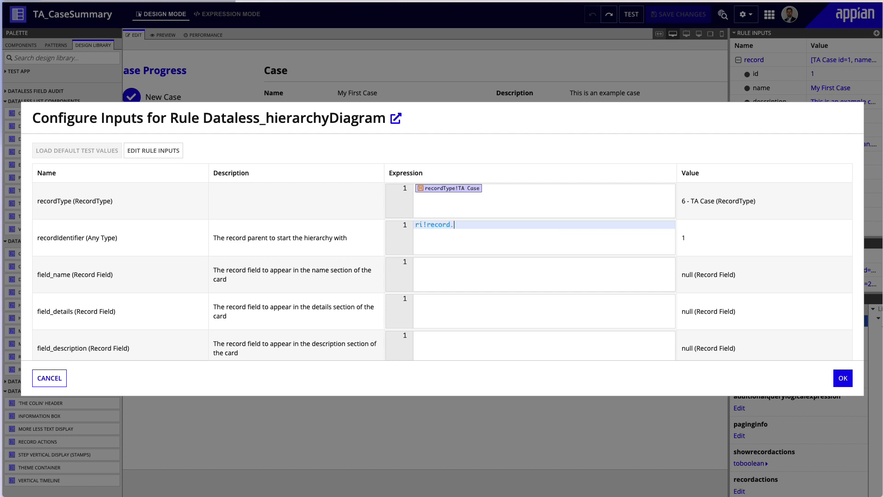
type(".")
key("Return")
- Set the field_name input to the TA Case.name record field
left_click(454, 269)
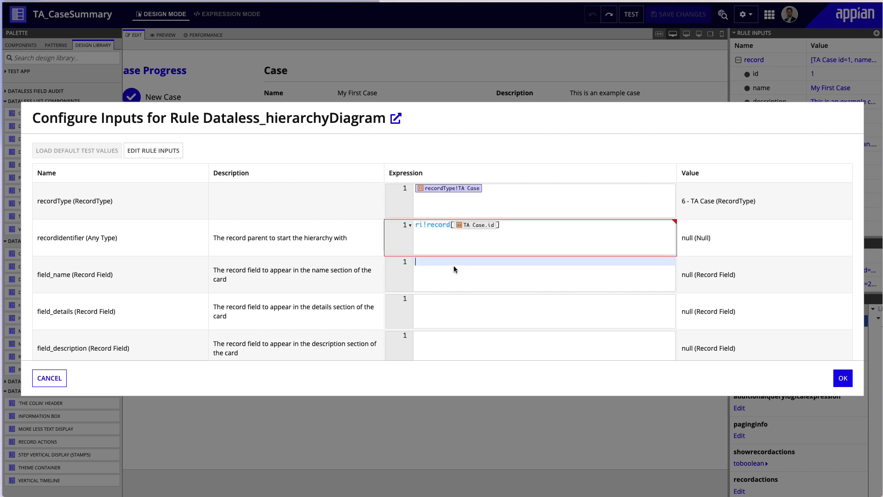
type("recordType!TA Case")
type(".")
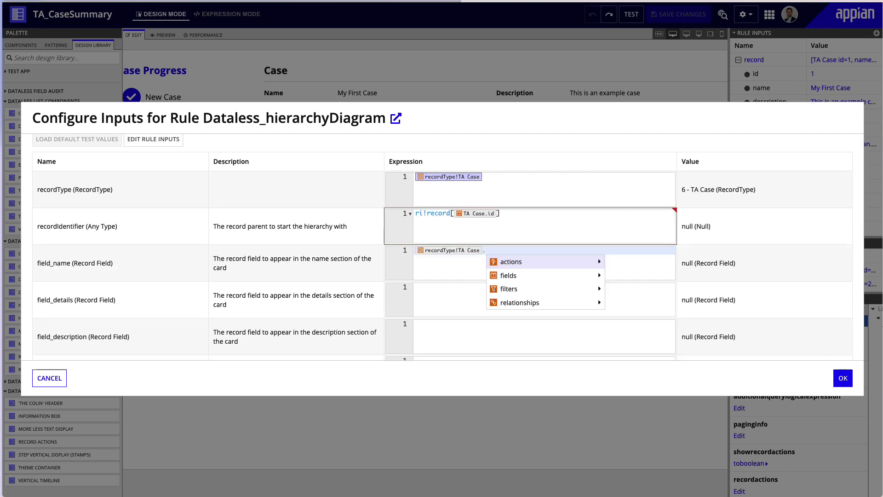
type("fields.name")
key("Return")
- Set the field_details input to the related status value, TA Case.status.value
left_click(475, 300)
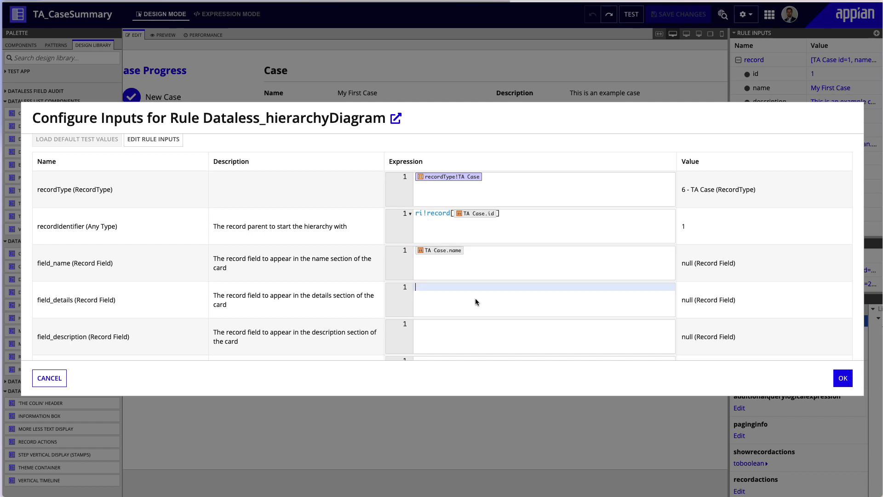
scroll(475, 298, "down", 3)
scroll(476, 298, "up", 2)
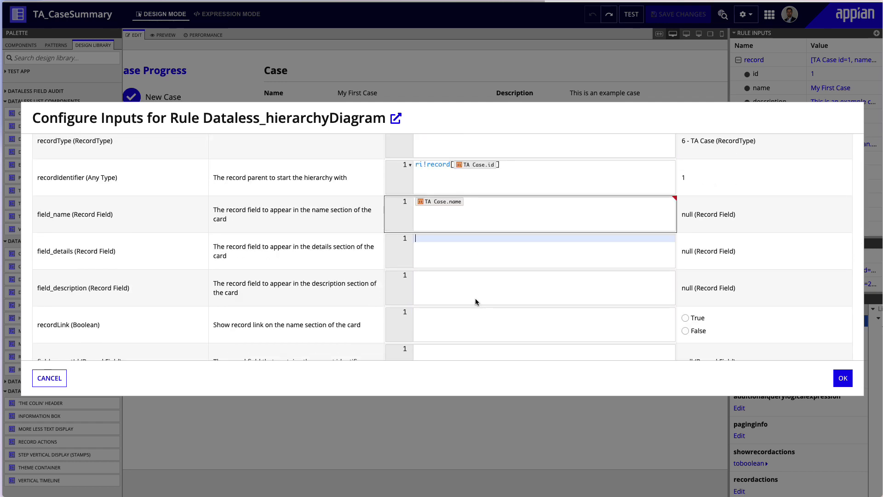
key("ctrl+v")
type(".")
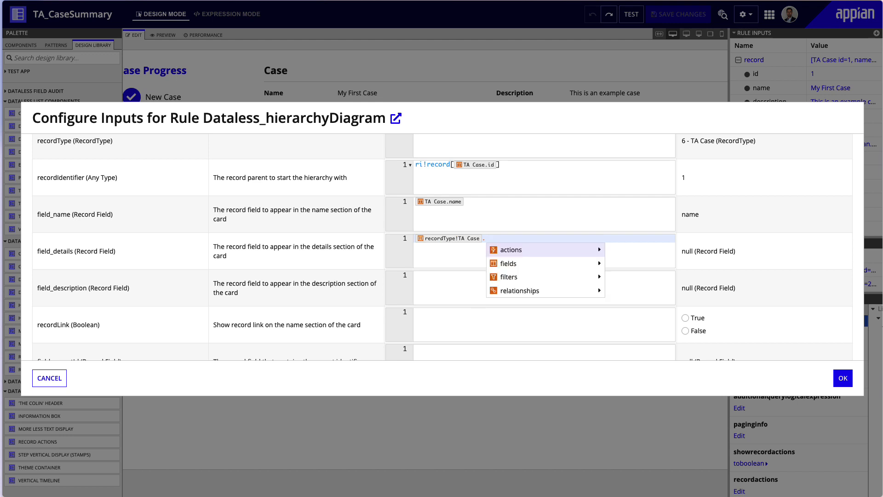
key("Up")
left_click(650, 345)
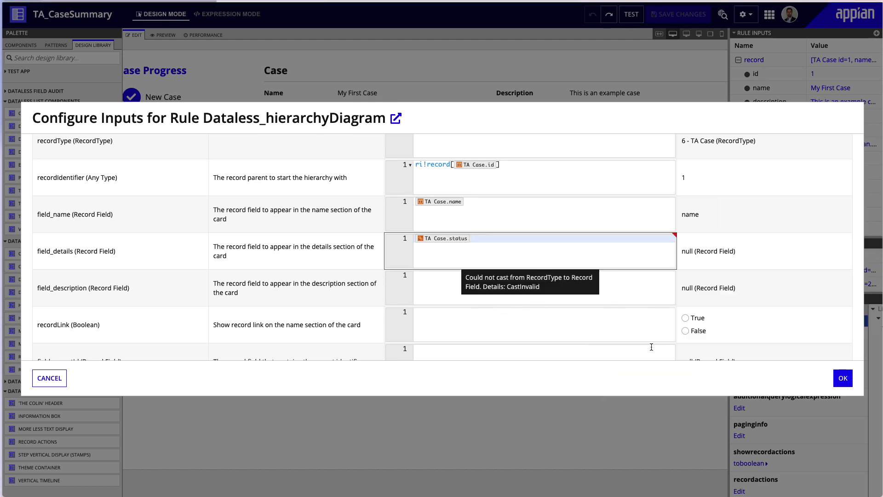
type(".")
- Set the field_description input to TA Case.description and set recordLink to True
left_click(615, 290)
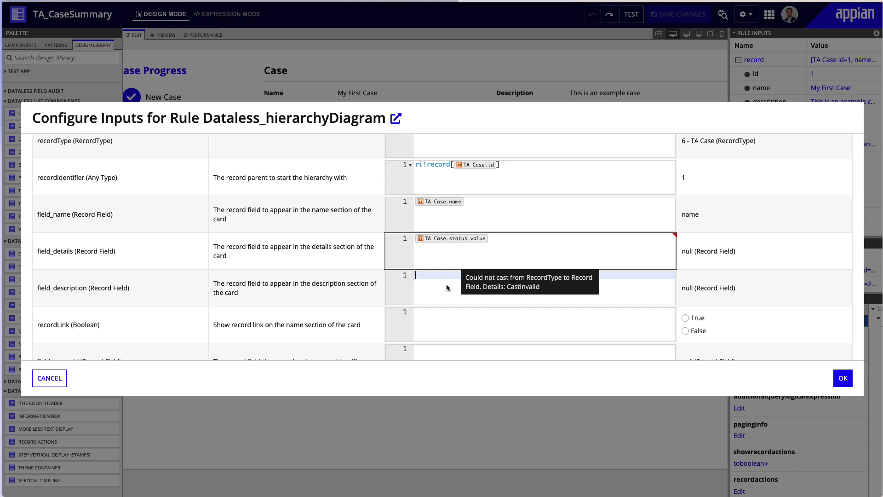
key("ctrl+v")
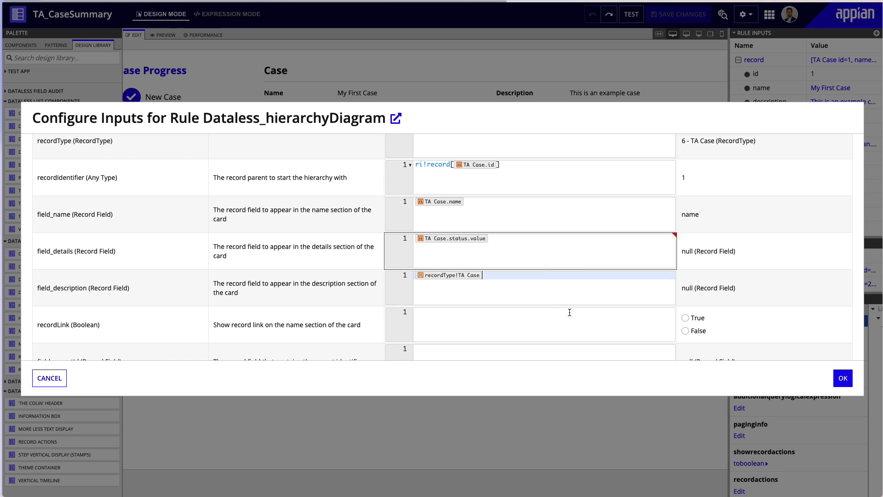
key("Down")
key("Return")
left_click(427, 325)
scroll(426, 325, "down", 2)
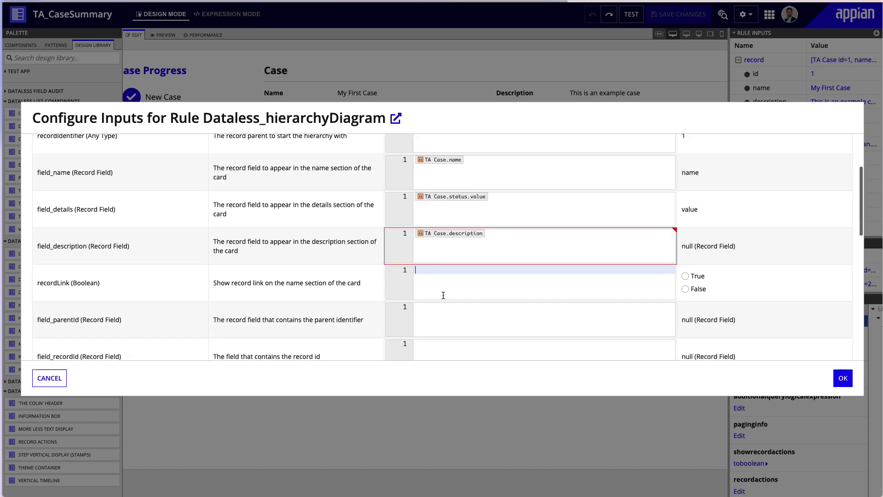
scroll(528, 249, "down", 1)
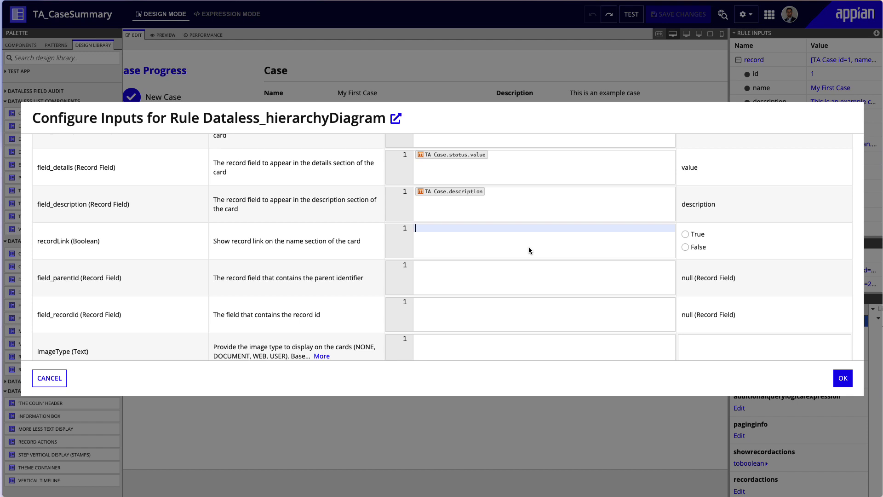
left_click(685, 234)
- Set the field_parentId input to the TA Case.parentCase record field
left_click(491, 275)
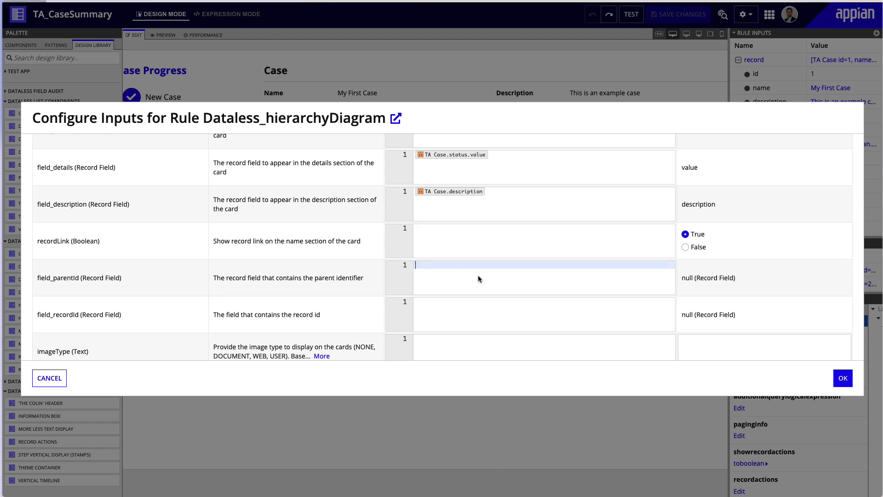
key("ctrl+v")
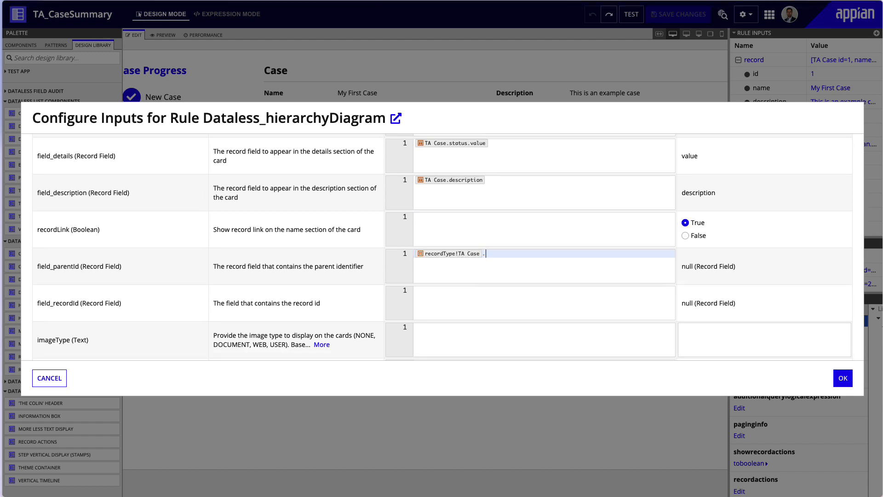
type(".pa")
left_click(498, 266)
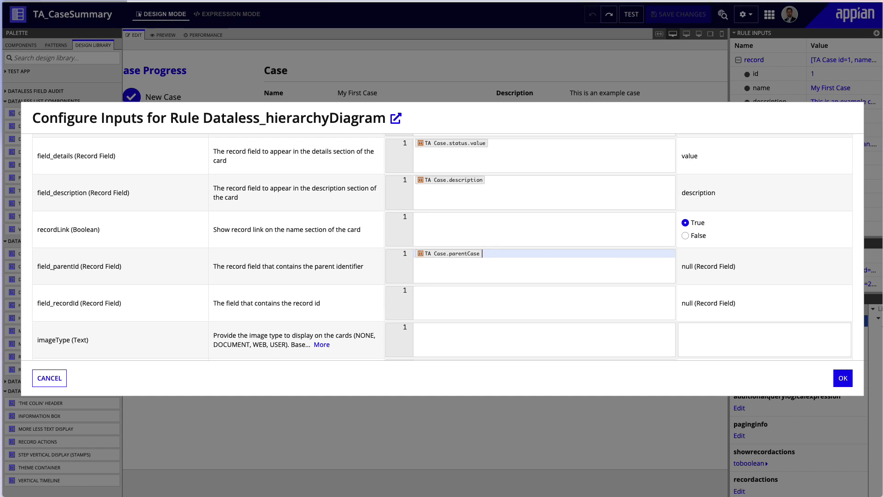
- Set the field_recordId input to the TA Case.id record field
left_click(453, 305)
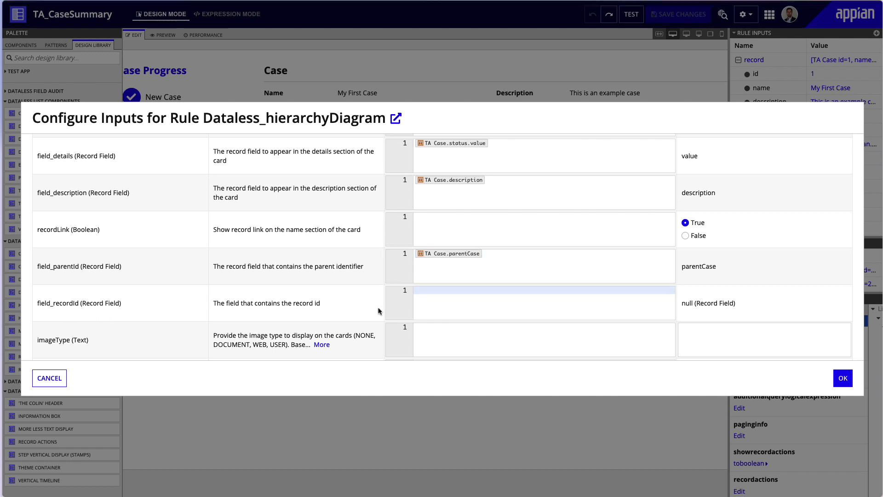
scroll(470, 305, "up", 5)
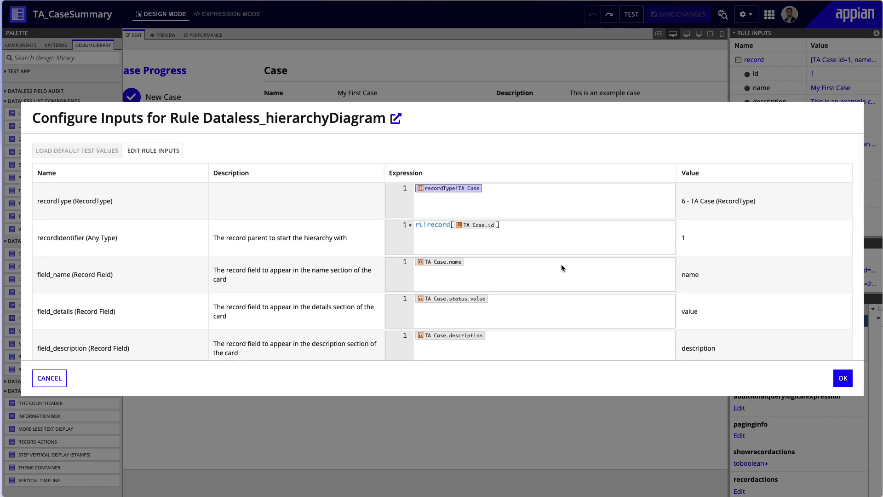
scroll(561, 264, "down", 5)
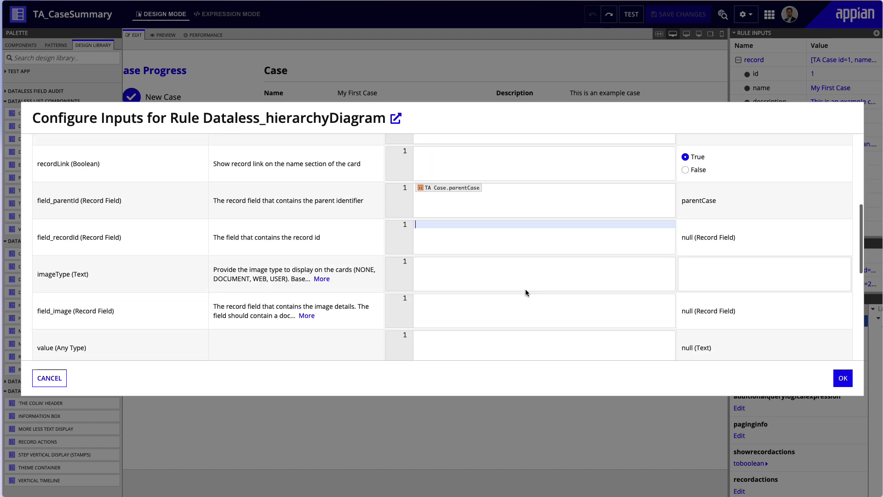
type(".i")
key("Return")
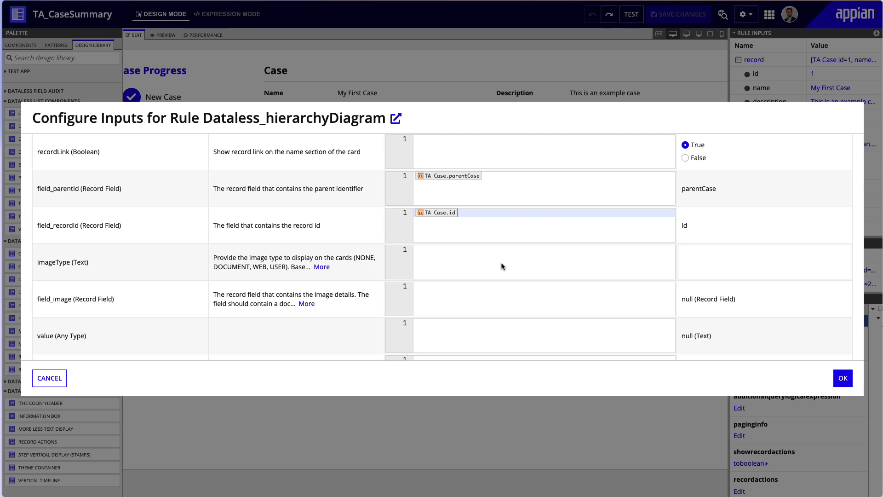
- Set the label to Children, leave the image and remaining optional inputs empty, and apply the Dataless_hierarchyDiagram configuration
scroll(506, 267, "down", 1)
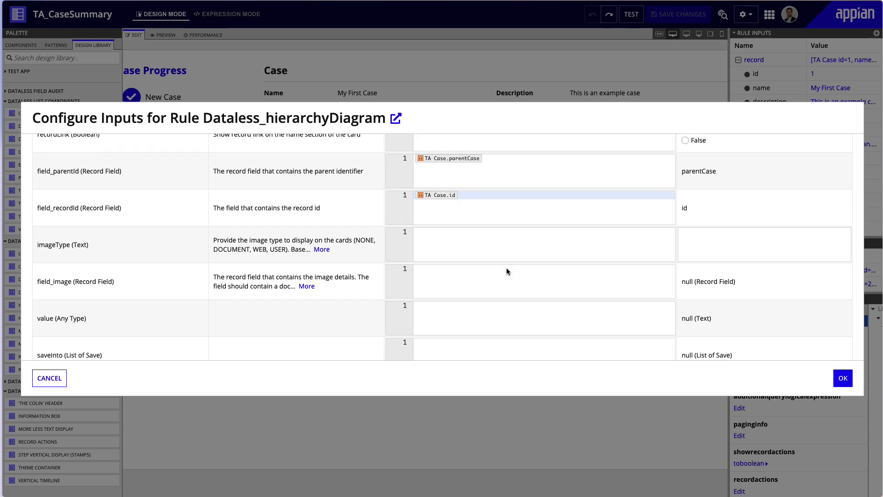
scroll(507, 272, "down", 2)
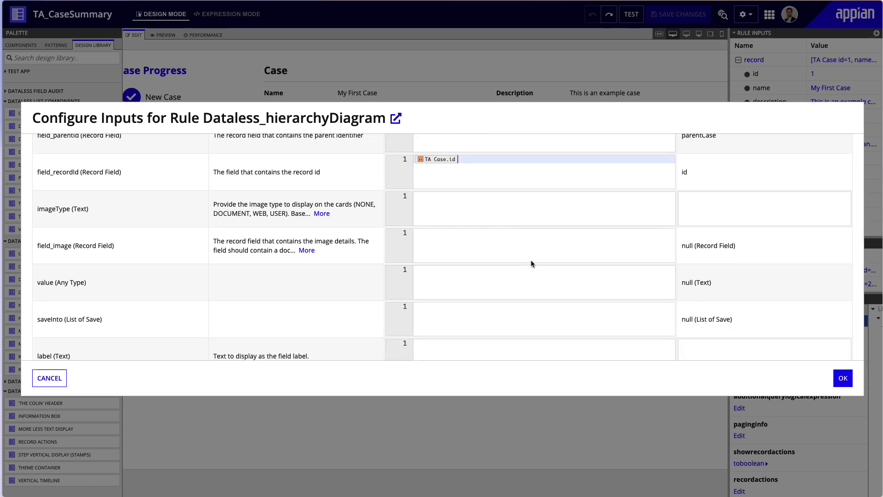
scroll(531, 261, "down", 2)
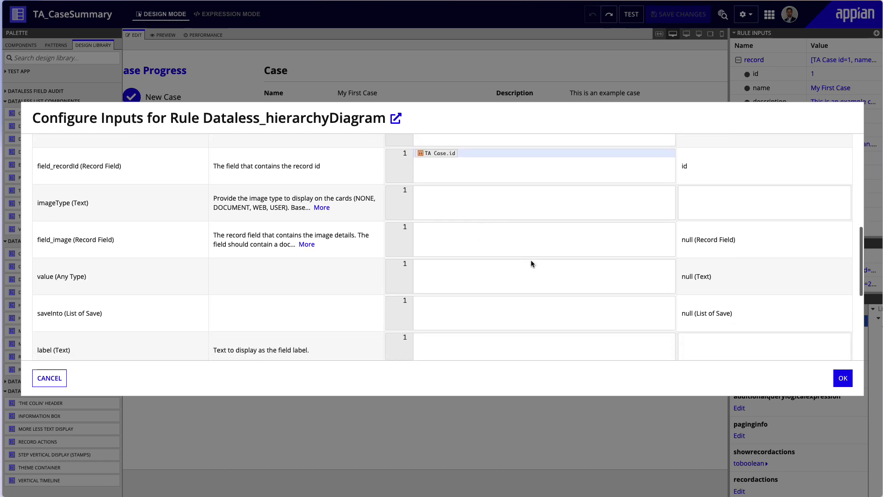
scroll(532, 263, "down", 1)
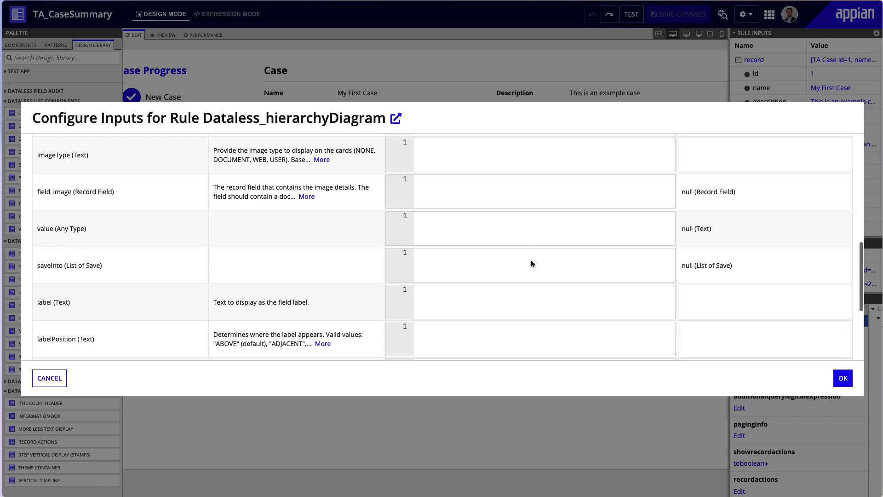
scroll(477, 217, "down", 3)
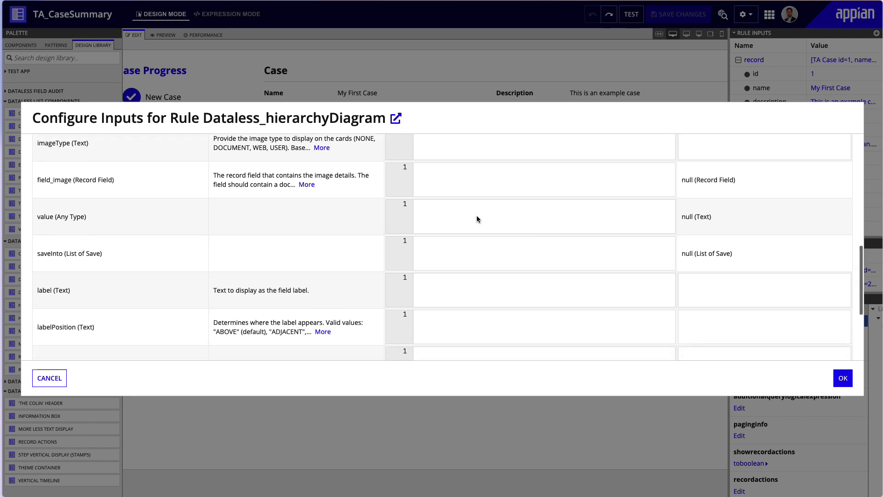
scroll(477, 219, "down", 3)
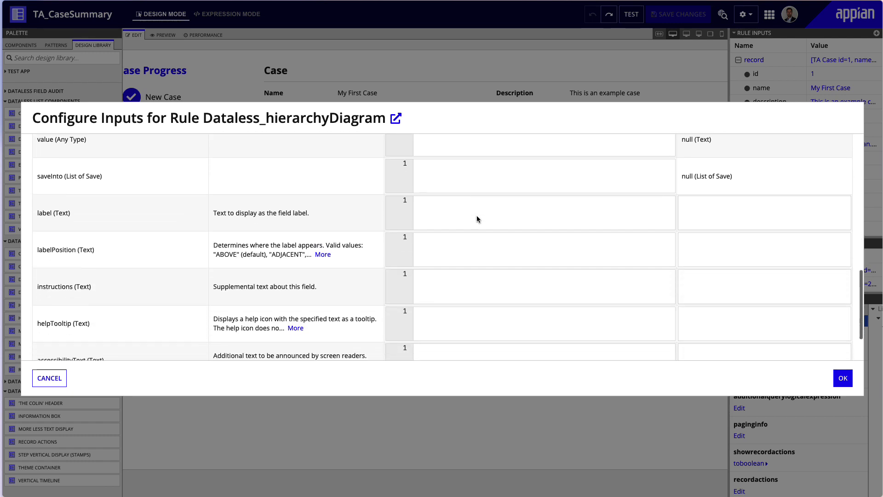
left_click(727, 190)
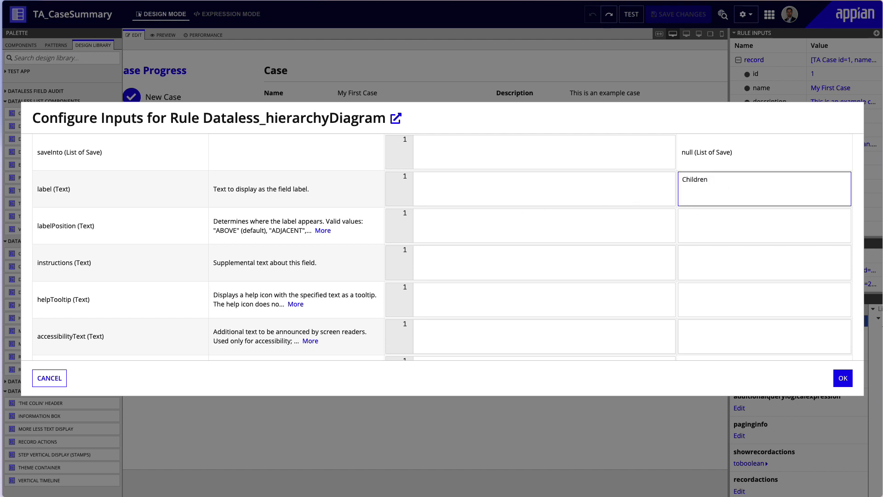
scroll(726, 193, "down", 2)
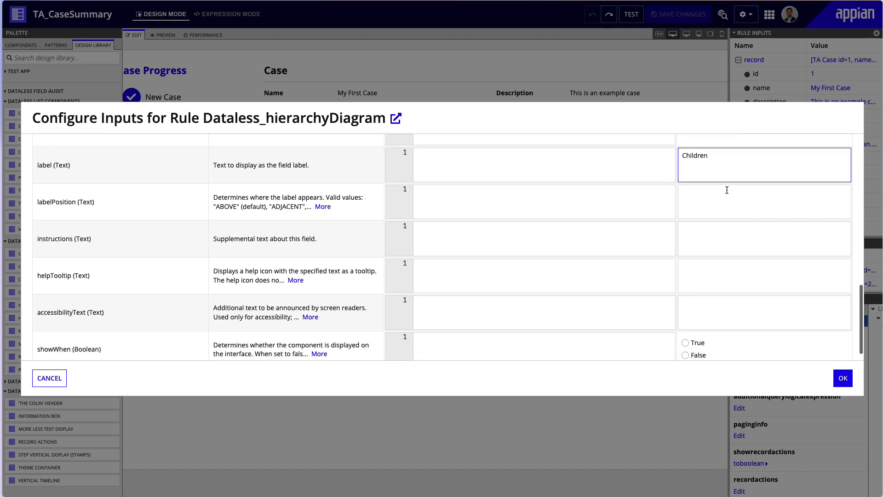
left_click(843, 378)
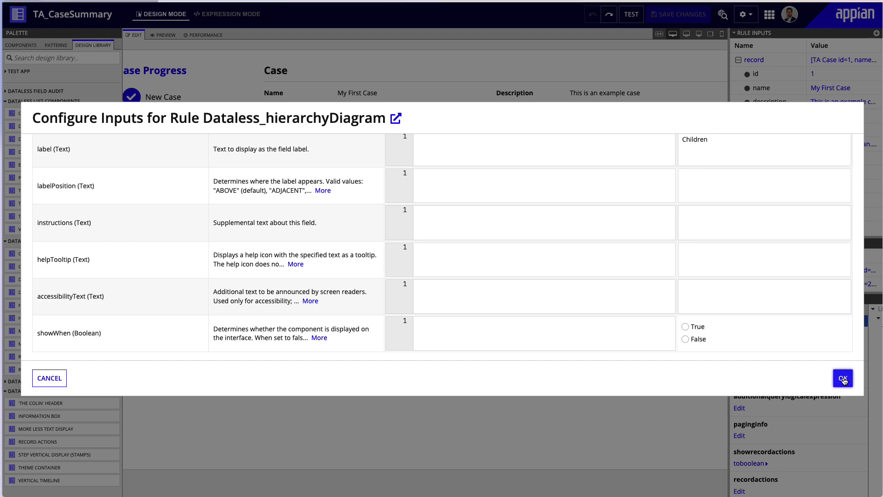
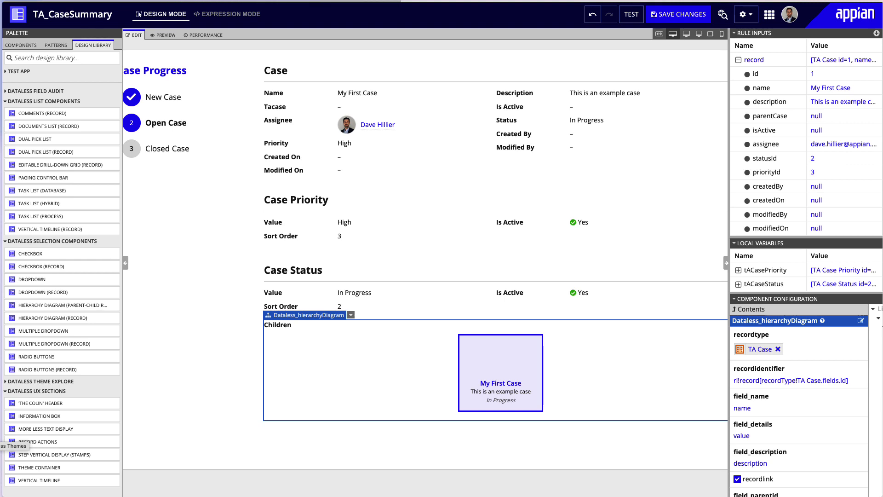
- Save the TA_CaseSummary changes and expand My new Case in the Themes site's case list to check its summary
key("ctrl+s")
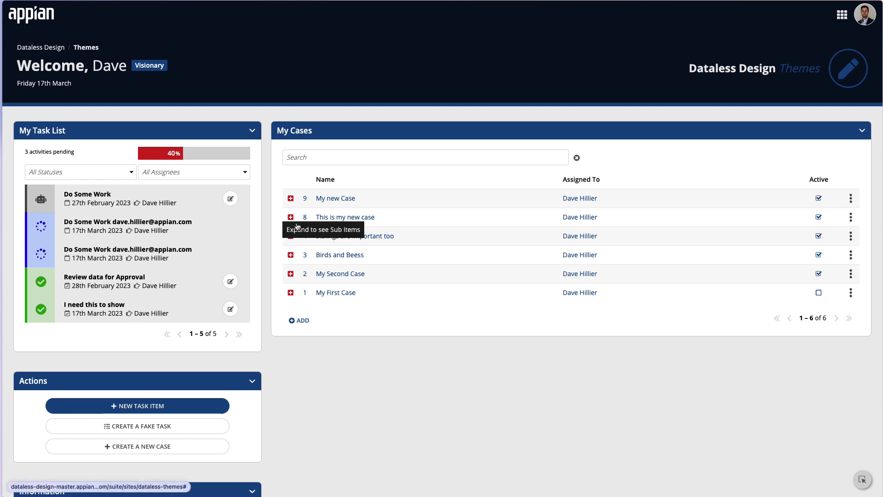
left_click(290, 200)
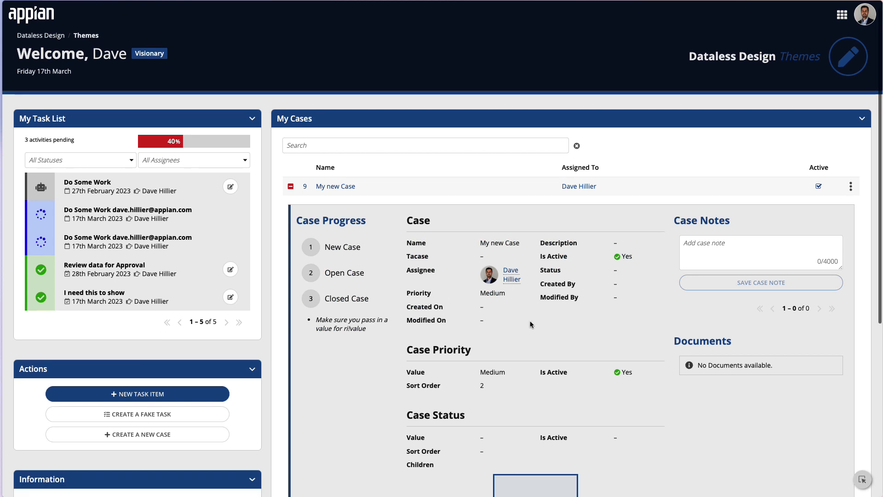
scroll(687, 355, "down", 2)
scroll(688, 355, "down", 2)
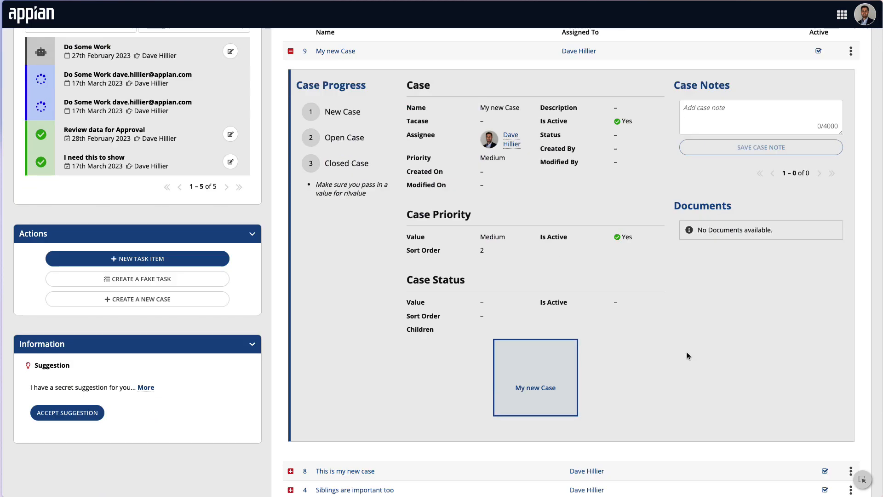
scroll(688, 356, "down", 4)
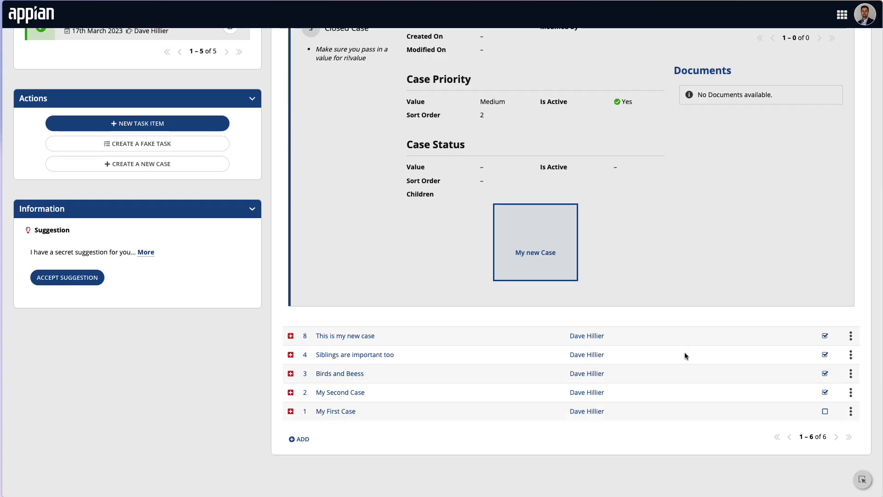
- Expand My Second Case in the case list and review its progress, notes, child hierarchy and documents
left_click(291, 393)
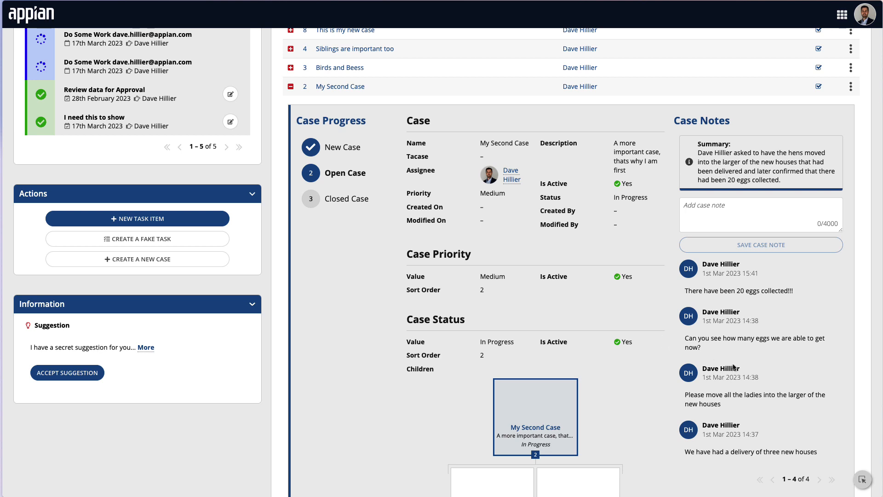
scroll(772, 379, "down", 5)
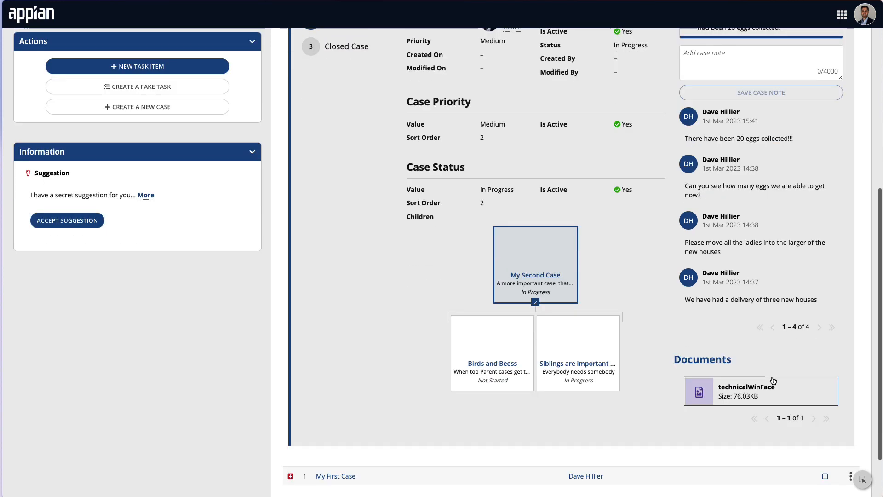
scroll(410, 277, "up", 5)
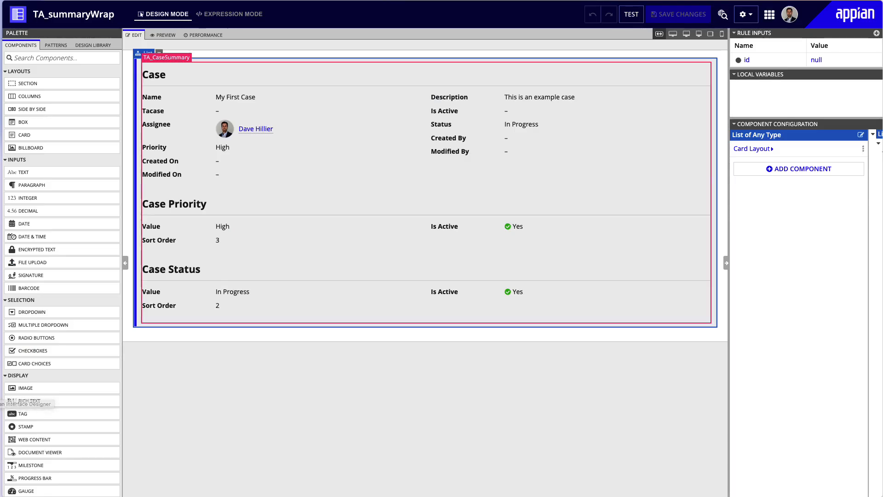
- In the TA_summaryWrap interface, set the Card Layout's pre-defined style to None and save the changes
left_click(140, 55)
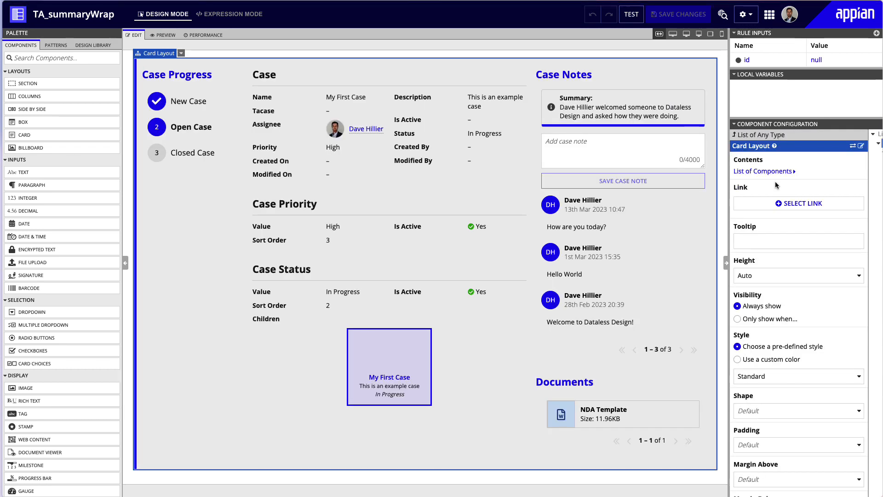
scroll(776, 185, "down", 3)
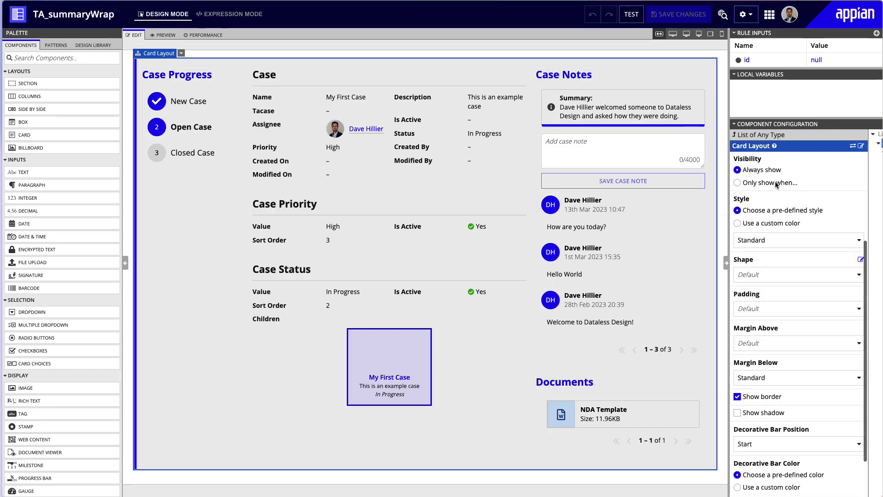
left_click(796, 237)
left_click(789, 251)
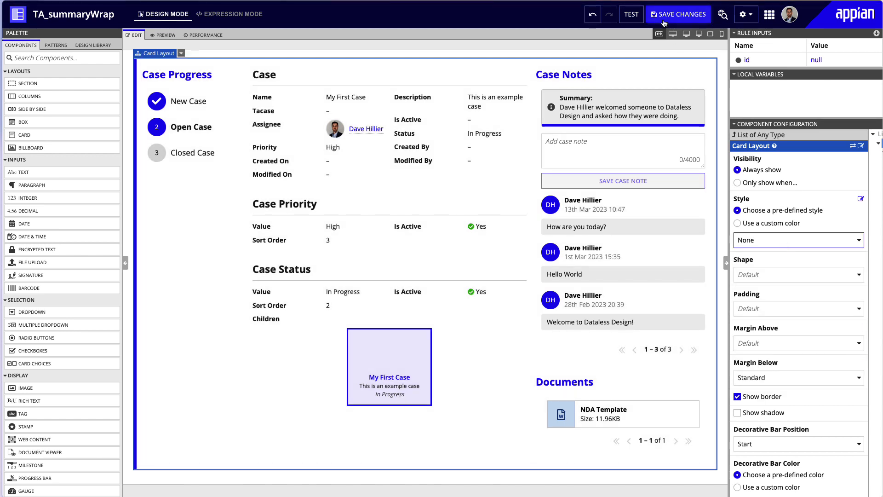
left_click(664, 21)
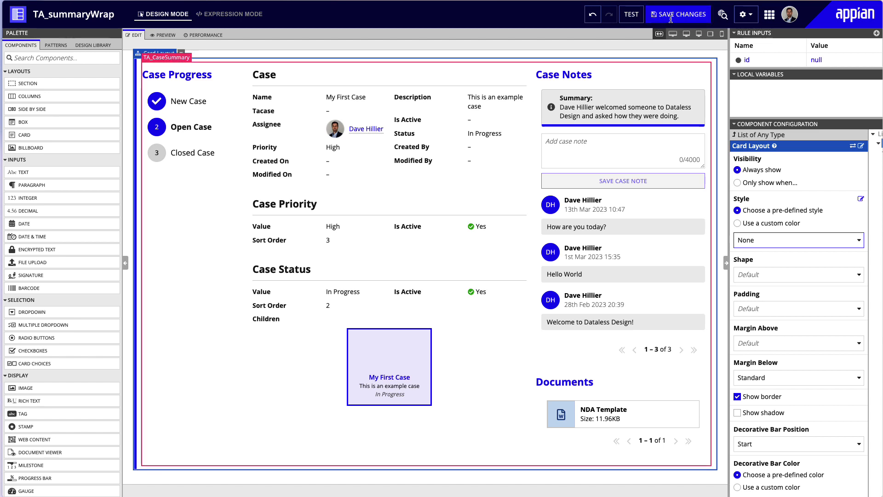
left_click(689, 21)
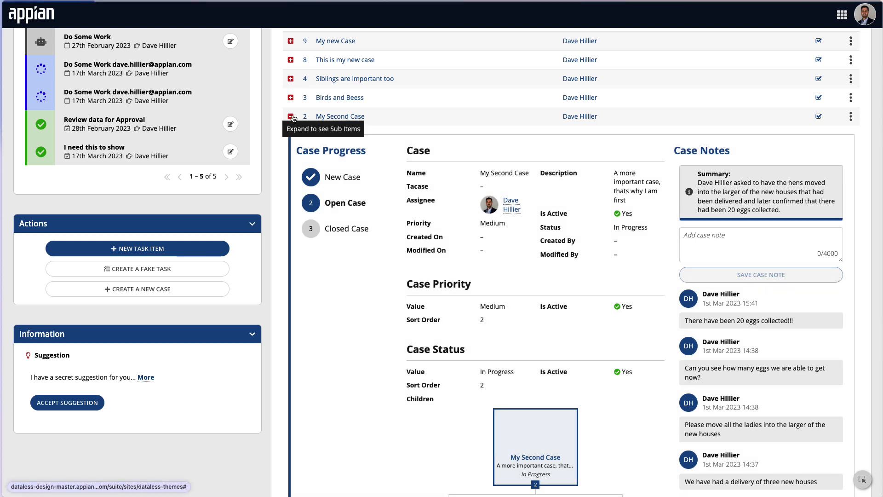
- Expand My Second Case in the Themes site again and examine the restyled summary's progress, hierarchy, notes and documents
left_click(291, 116)
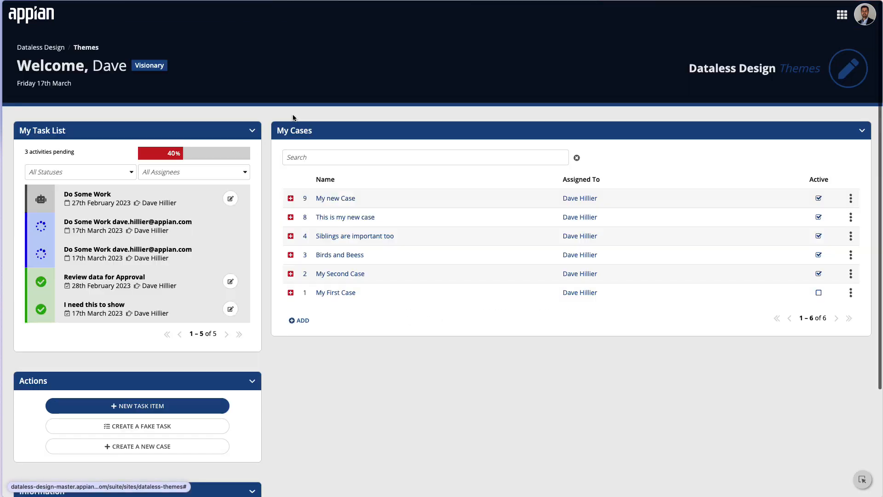
left_click(291, 273)
scroll(672, 357, "down", 5)
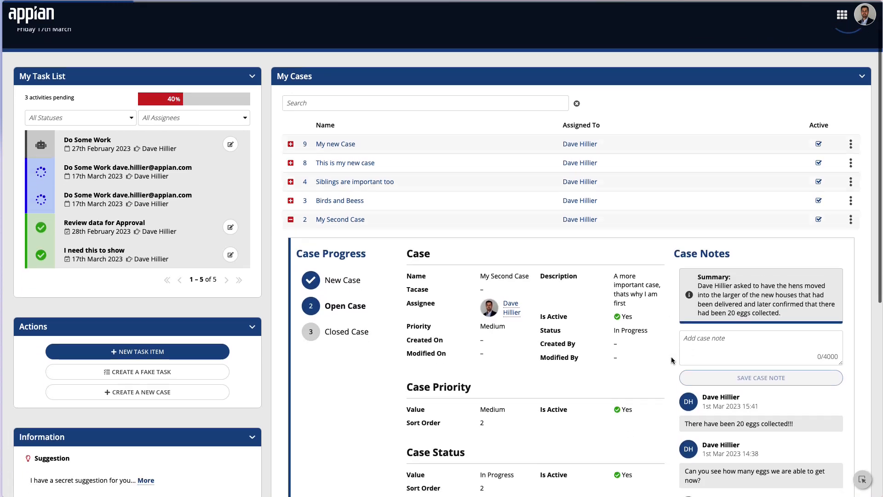
scroll(612, 342, "down", 2)
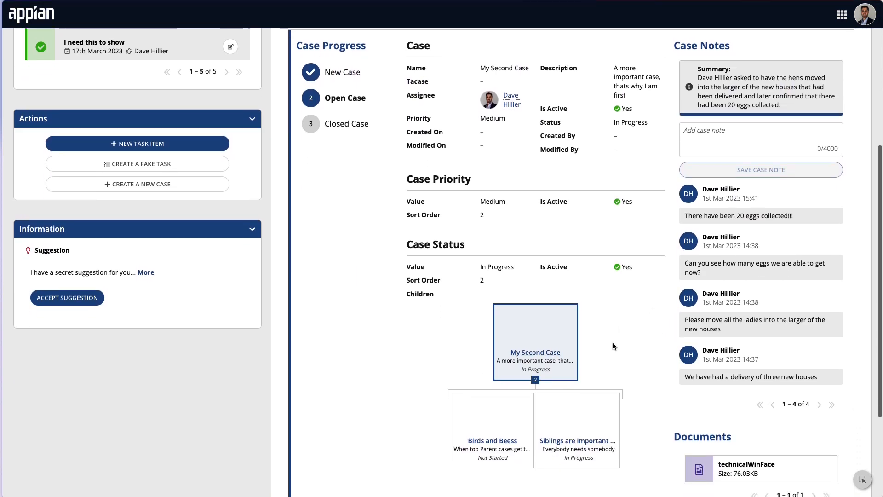
scroll(613, 343, "up", 3)
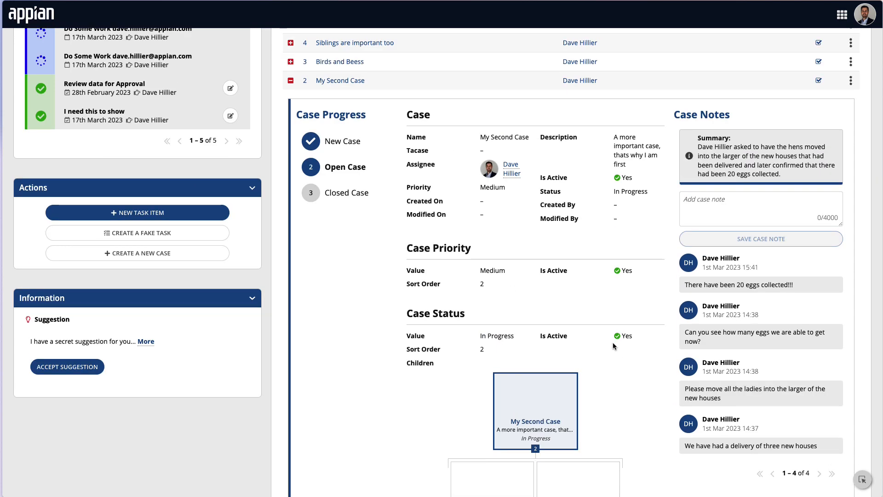
scroll(615, 357, "up", 2)
scroll(617, 363, "down", 4)
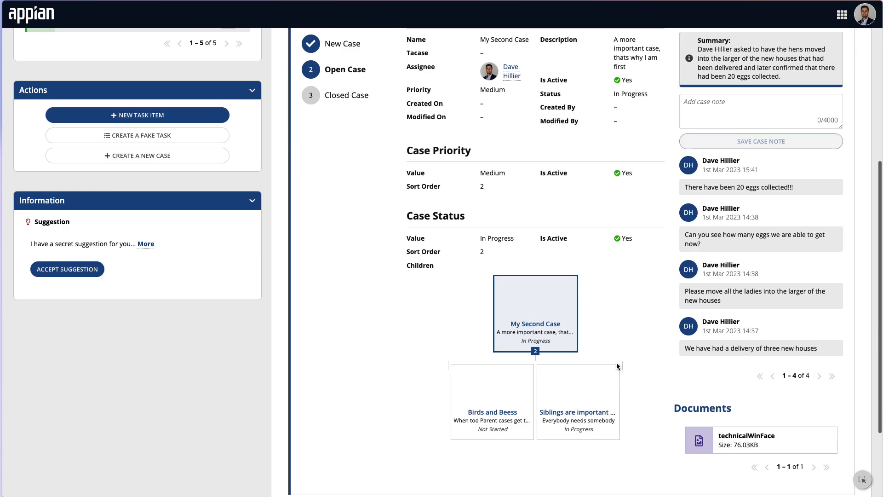
scroll(650, 317, "up", 1)
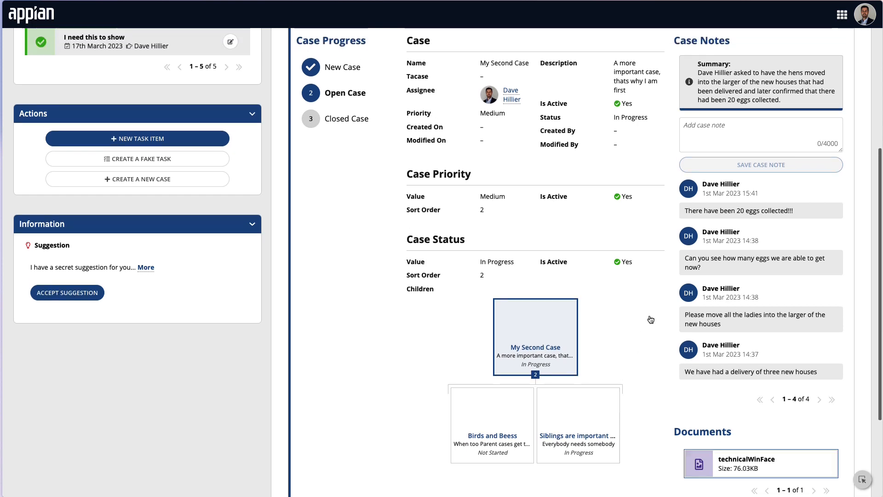
scroll(759, 163, "down", 3)
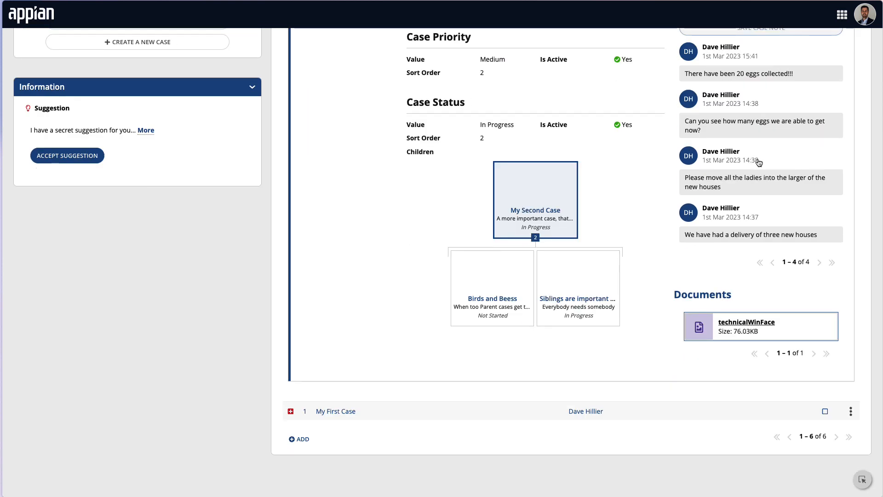
scroll(758, 158, "up", 3)
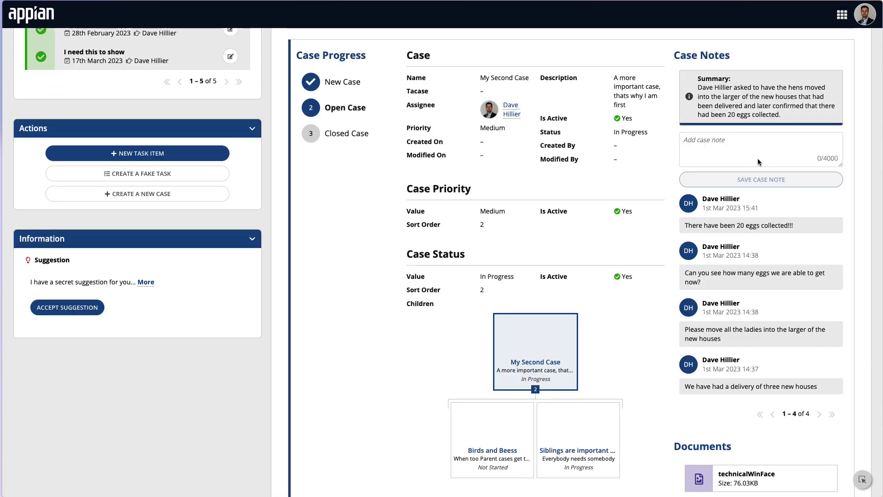
scroll(758, 158, "up", 3)
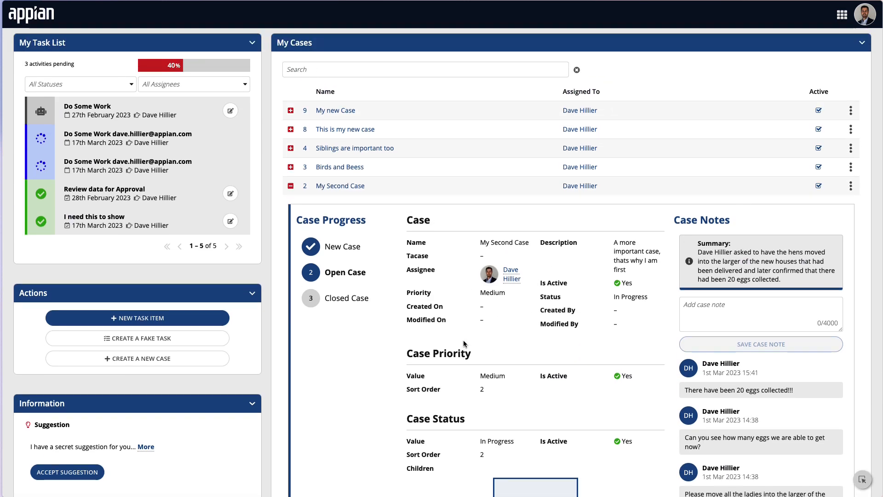
left_click(293, 188)
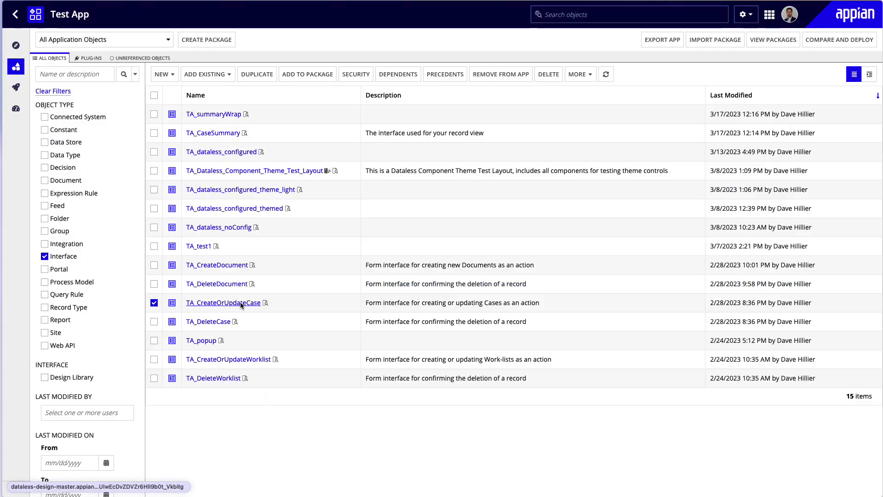
- Open TA_CreateOrUpdateCase and copy the recordType, value and saveInto lines from the Status record picker's expression, leaving the picker unchanged
left_click(193, 310)
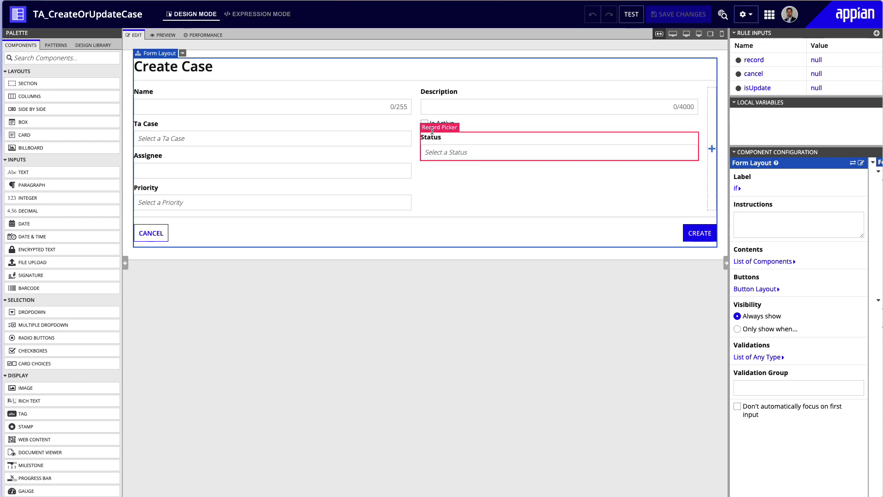
left_click(432, 133)
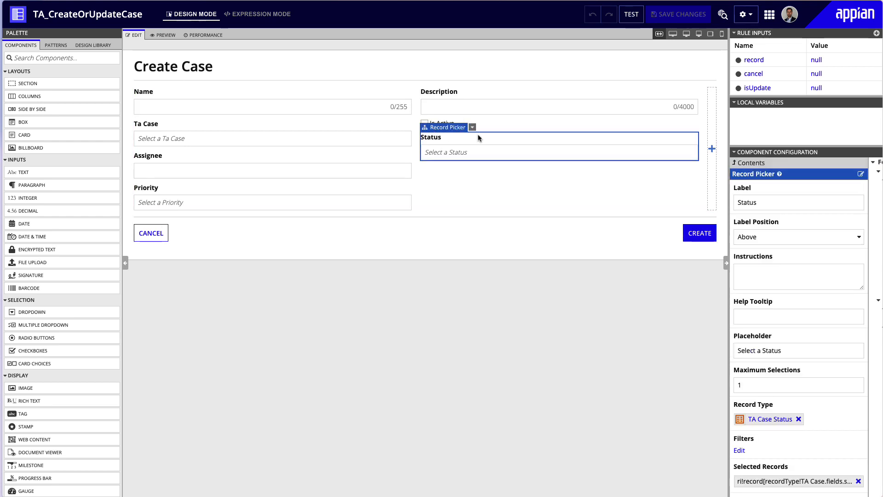
left_click(859, 175)
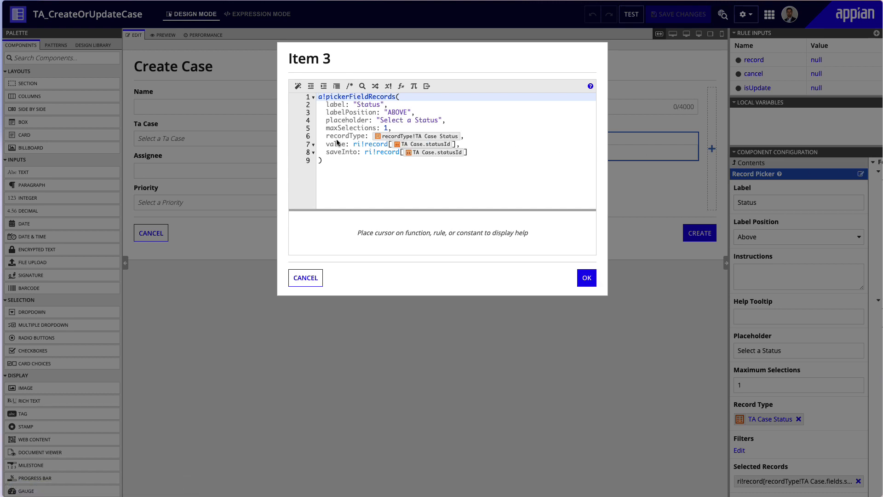
left_click_drag(328, 135, 488, 151)
key("ctrl+c")
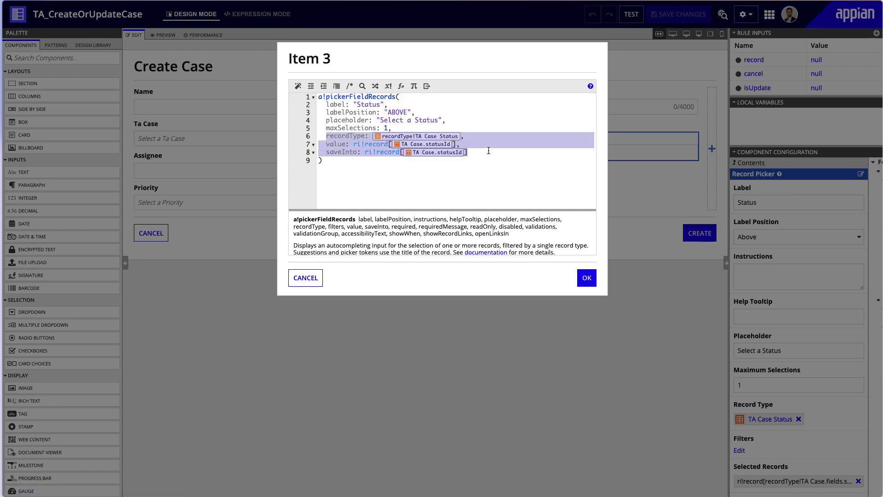
left_click(297, 281)
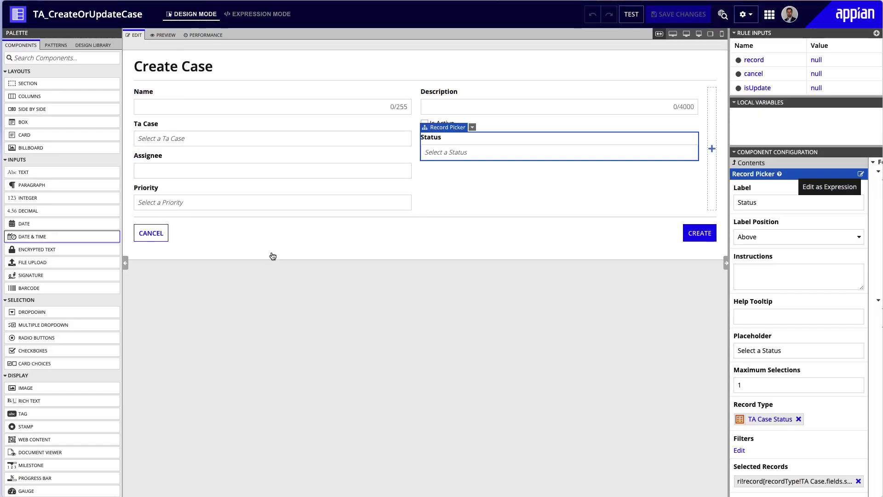
- Add the Dropdown (Record) selection component below the Status picker, leaving all its rule inputs empty
left_click(87, 45)
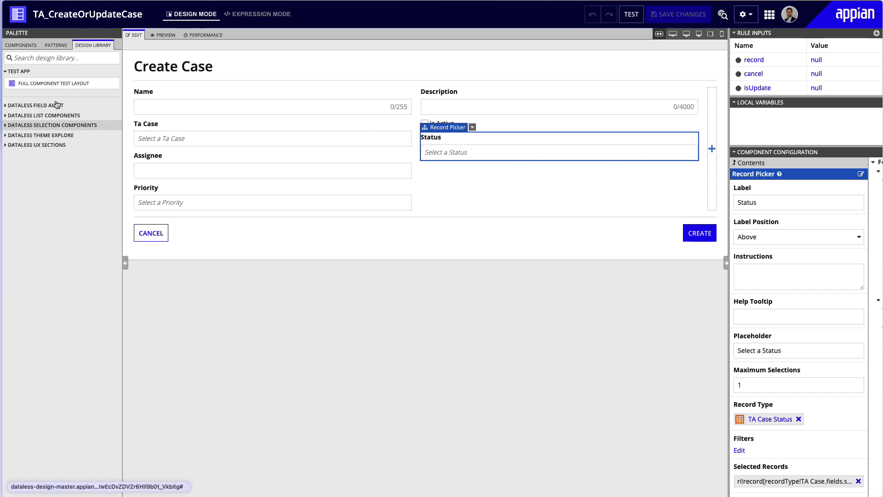
left_click(46, 129)
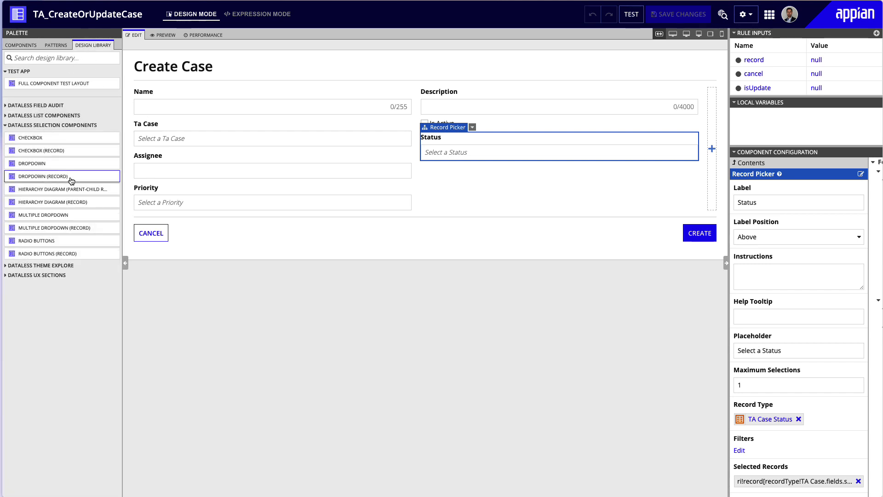
left_click_drag(71, 180, 521, 151)
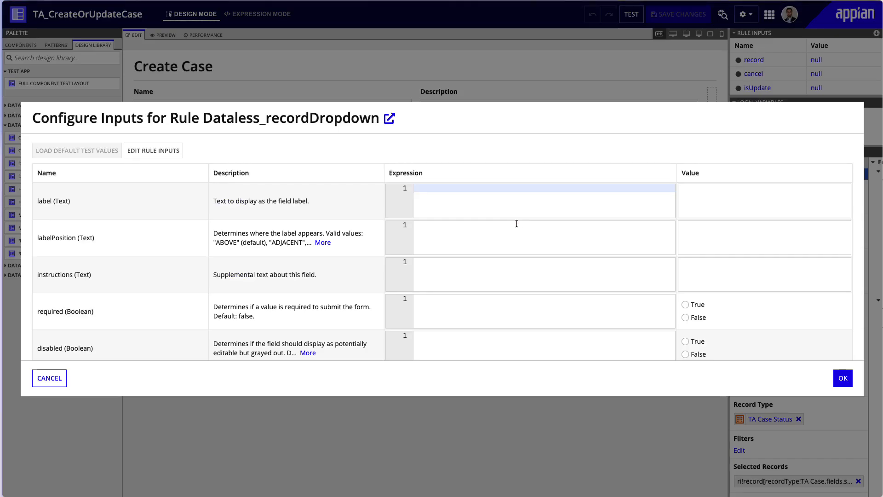
scroll(476, 275, "down", 1)
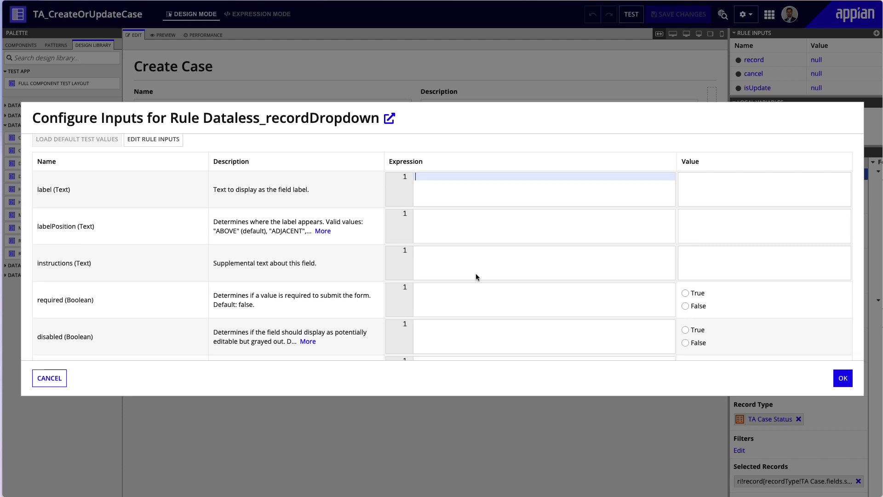
left_click(841, 380)
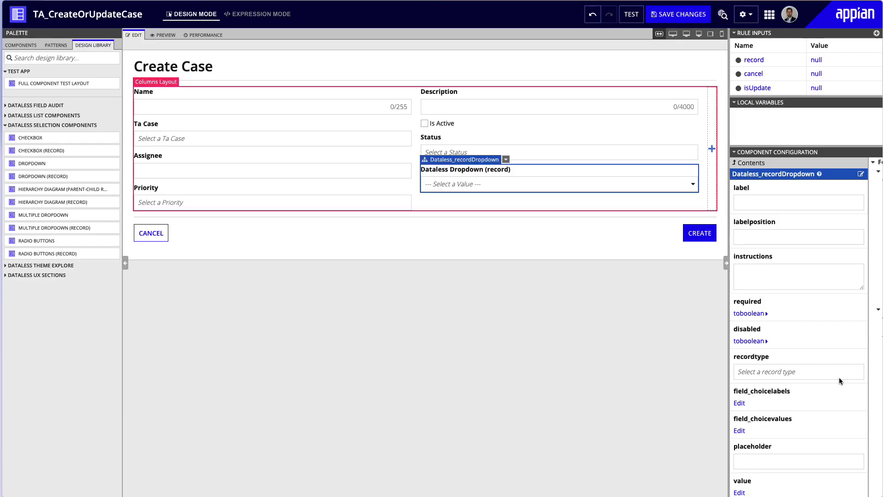
- In the new record dropdown's expression, replace the value and saveinto lines with the recordType, value and saveInto lines copied from the Status picker
left_click(506, 159)
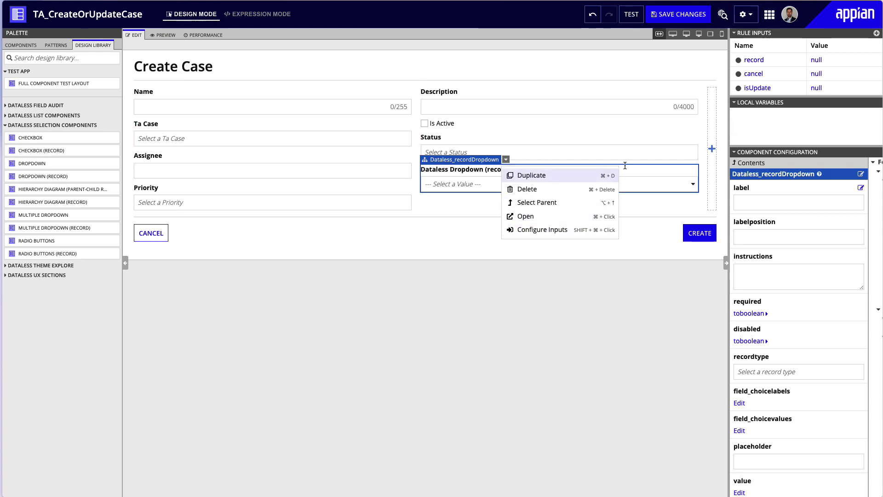
left_click(860, 176)
left_click(861, 176)
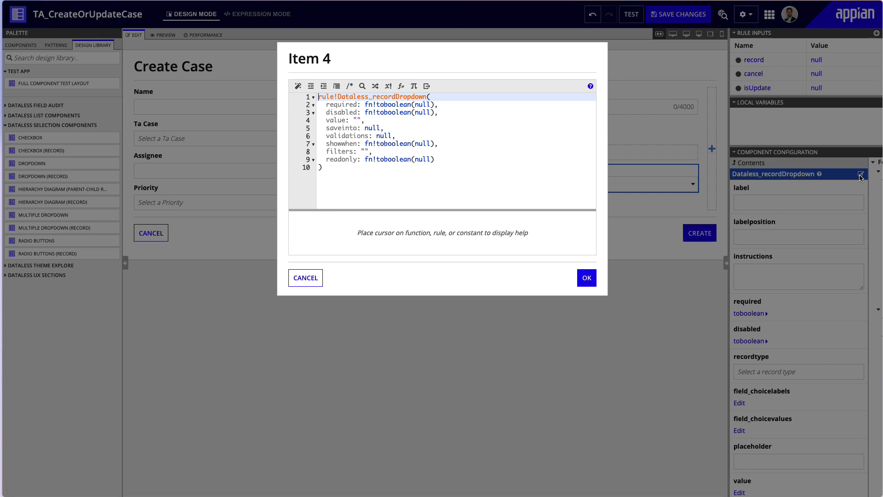
left_click_drag(324, 121, 389, 129)
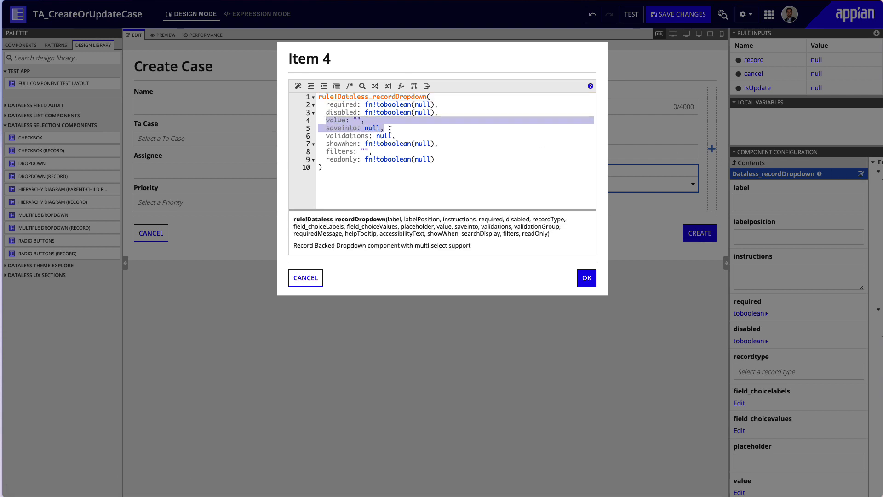
key("ctrl+v")
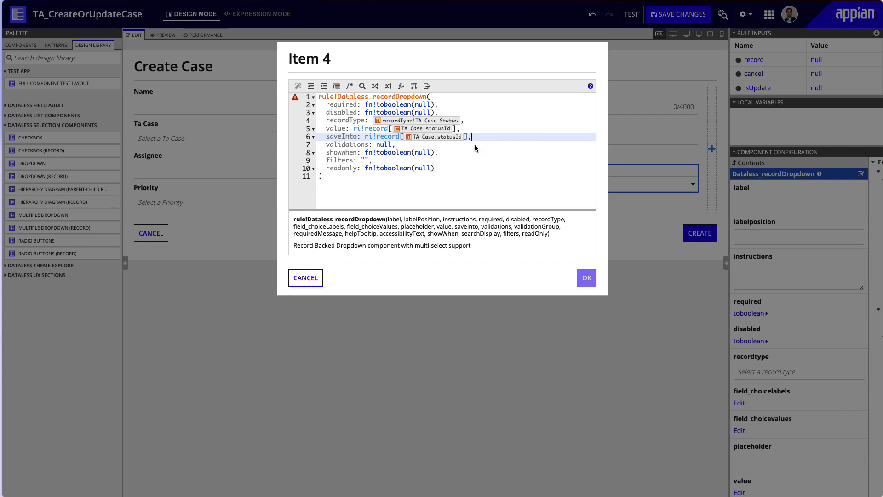
- Add field_choiceLabels below the recordType line of the dropdown expression, referencing the value field of TA Case Status
left_click(470, 119)
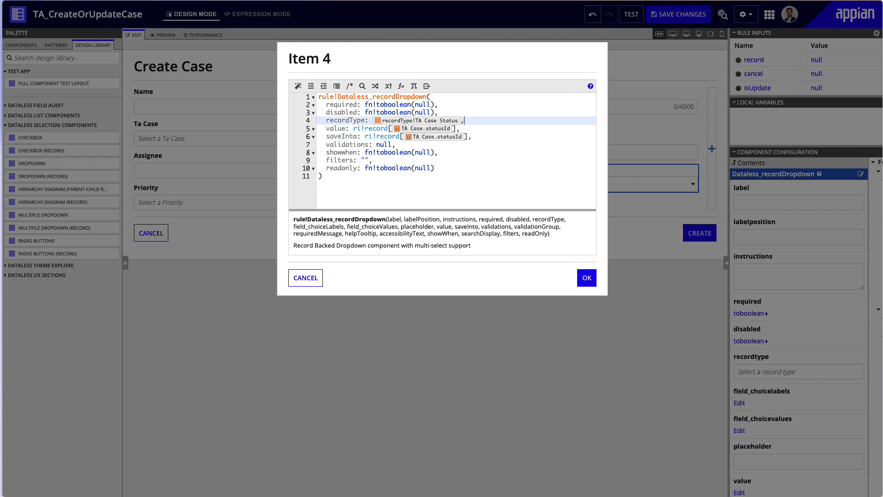
key("Return")
type("cho")
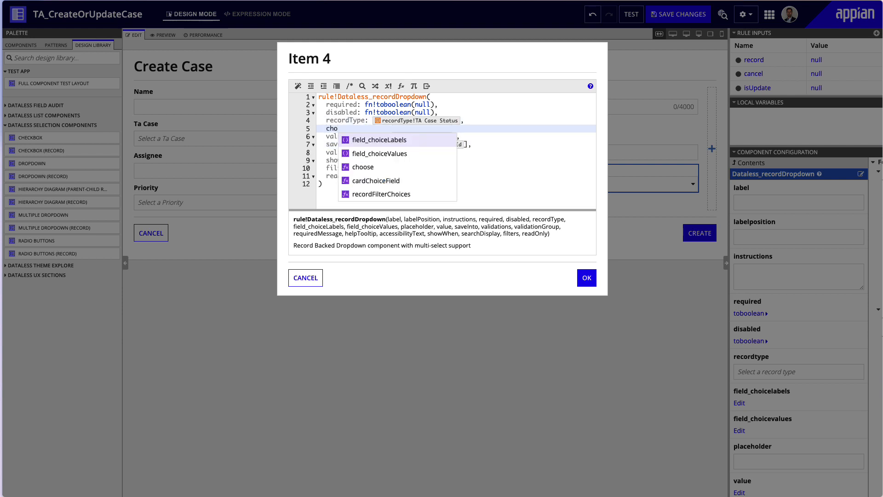
key("Return")
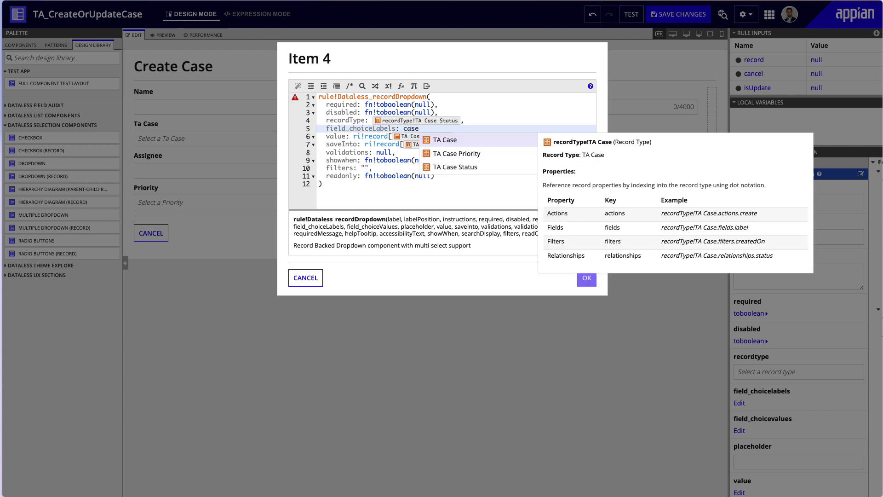
key("Down")
key("Down")
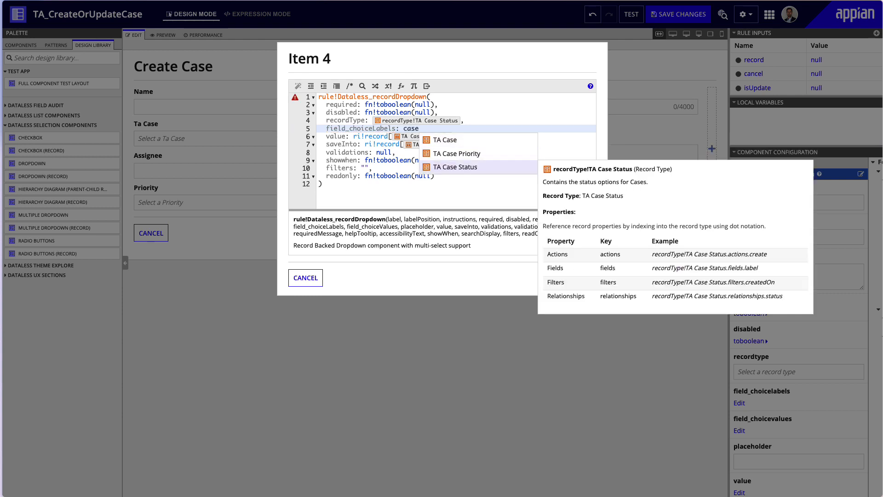
key("Return")
type(".v")
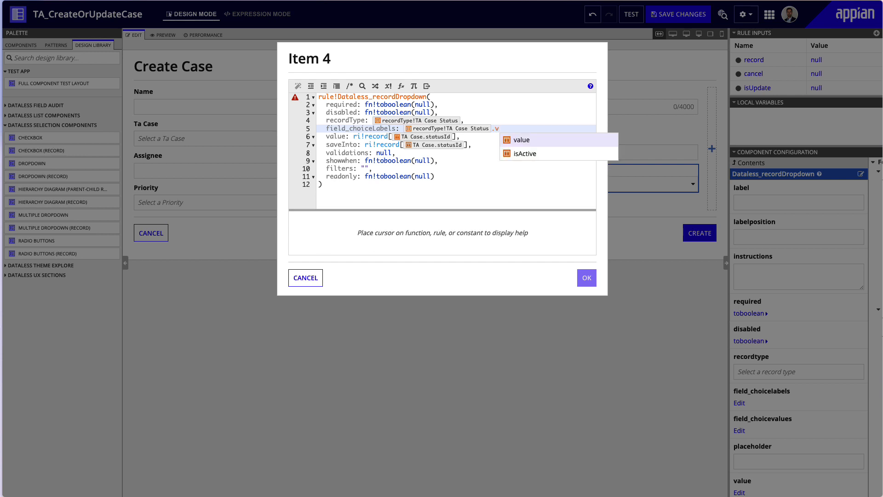
key("Down")
key("Return")
type(",")
key("Return")
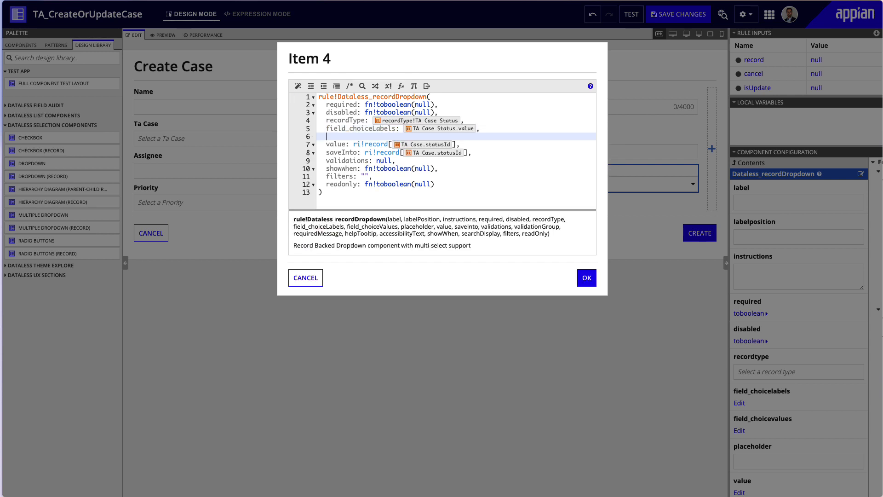
- Add field_choiceValues referencing the id field of TA Case Status and accept the dropdown's expression
type("val")
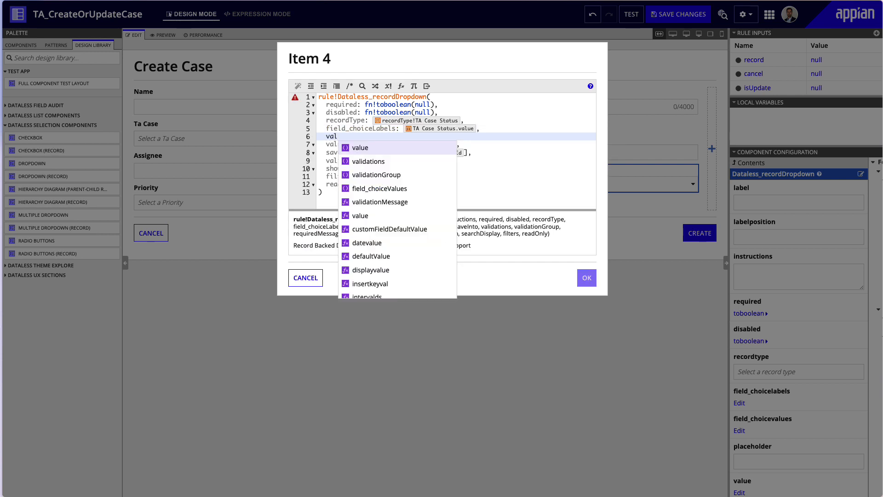
type("echoice")
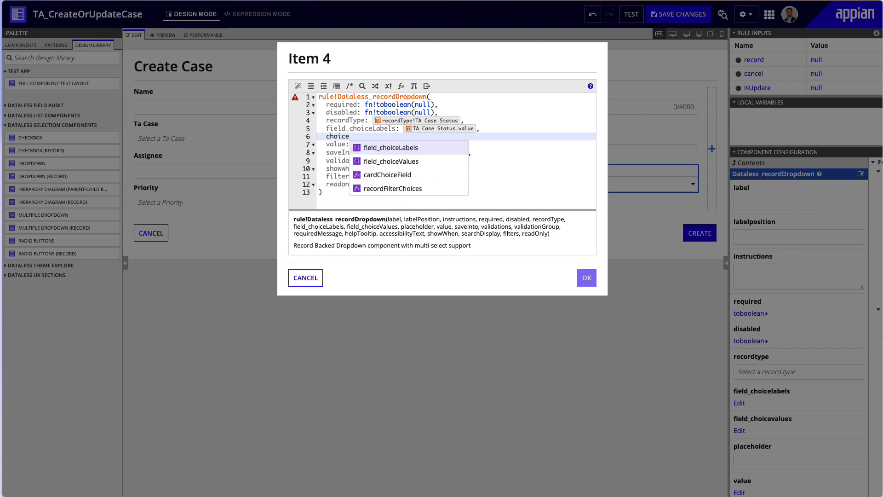
key("Down")
key("Return")
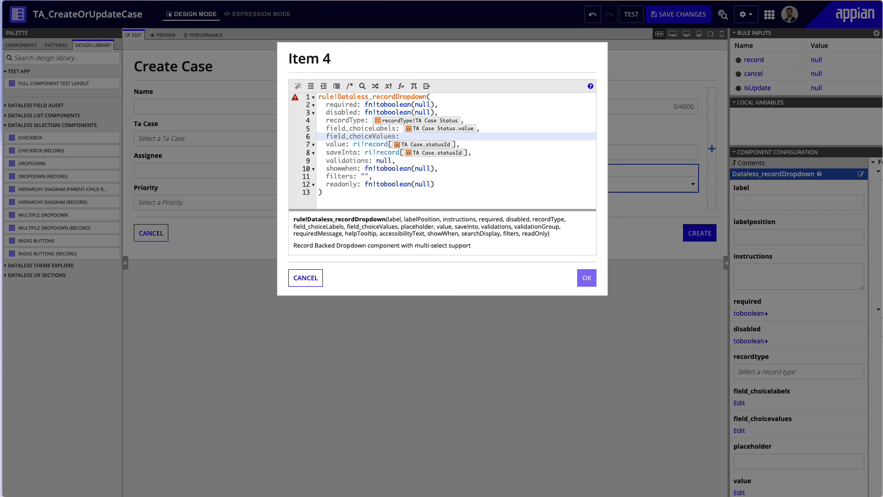
type("stats")
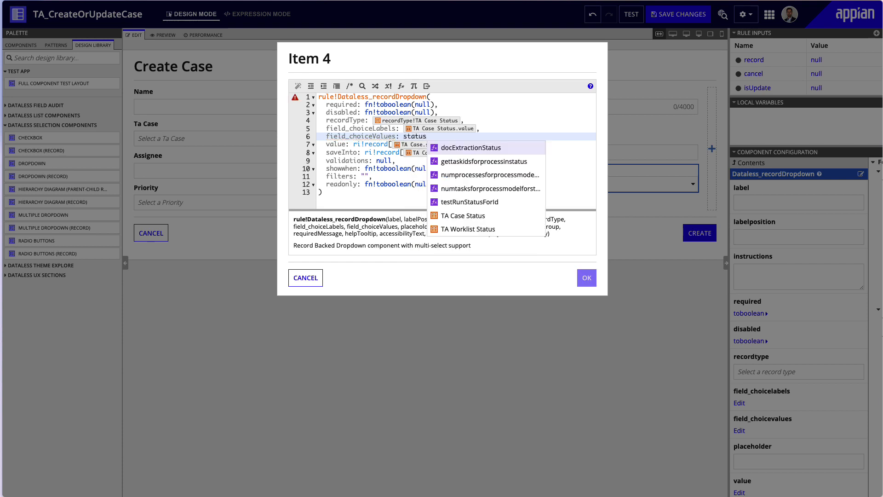
left_click(489, 217)
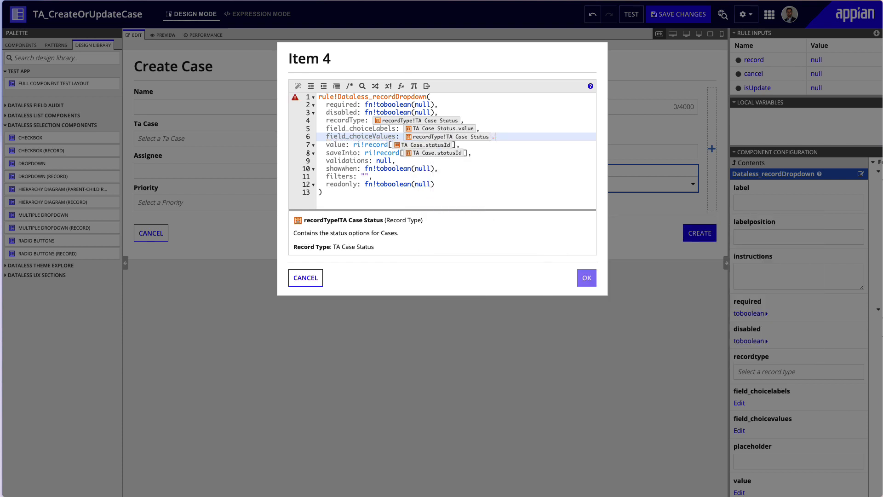
type(".id")
key("Return")
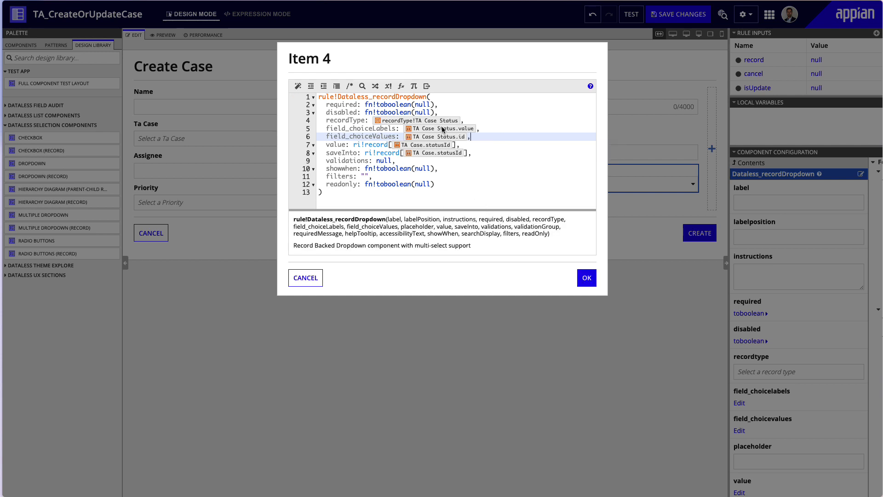
left_click(587, 281)
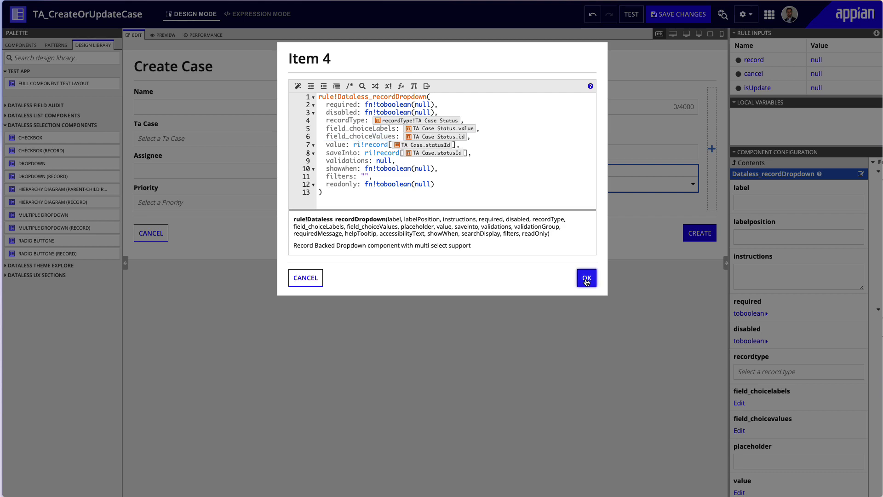
left_click(586, 281)
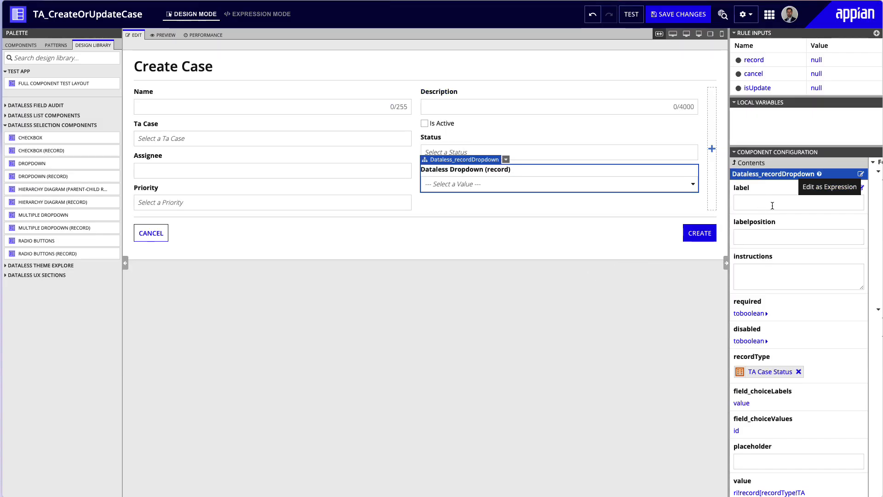
- Label the record dropdown Status and choose In Progress from its list
left_click(772, 206)
type("Statu")
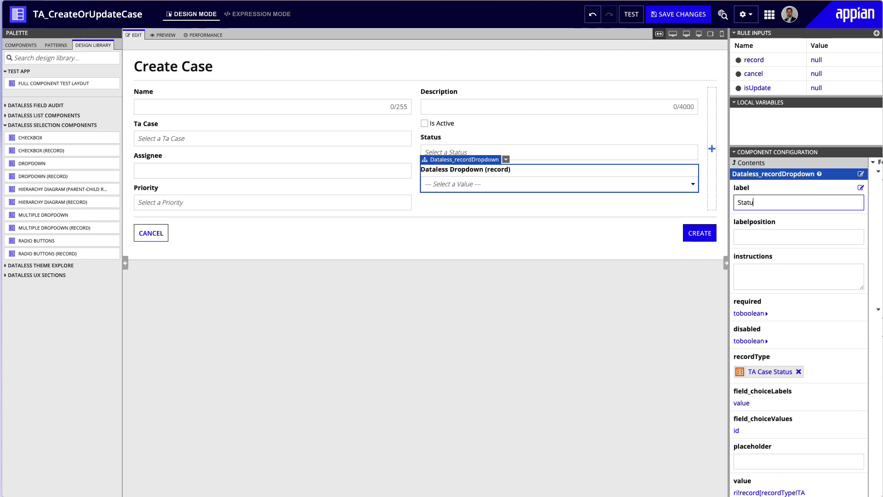
type("s")
left_click(588, 243)
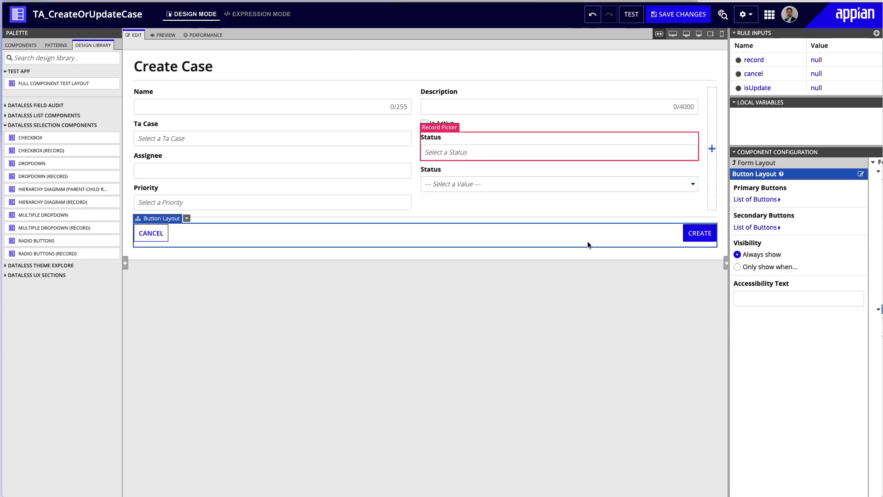
left_click(688, 184)
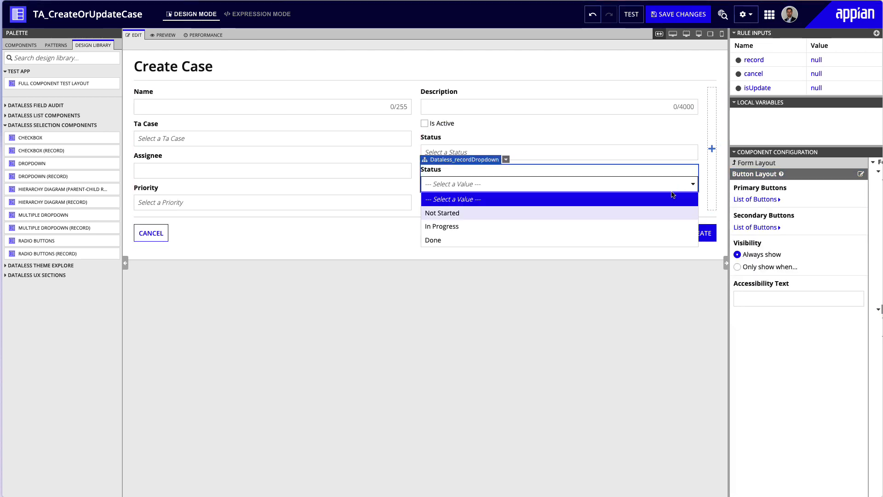
left_click(578, 225)
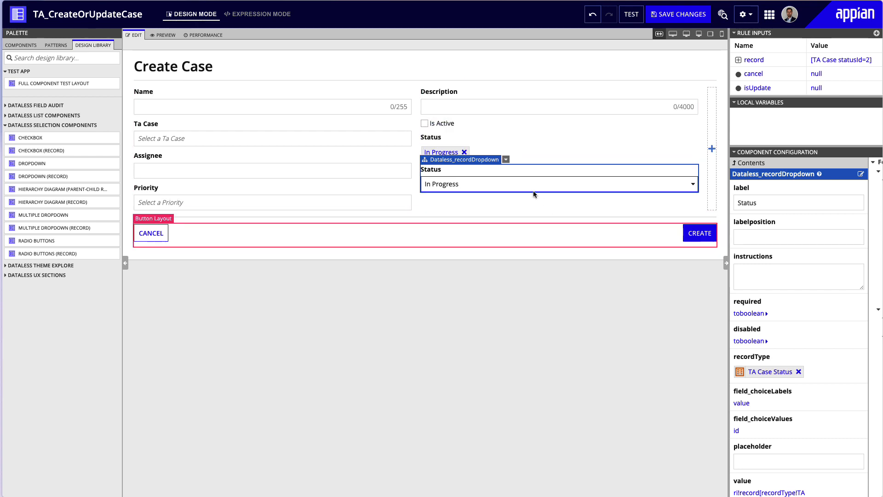
- Delete the original Status record picker, keeping In Progress selected in the Status dropdown
left_click(455, 130)
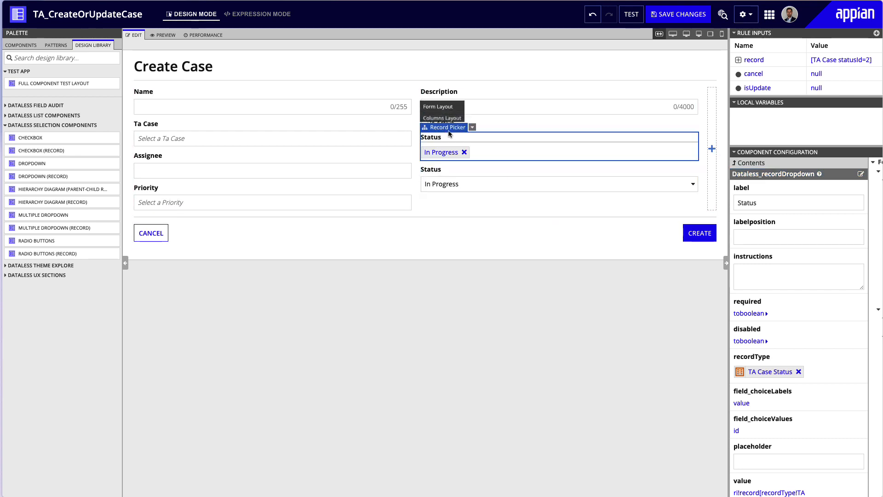
left_click(473, 128)
left_click(491, 157)
left_click(480, 159)
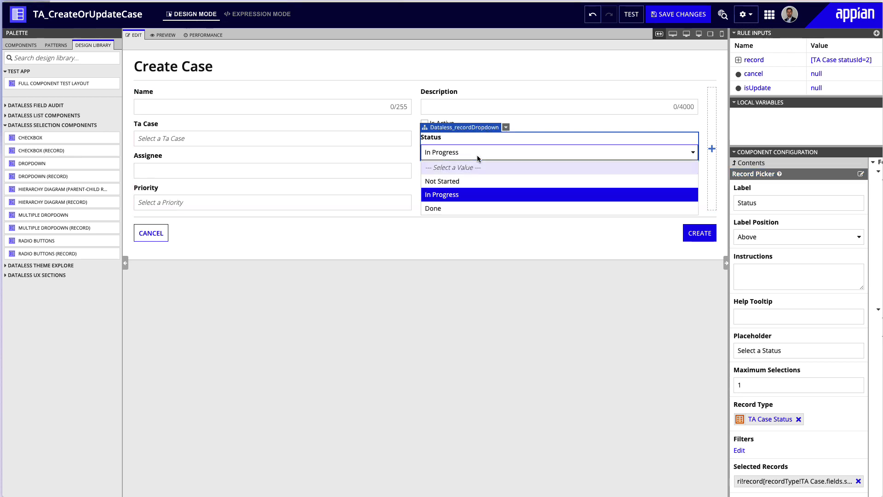
left_click(476, 197)
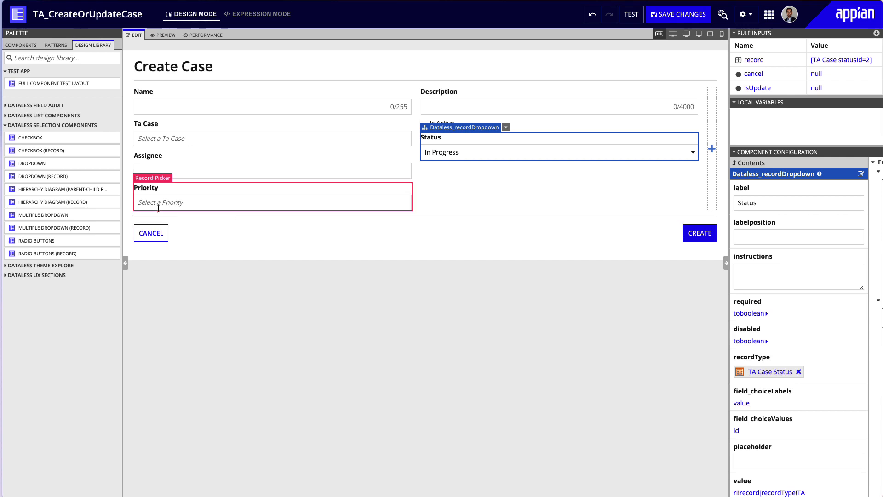
- Add the Radio Buttons (Record) selection component above the Priority picker, leaving all its rule inputs empty
mouse_move(71, 243)
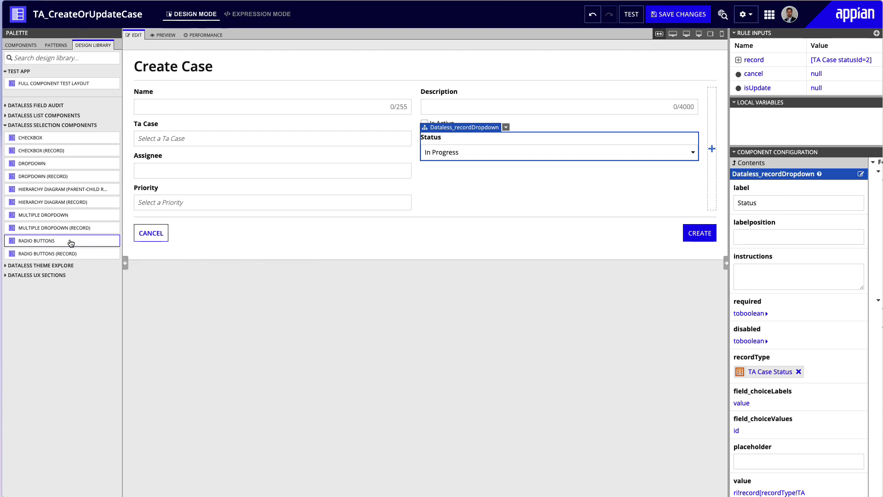
left_click_drag(56, 253, 244, 188)
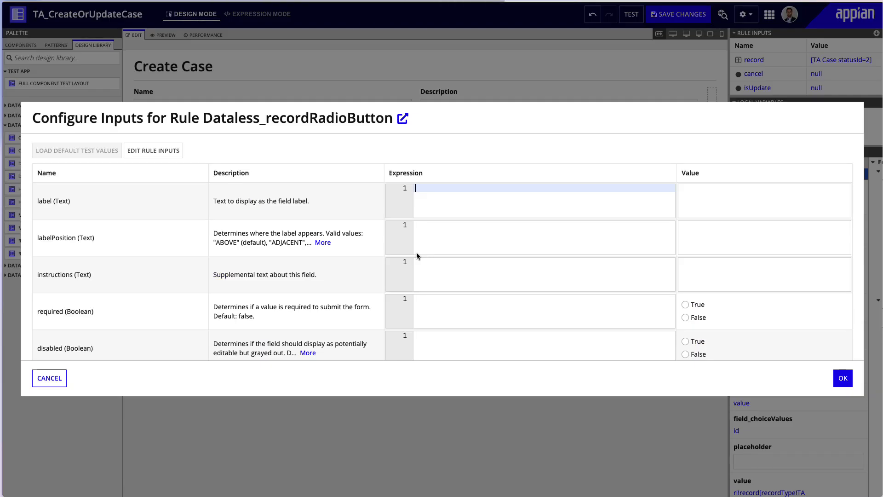
left_click(843, 378)
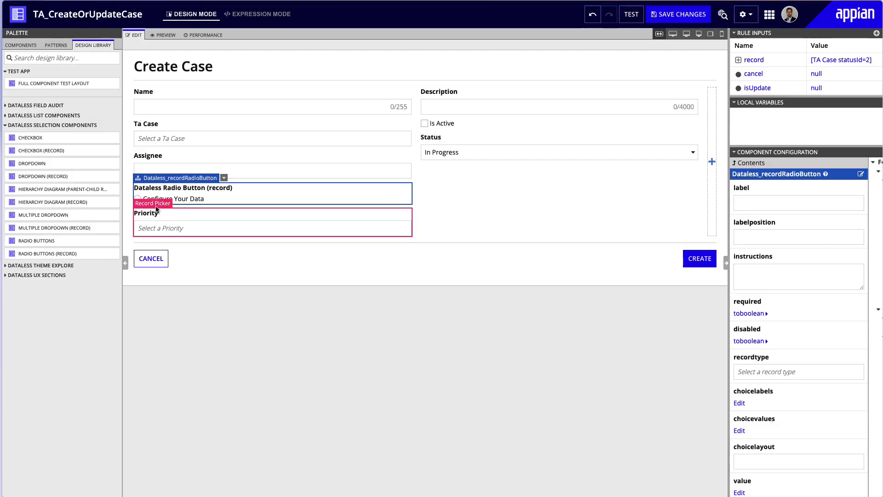
- Copy the recordType, value and saveInto lines from the Priority record picker's expression, leaving the picker unchanged
left_click(156, 208)
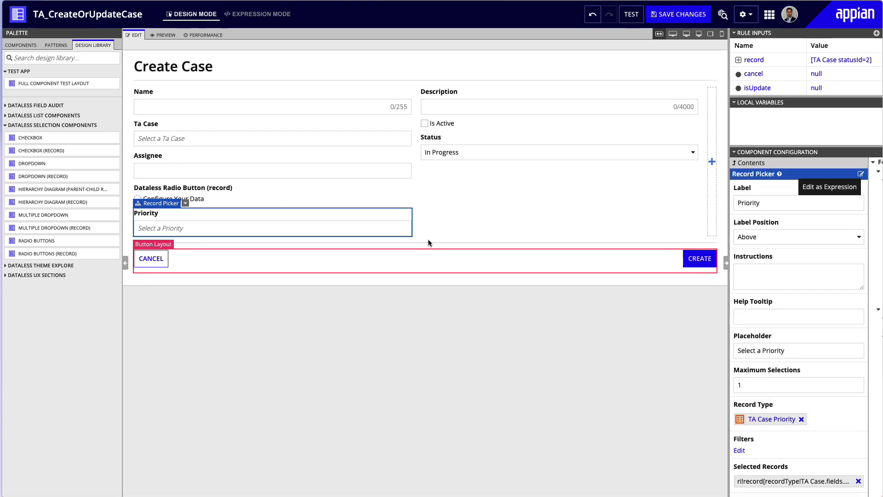
left_click(861, 174)
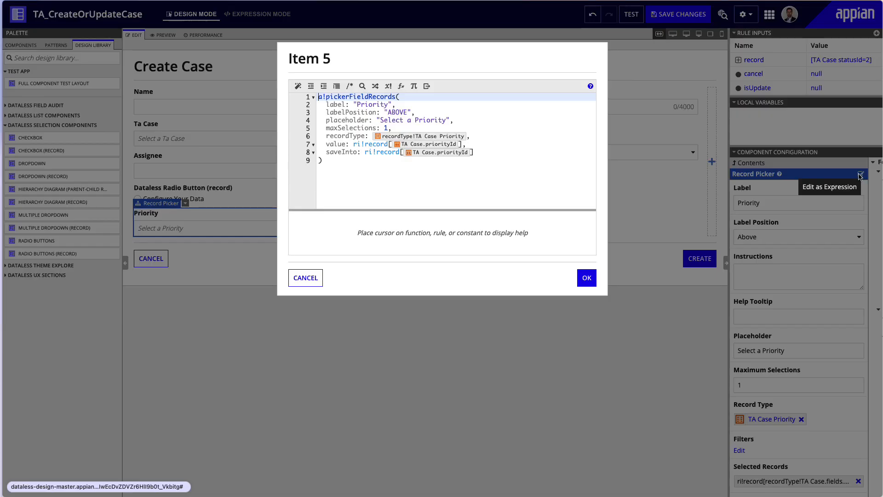
left_click_drag(475, 153, 320, 138)
key("super+c")
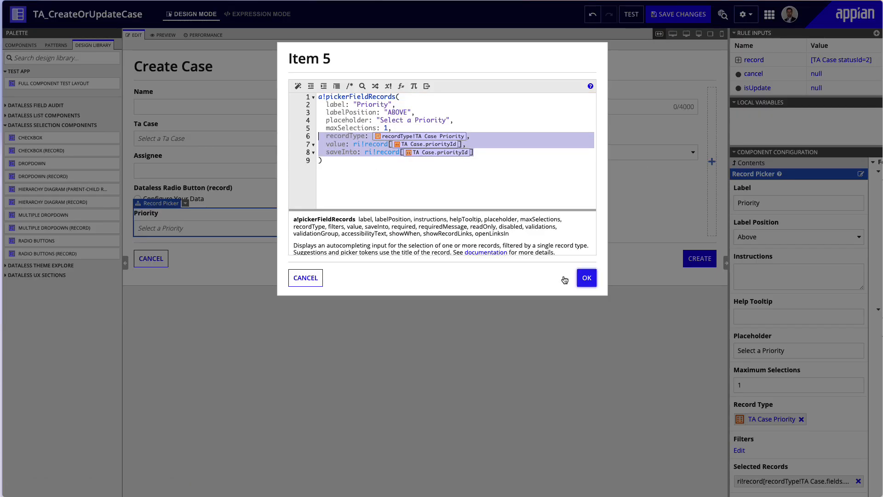
left_click(587, 278)
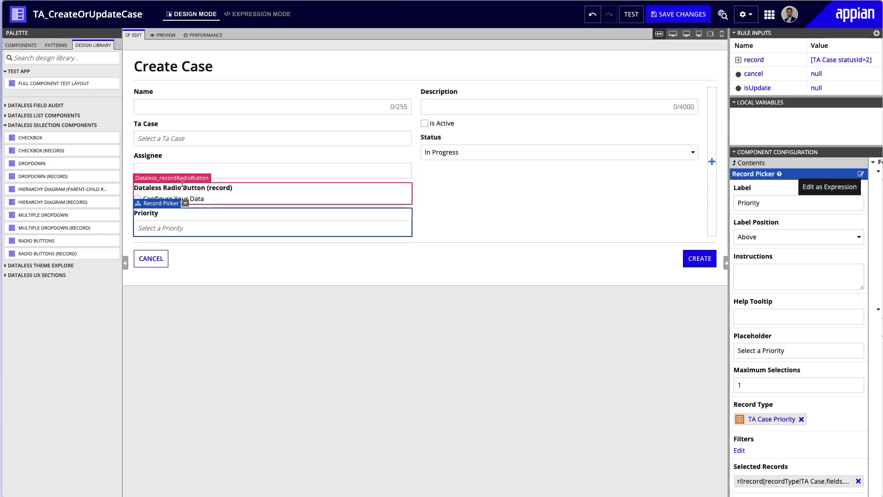
- Replace the value and saveinto lines in the record radio button's expression with the copied Priority recordType, value and saveInto lines
left_click(182, 186)
left_click(224, 179)
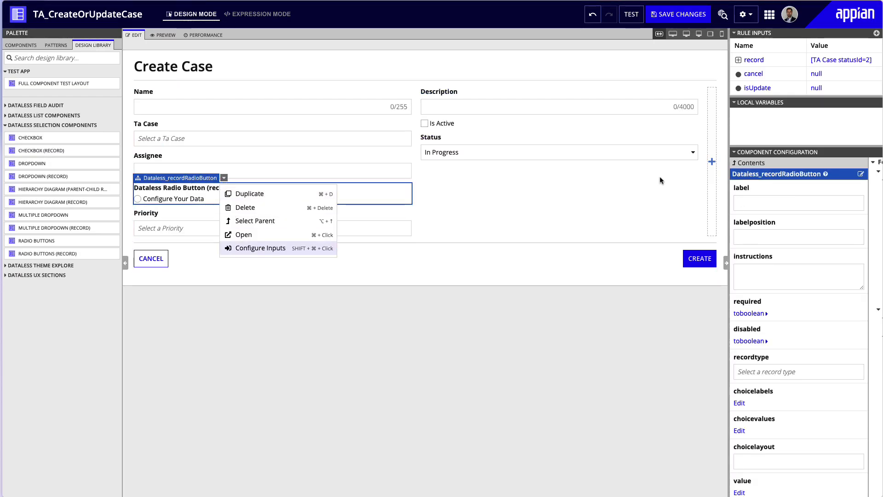
left_click(861, 174)
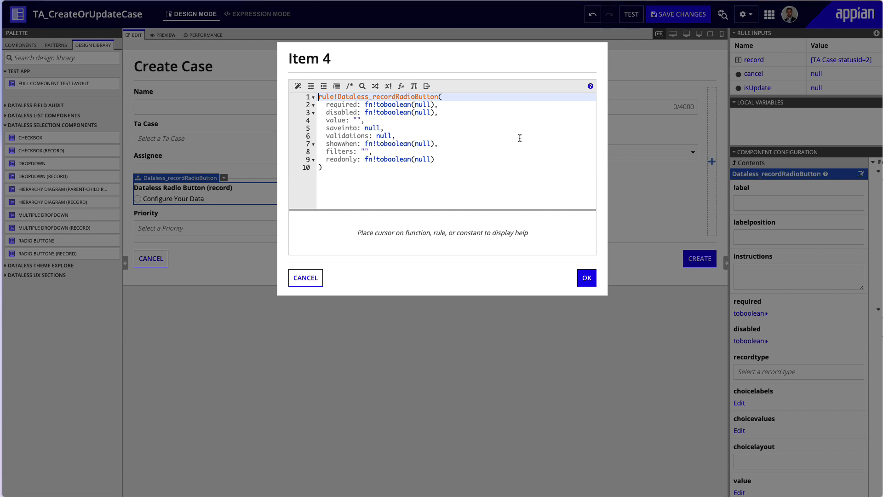
left_click_drag(402, 127, 323, 122)
key("super+v")
- Add a choiceStyle parameter set to "CARDS" after the recordType line of the radio button expression
left_click(489, 120)
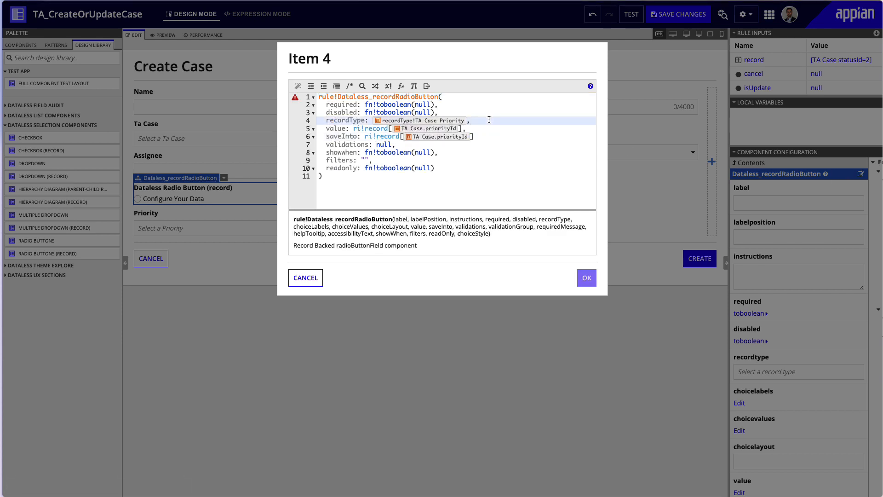
key("Return")
type("choi")
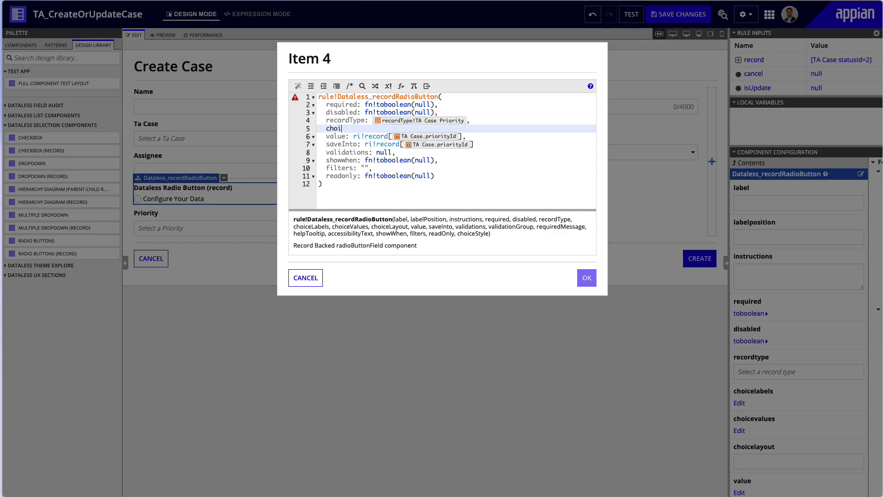
key("Return")
scroll(429, 214, "down", 10)
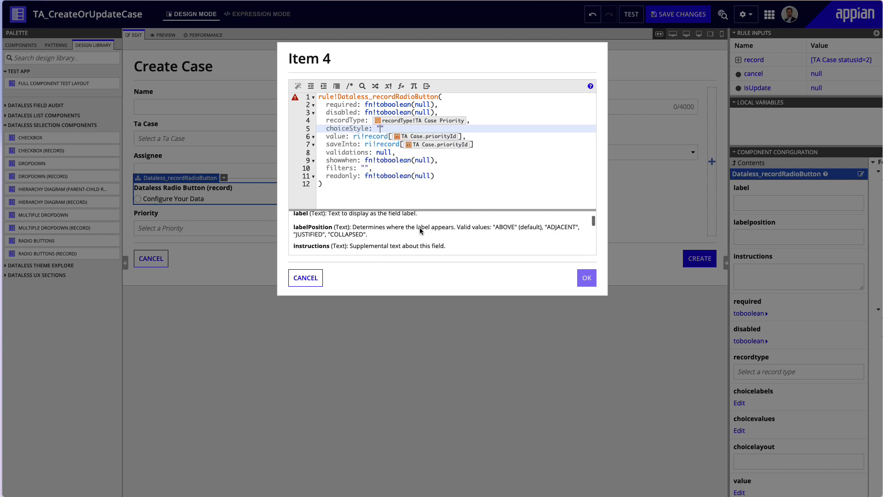
scroll(420, 228, "down", 8)
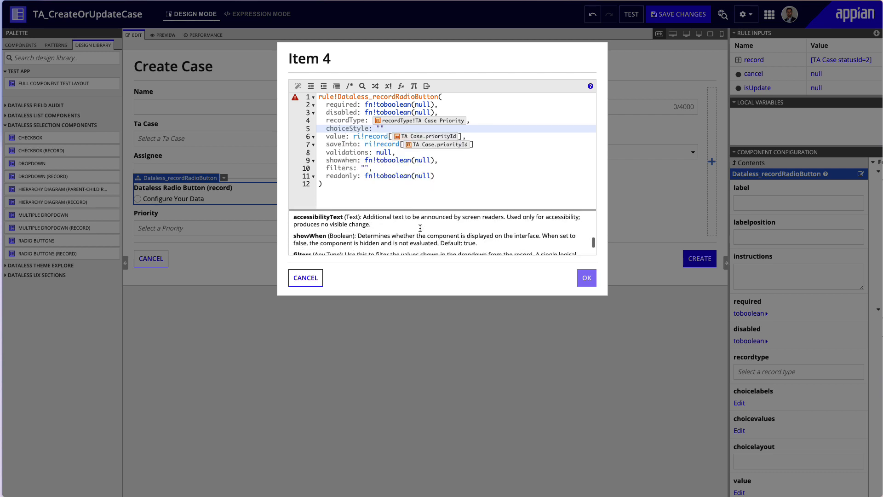
double_click(368, 247)
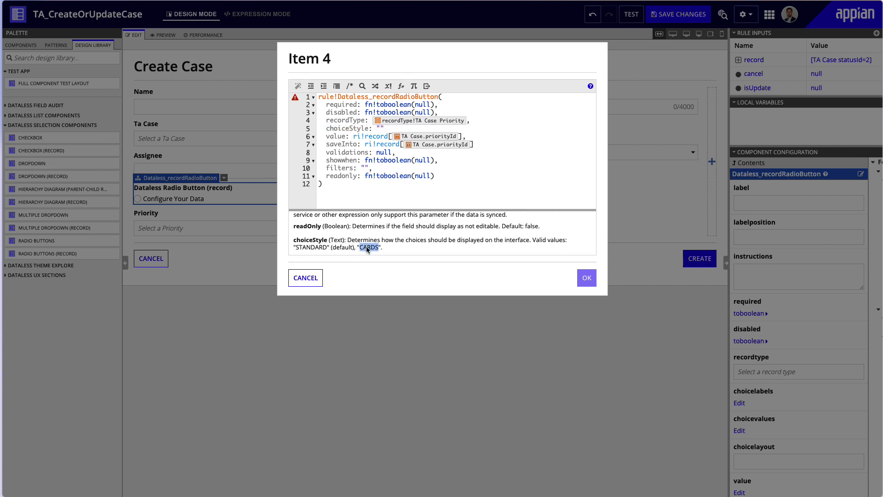
key("ctrl+c")
left_click(380, 128)
key("ctrl+v")
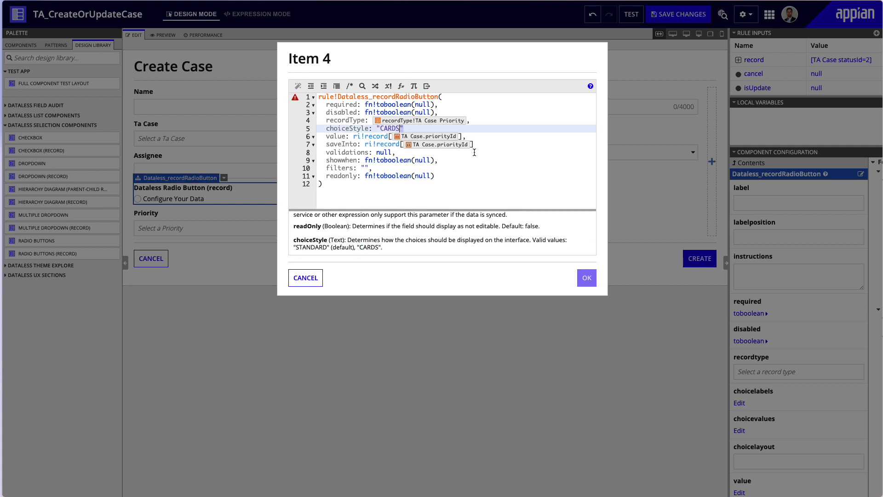
type(",")
- Add a choiceLabels parameter below choiceStyle that uses the TA Case Priority value field
key("Return")
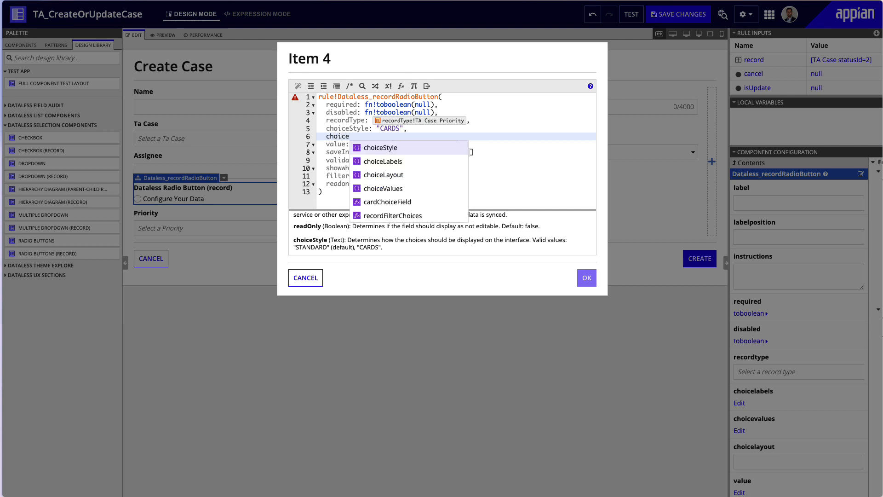
type("choice")
key("Down")
key("Return")
type("prior")
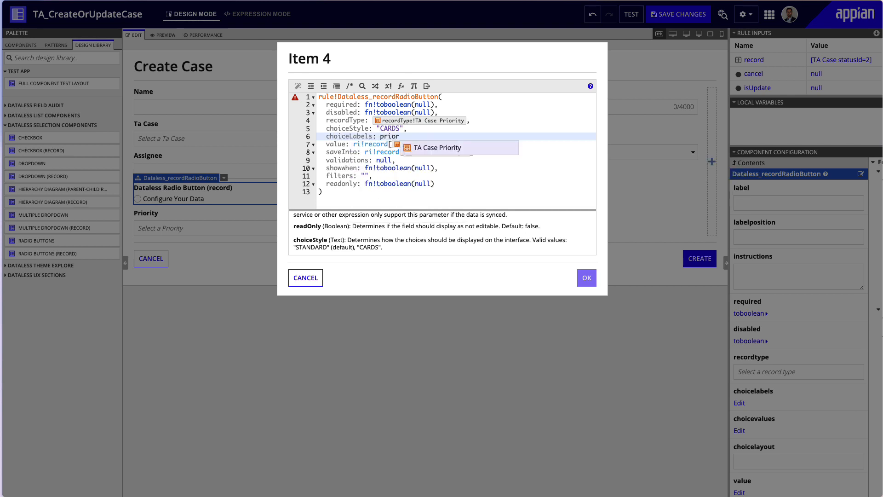
key("Return")
type(".")
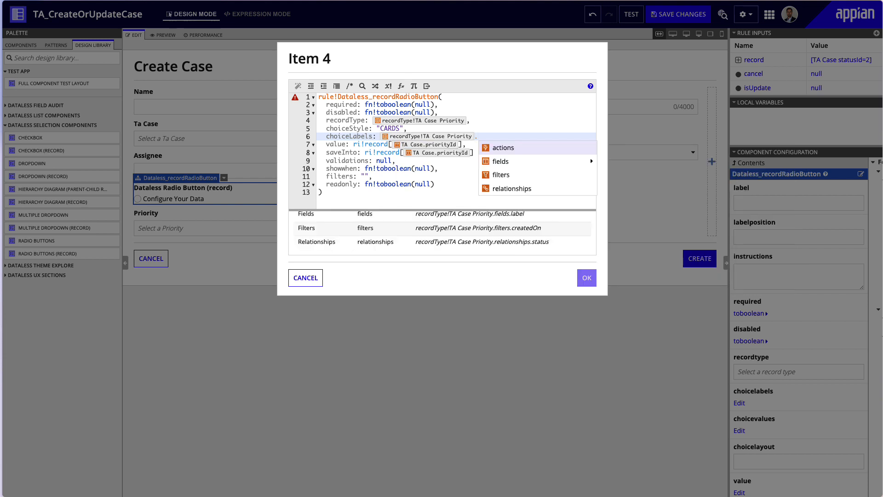
type("va")
key("Return")
type(",")
- Add a choiceValues parameter below choiceLabels that uses the TA Case Priority id field
key("Return")
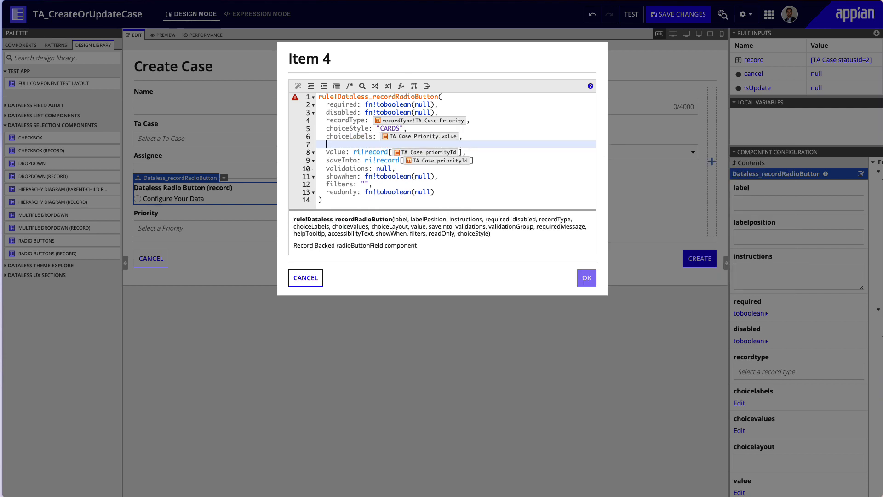
type("choiceV")
key("Return")
type("prio")
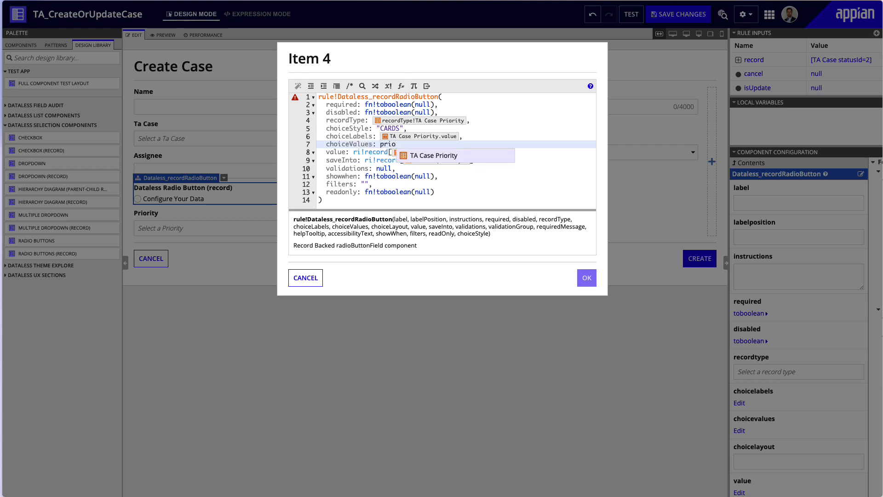
key("Return")
type(".id")
key("Return")
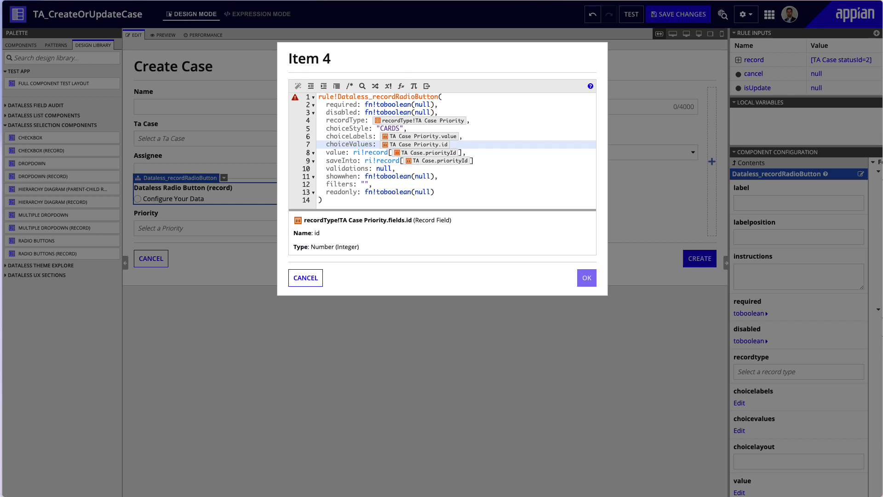
- Add the missing commas after the choiceValues and saveInto lines, and apply the radio button expression
left_click(501, 129)
left_click(491, 160)
type(",")
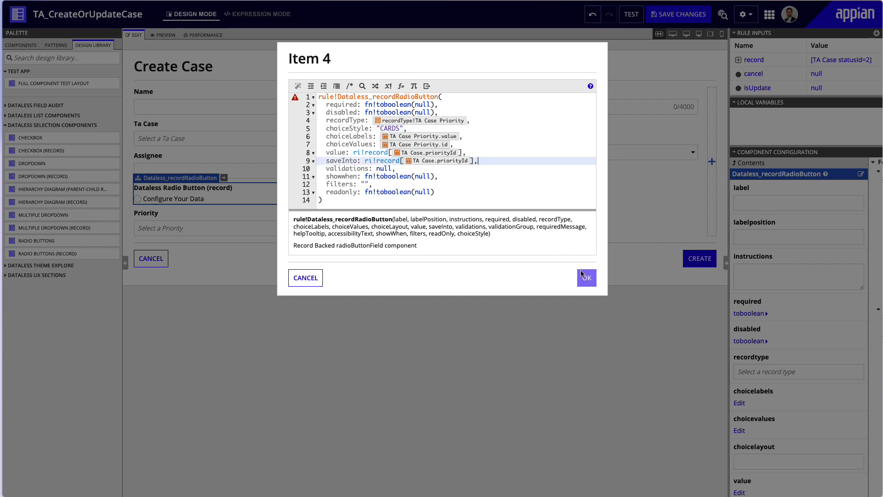
left_click(590, 283)
left_click(587, 286)
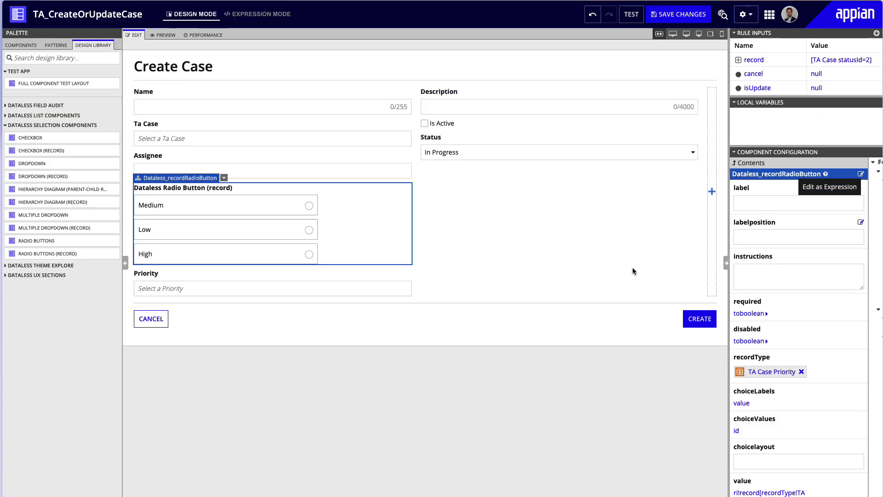
- Label the radio button component Priority and try its card choices, picking Low and finally High
left_click(741, 210)
type("Pri")
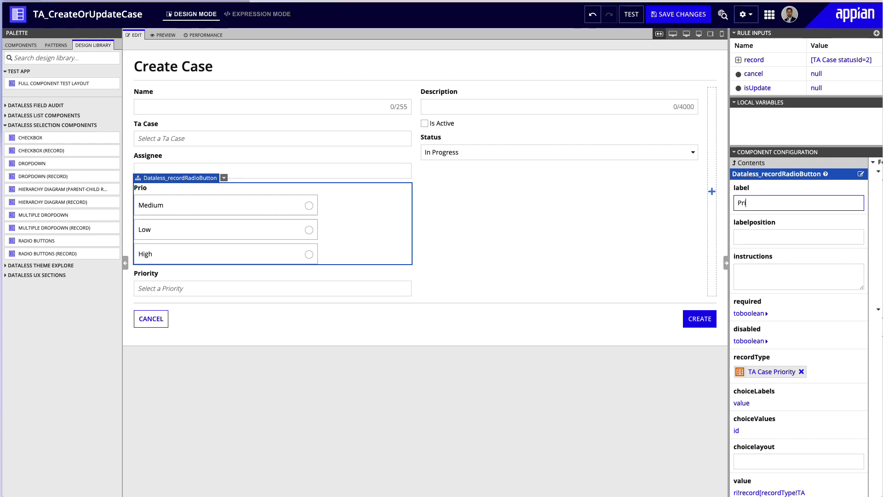
type("ority")
left_click(357, 398)
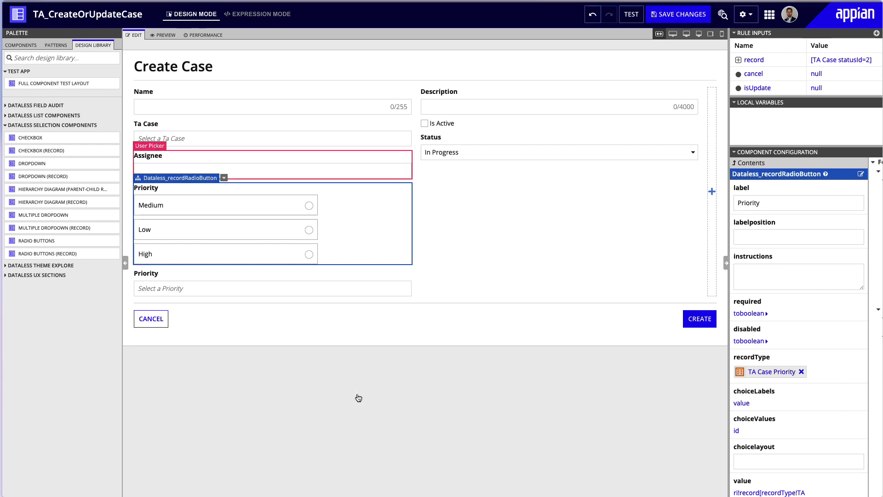
left_click(308, 230)
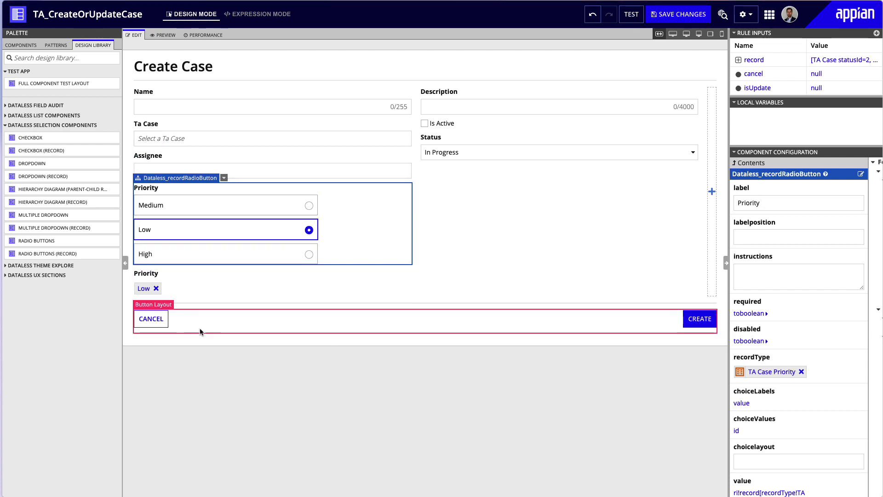
left_click(302, 255)
- Delete the original Priority record picker below the radio button cards and save the interface
left_click(176, 265)
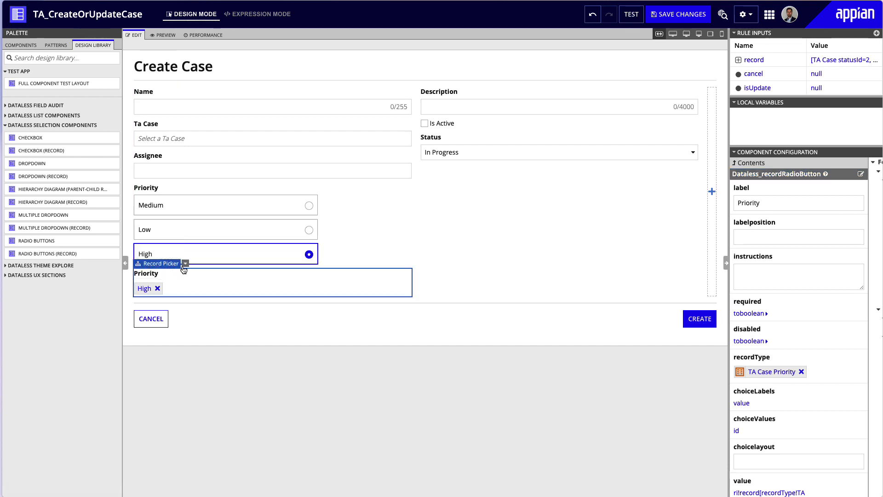
left_click(182, 270)
left_click(203, 292)
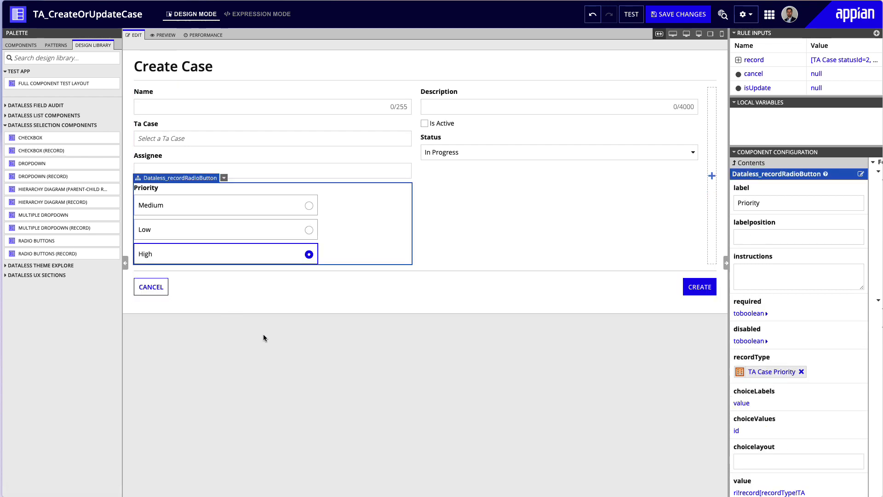
left_click(663, 15)
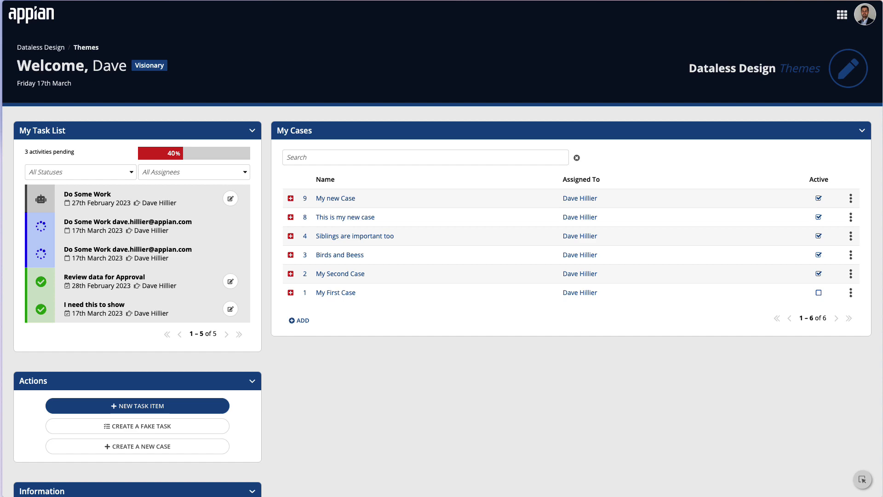
- On the Dataless Design Themes site page, start a new case and set its Ta Case to My First Case
scroll(441, 258, "down", 2)
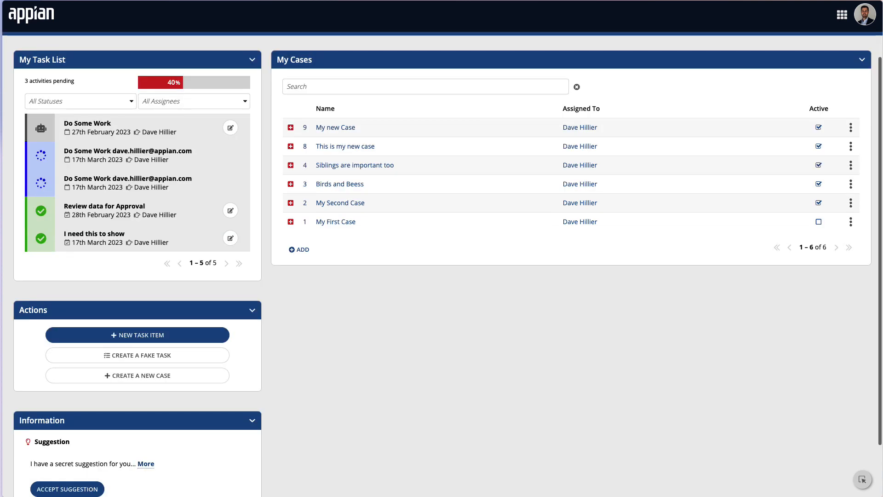
left_click(158, 379)
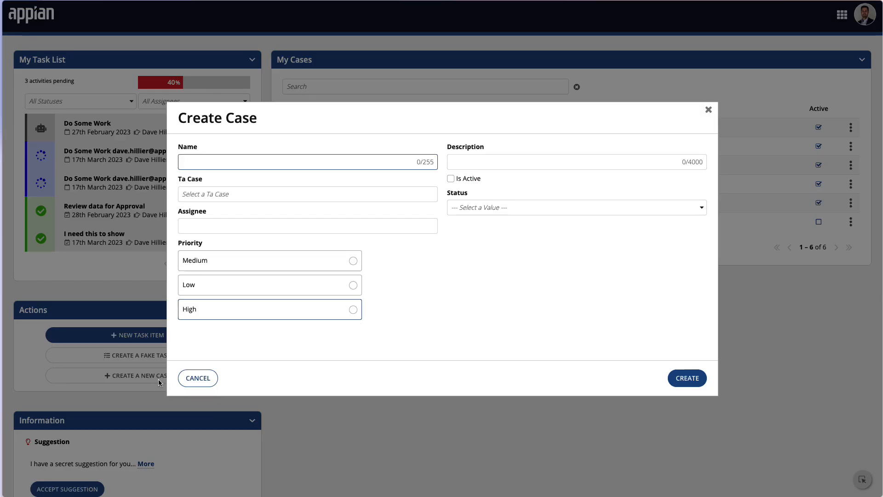
left_click(354, 194)
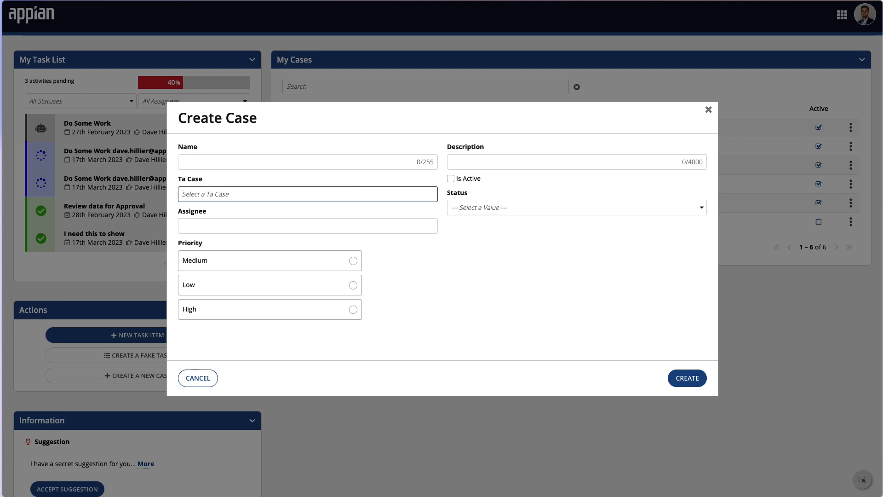
type("m")
left_click(336, 209)
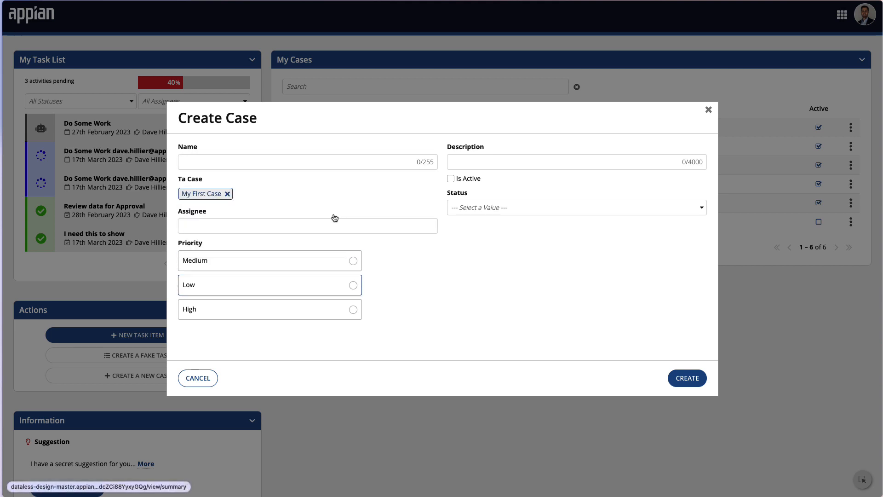
- Fill in the new case with Medium priority, In Progress status and the name My Final Case, and mark it active
left_click(282, 260)
left_click(537, 208)
left_click(536, 249)
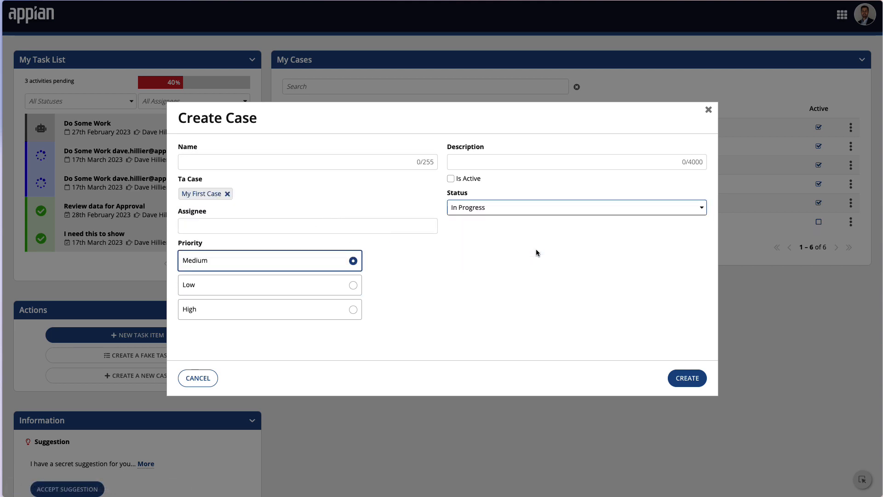
left_click(274, 165)
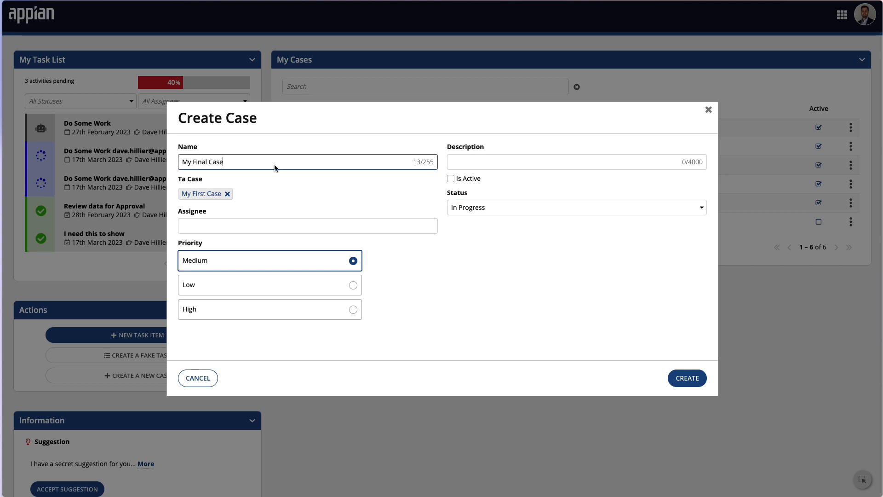
left_click(450, 178)
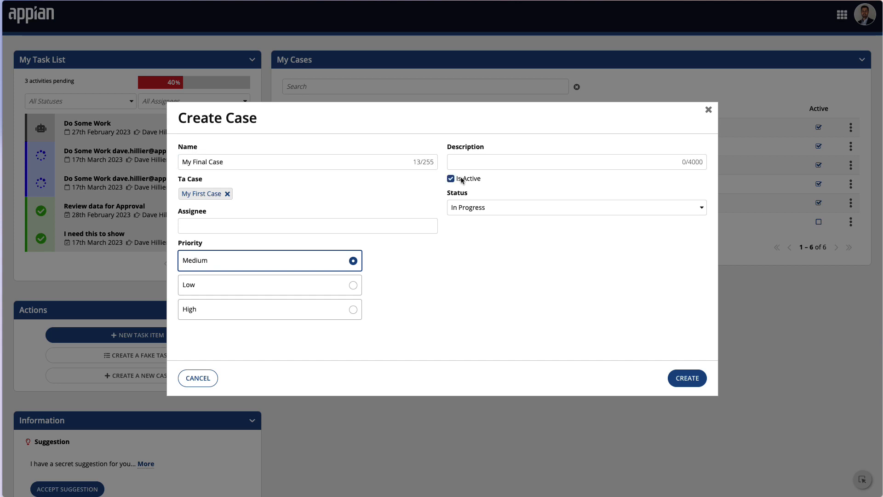
- Assign the new case to the user found by the first letters of the name, and create it
left_click(299, 225)
type("da")
left_click(309, 243)
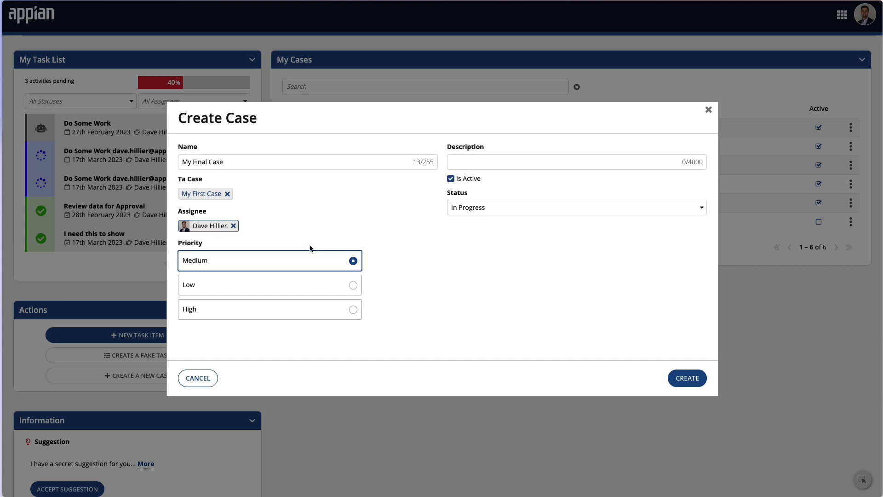
left_click(684, 378)
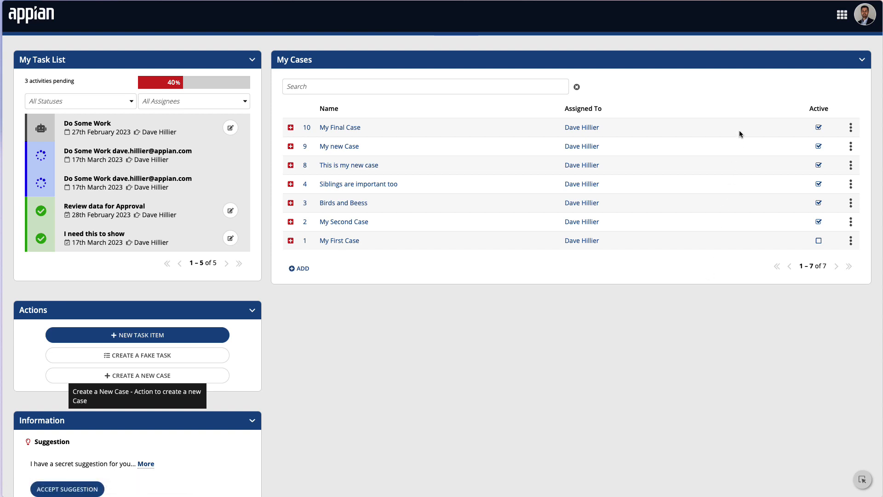
- Rename My Final Case to My Final Case EDITED directly in the My Cases grid and save the row
left_click(373, 127)
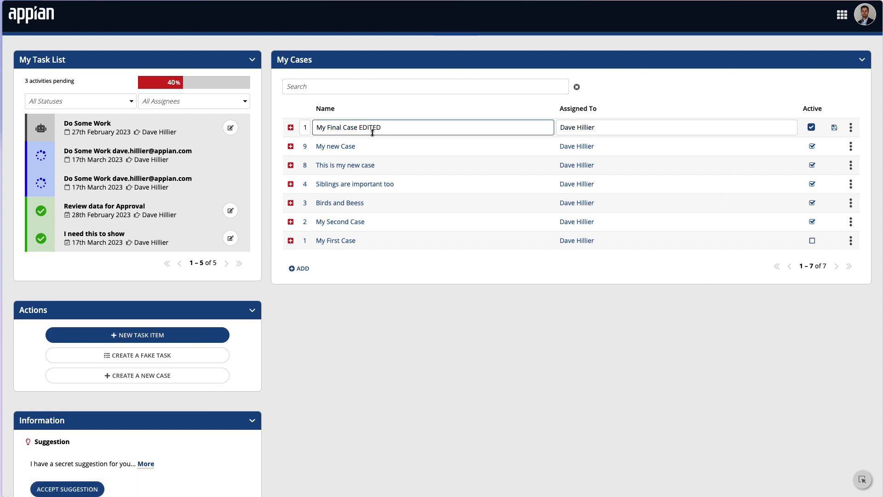
left_click(391, 345)
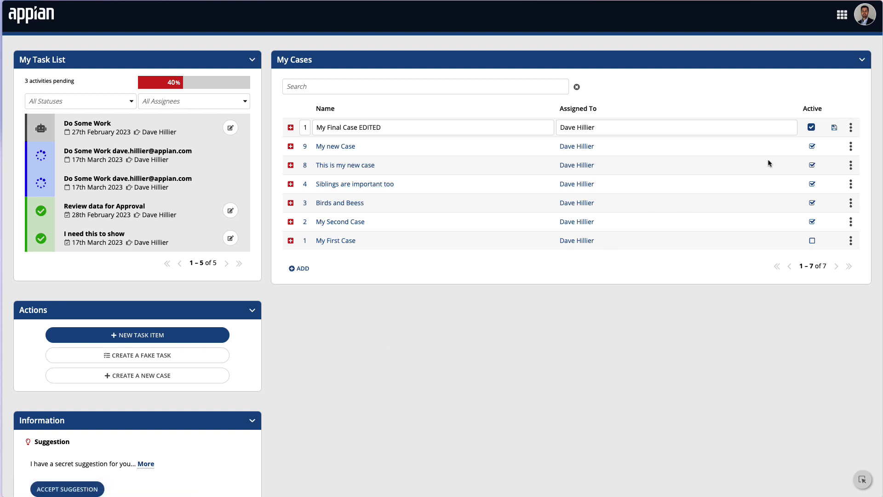
left_click(833, 127)
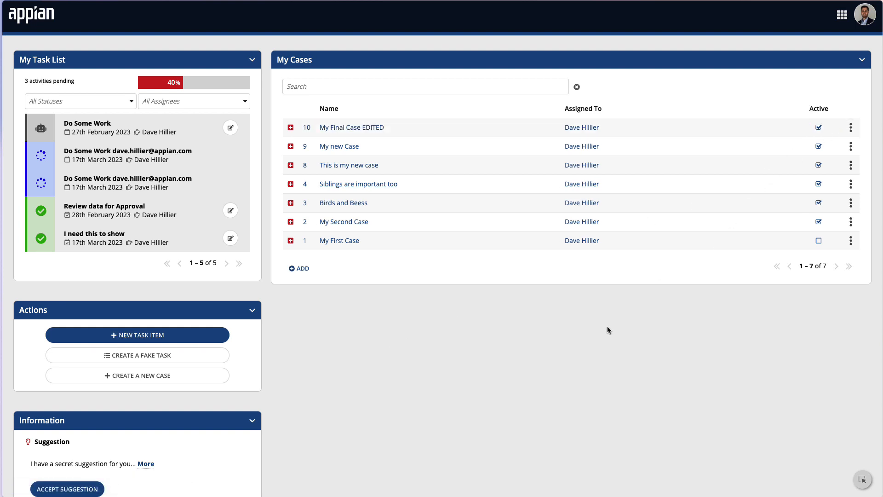